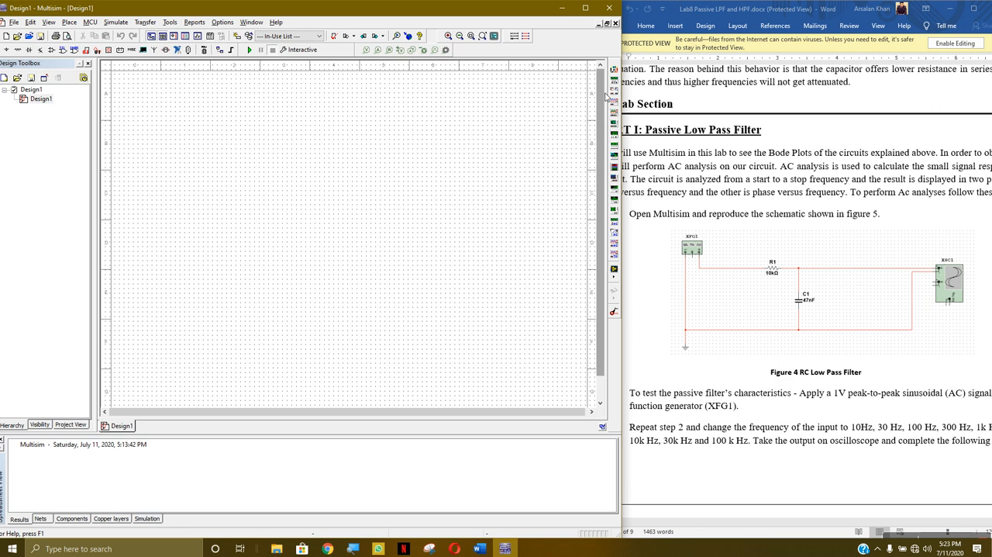
- Place a function generator near the schematic's upper-left corner and a 1 kΩ resistor to the right of and below it
{"action": "left_click", "coordinate": [613, 86]}
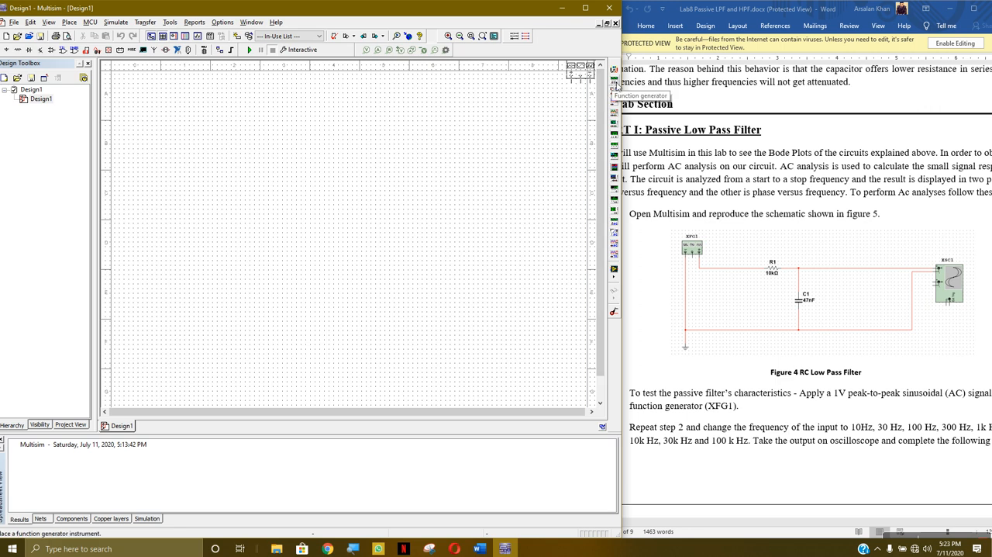
{"action": "left_click", "coordinate": [158, 117]}
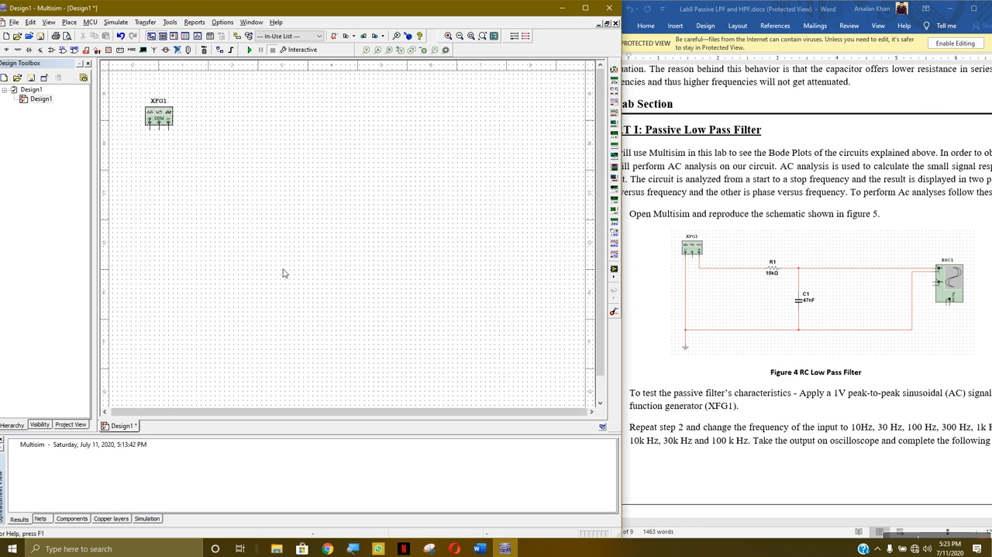
{"action": "left_click", "coordinate": [16, 50]}
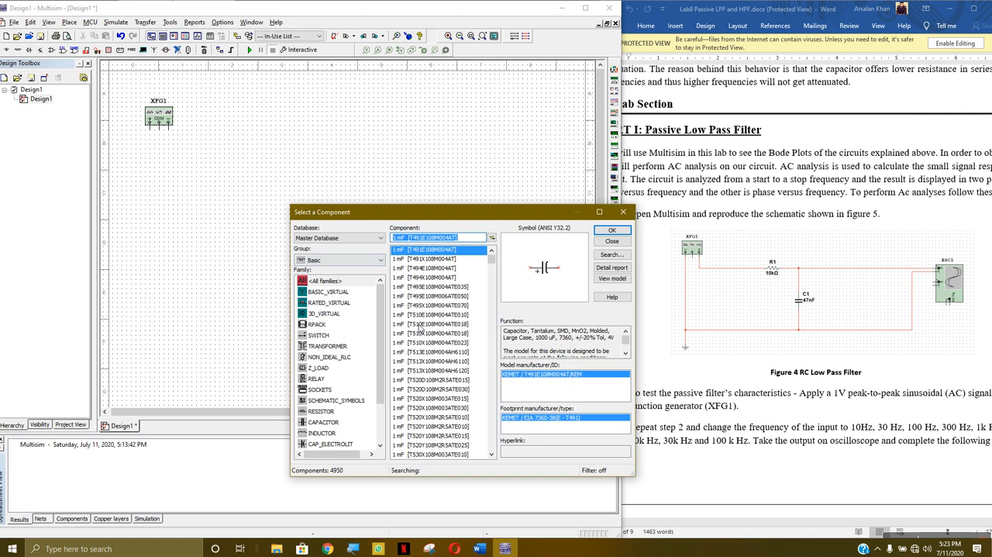
{"action": "scroll", "coordinate": [418, 317], "scroll_direction": "down", "scroll_amount": 2}
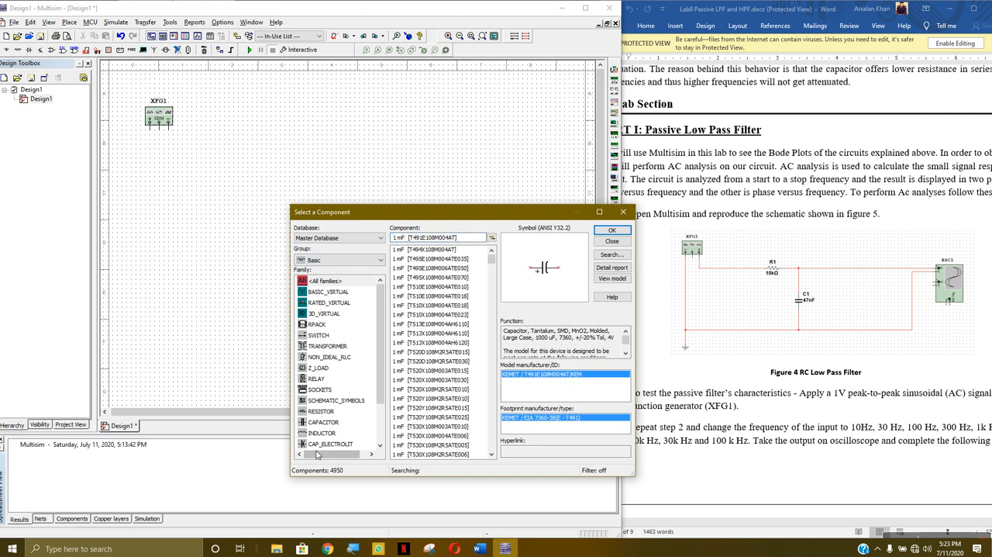
{"action": "left_click", "coordinate": [325, 412]}
{"action": "left_click", "coordinate": [628, 231]}
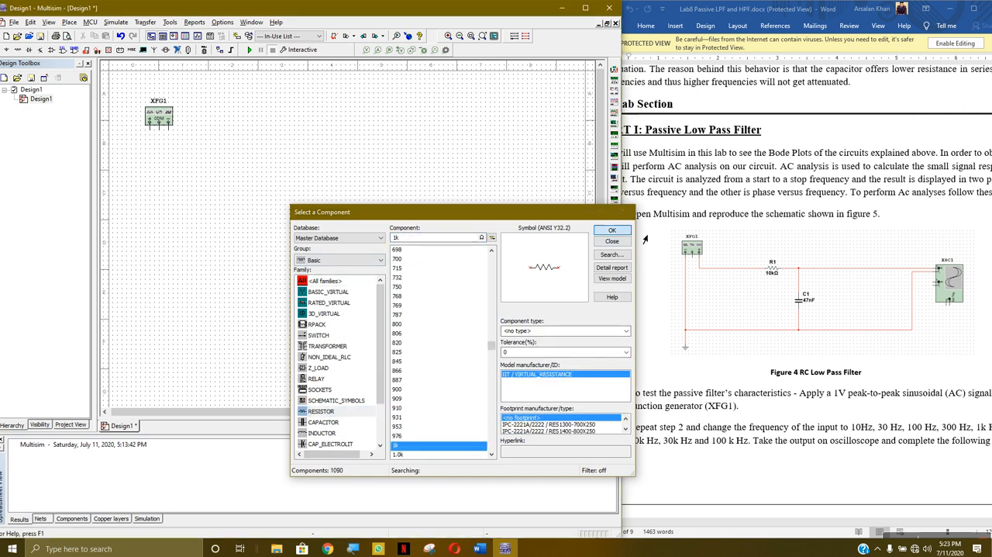
{"action": "left_click", "coordinate": [243, 157]}
- Place a 47 µF capacitor below and to the right of R1, and rotate it 90° clockwise
{"action": "left_click", "coordinate": [323, 368]}
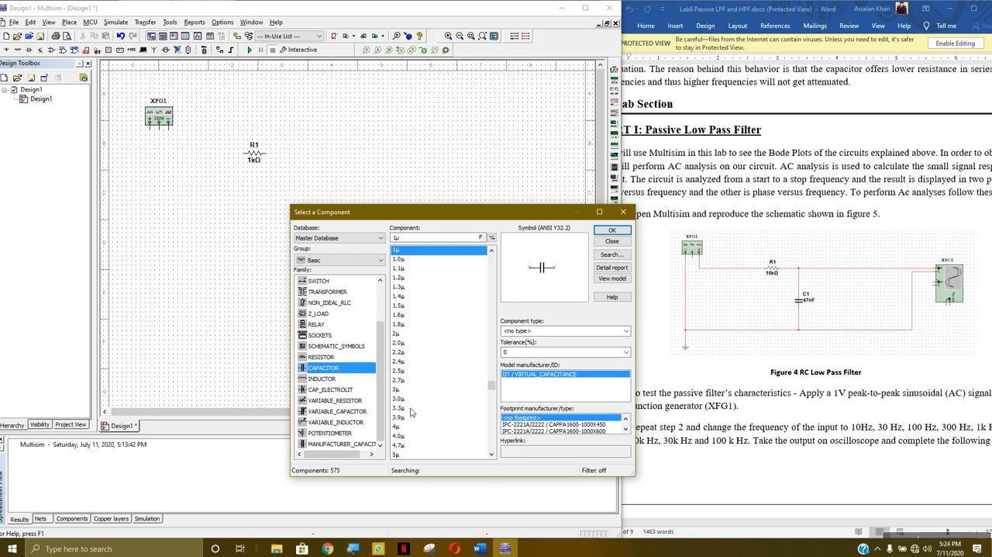
{"action": "scroll", "coordinate": [409, 414], "scroll_direction": "up", "scroll_amount": 3}
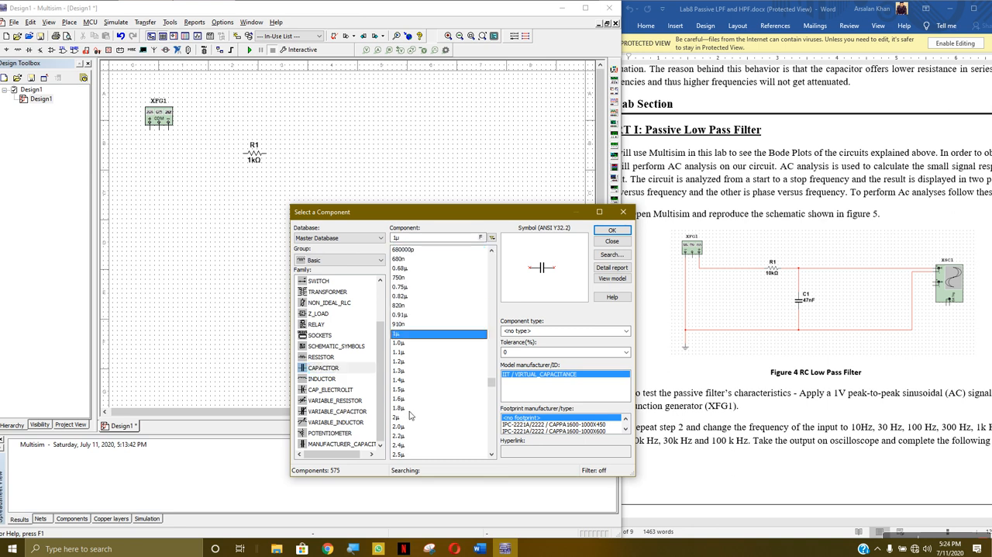
{"action": "scroll", "coordinate": [410, 416], "scroll_direction": "down", "scroll_amount": 4}
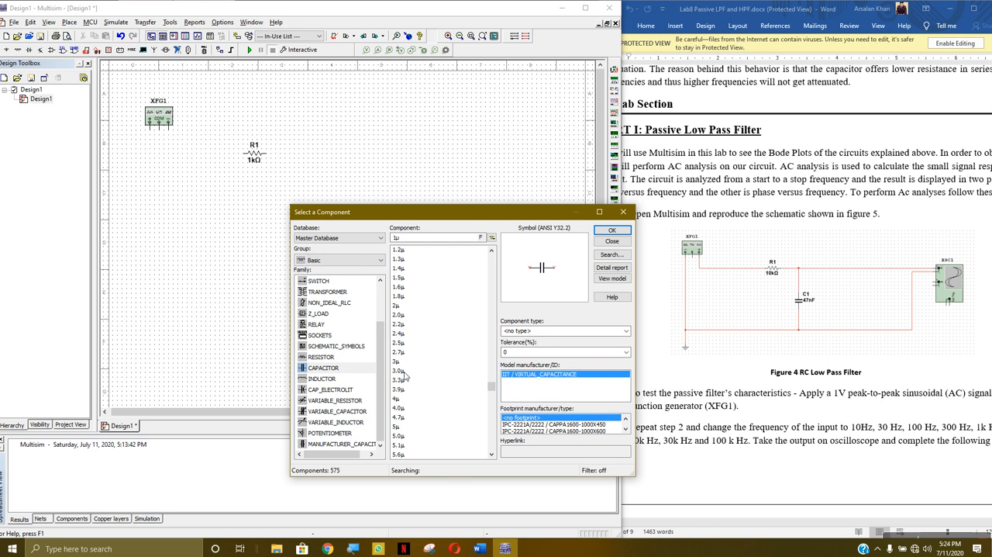
{"action": "scroll", "coordinate": [405, 377], "scroll_direction": "down", "scroll_amount": 18}
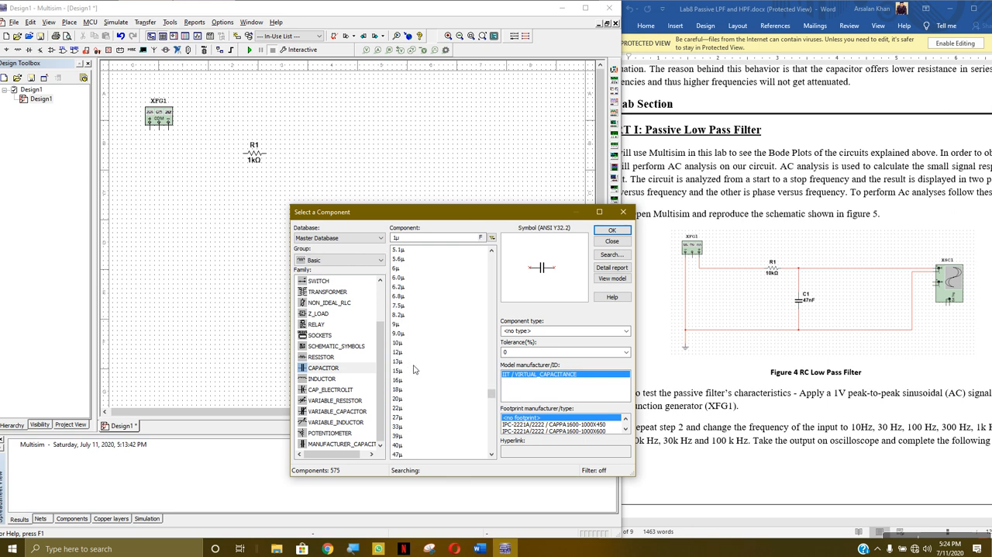
{"action": "scroll", "coordinate": [412, 358], "scroll_direction": "up", "scroll_amount": 5}
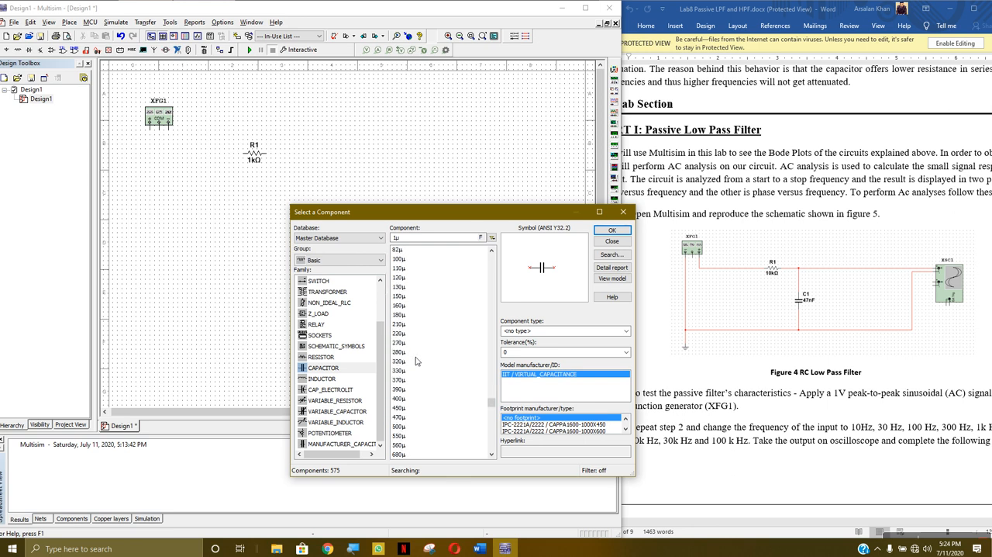
{"action": "double_click", "coordinate": [397, 315]}
{"action": "left_click", "coordinate": [310, 246]}
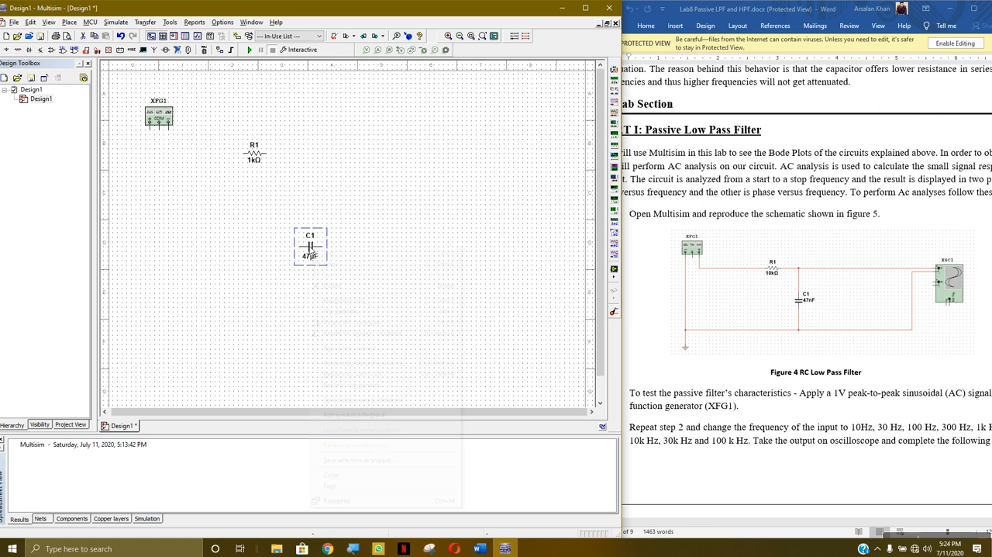
{"action": "right_click", "coordinate": [310, 246]}
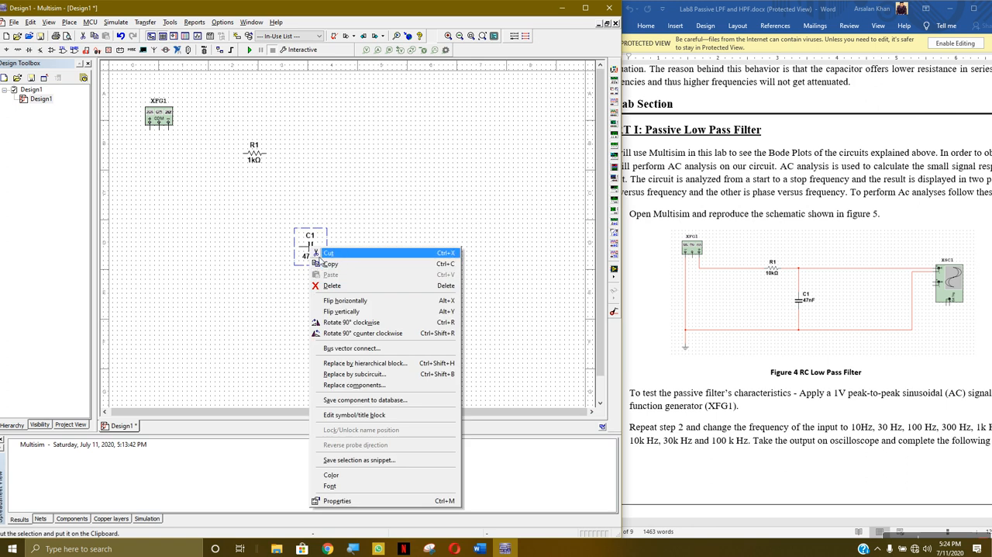
{"action": "left_click", "coordinate": [363, 322]}
{"action": "left_click", "coordinate": [362, 317]}
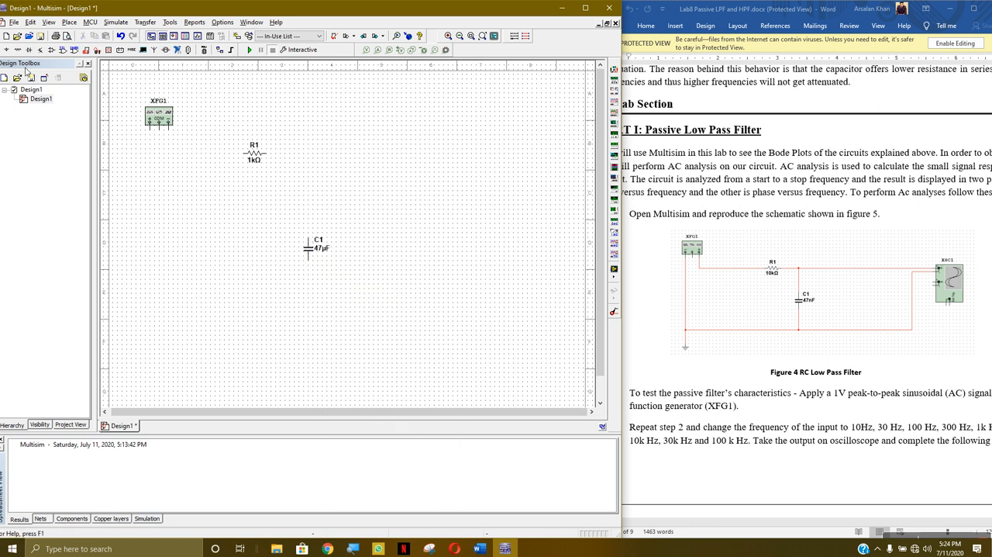
- Place a ground symbol below the function generator and an oscilloscope to the right of R1
{"action": "left_click", "coordinate": [6, 49]}
{"action": "left_click", "coordinate": [332, 291]}
{"action": "left_click", "coordinate": [405, 278]}
{"action": "left_click", "coordinate": [612, 230]}
{"action": "left_click", "coordinate": [144, 297]}
{"action": "left_click", "coordinate": [609, 242]}
{"action": "left_click", "coordinate": [613, 101]}
{"action": "left_click", "coordinate": [452, 177]}
- Wire the function generator's negative terminal through R1 to oscilloscope channel A, and connect C1 between that wire and the channel's negative terminal
{"action": "left_click", "coordinate": [168, 127]}
{"action": "left_click", "coordinate": [248, 153]}
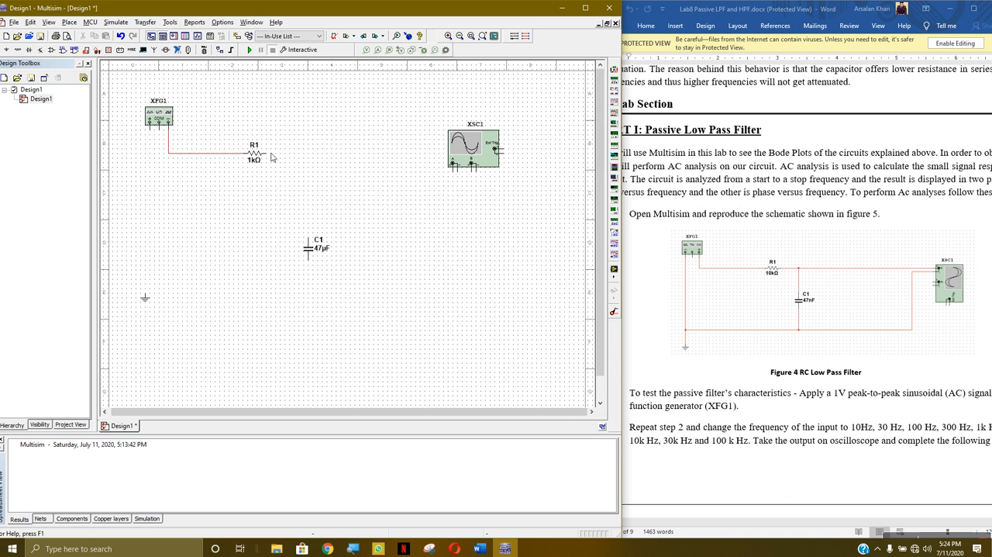
{"action": "left_click", "coordinate": [268, 155]}
{"action": "left_click", "coordinate": [456, 170]}
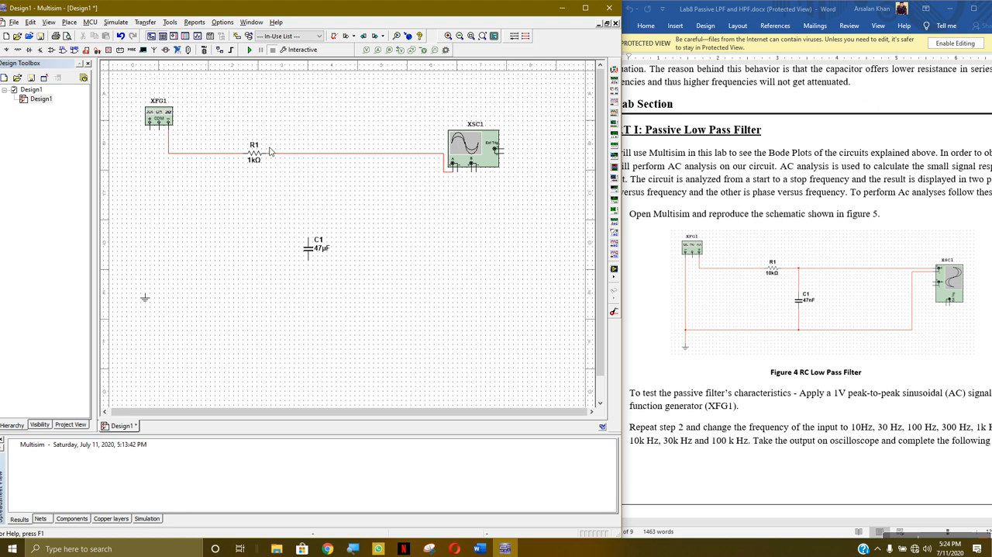
{"action": "left_click", "coordinate": [310, 239]}
{"action": "left_click", "coordinate": [317, 269]}
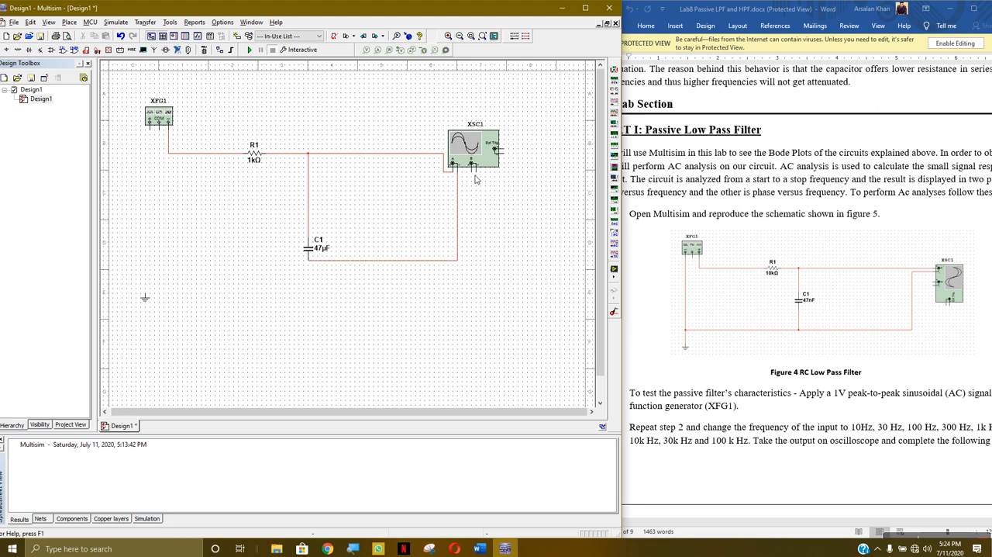
- Rotate the oscilloscope 90° clockwise and move it down to about the level of C1
{"action": "right_click", "coordinate": [492, 147]}
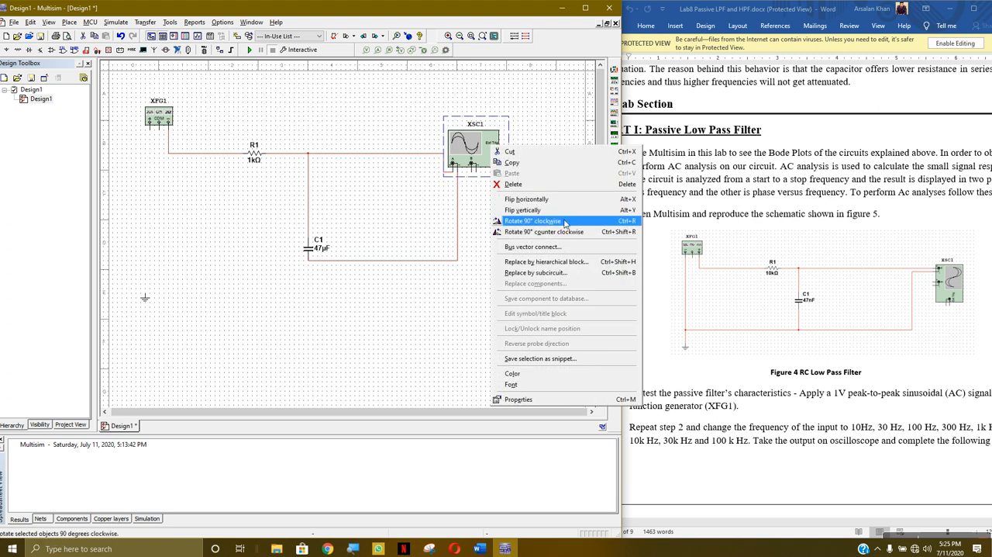
{"action": "left_click", "coordinate": [564, 221]}
{"action": "left_click_drag", "start_coordinate": [477, 155], "coordinate": [466, 230]}
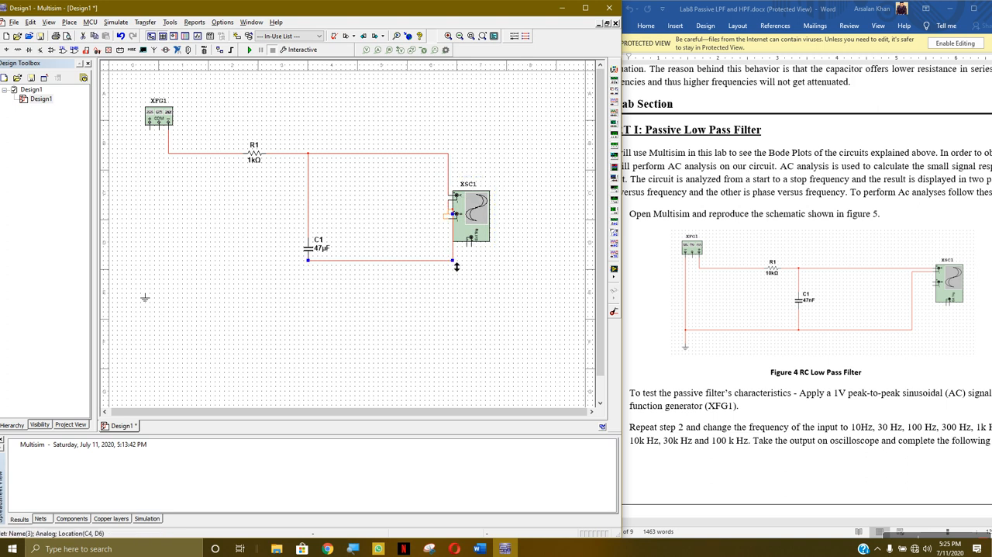
- Replace the wire between C1's lower pin and channel A's negative terminal, shifting the oscilloscope slightly lower
{"action": "key", "text": "Delete"}
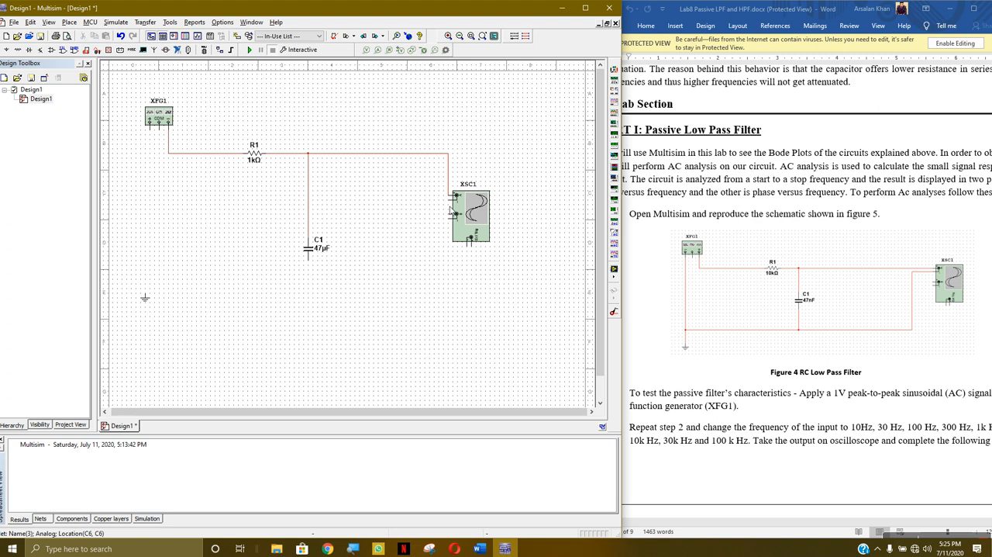
{"action": "left_click_drag", "start_coordinate": [472, 220], "coordinate": [473, 252]}
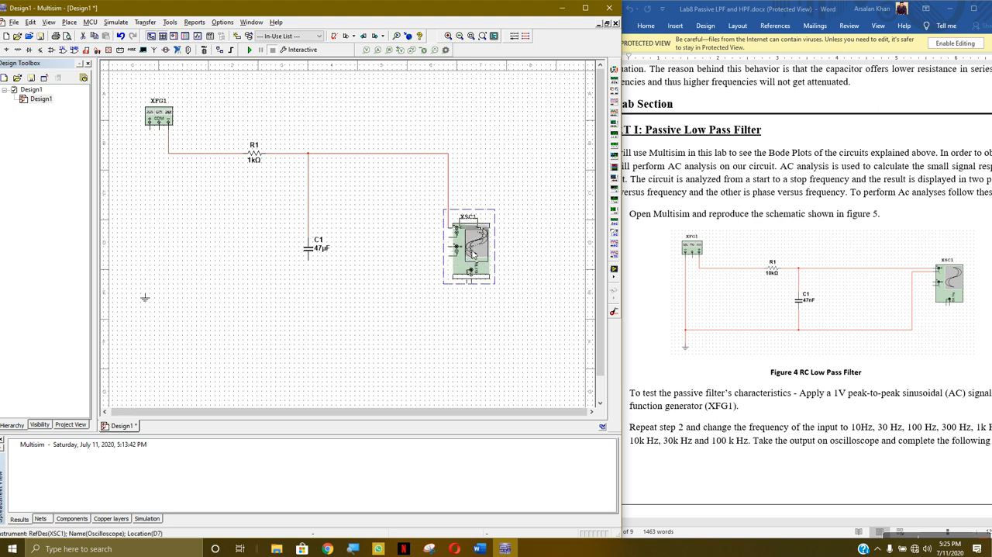
{"action": "left_click", "coordinate": [315, 295]}
{"action": "left_click", "coordinate": [309, 259]}
{"action": "left_click", "coordinate": [457, 250]}
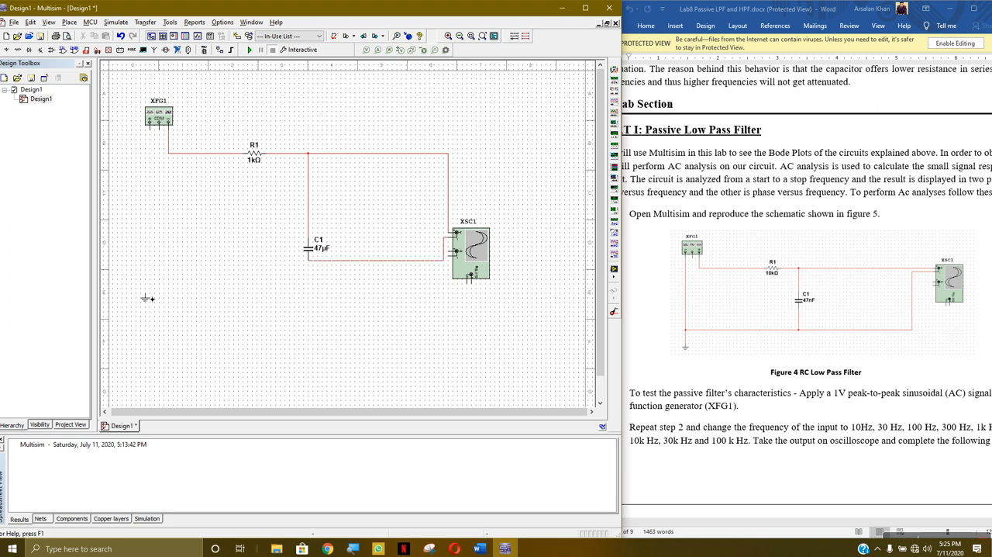
- Wire the ground symbol to C1's lower connection and the function generator's positive terminal to the ground wire
{"action": "left_click", "coordinate": [146, 298]}
{"action": "left_click", "coordinate": [320, 266]}
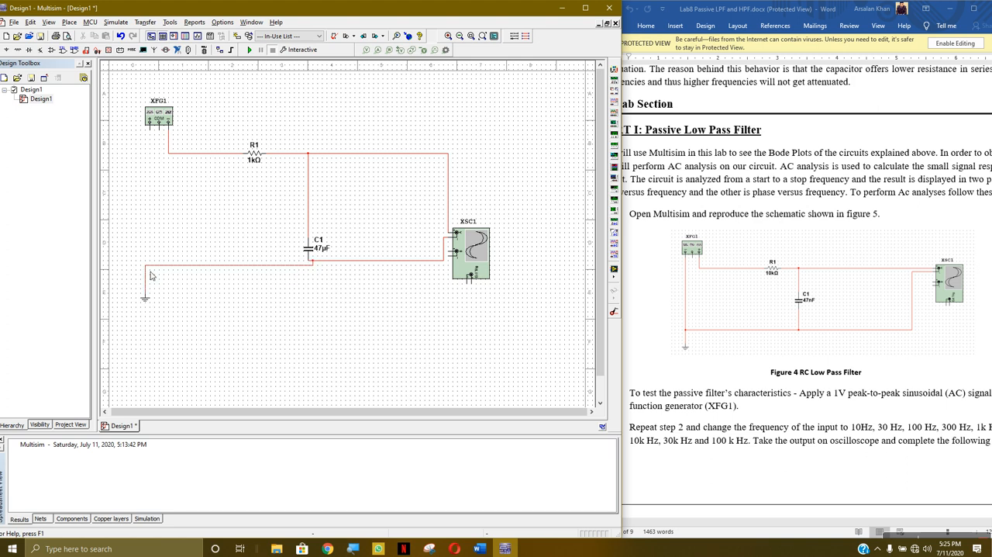
{"action": "left_click", "coordinate": [150, 130]}
{"action": "left_click", "coordinate": [151, 268]}
- Align the ground symbol under the function generator's positive terminal and redraw the wire between them as a straight line
{"action": "left_click", "coordinate": [146, 300]}
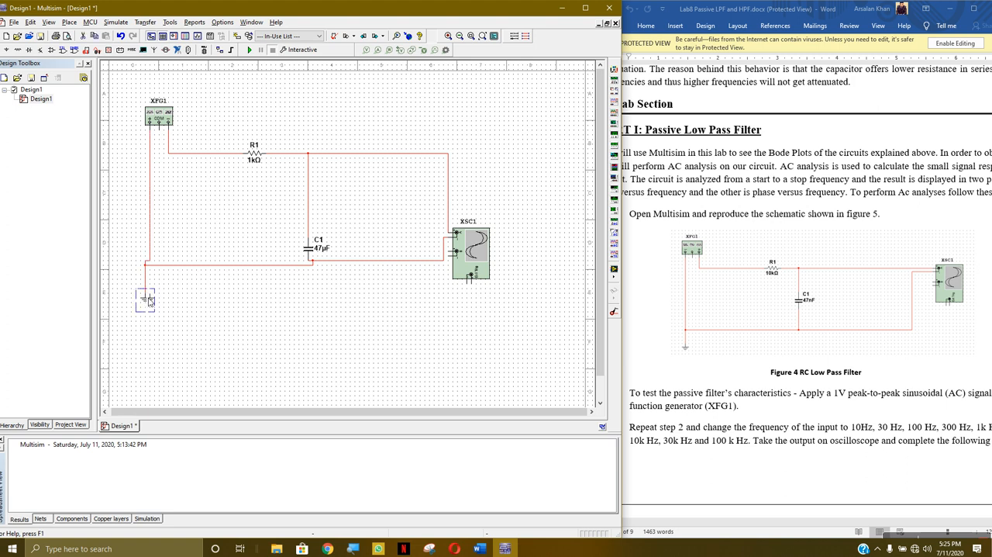
{"action": "left_click_drag", "start_coordinate": [146, 299], "coordinate": [150, 299]}
{"action": "left_click", "coordinate": [183, 301]}
{"action": "left_click", "coordinate": [146, 261]}
{"action": "key", "text": "Delete"}
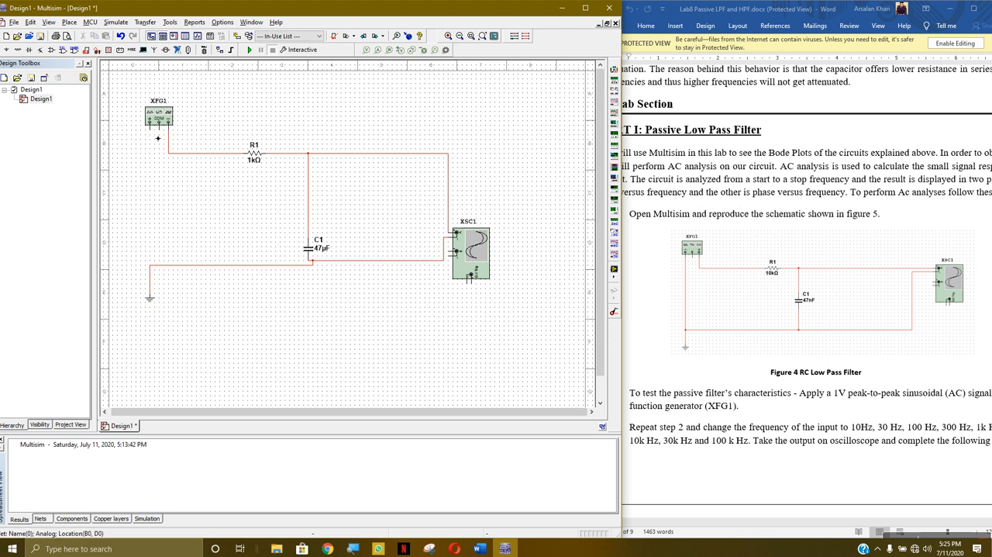
{"action": "left_click", "coordinate": [149, 265]}
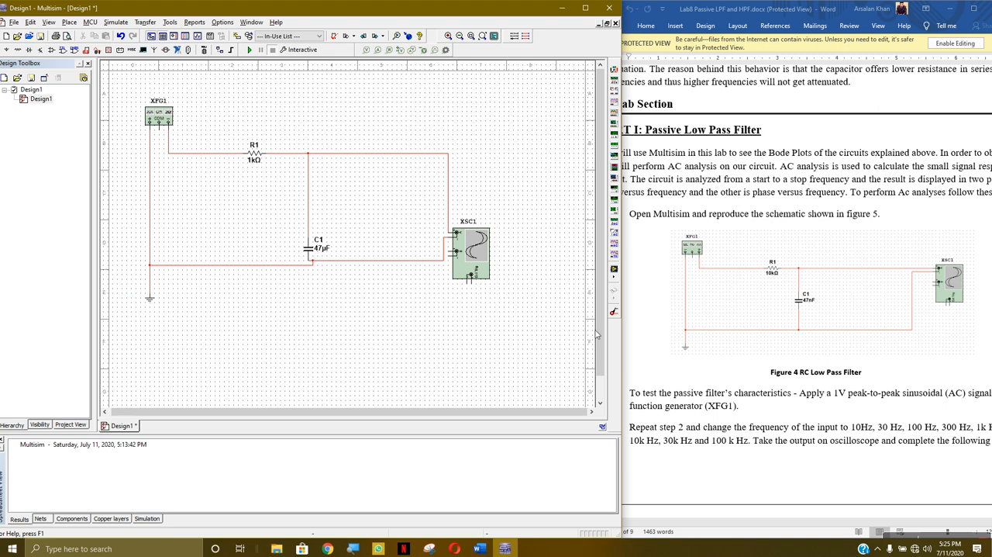
- Edit the function generator's signal amplitude and select the sine waveform
{"action": "double_click", "coordinate": [166, 115]}
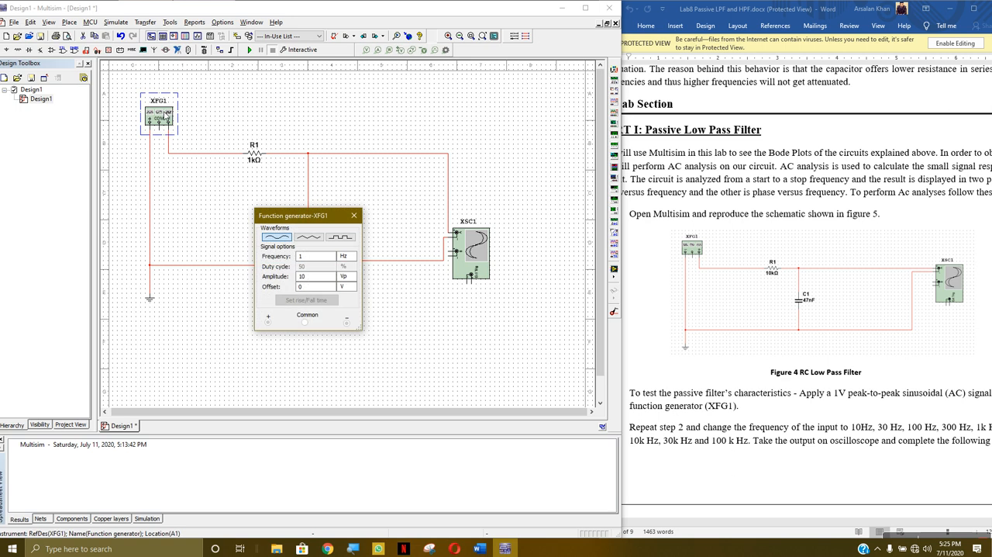
{"action": "left_click", "coordinate": [314, 282]}
{"action": "left_click", "coordinate": [277, 238]}
{"action": "left_click", "coordinate": [361, 218]}
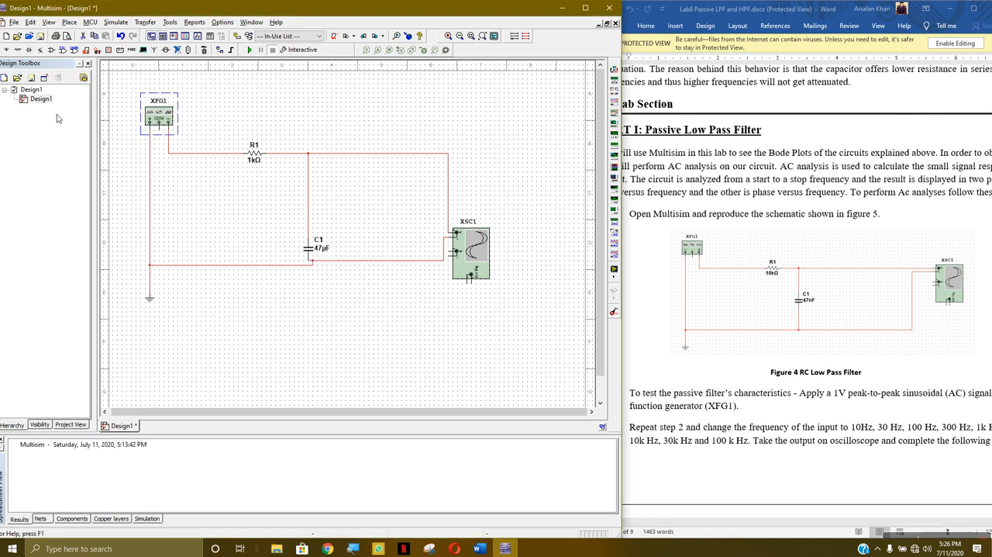
- Run the simulation to view the output on the oscilloscope with a 1 s/Div timebase, and stop it
{"action": "left_click", "coordinate": [249, 50]}
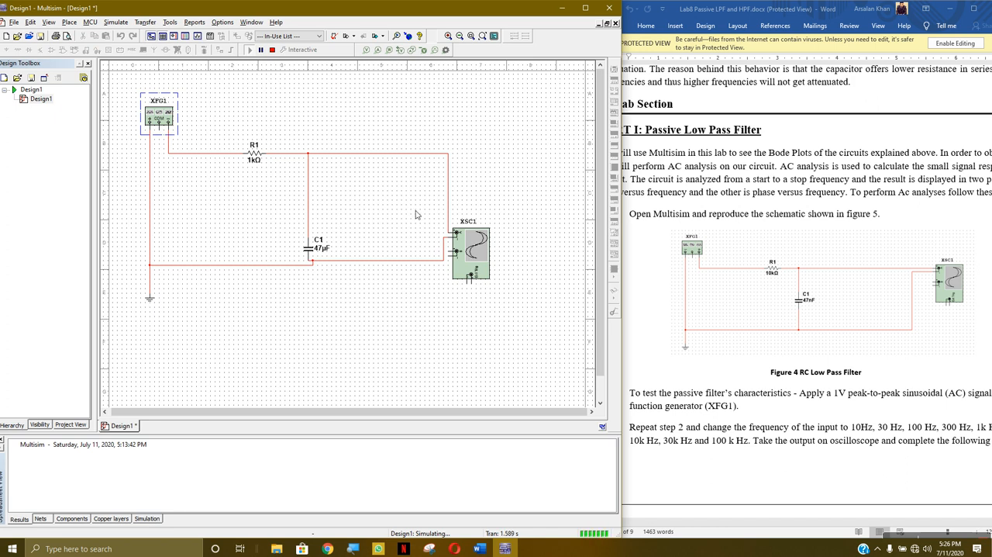
{"action": "double_click", "coordinate": [479, 250]}
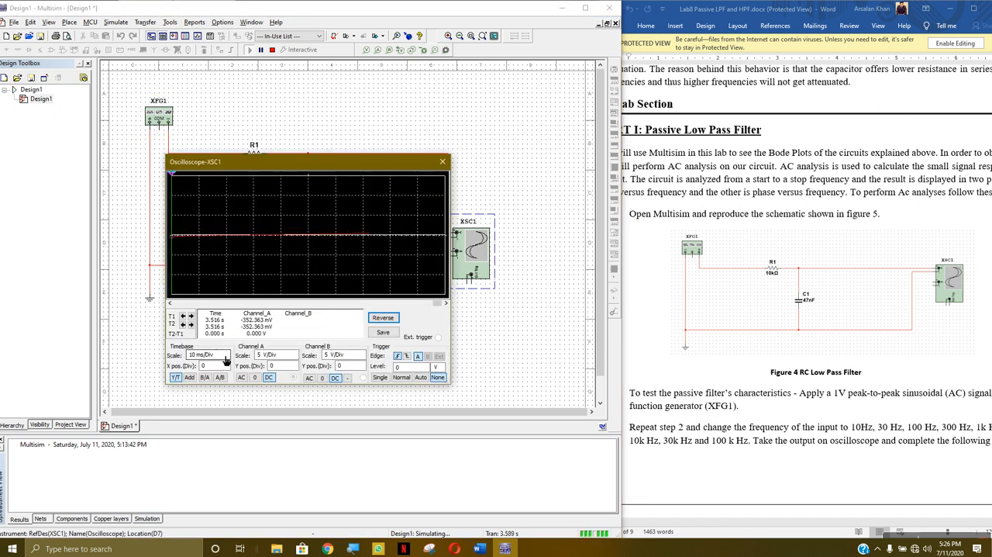
{"action": "left_click", "coordinate": [226, 357]}
{"action": "left_click", "coordinate": [226, 357]}
{"action": "left_click", "coordinate": [226, 356]}
{"action": "left_click", "coordinate": [226, 356]}
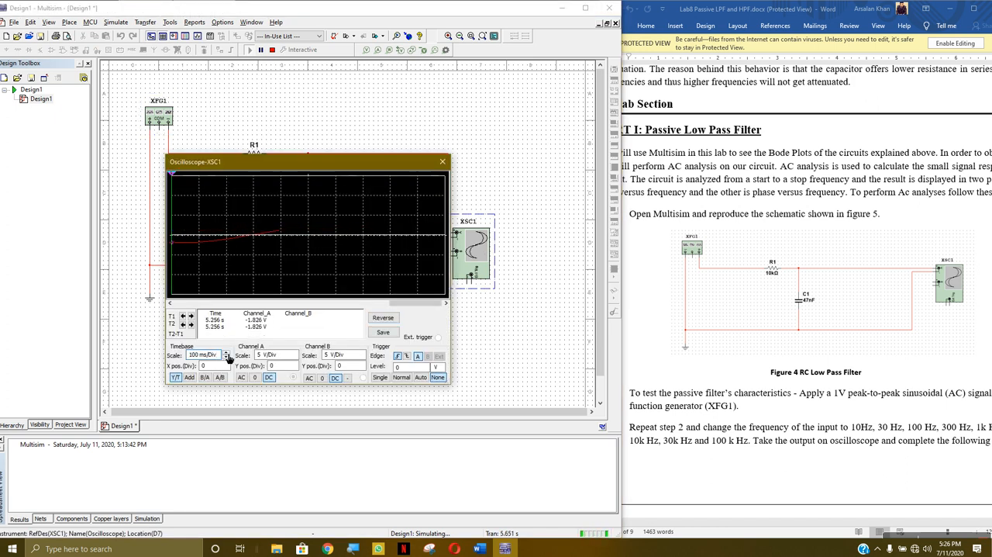
{"action": "left_click", "coordinate": [226, 355]}
{"action": "left_click", "coordinate": [226, 355]}
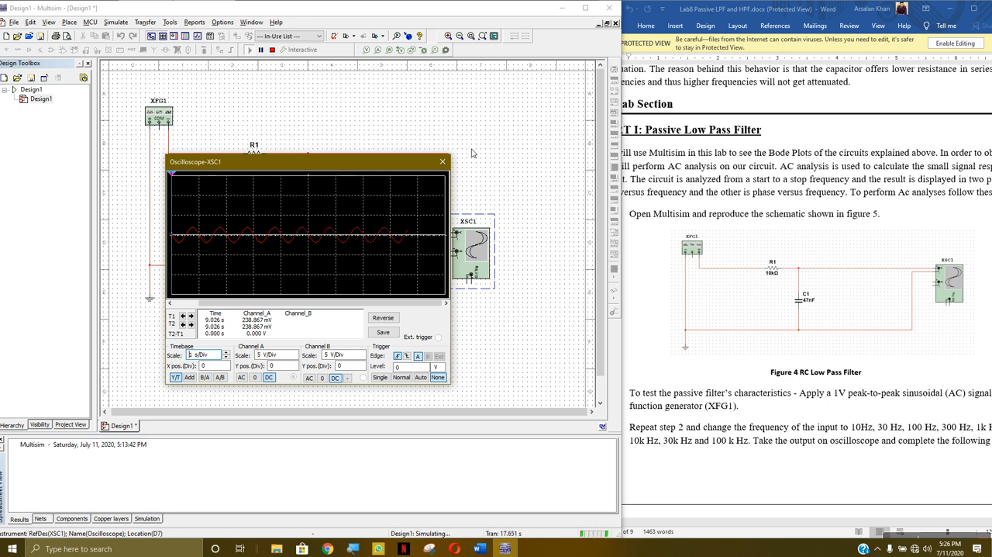
{"action": "left_click", "coordinate": [442, 161]}
{"action": "left_click", "coordinate": [272, 49]}
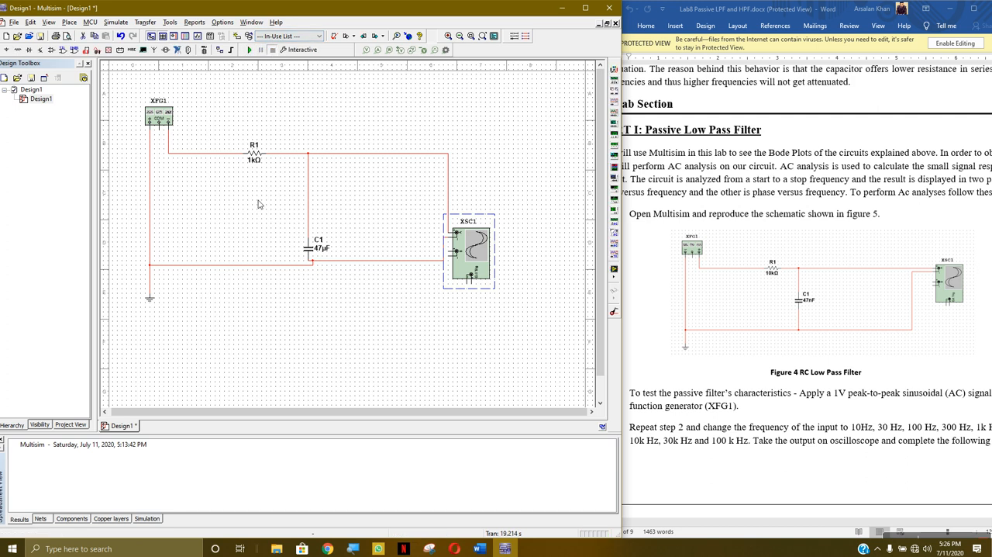
- Set the resistance of R1 to 10 kΩ
{"action": "left_click", "coordinate": [264, 160]}
{"action": "double_click", "coordinate": [264, 160]}
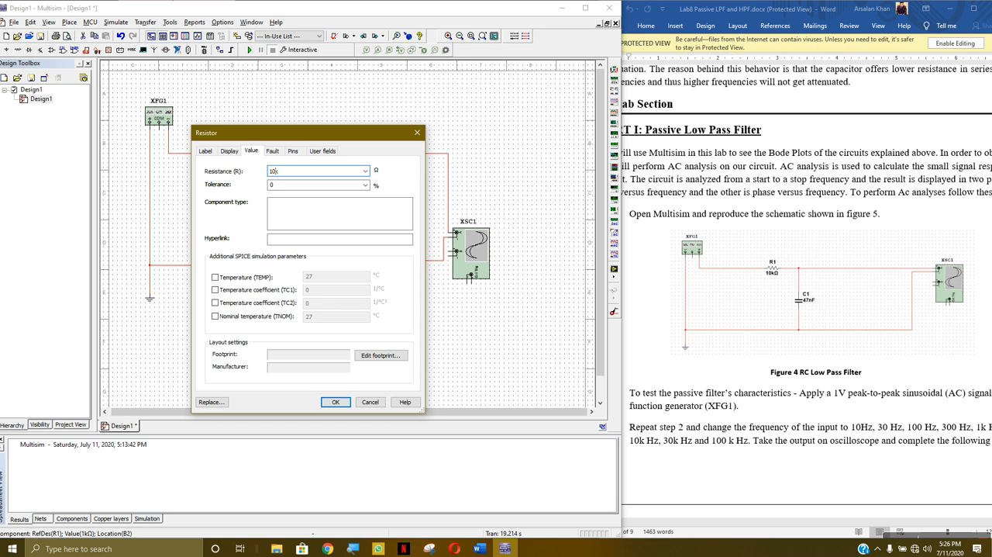
{"action": "left_click", "coordinate": [336, 401]}
- Rerun the simulation and try different oscilloscope timebases, ending on 1 s/Div
{"action": "left_click", "coordinate": [250, 50]}
{"action": "double_click", "coordinate": [475, 252]}
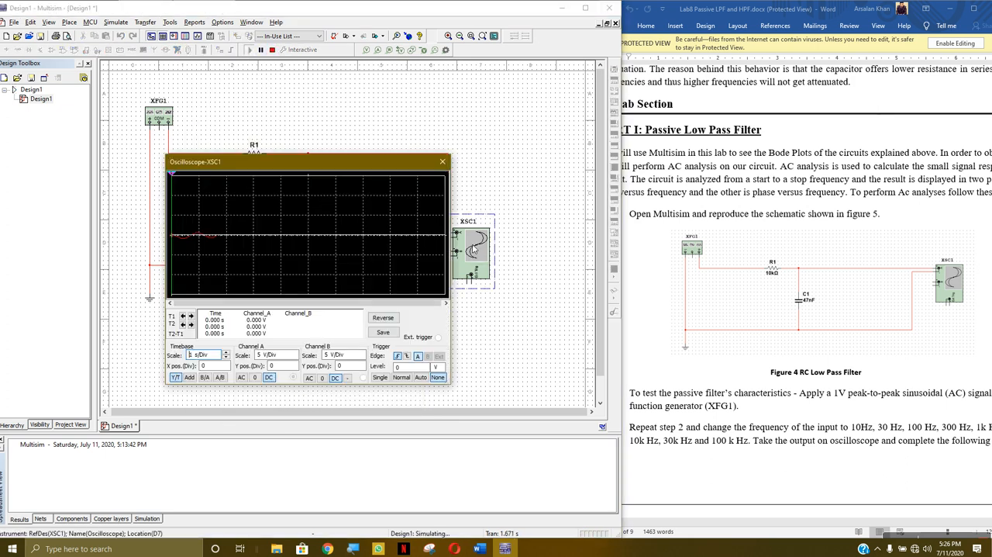
{"action": "left_click", "coordinate": [227, 353]}
{"action": "left_click", "coordinate": [226, 352]}
{"action": "left_click", "coordinate": [226, 353]}
{"action": "left_click", "coordinate": [227, 353]}
{"action": "left_click", "coordinate": [226, 357]}
{"action": "left_click", "coordinate": [226, 357]}
{"action": "left_click", "coordinate": [227, 357]}
{"action": "left_click", "coordinate": [226, 358]}
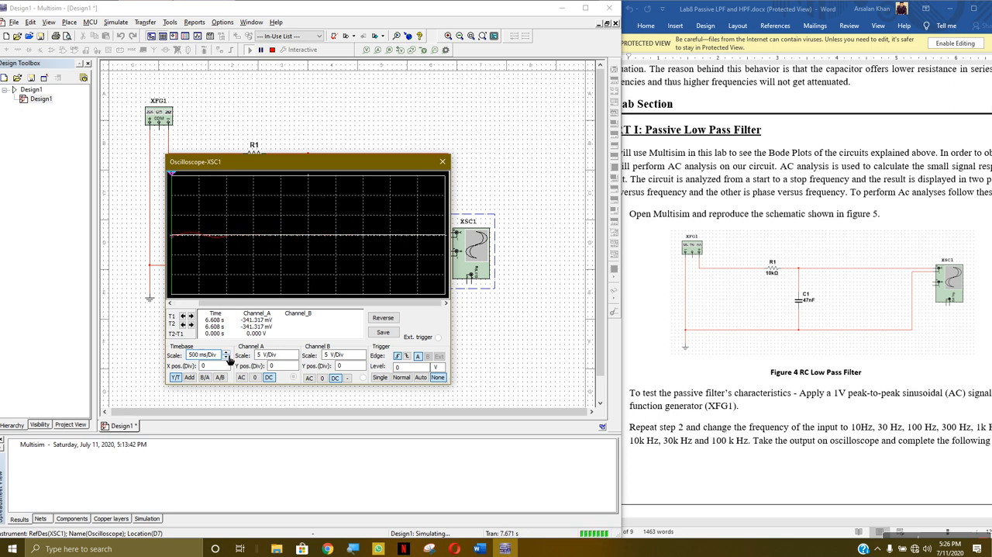
{"action": "left_click", "coordinate": [227, 353]}
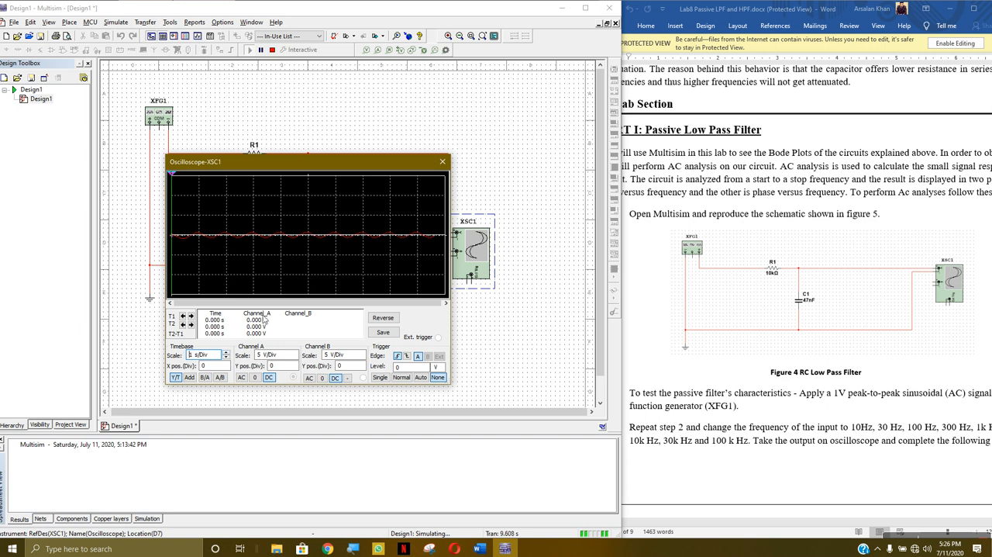
- Set the oscilloscope's channel A scale to 1 V/Div, view the waveform, and stop the simulation
{"action": "left_click", "coordinate": [295, 358]}
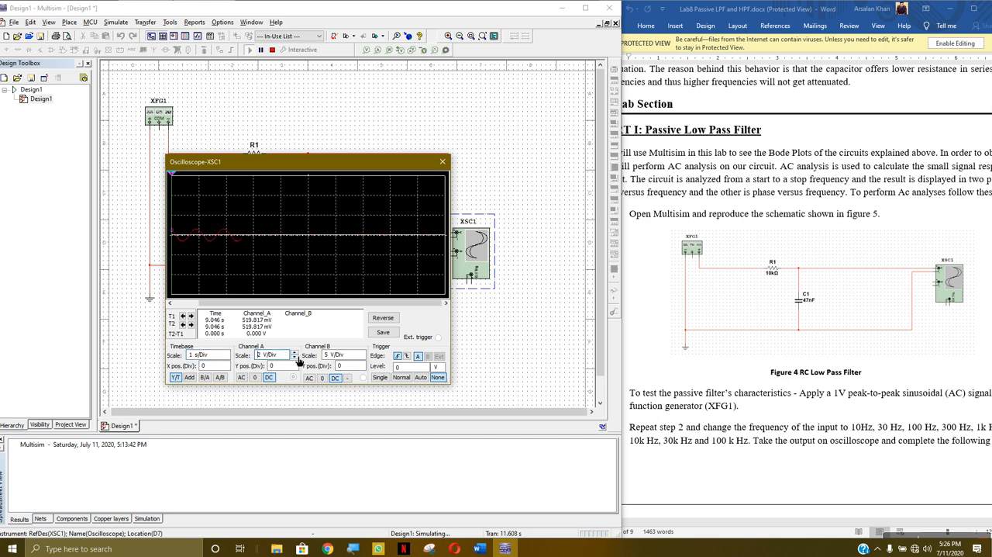
{"action": "left_click", "coordinate": [295, 357]}
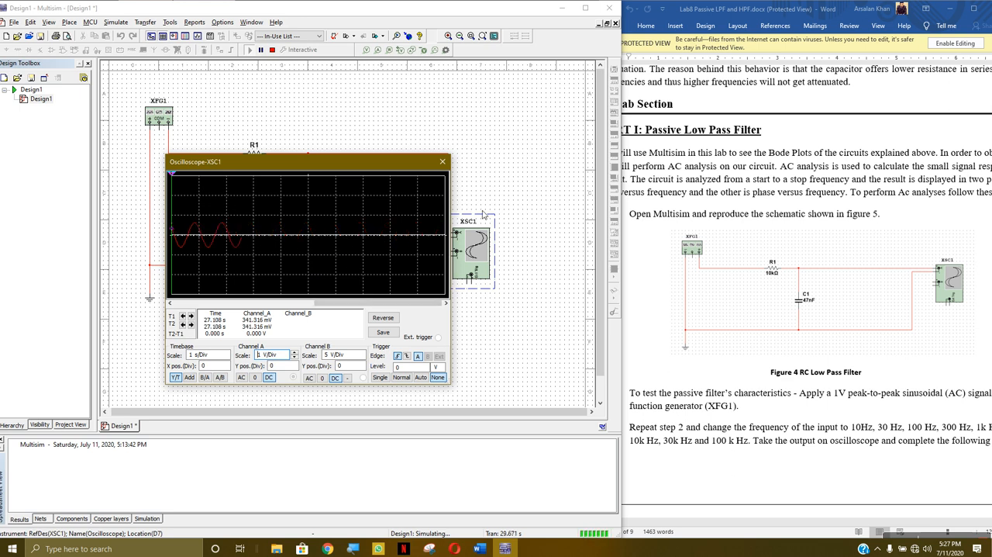
{"action": "left_click", "coordinate": [443, 161]}
{"action": "left_click", "coordinate": [272, 50]}
- Switch to the lab document in Word, maximize it, and review the low pass filter test instructions
{"action": "left_click", "coordinate": [744, 166]}
{"action": "left_click", "coordinate": [974, 8]}
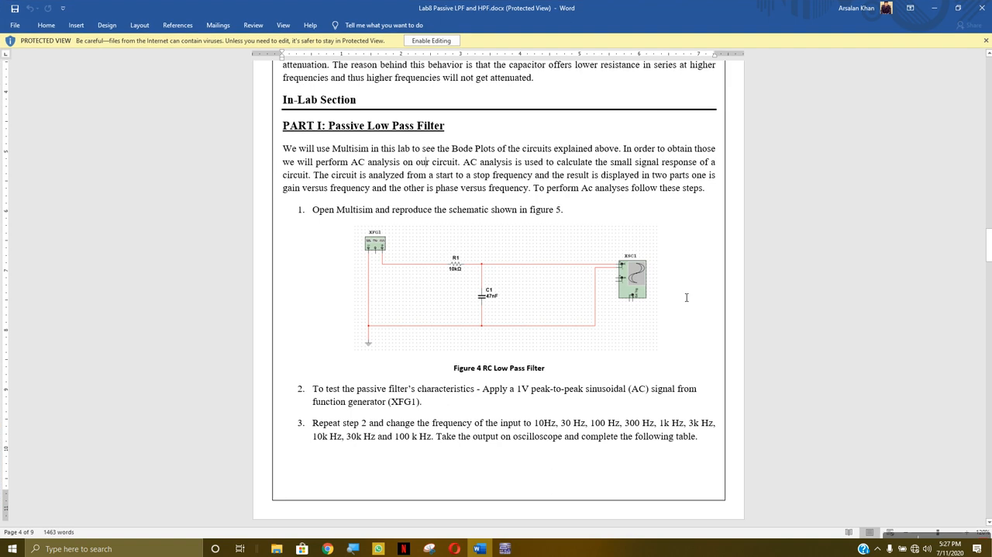
{"action": "scroll", "coordinate": [447, 303], "scroll_direction": "down", "scroll_amount": 3}
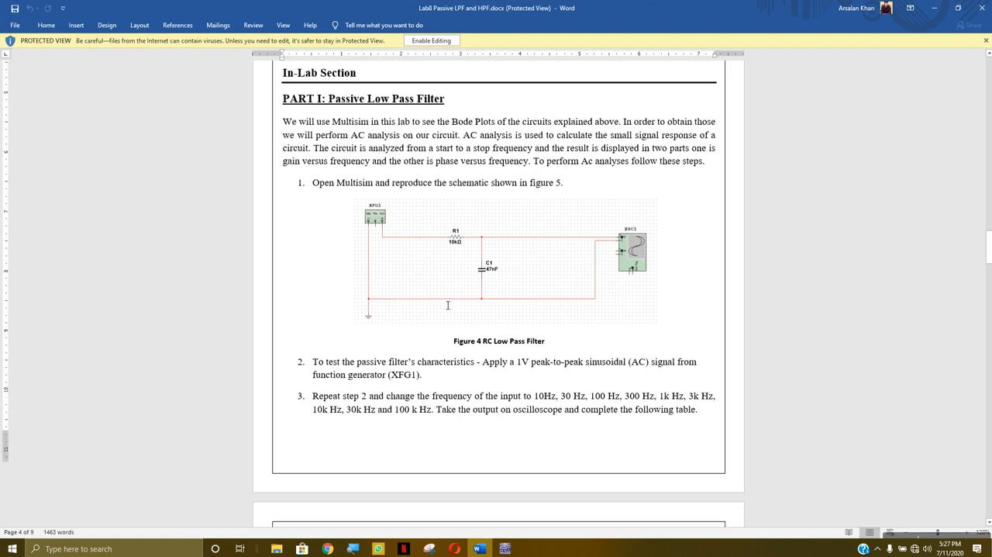
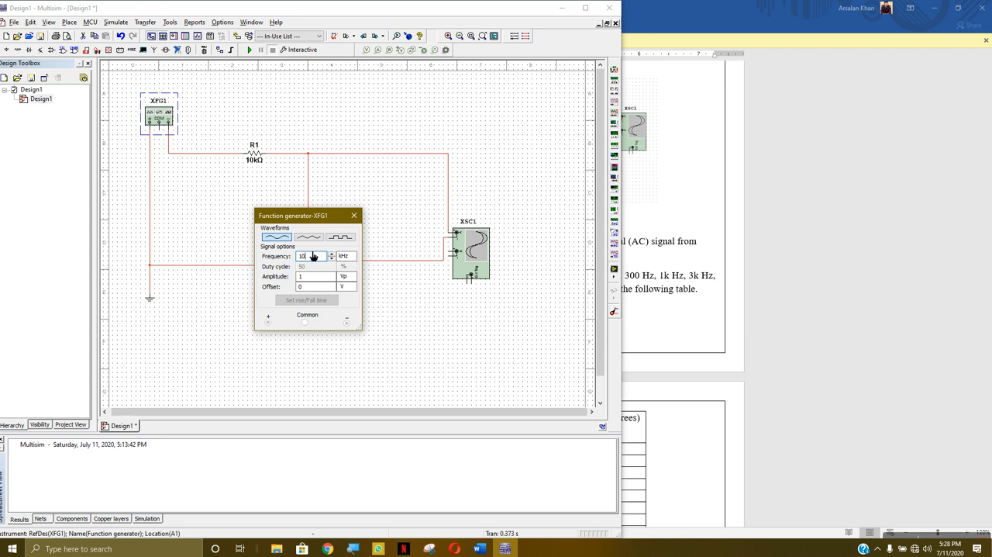
- Set the function generator's frequency to 1 kHz, then run the simulation and view the output on the oscilloscope
{"action": "key", "text": "BackSpace"}
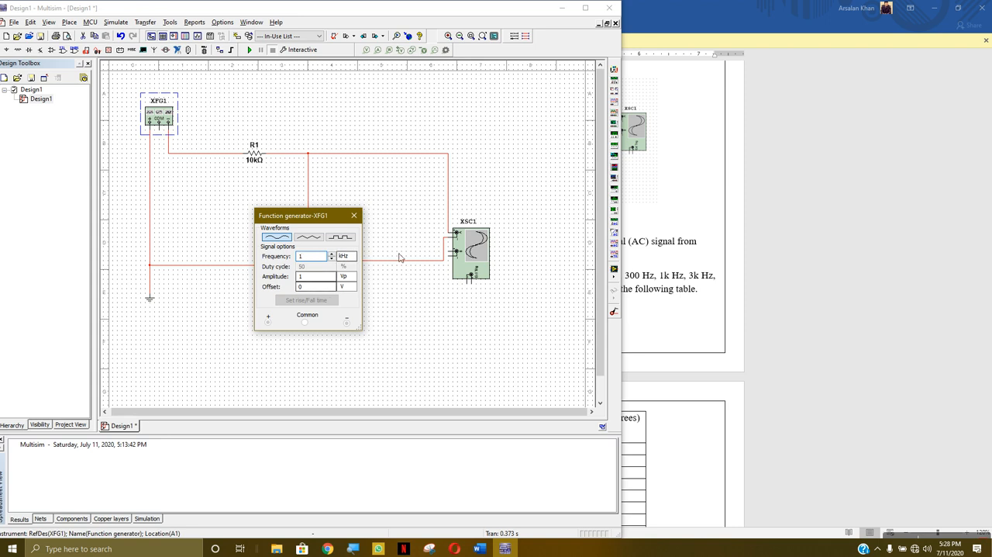
{"action": "left_click", "coordinate": [354, 215]}
{"action": "left_click", "coordinate": [250, 51]}
{"action": "double_click", "coordinate": [469, 248]}
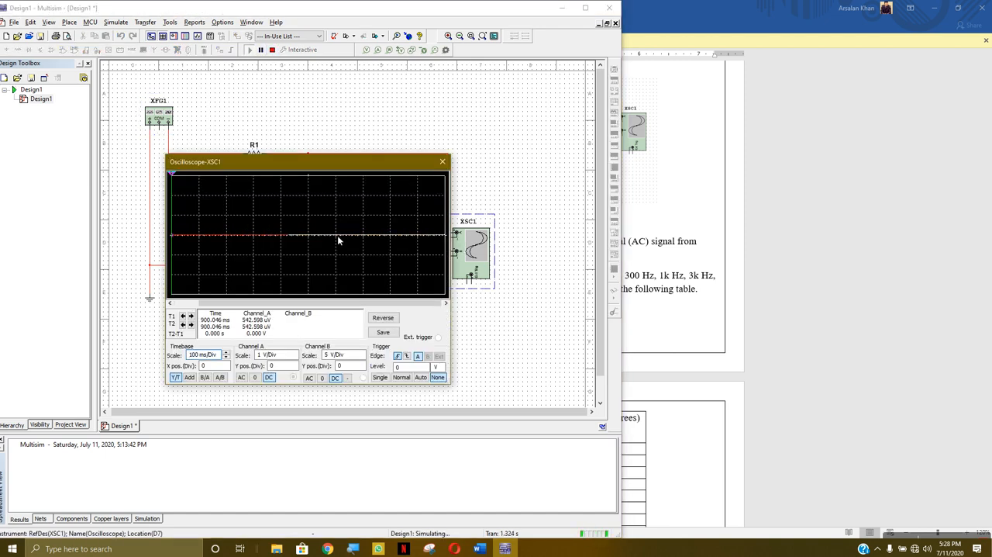
{"action": "left_click", "coordinate": [442, 162]}
- Change the function generator's frequency to 300 Hz, stop the simulation, and recheck the generator settings
{"action": "double_click", "coordinate": [159, 116]}
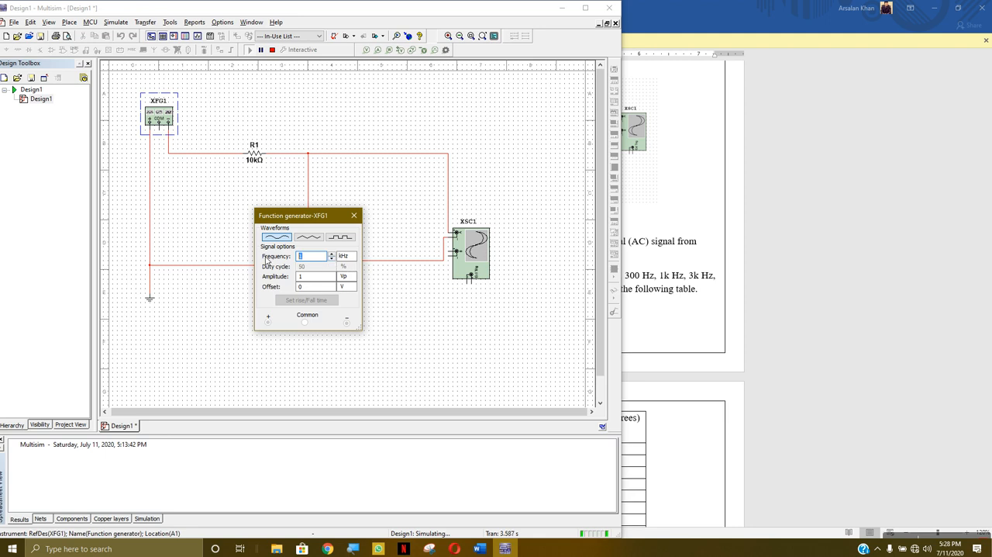
{"action": "type", "text": "300"}
{"action": "left_click", "coordinate": [352, 257]}
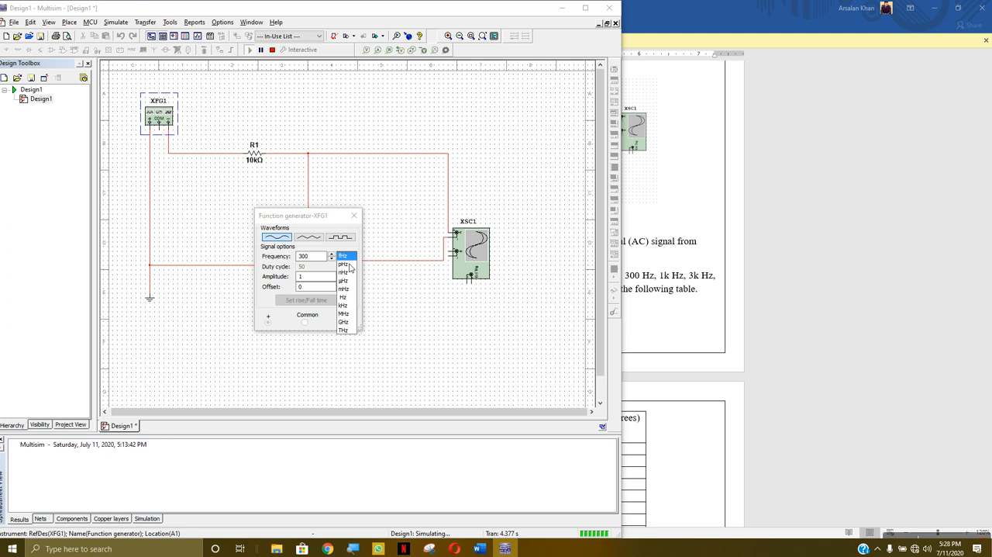
{"action": "left_click", "coordinate": [346, 297]}
{"action": "left_click", "coordinate": [354, 215]}
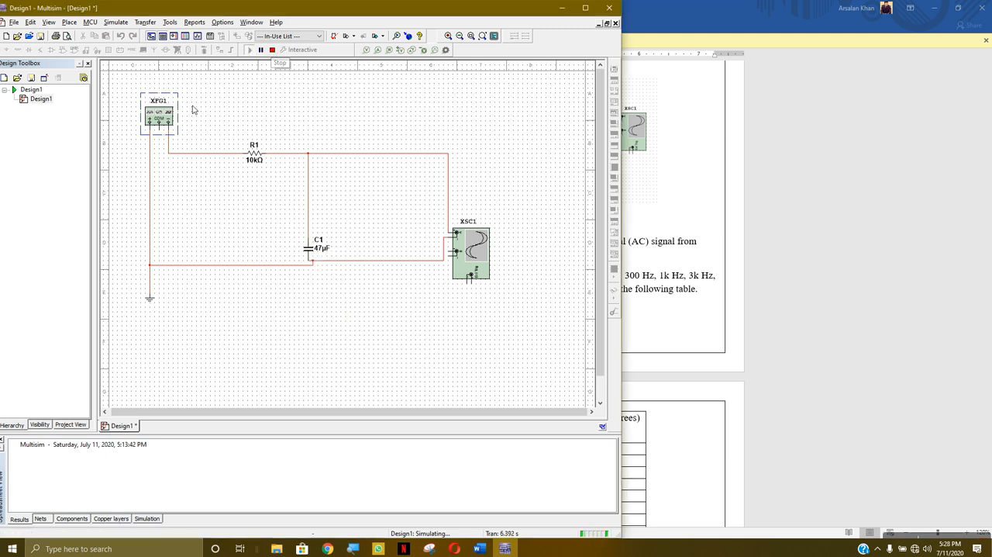
{"action": "left_click", "coordinate": [272, 49]}
{"action": "double_click", "coordinate": [162, 123]}
{"action": "left_click", "coordinate": [355, 215]}
- Rerun the simulation and set the oscilloscope's channel A scale to 2 mV/Div
{"action": "left_click", "coordinate": [250, 49]}
{"action": "double_click", "coordinate": [473, 250]}
{"action": "left_click", "coordinate": [295, 357]}
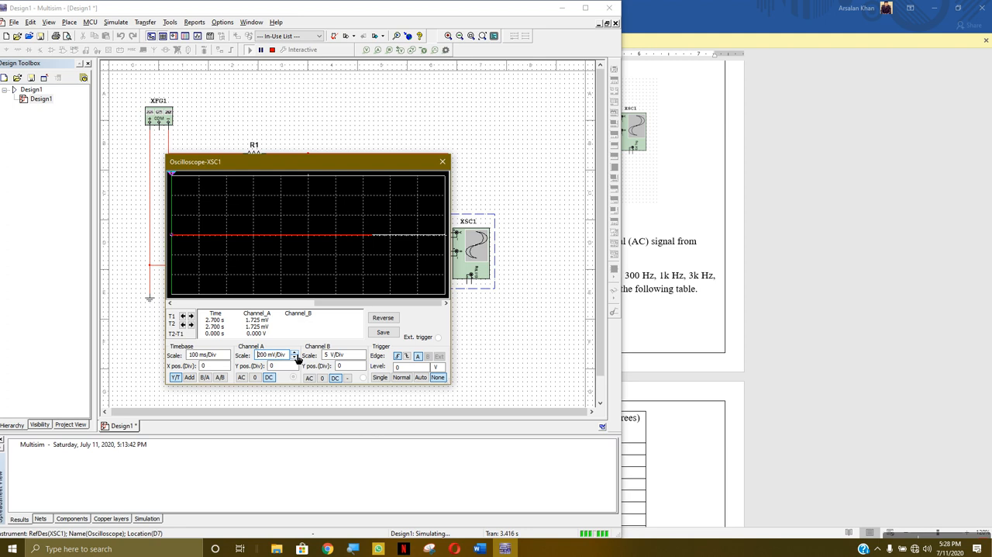
{"action": "left_click", "coordinate": [294, 359]}
{"action": "left_click", "coordinate": [294, 359]}
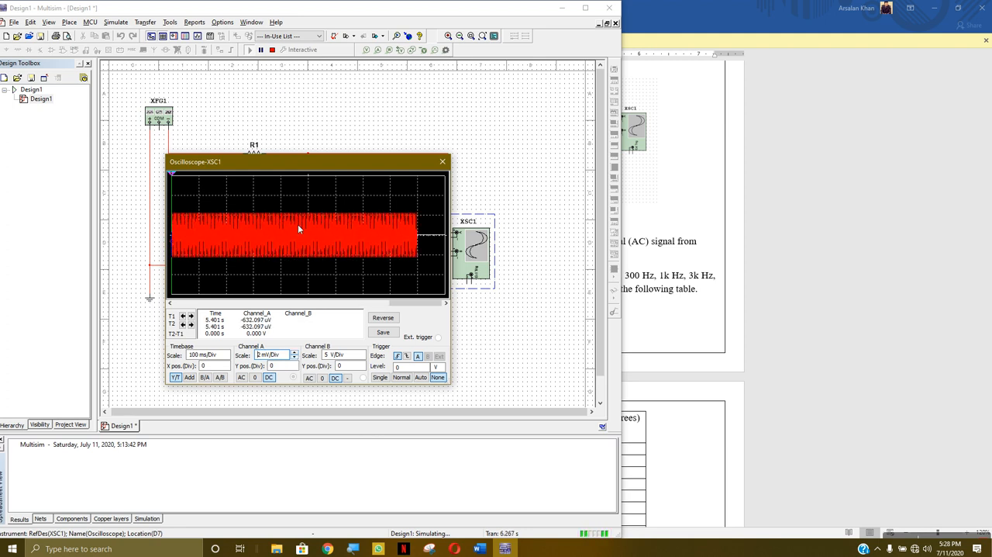
- Try different oscilloscope timebases, including 1 s/Div and 10 ms/Div, ending on 5 s/Div
{"action": "left_click", "coordinate": [227, 360]}
{"action": "left_click", "coordinate": [227, 352]}
{"action": "left_click", "coordinate": [227, 353]}
{"action": "left_click", "coordinate": [228, 353]}
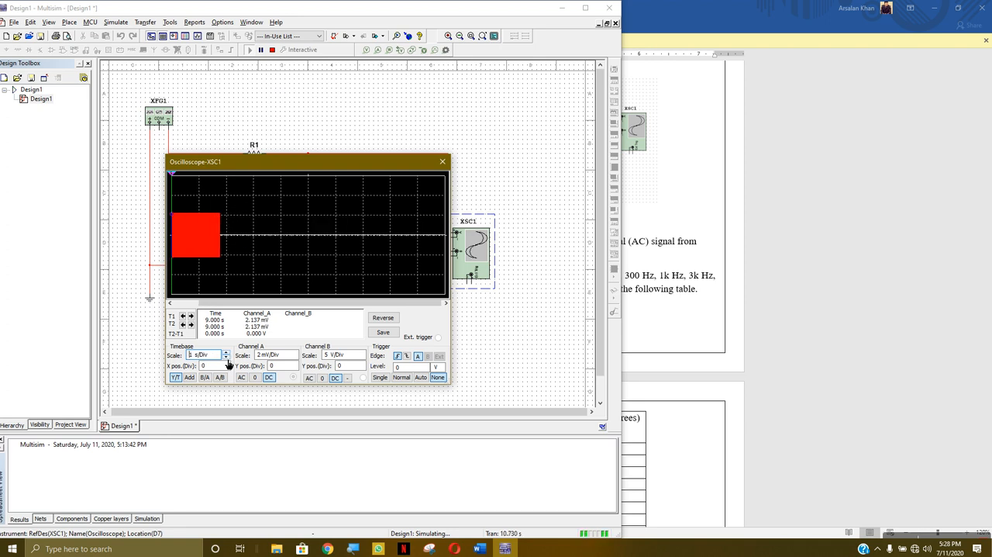
{"action": "left_click", "coordinate": [227, 358]}
{"action": "left_click", "coordinate": [227, 359]}
{"action": "left_click", "coordinate": [227, 358]}
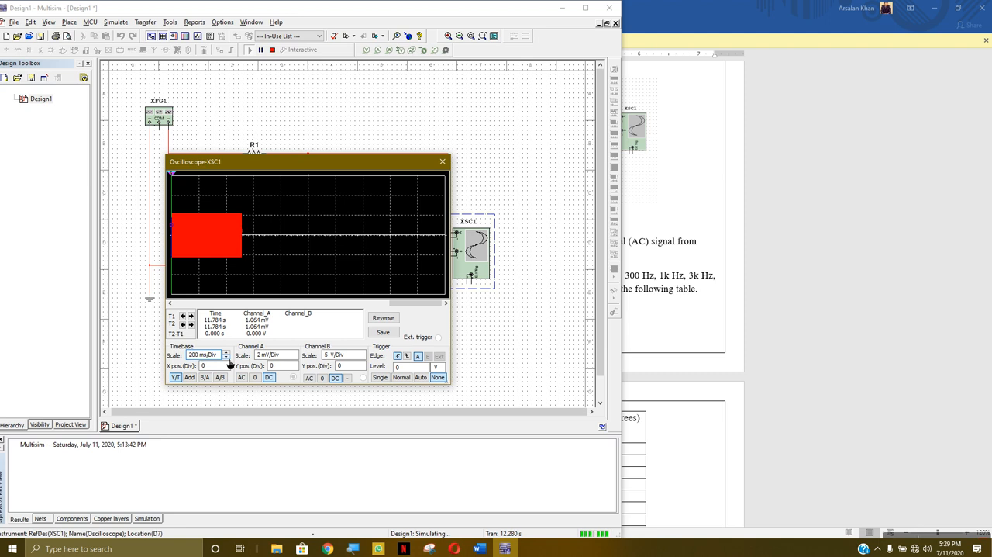
{"action": "left_click", "coordinate": [227, 358]}
{"action": "left_click", "coordinate": [227, 358]}
{"action": "left_click", "coordinate": [227, 358]}
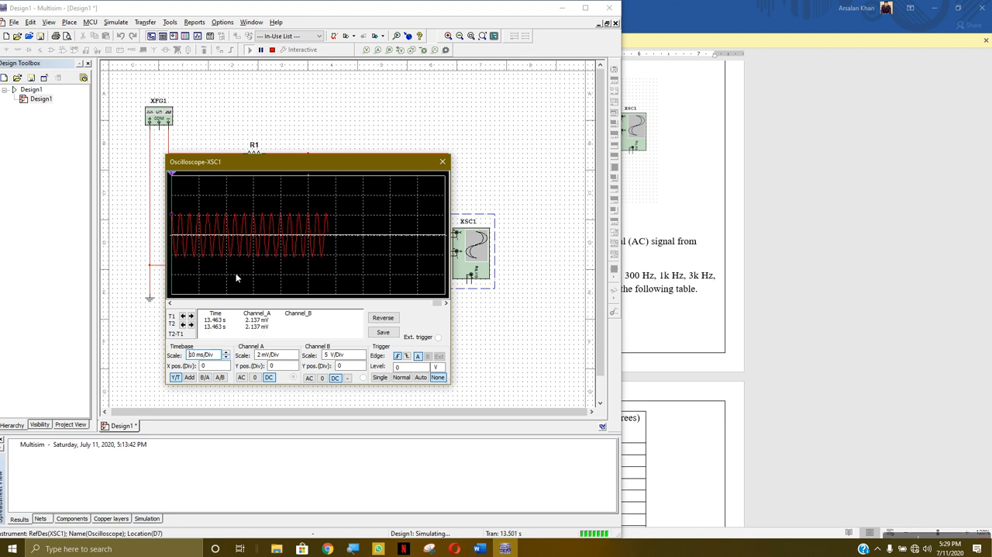
{"action": "left_click", "coordinate": [226, 352]}
{"action": "left_click", "coordinate": [226, 352]}
{"action": "left_click", "coordinate": [227, 352]}
{"action": "left_click", "coordinate": [226, 352]}
{"action": "left_click", "coordinate": [226, 352]}
{"action": "left_click", "coordinate": [226, 358]}
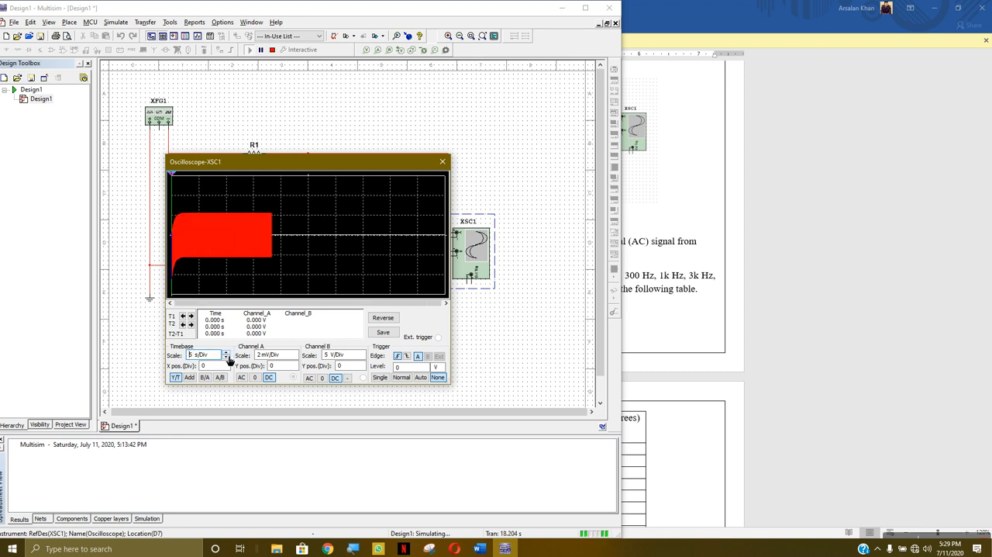
- Try different channel A scales, ending on 5 mV/Div, then close the oscilloscope and stop the simulation
{"action": "left_click", "coordinate": [294, 358]}
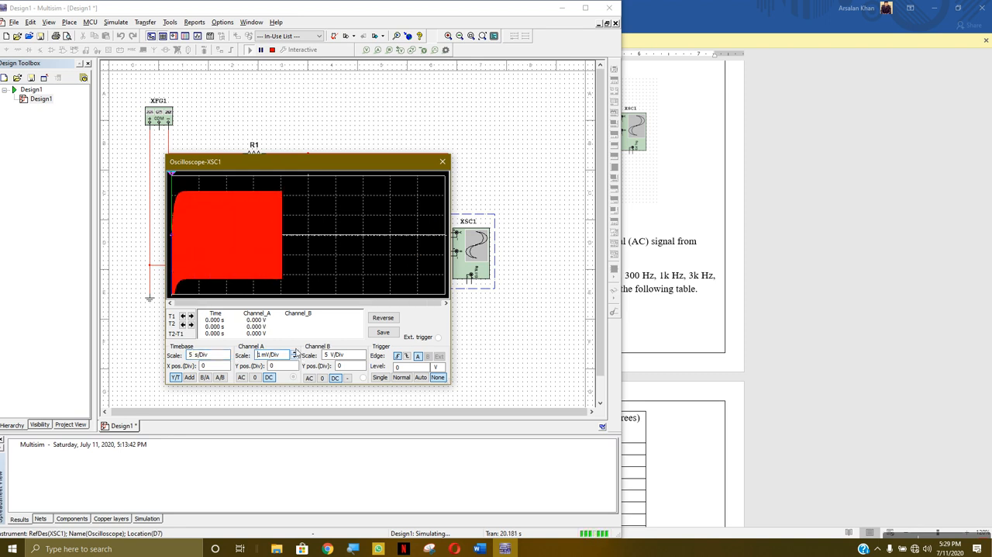
{"action": "left_click", "coordinate": [295, 352]}
{"action": "left_click", "coordinate": [295, 352]}
{"action": "left_click", "coordinate": [295, 352]}
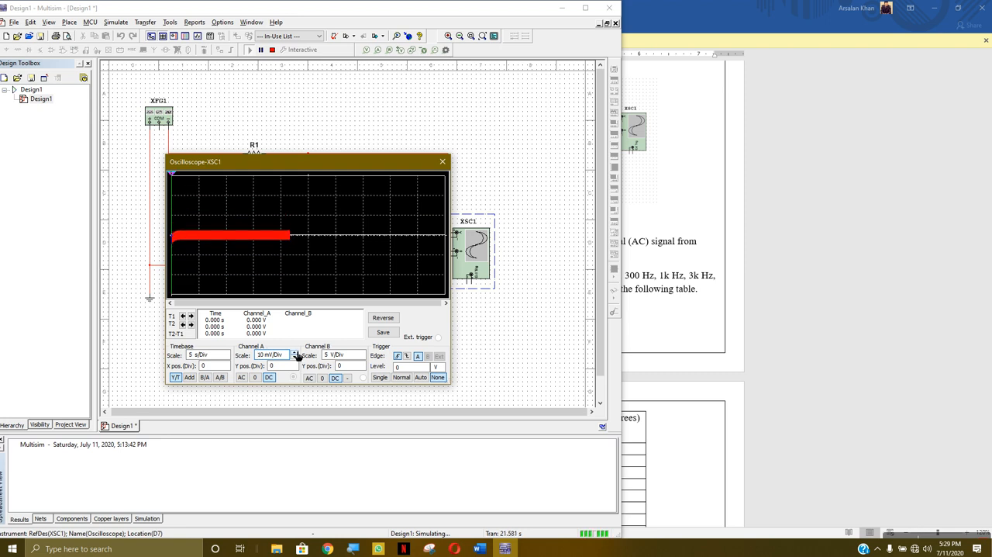
{"action": "left_click", "coordinate": [295, 352]}
{"action": "left_click", "coordinate": [295, 358]}
{"action": "left_click", "coordinate": [295, 357]}
{"action": "left_click", "coordinate": [295, 358]}
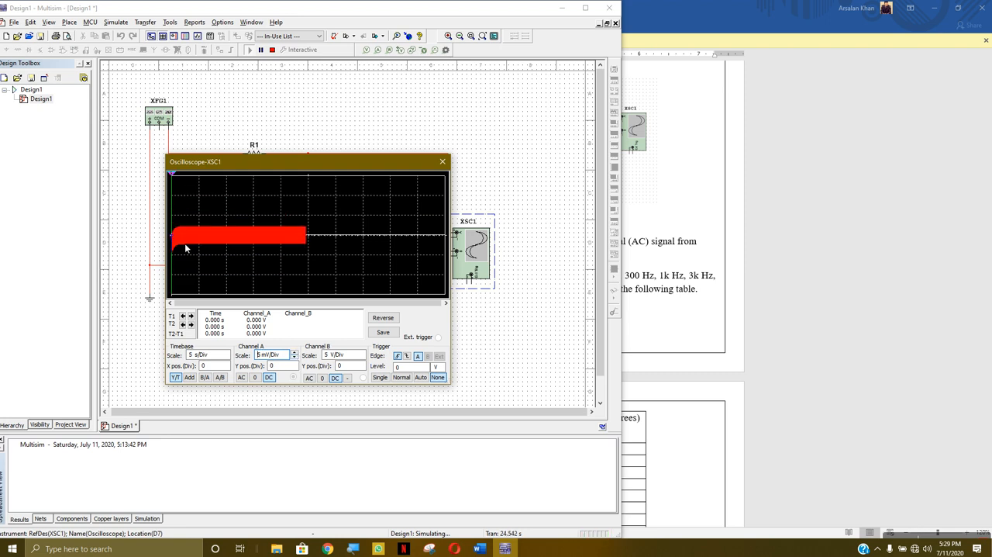
{"action": "left_click", "coordinate": [442, 161]}
{"action": "left_click", "coordinate": [272, 50]}
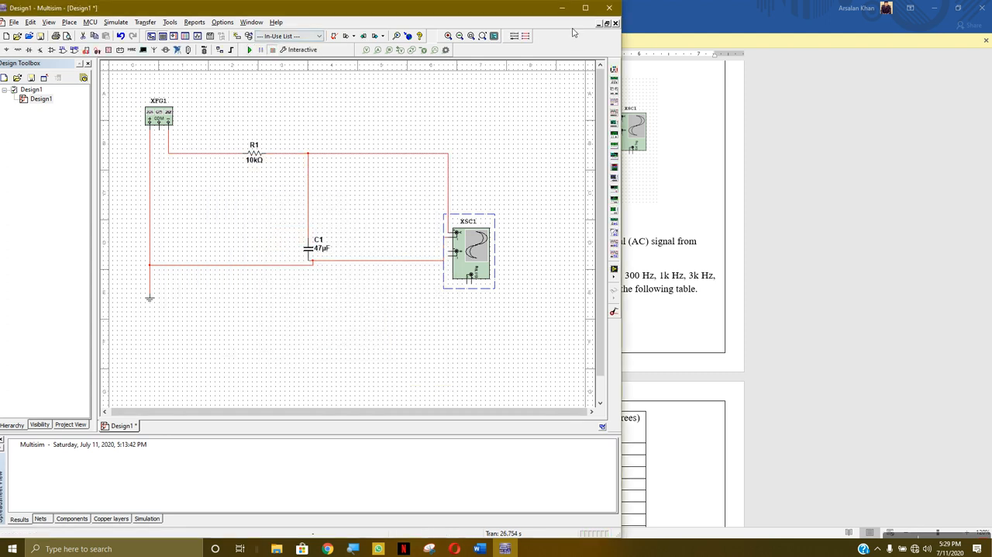
- Switch to the lab document in Word, read the AC analysis instructions, and restore its window to sit beside Multisim
{"action": "left_click", "coordinate": [556, 10]}
{"action": "scroll", "coordinate": [526, 275], "scroll_direction": "down", "scroll_amount": 6}
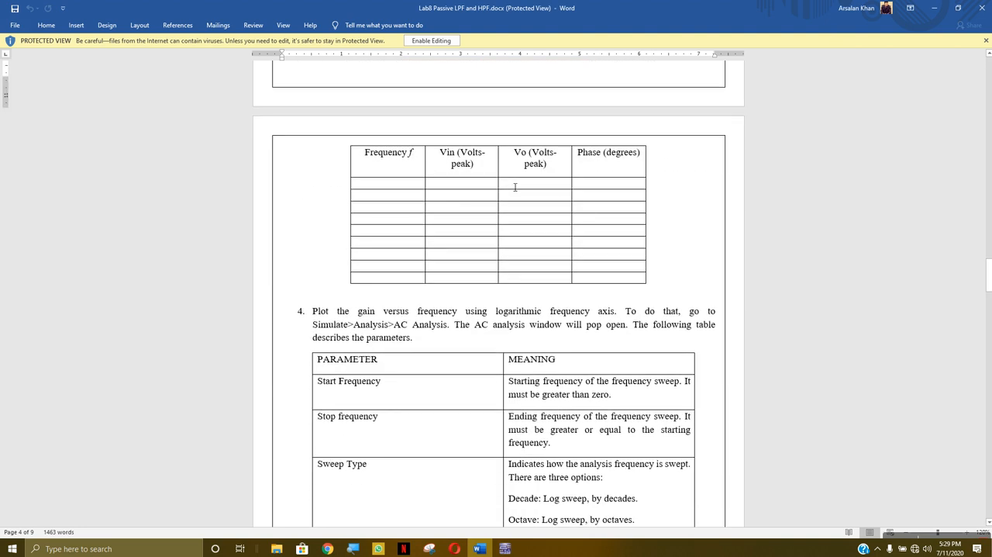
{"action": "scroll", "coordinate": [391, 290], "scroll_direction": "down", "scroll_amount": 4}
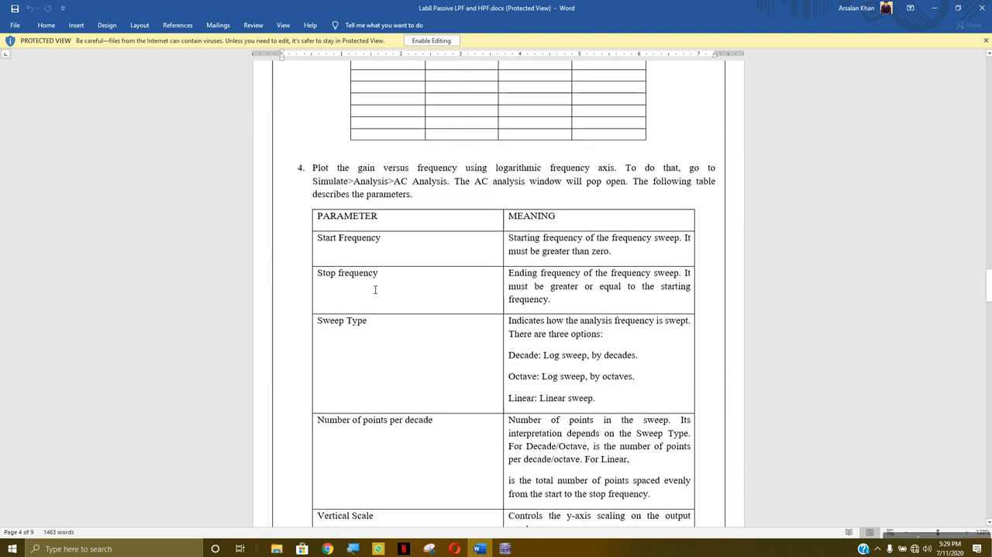
{"action": "scroll", "coordinate": [332, 285], "scroll_direction": "down", "scroll_amount": 2}
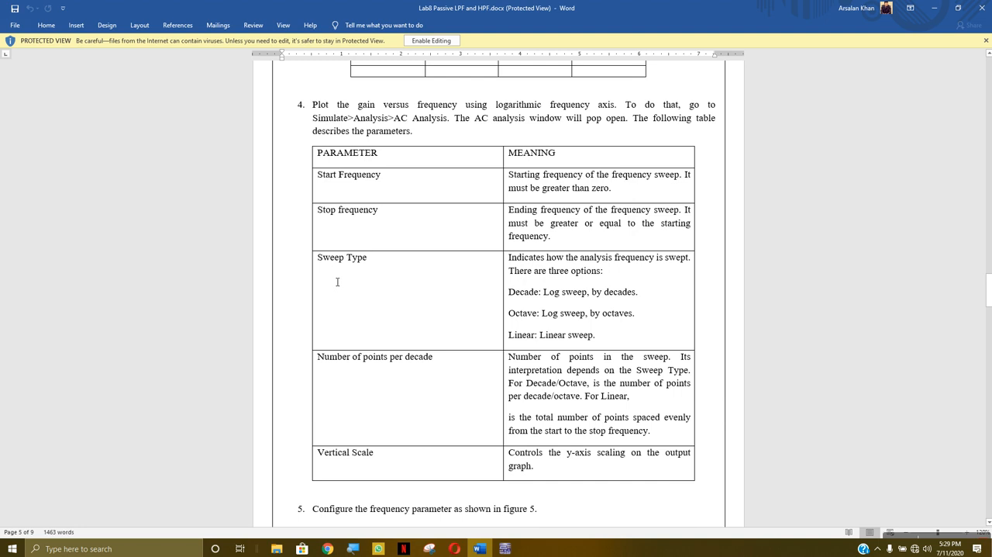
{"action": "scroll", "coordinate": [605, 327], "scroll_direction": "up", "scroll_amount": 15}
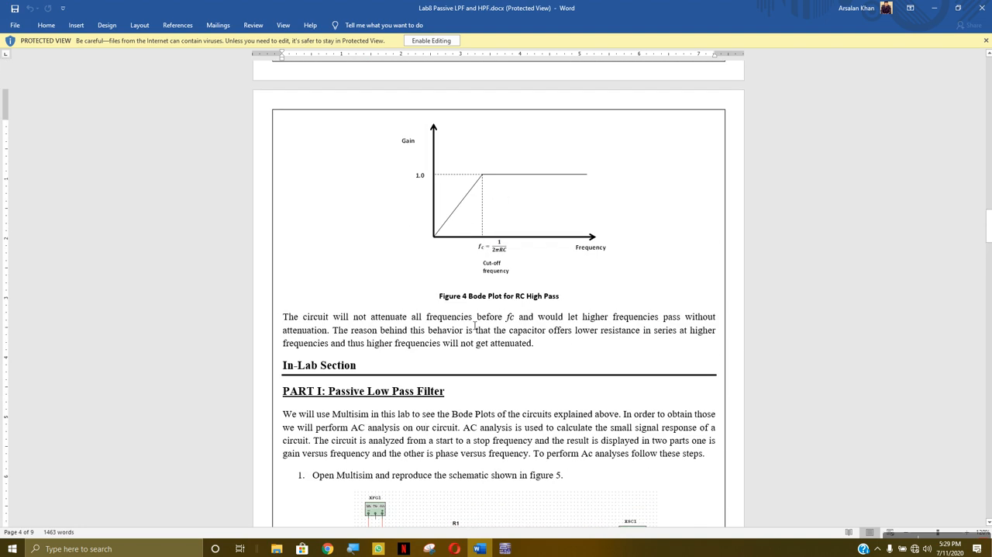
{"action": "scroll", "coordinate": [445, 306], "scroll_direction": "down", "scroll_amount": 10}
{"action": "scroll", "coordinate": [445, 306], "scroll_direction": "down", "scroll_amount": 10}
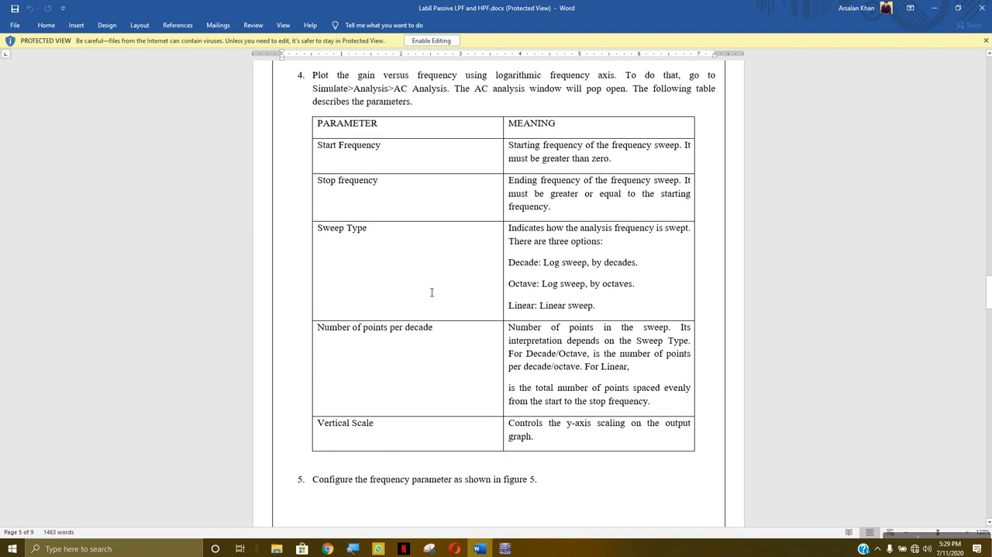
{"action": "left_click", "coordinate": [959, 7]}
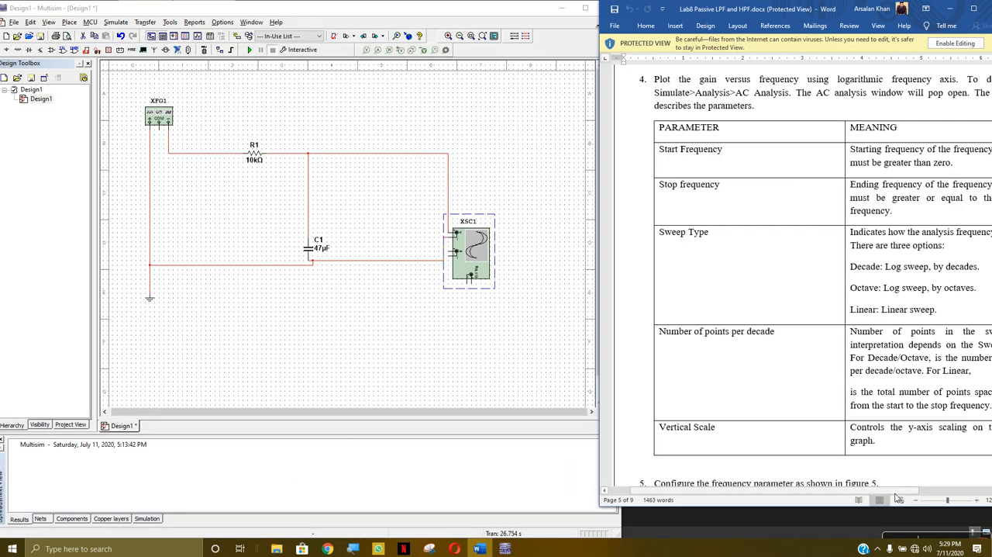
{"action": "scroll", "coordinate": [919, 493], "scroll_direction": "right", "scroll_amount": 2}
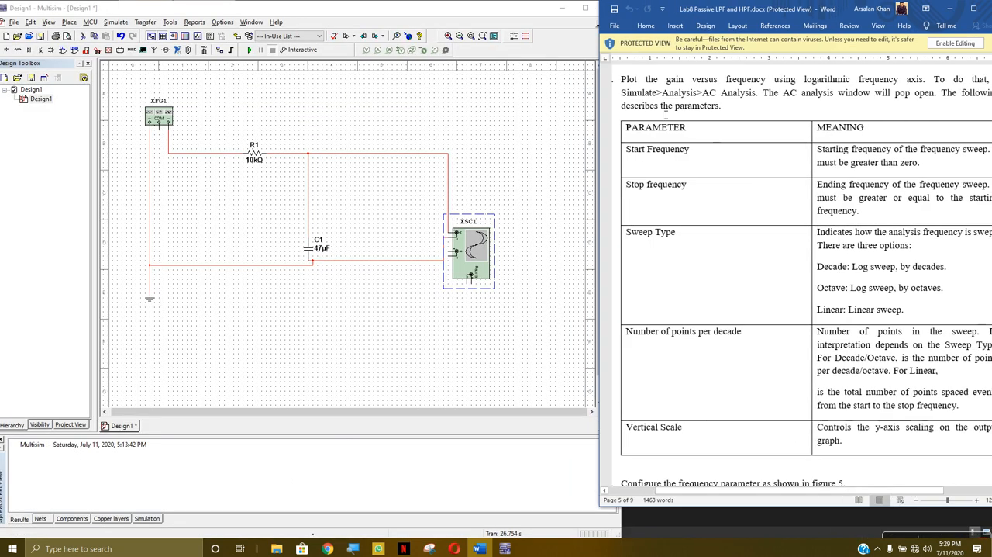
- Switch to Multisim and open the analysis and simulation settings with AC Sweep as the active analysis
{"action": "left_click", "coordinate": [117, 21]}
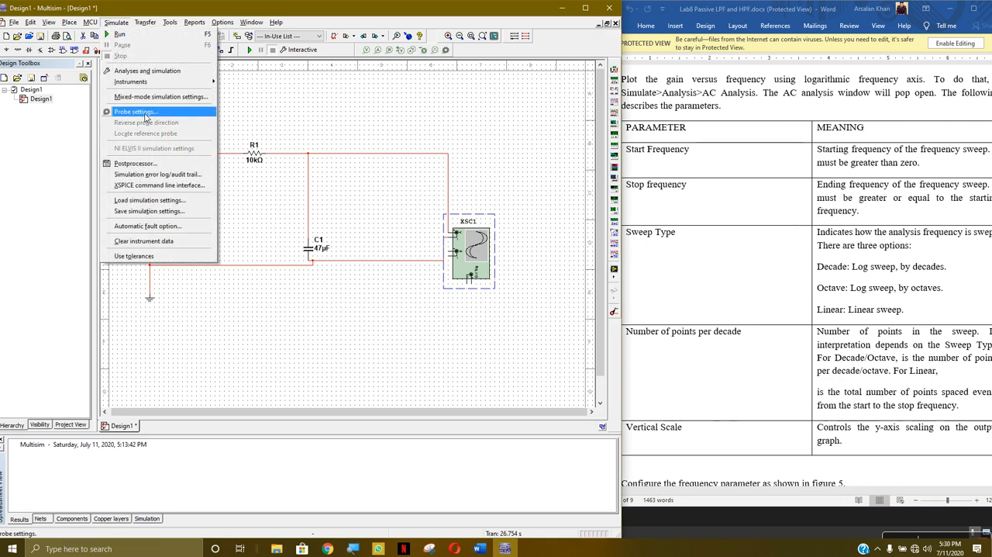
{"action": "left_click", "coordinate": [153, 72]}
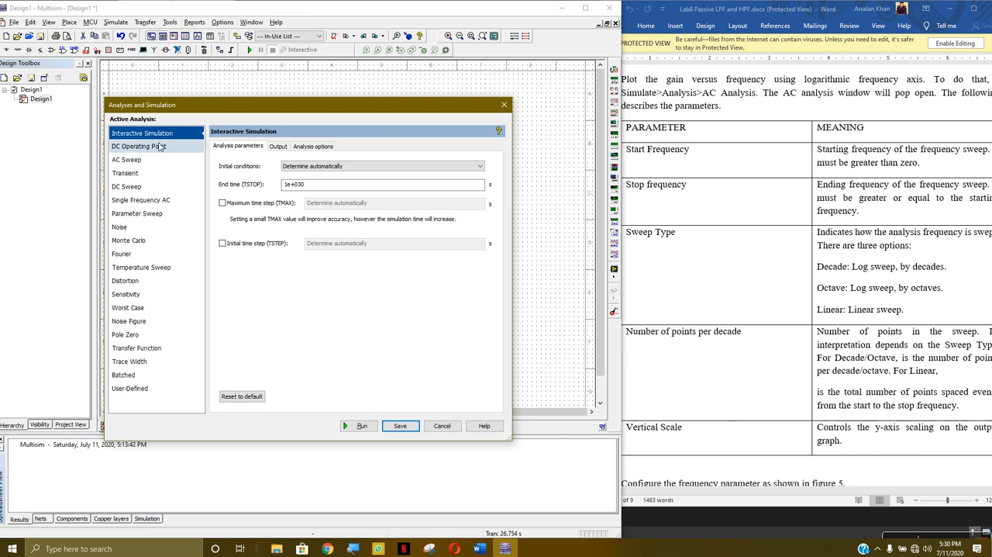
{"action": "left_click", "coordinate": [300, 149]}
{"action": "left_click", "coordinate": [238, 147]}
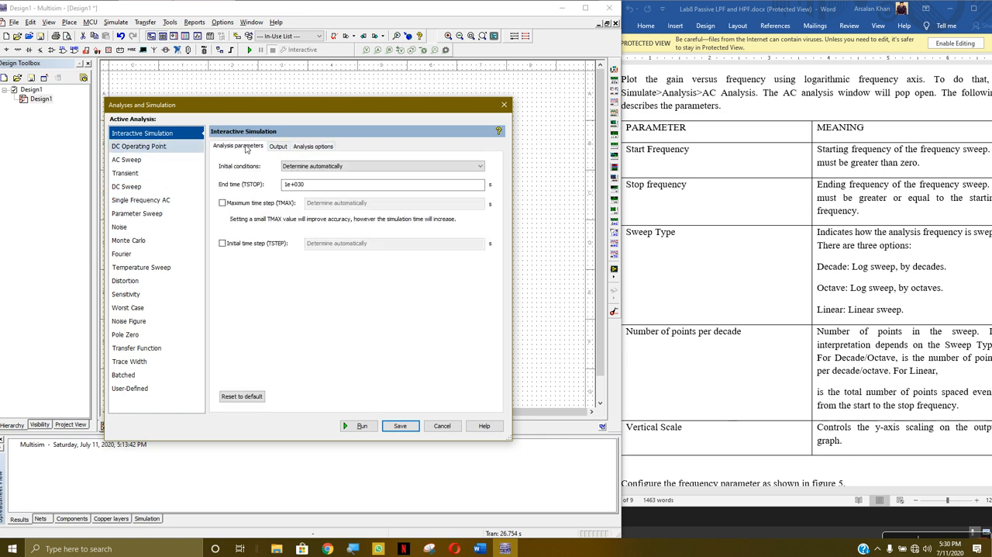
{"action": "left_click", "coordinate": [137, 161]}
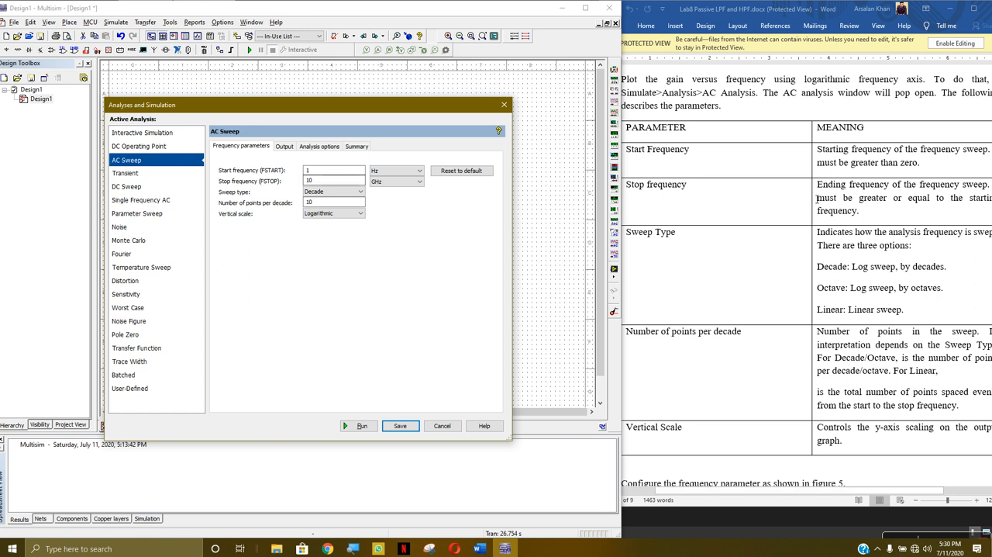
- Switch the Word lab document to Web Layout view and return to the AC analysis parameter table in step 4
{"action": "mouse_move", "coordinate": [899, 491]}
{"action": "left_mouse_down"}
{"action": "mouse_move", "coordinate": [927, 494]}
{"action": "mouse_move", "coordinate": [913, 497]}
{"action": "left_mouse_up"}
{"action": "left_click", "coordinate": [901, 499]}
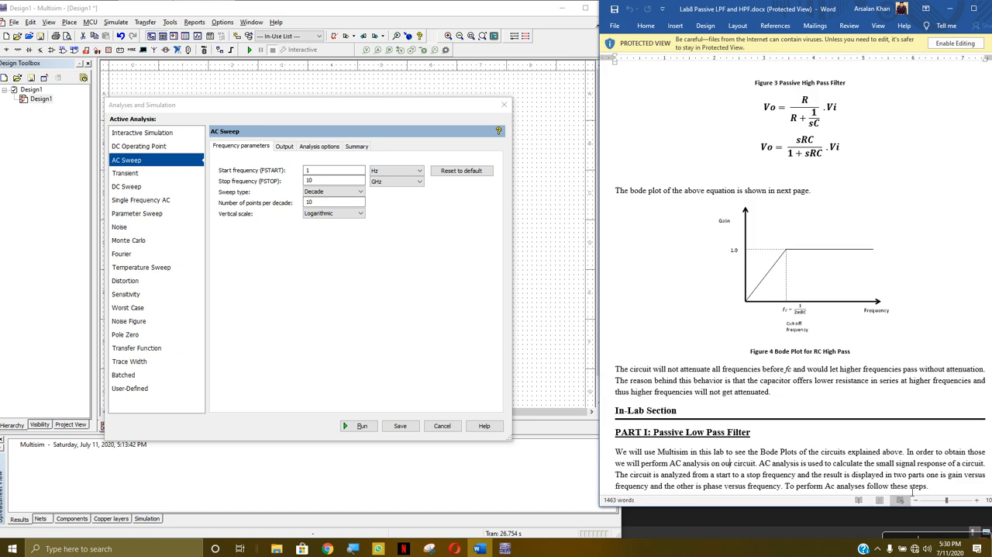
{"action": "scroll", "coordinate": [882, 378], "scroll_direction": "down", "scroll_amount": 15}
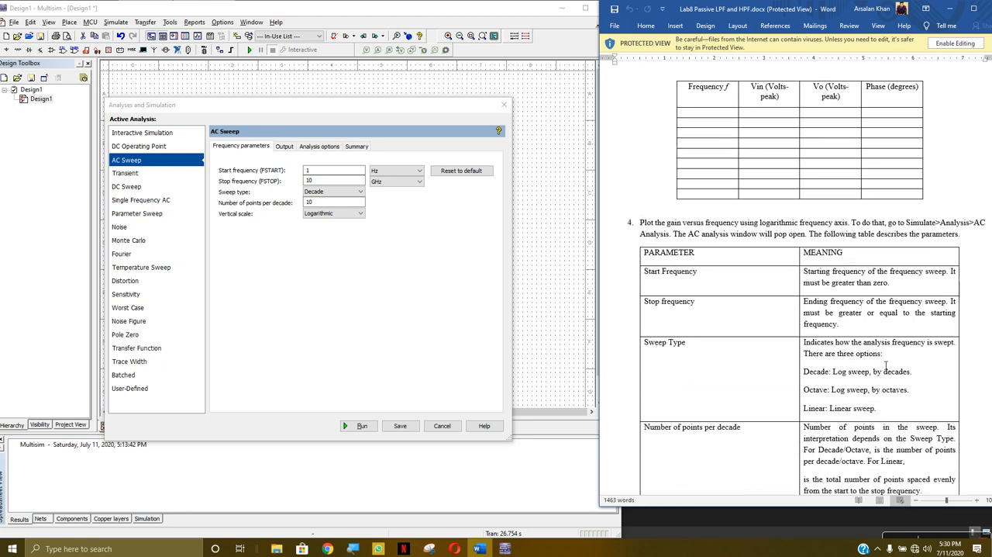
{"action": "scroll", "coordinate": [881, 365], "scroll_direction": "down", "scroll_amount": 4}
{"action": "scroll", "coordinate": [852, 353], "scroll_direction": "up", "scroll_amount": 4}
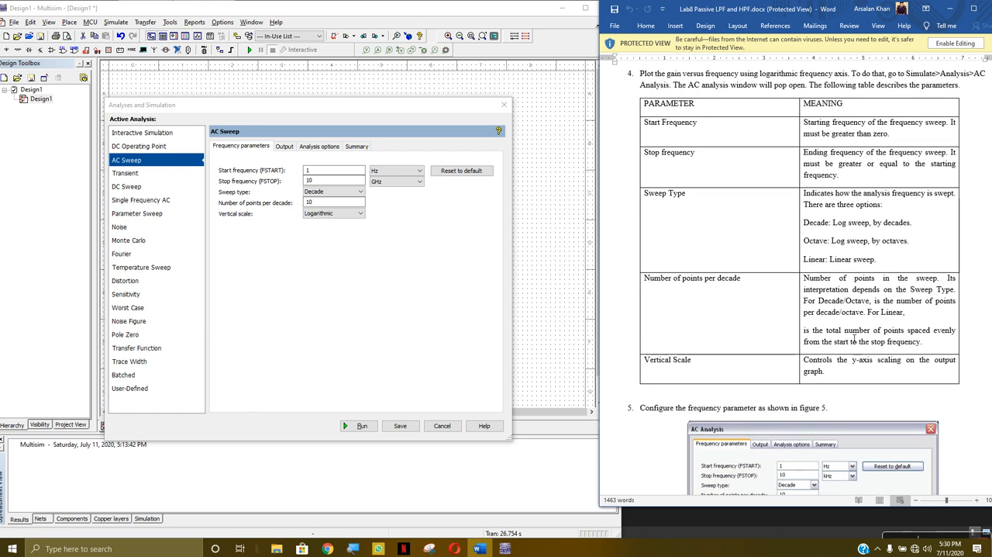
{"action": "scroll", "coordinate": [851, 352], "scroll_direction": "down", "scroll_amount": 3}
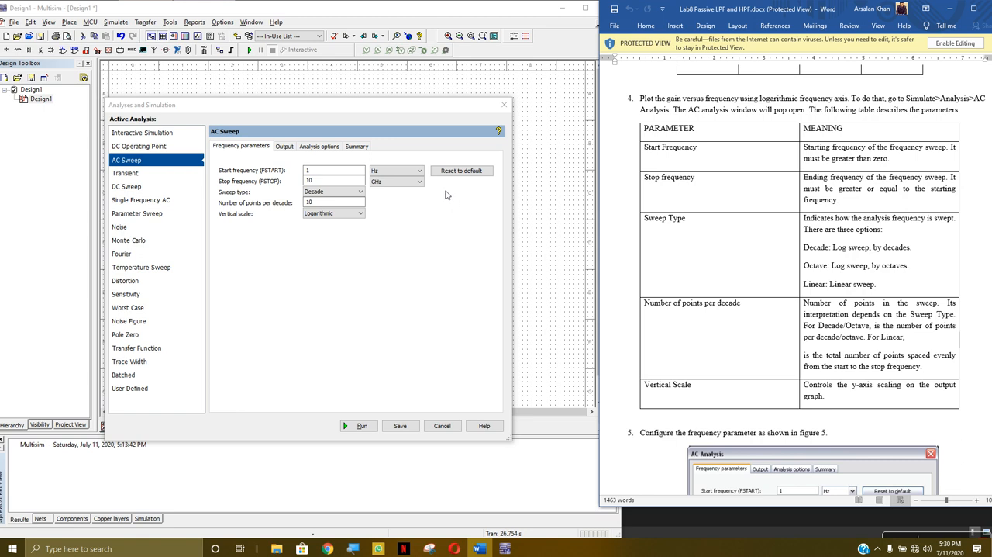
- Configure the AC Sweep as in the lab's figure 5, with a stop frequency of 10 kHz and a Decibel vertical scale
{"action": "left_click", "coordinate": [320, 177]}
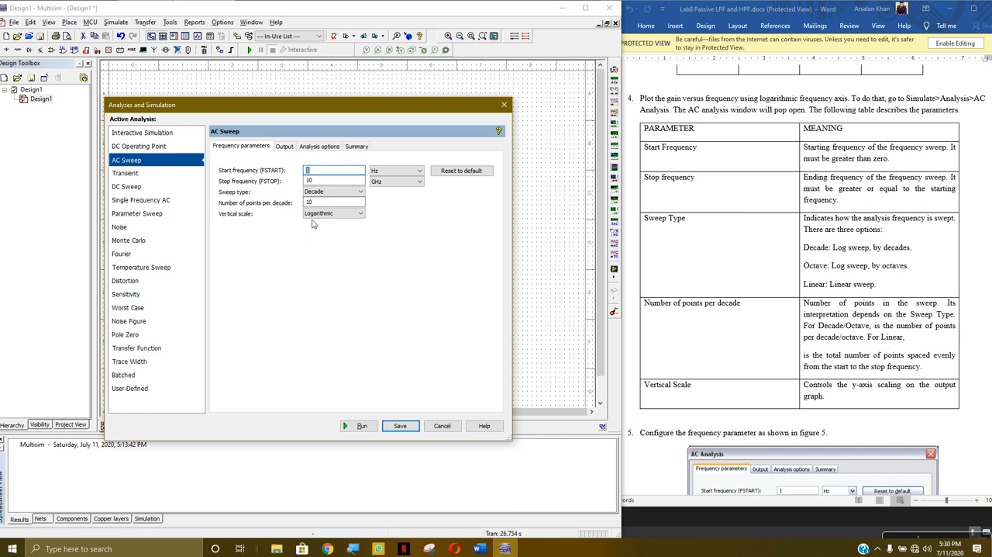
{"action": "left_click", "coordinate": [316, 179]}
{"action": "scroll", "coordinate": [918, 334], "scroll_direction": "down", "scroll_amount": 5}
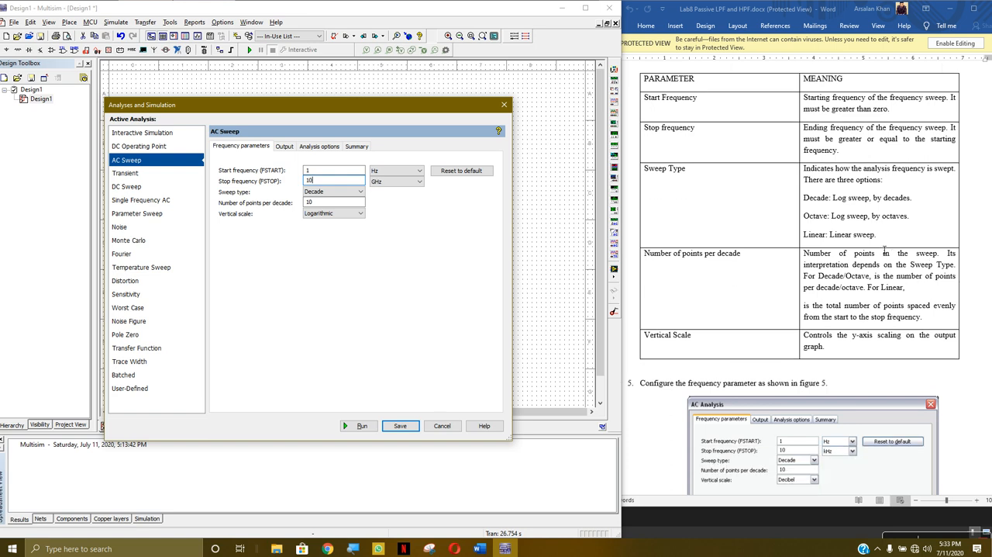
{"action": "scroll", "coordinate": [839, 165], "scroll_direction": "down", "scroll_amount": 1}
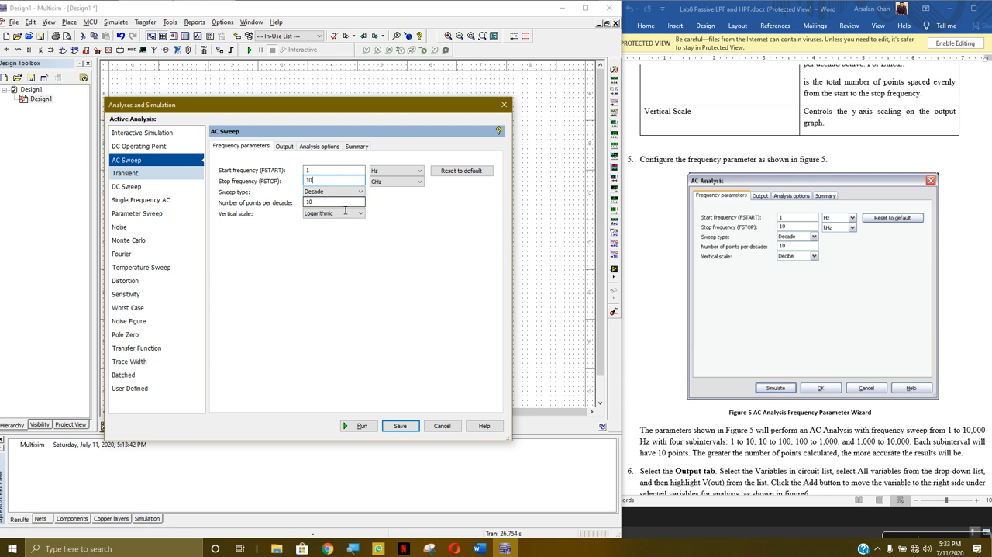
{"action": "left_click", "coordinate": [416, 181]}
{"action": "left_click", "coordinate": [393, 204]}
{"action": "left_click", "coordinate": [358, 216]}
{"action": "left_click", "coordinate": [334, 235]}
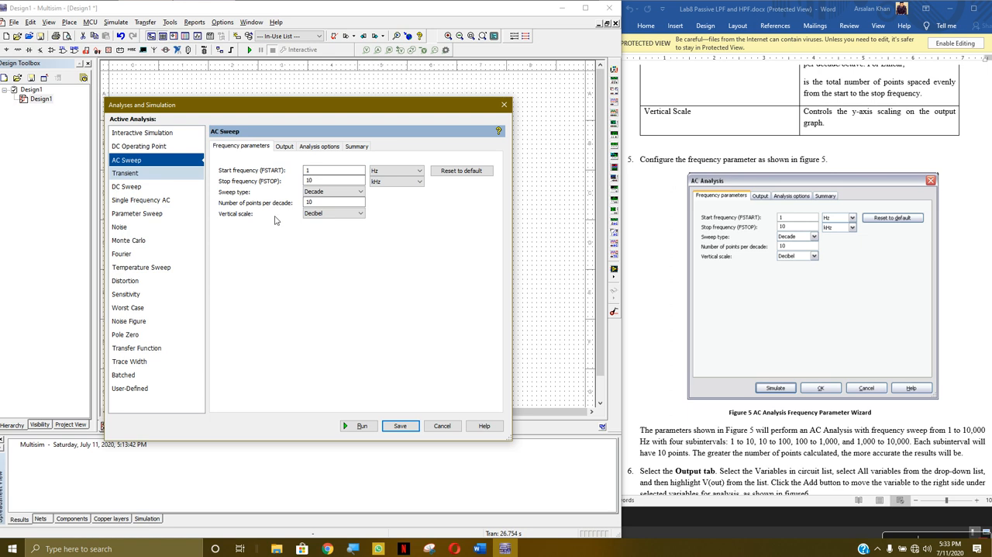
- Add V(2) to the AC Sweep's selected output variables, following the lab's figure 6
{"action": "left_click", "coordinate": [281, 147]}
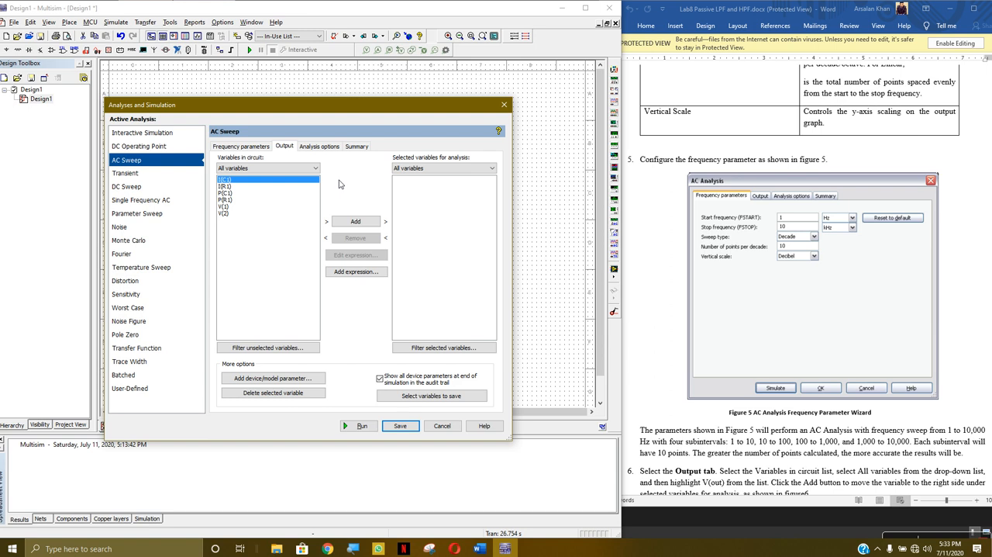
{"action": "left_click_drag", "start_coordinate": [413, 117], "coordinate": [425, 77]}
{"action": "scroll", "coordinate": [832, 241], "scroll_direction": "down", "scroll_amount": 5}
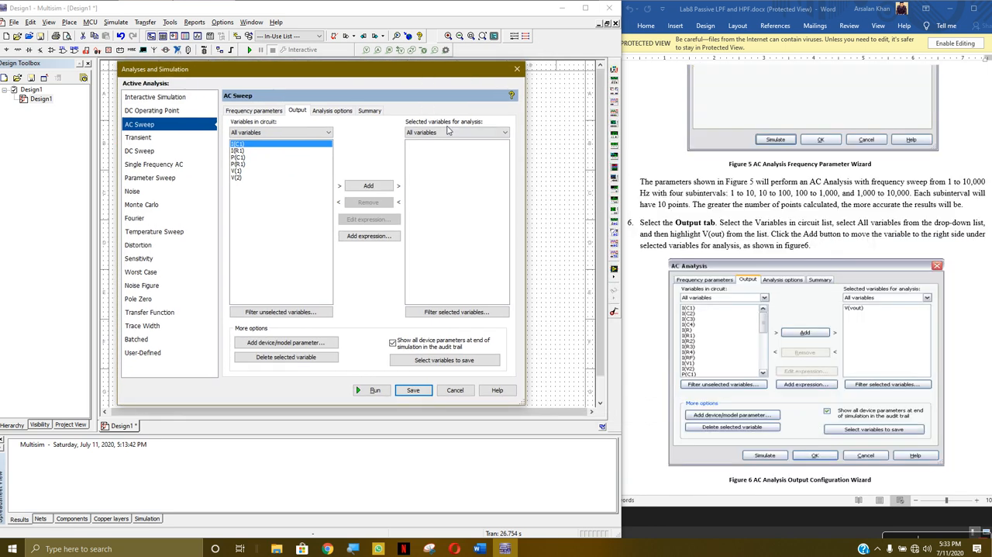
{"action": "mouse_move", "coordinate": [317, 72]}
{"action": "left_mouse_down"}
{"action": "mouse_move", "coordinate": [344, 110]}
{"action": "mouse_move", "coordinate": [333, 457]}
{"action": "mouse_move", "coordinate": [328, 72]}
{"action": "left_mouse_up"}
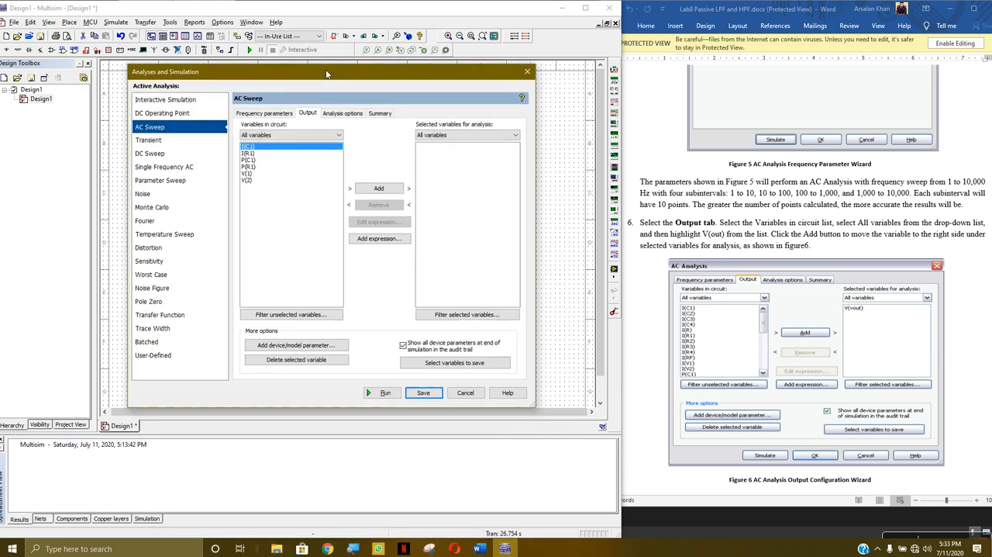
{"action": "left_click", "coordinate": [248, 180]}
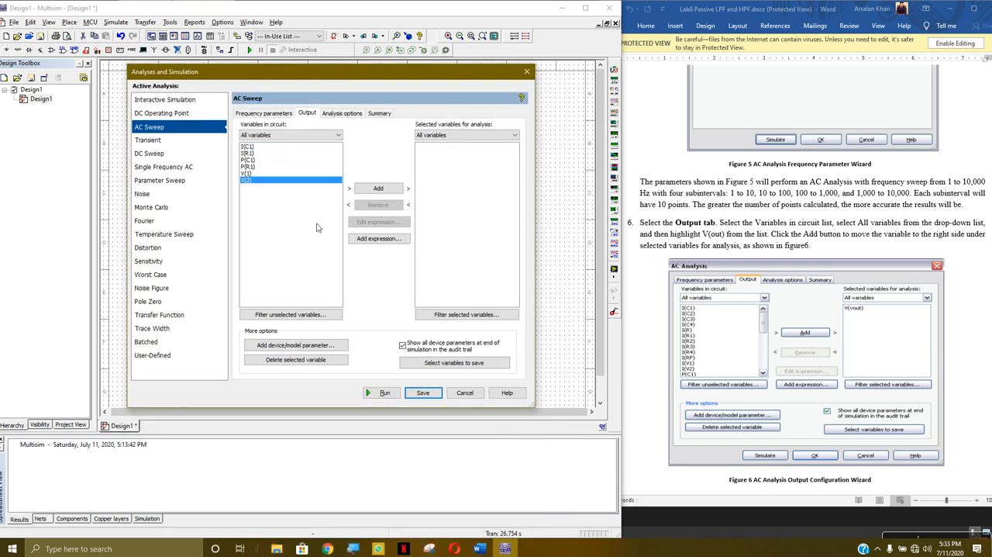
{"action": "left_click", "coordinate": [382, 190]}
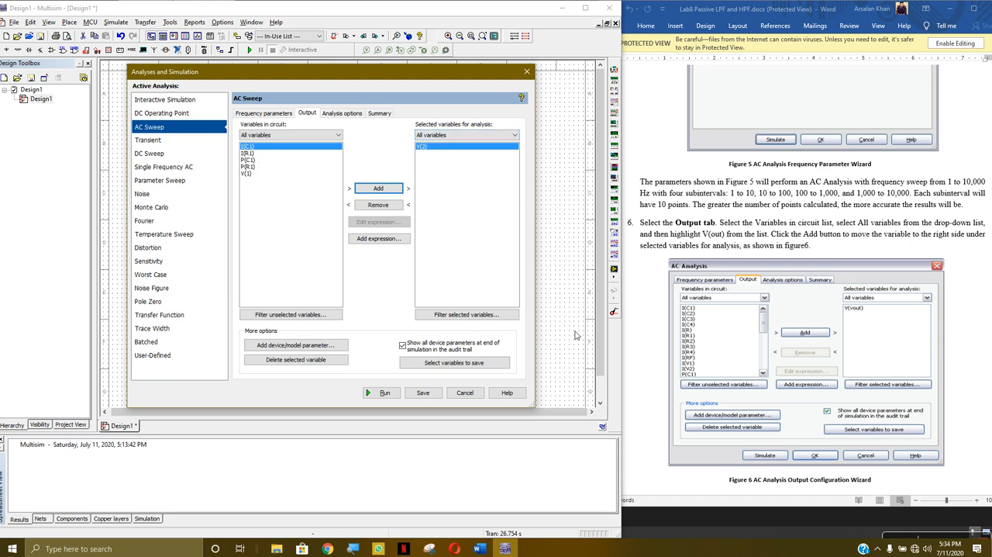
- Run the AC Sweep as in the lab's step 7, view the V(2) magnitude and phase plots, and close the Grapher View
{"action": "scroll", "coordinate": [794, 322], "scroll_direction": "down", "scroll_amount": 3}
{"action": "scroll", "coordinate": [795, 321], "scroll_direction": "down", "scroll_amount": 2}
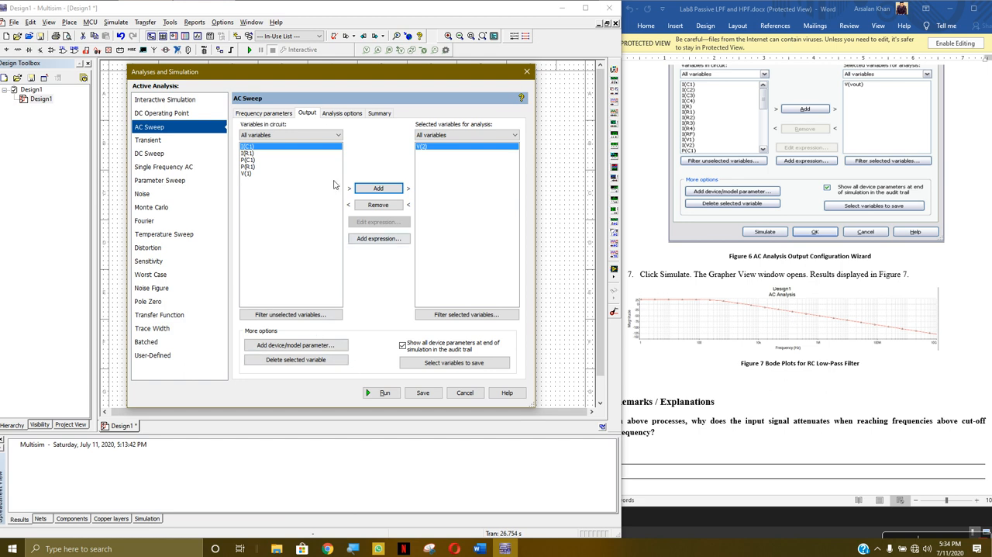
{"action": "left_click", "coordinate": [380, 392]}
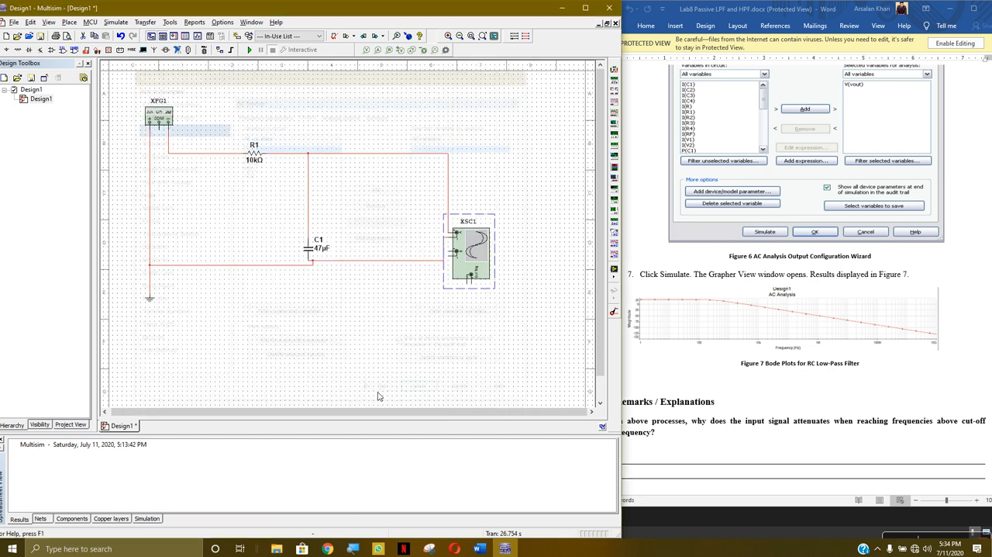
{"action": "left_click", "coordinate": [321, 240]}
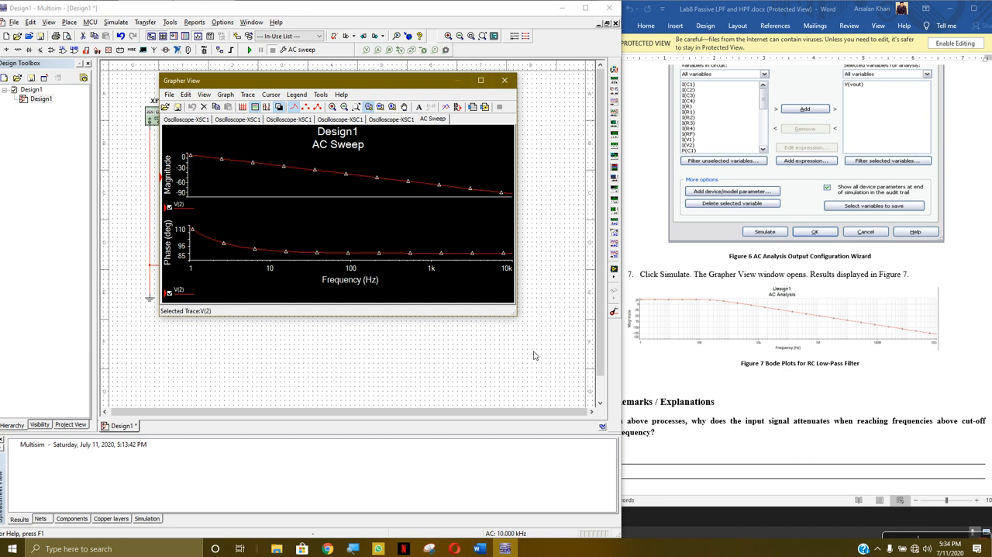
{"action": "left_click_drag", "start_coordinate": [517, 310], "coordinate": [483, 398]}
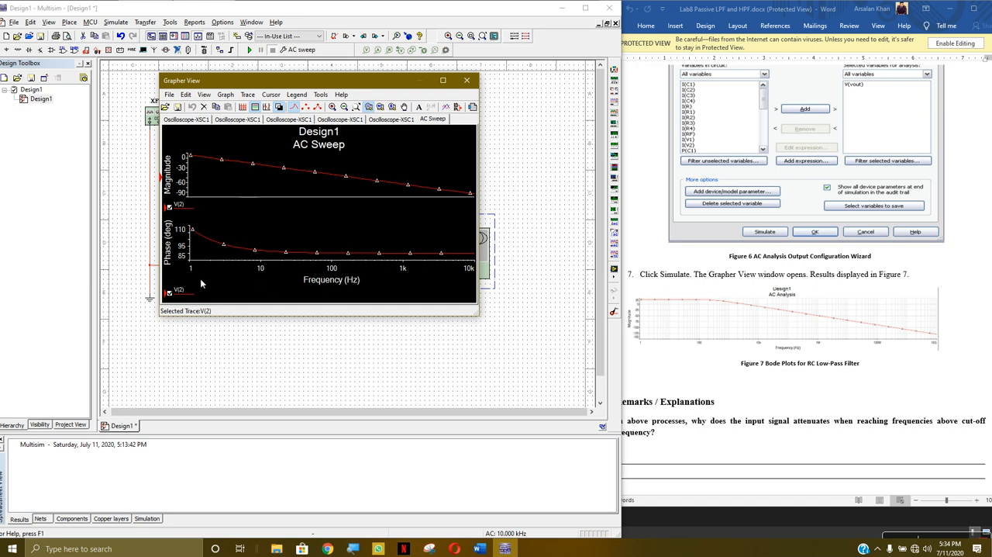
{"action": "left_click", "coordinate": [467, 81]}
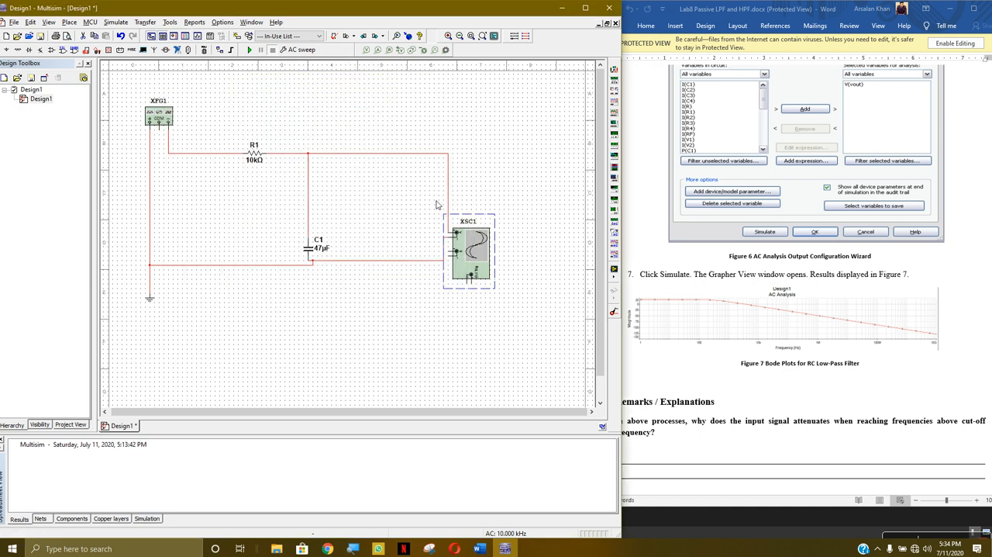
{"action": "left_click", "coordinate": [369, 318]}
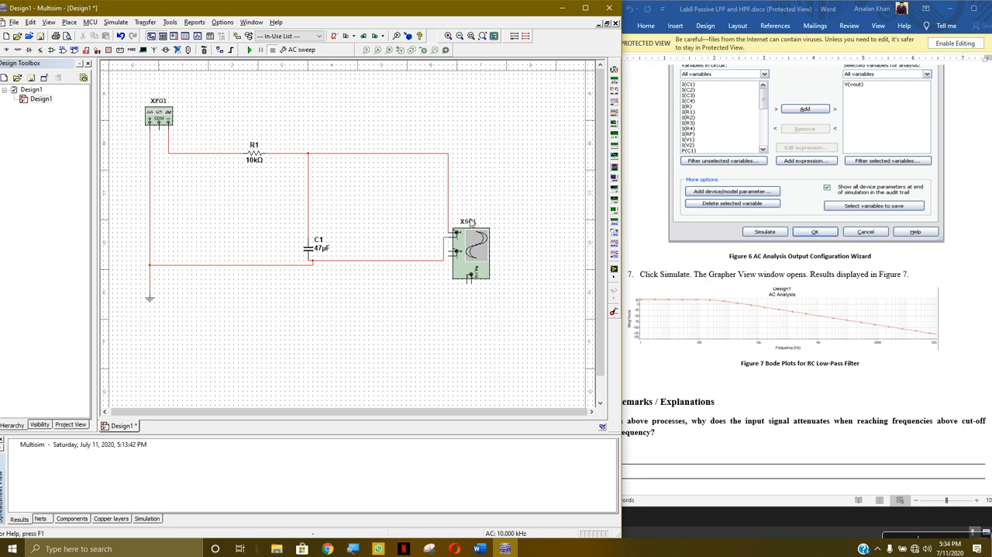
- Reread the lab's output configuration instructions and reopen the AC Sweep output variable settings beside the document
{"action": "scroll", "coordinate": [671, 301], "scroll_direction": "up", "scroll_amount": 5}
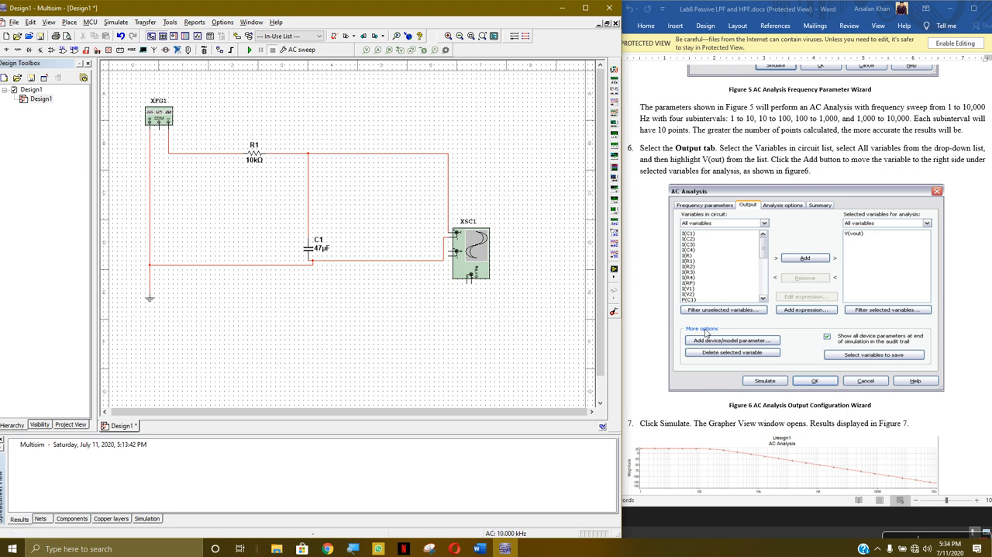
{"action": "scroll", "coordinate": [704, 332], "scroll_direction": "up", "scroll_amount": 12}
{"action": "scroll", "coordinate": [687, 337], "scroll_direction": "down", "scroll_amount": 7}
{"action": "scroll", "coordinate": [687, 337], "scroll_direction": "down", "scroll_amount": 3}
{"action": "scroll", "coordinate": [519, 272], "scroll_direction": "down", "scroll_amount": 3}
{"action": "scroll", "coordinate": [375, 226], "scroll_direction": "up", "scroll_amount": 3}
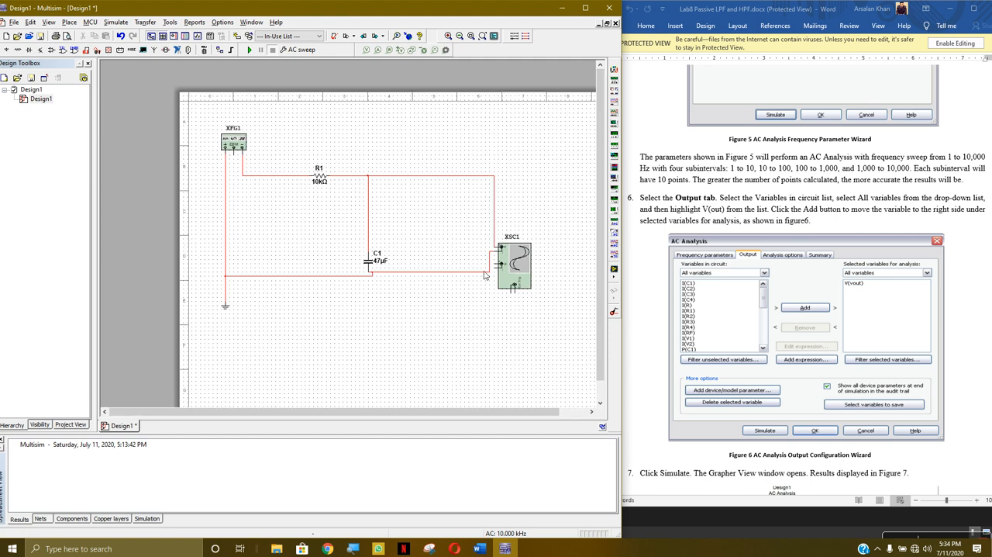
{"action": "left_click", "coordinate": [116, 21]}
{"action": "left_click", "coordinate": [144, 71]}
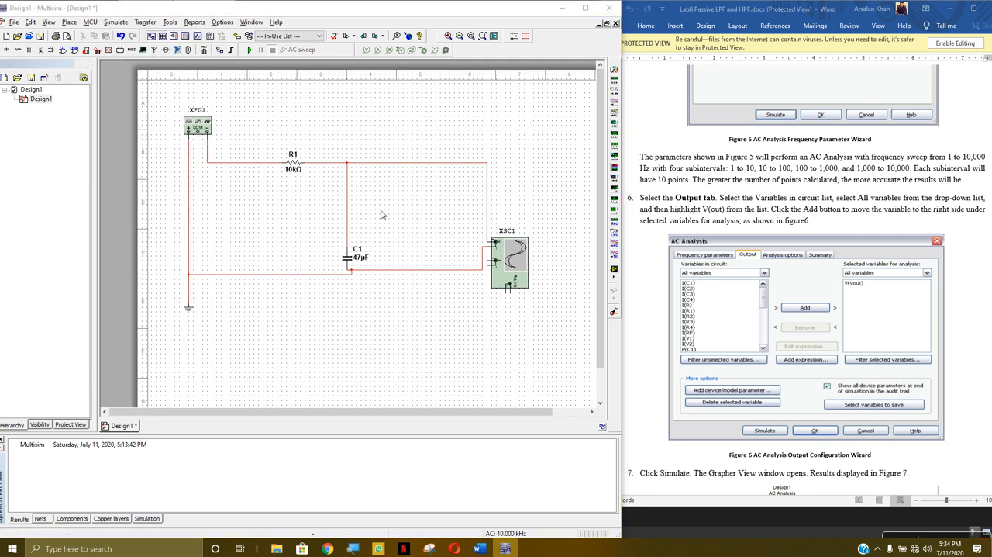
{"action": "left_click", "coordinate": [285, 147]}
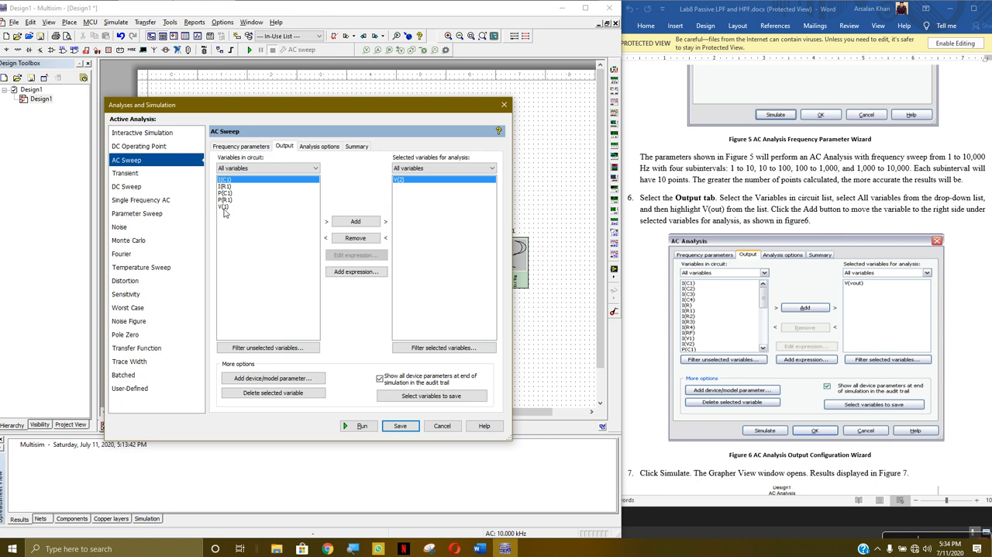
{"action": "left_click_drag", "start_coordinate": [322, 114], "coordinate": [716, 126]}
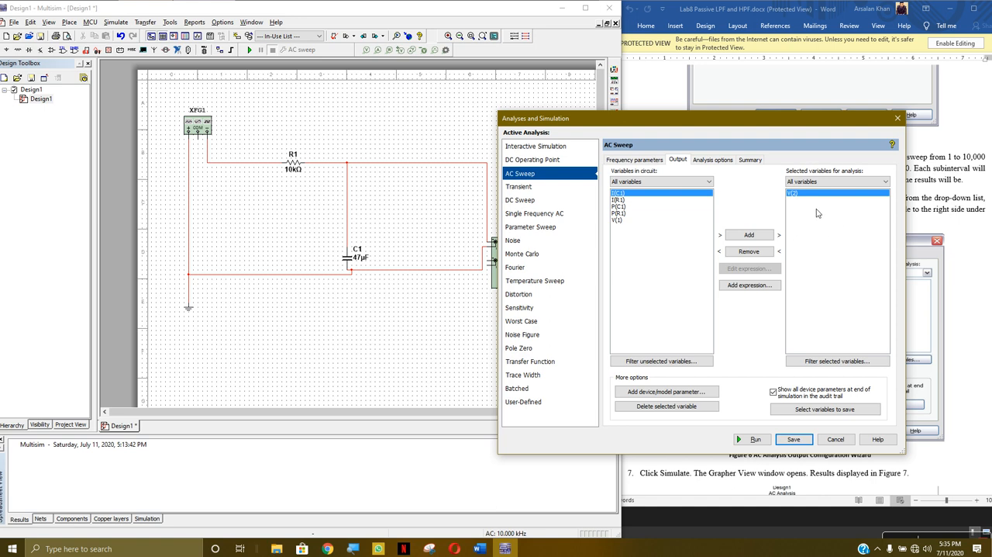
{"action": "left_click_drag", "start_coordinate": [741, 124], "coordinate": [430, 49]}
- Check the lab's figure 7 and look through the other analysis types from Parameter Sweep to Interactive Simulation before returning to AC Sweep
{"action": "scroll", "coordinate": [856, 301], "scroll_direction": "down", "scroll_amount": 3}
{"action": "scroll", "coordinate": [856, 300], "scroll_direction": "down", "scroll_amount": 3}
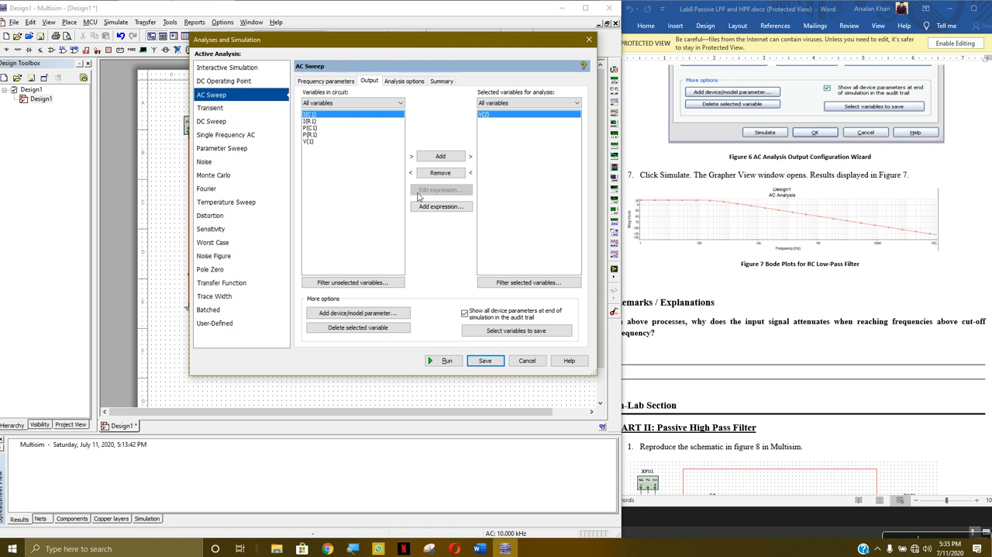
{"action": "left_click", "coordinate": [248, 138]}
{"action": "left_click", "coordinate": [243, 152]}
{"action": "left_click", "coordinate": [232, 122]}
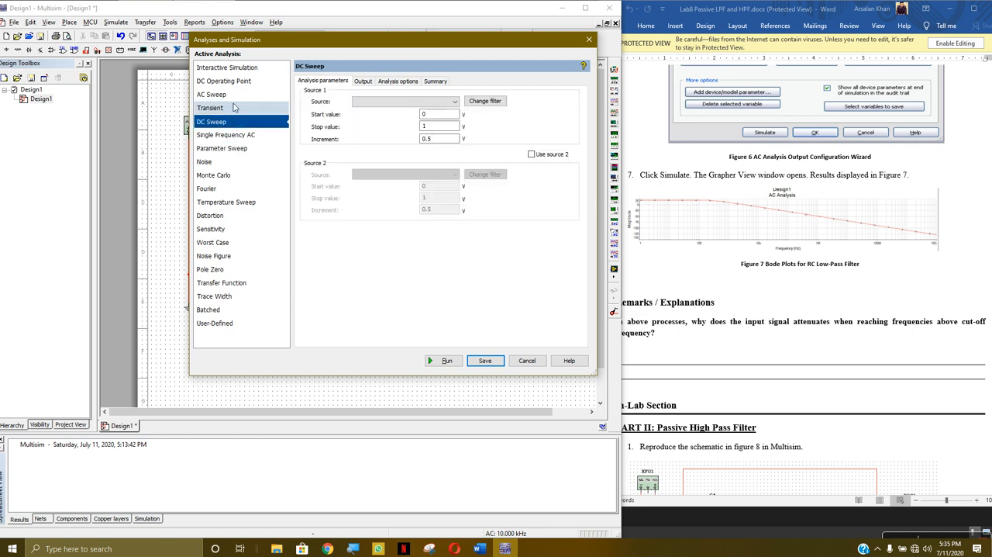
{"action": "left_click", "coordinate": [235, 107]}
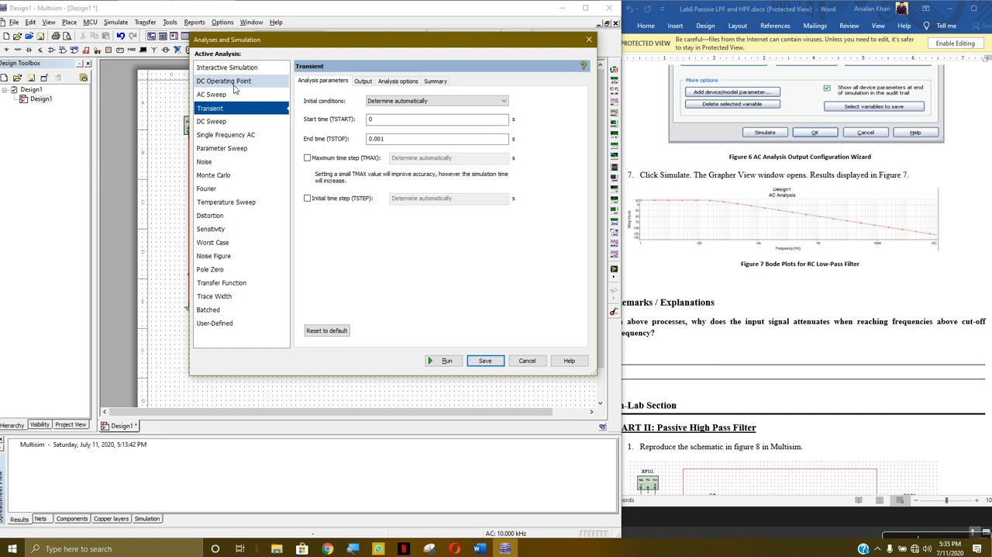
{"action": "left_click", "coordinate": [235, 86]}
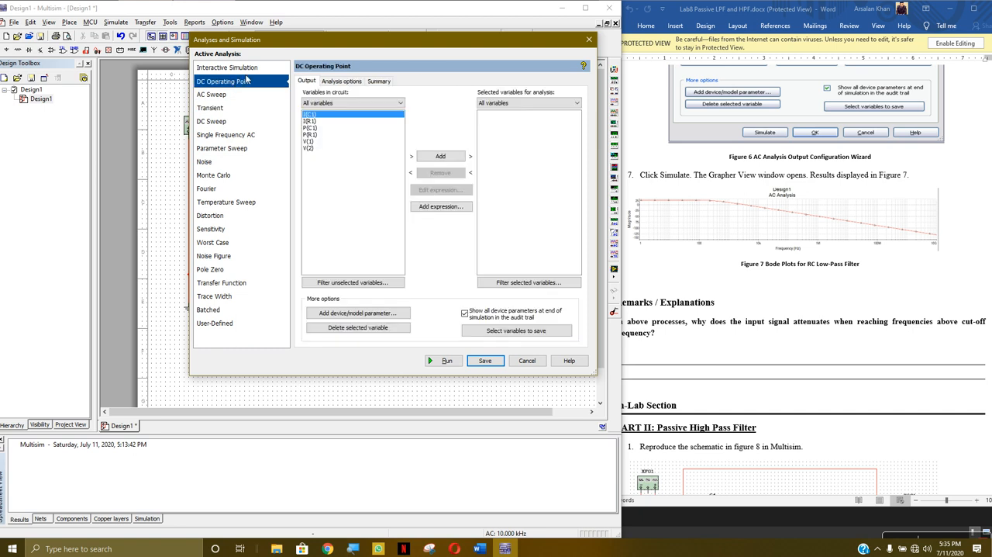
{"action": "left_click", "coordinate": [256, 68]}
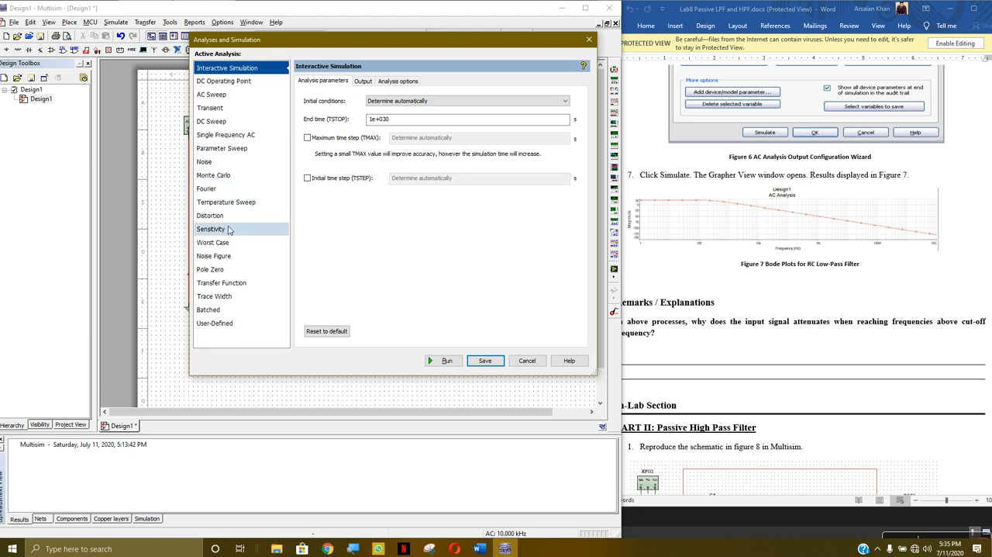
{"action": "left_click", "coordinate": [211, 94]}
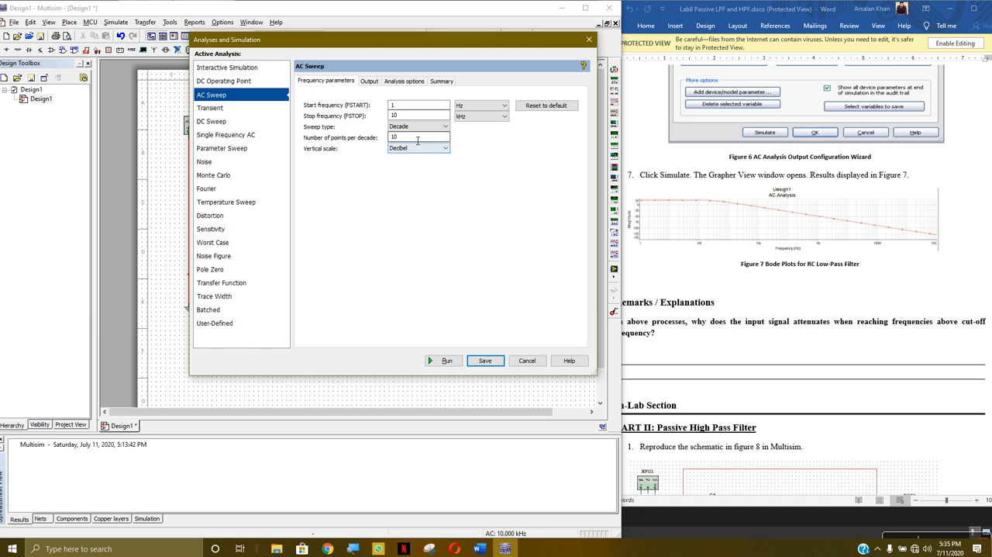
- Filter the AC Sweep's circuit variables to Circuit voltage and add V(1) to the variables selected for analysis
{"action": "left_click", "coordinate": [365, 82]}
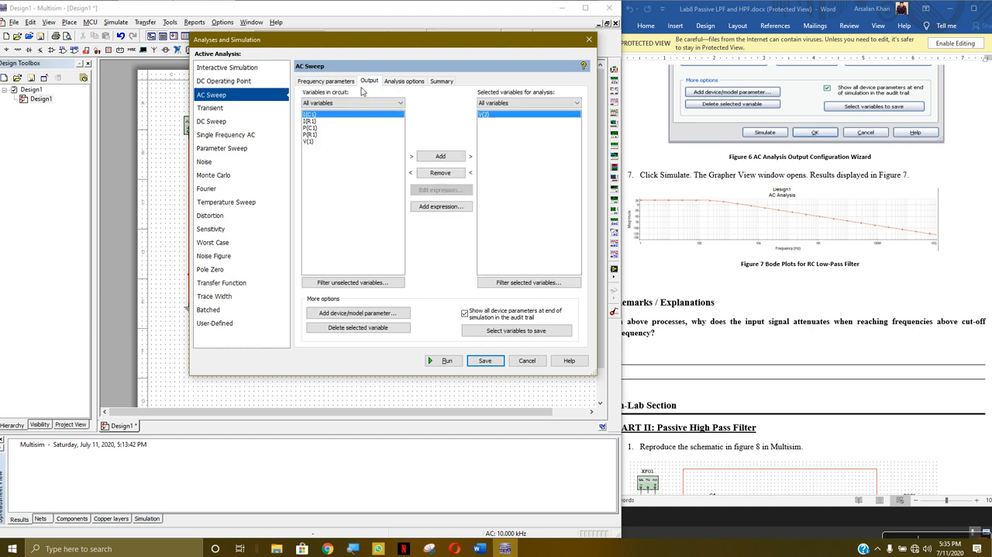
{"action": "left_click", "coordinate": [390, 105]}
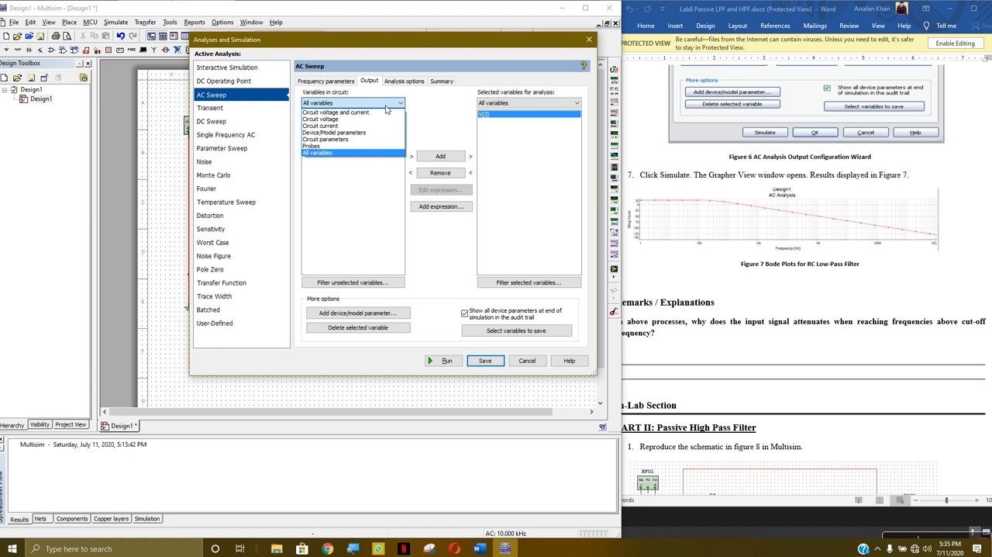
{"action": "left_click", "coordinate": [357, 119]}
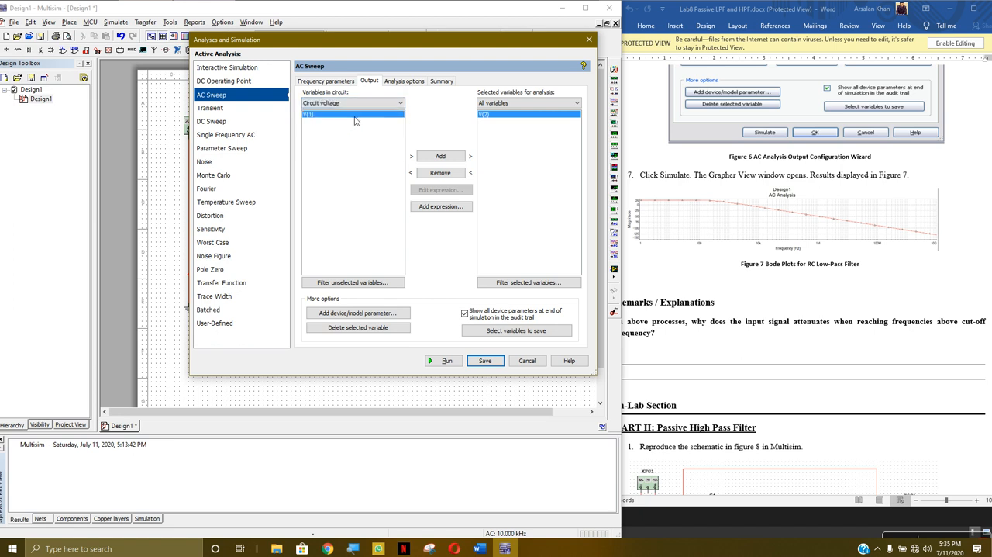
{"action": "left_click", "coordinate": [355, 103]}
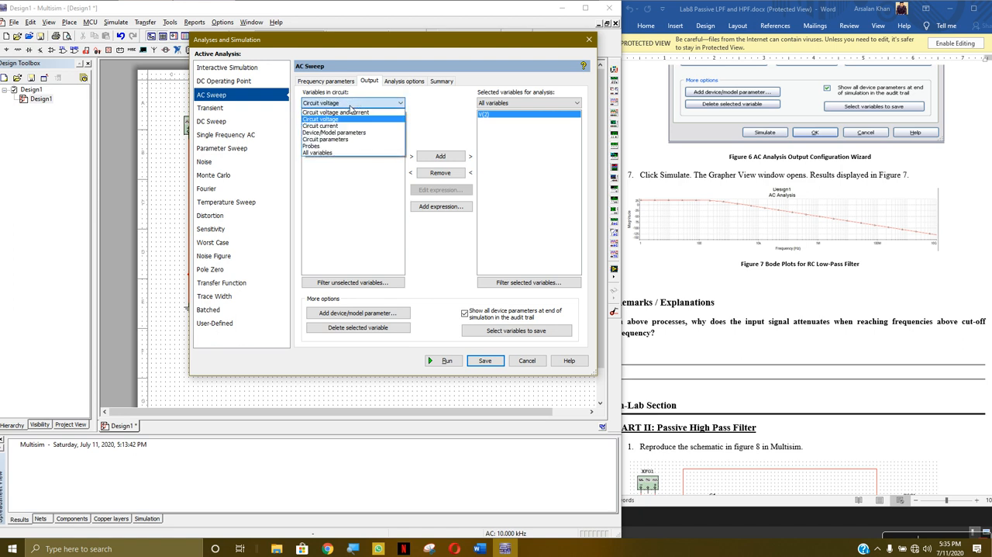
{"action": "left_click", "coordinate": [348, 119]}
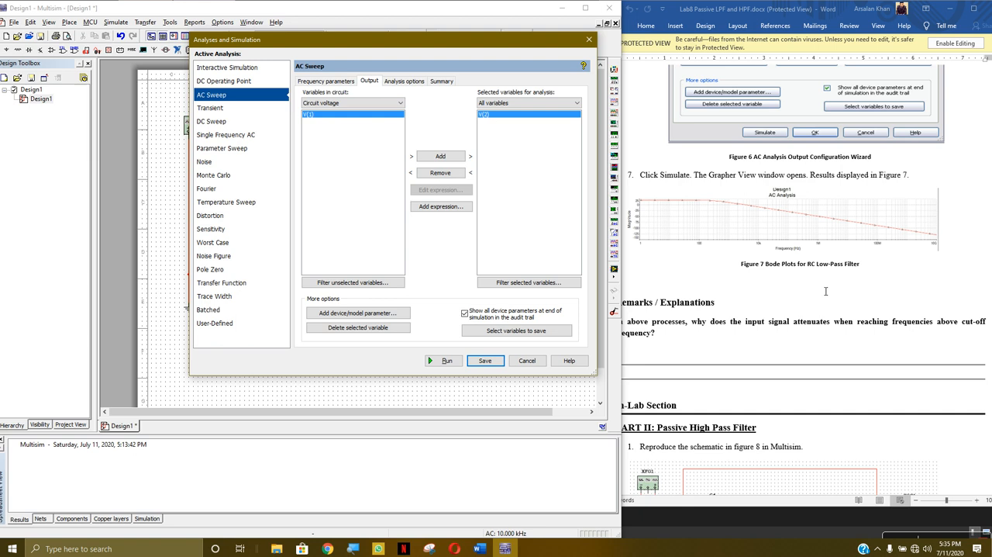
{"action": "scroll", "coordinate": [824, 301], "scroll_direction": "up", "scroll_amount": 5}
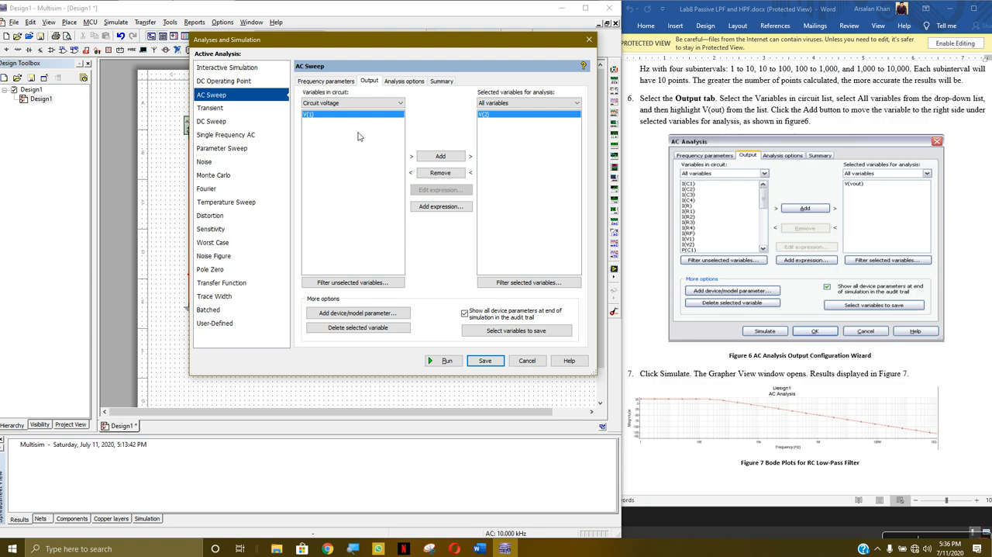
{"action": "left_click", "coordinate": [450, 158]}
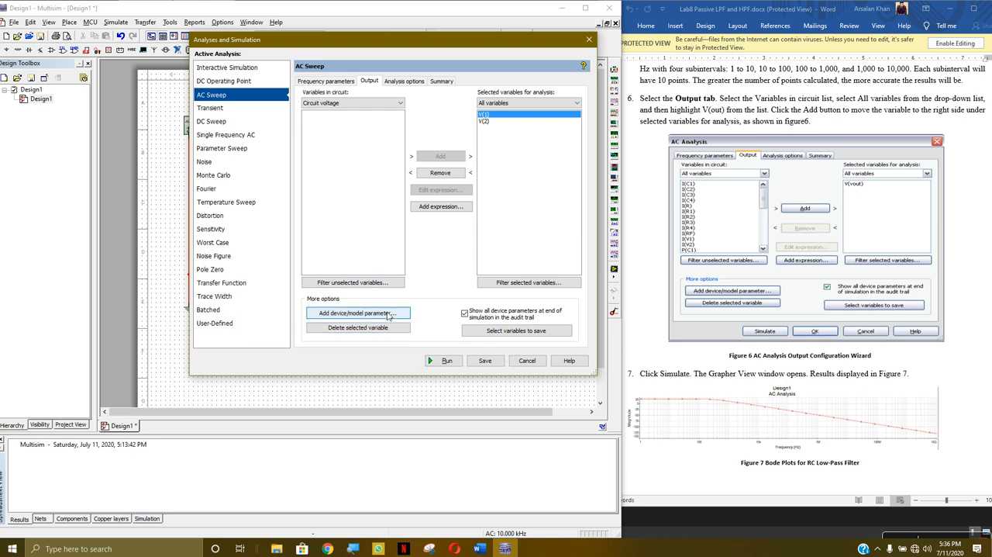
- Run the AC Sweep for V(1) and V(2) and rescale the magnitude axis to compare the traces with figure 7
{"action": "left_click", "coordinate": [445, 362]}
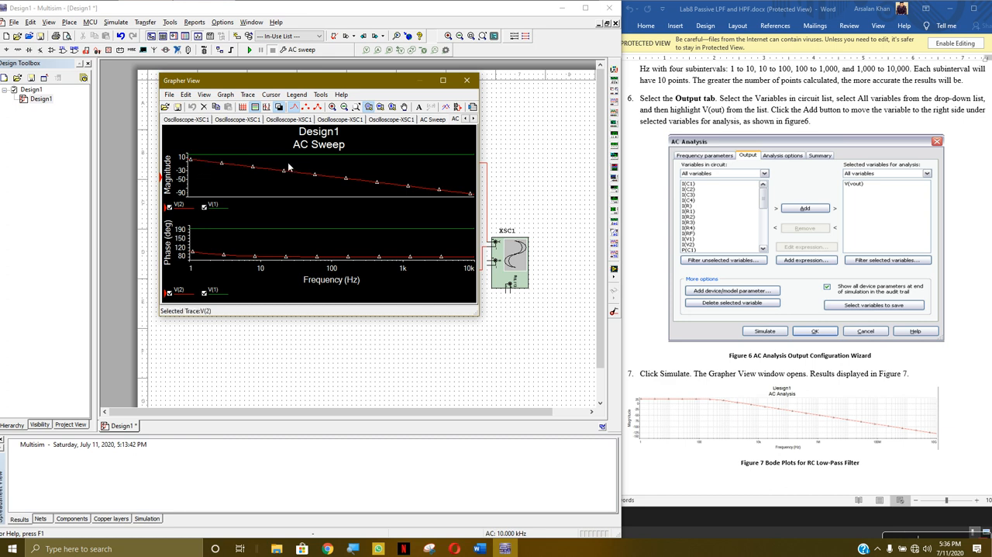
{"action": "scroll", "coordinate": [204, 160], "scroll_direction": "up", "scroll_amount": 5}
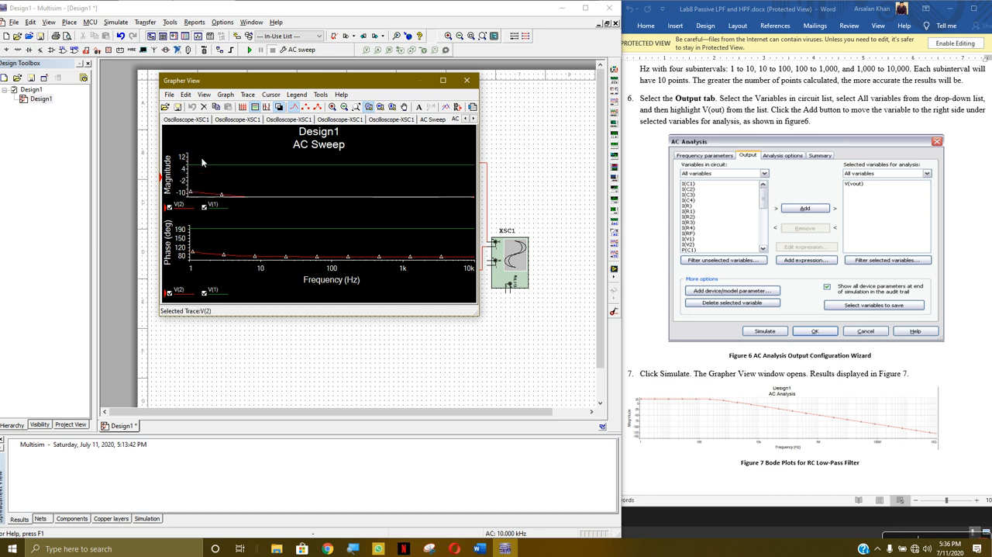
{"action": "scroll", "coordinate": [209, 167], "scroll_direction": "down", "scroll_amount": 4}
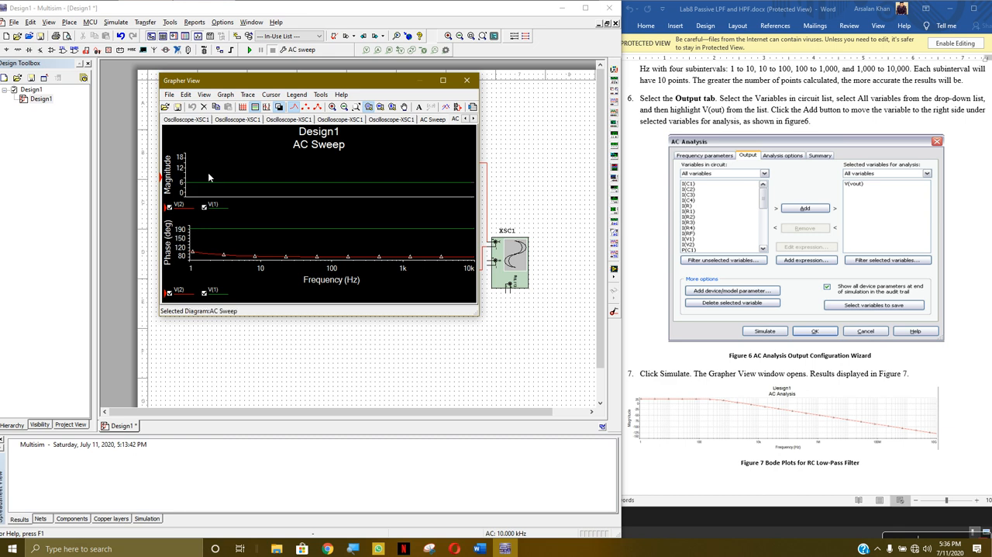
{"action": "scroll", "coordinate": [224, 202], "scroll_direction": "down", "scroll_amount": 5}
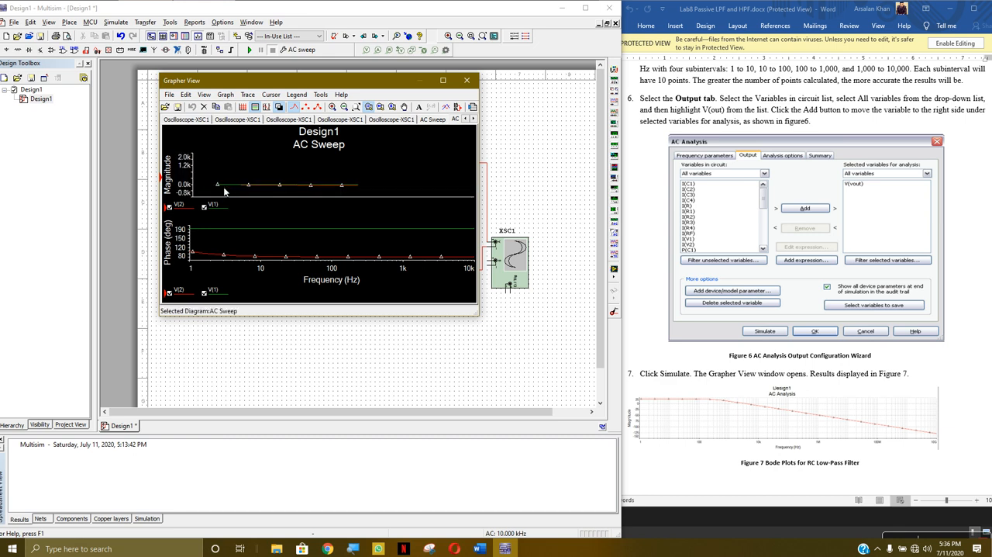
{"action": "scroll", "coordinate": [218, 188], "scroll_direction": "up", "scroll_amount": 3}
{"action": "scroll", "coordinate": [251, 159], "scroll_direction": "down", "scroll_amount": 4}
{"action": "scroll", "coordinate": [225, 176], "scroll_direction": "up", "scroll_amount": 5}
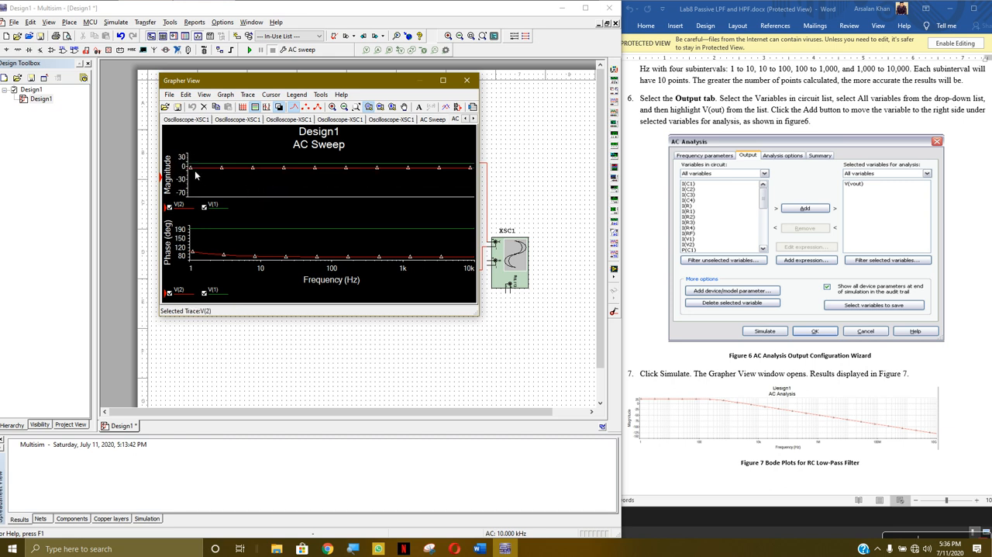
{"action": "scroll", "coordinate": [190, 170], "scroll_direction": "up", "scroll_amount": 4}
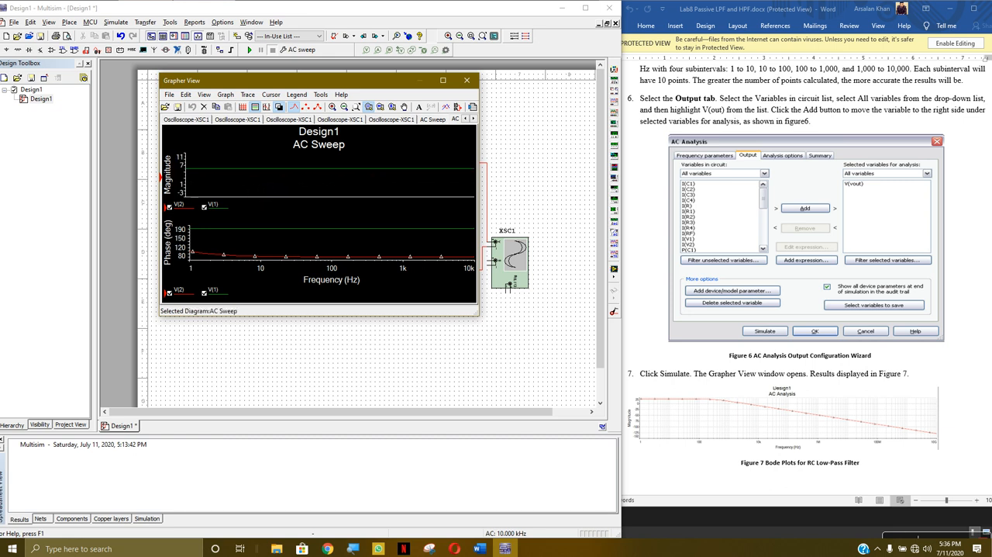
- Rescale the magnitude axis in and out to examine the V(1) and V(2) traces, and close the Grapher View
{"action": "scroll", "coordinate": [198, 178], "scroll_direction": "up", "scroll_amount": 5}
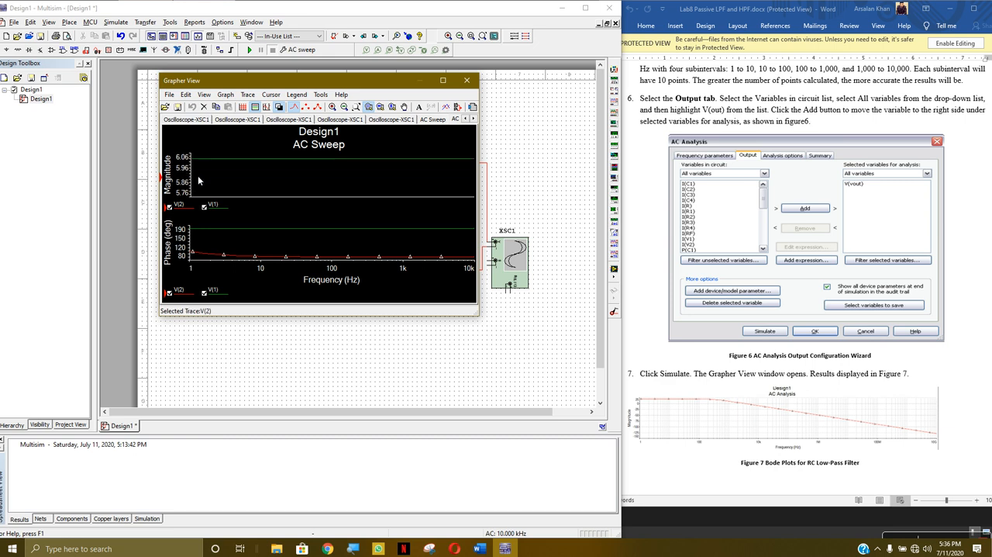
{"action": "scroll", "coordinate": [197, 170], "scroll_direction": "up", "scroll_amount": 3}
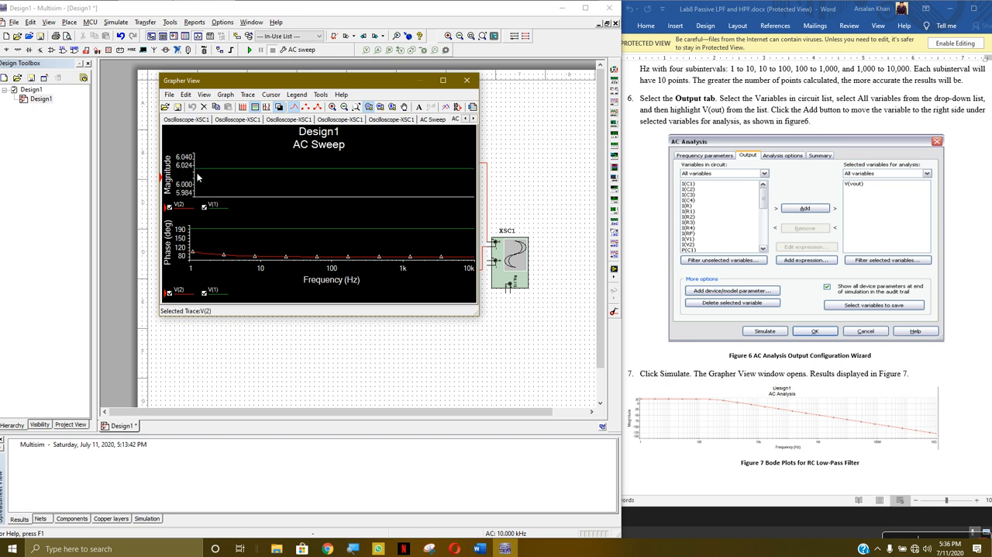
{"action": "scroll", "coordinate": [196, 176], "scroll_direction": "down", "scroll_amount": 6}
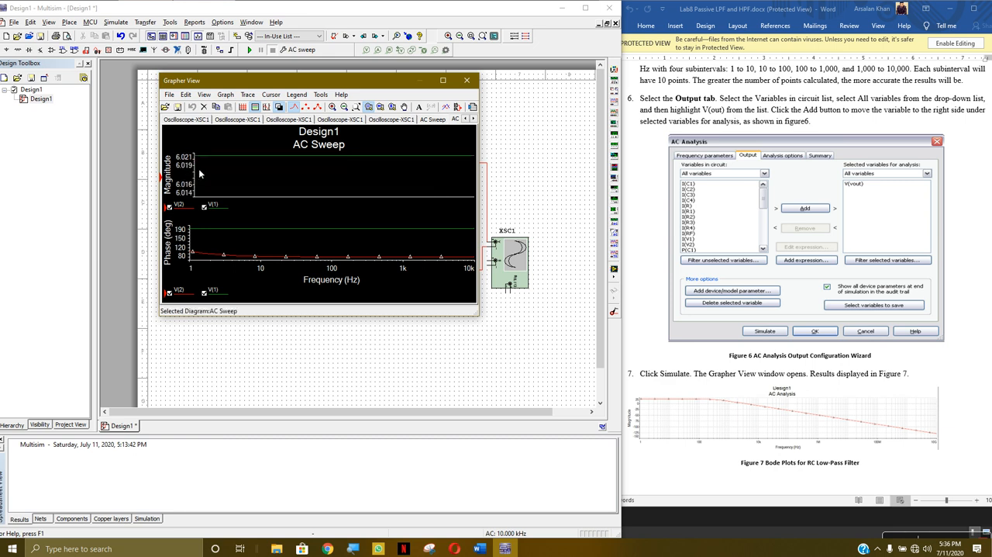
{"action": "scroll", "coordinate": [214, 172], "scroll_direction": "down", "scroll_amount": 6}
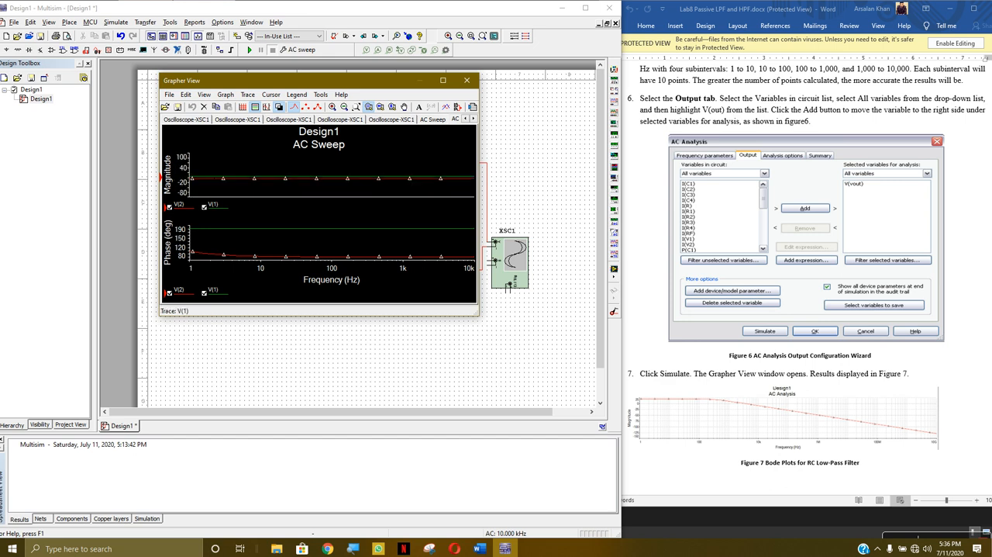
{"action": "left_click", "coordinate": [467, 80]}
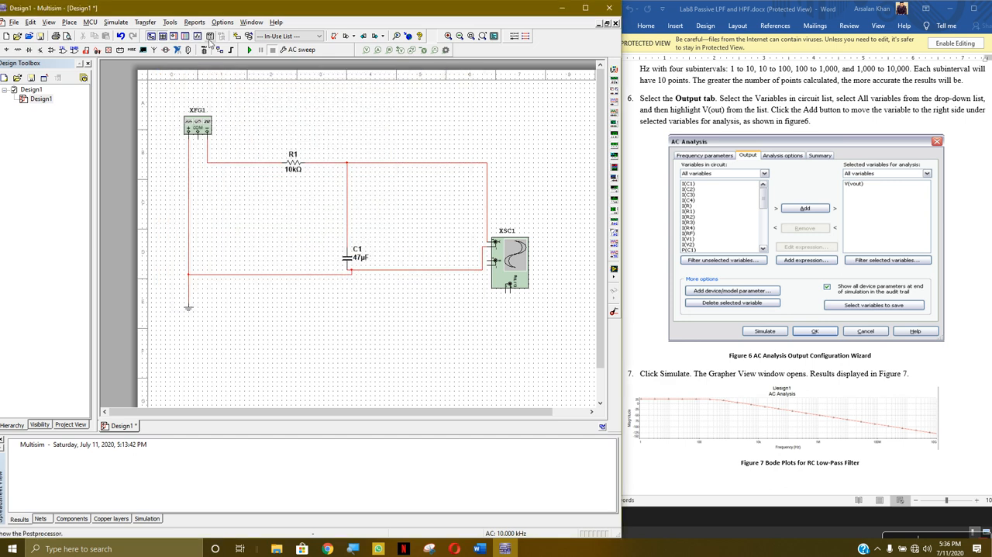
- Review the AC Sweep's analysis options, summary and frequency parameters, and remove V(1) from the variables selected for analysis
{"action": "left_click", "coordinate": [117, 21]}
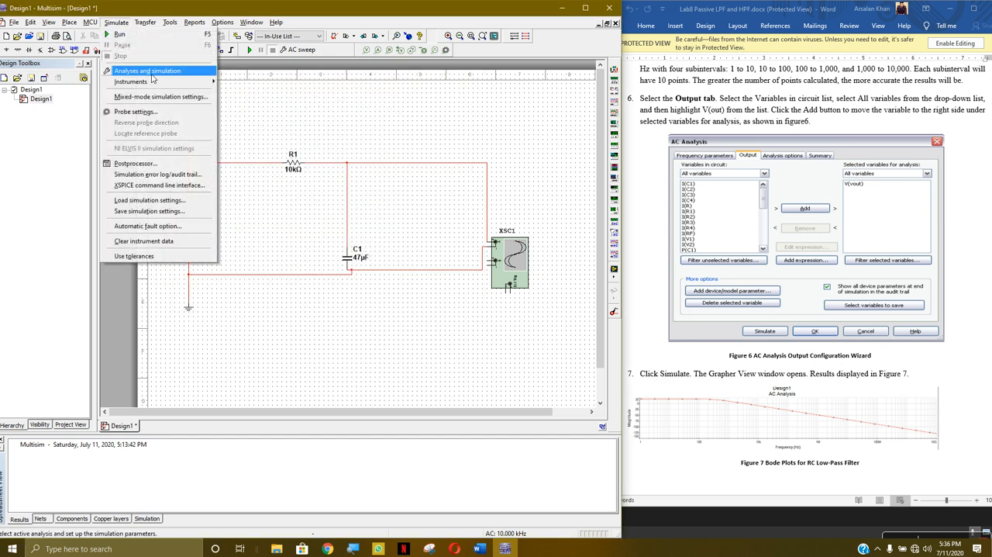
{"action": "left_click", "coordinate": [158, 71]}
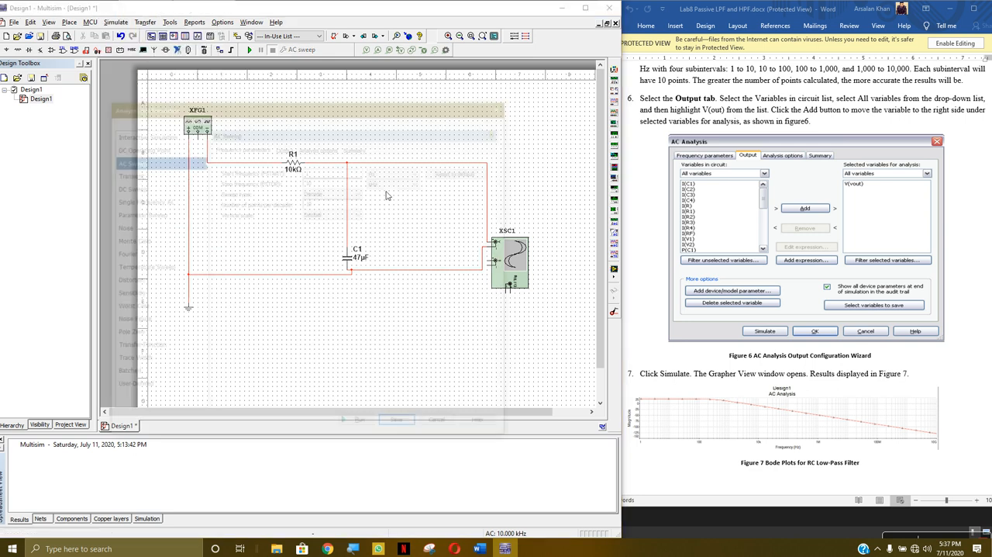
{"action": "left_click", "coordinate": [306, 150]}
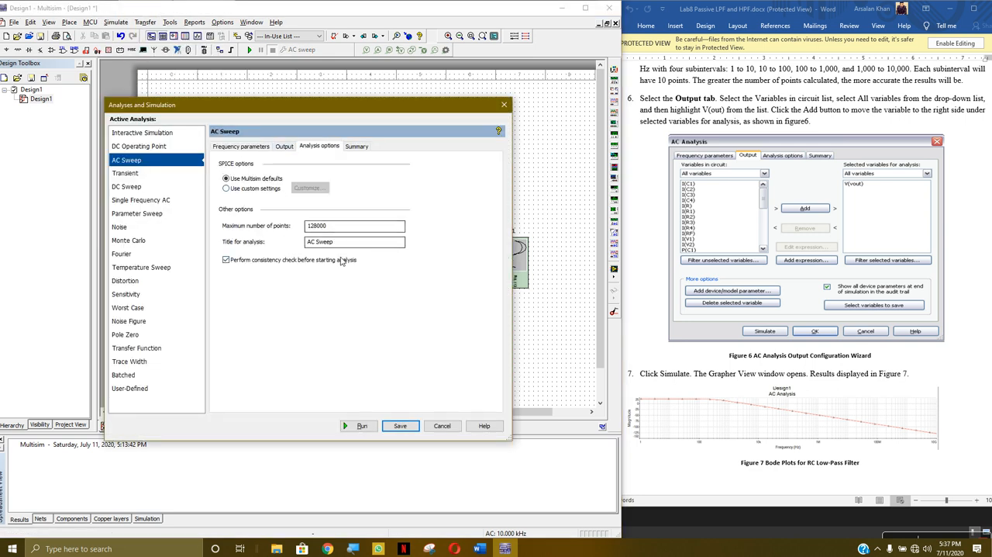
{"action": "left_click", "coordinate": [357, 146]}
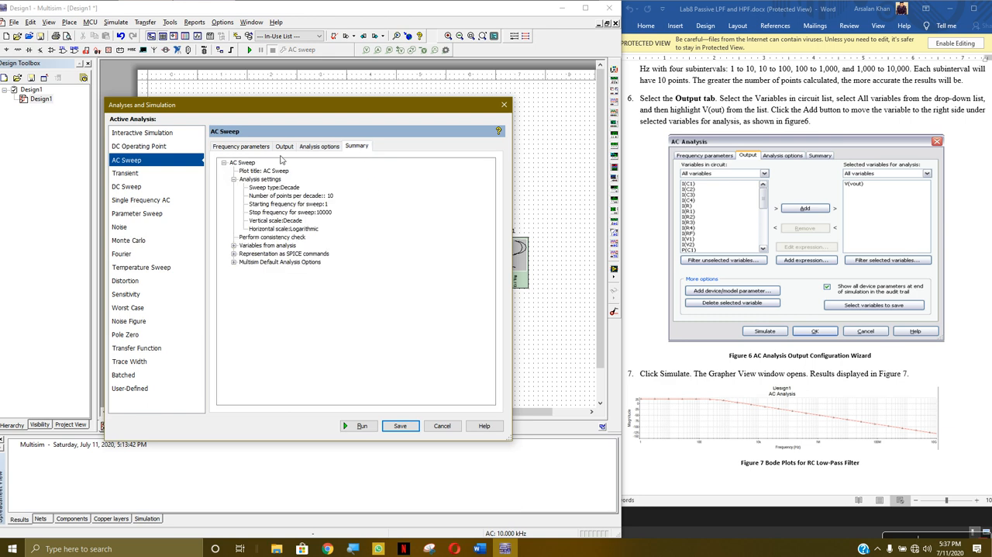
{"action": "left_click", "coordinate": [248, 151]}
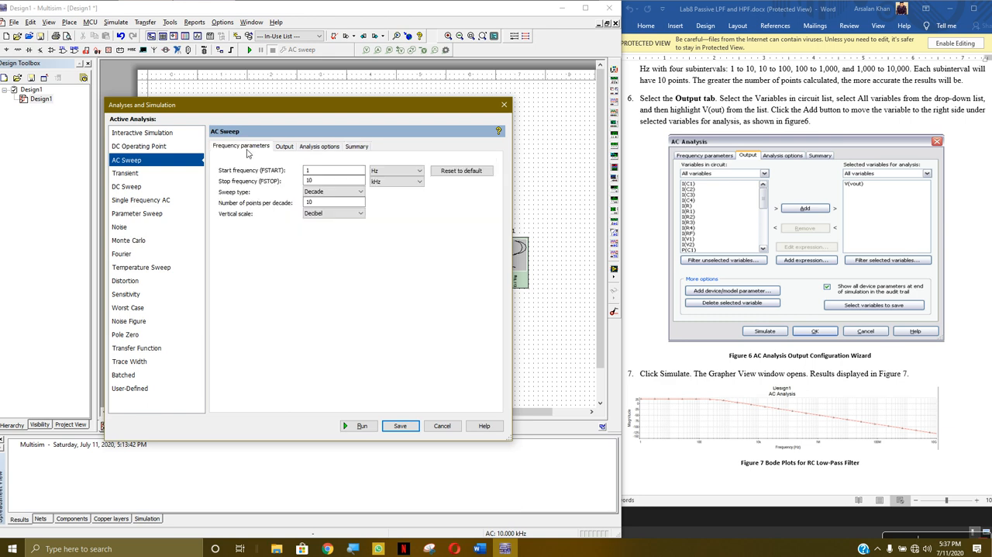
{"action": "left_click", "coordinate": [282, 148]}
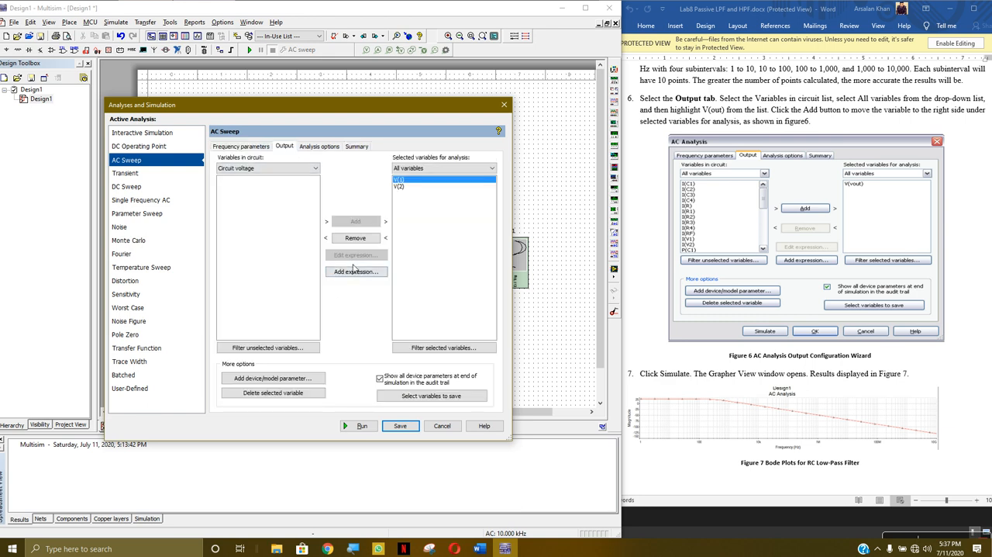
{"action": "left_click", "coordinate": [362, 240]}
- Try to add a device parameter to the AC Sweep with device type Vsource, name vfgen_src_negative:xfg1 and parameter dc
{"action": "left_click", "coordinate": [301, 383]}
{"action": "left_click", "coordinate": [246, 273]}
{"action": "left_click", "coordinate": [244, 275]}
{"action": "left_click", "coordinate": [377, 257]}
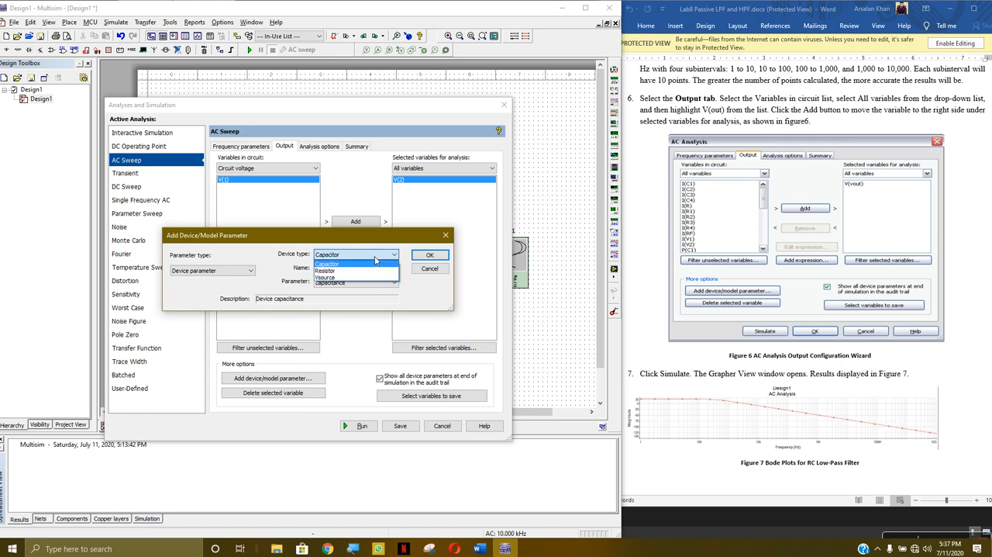
{"action": "left_click", "coordinate": [356, 277]}
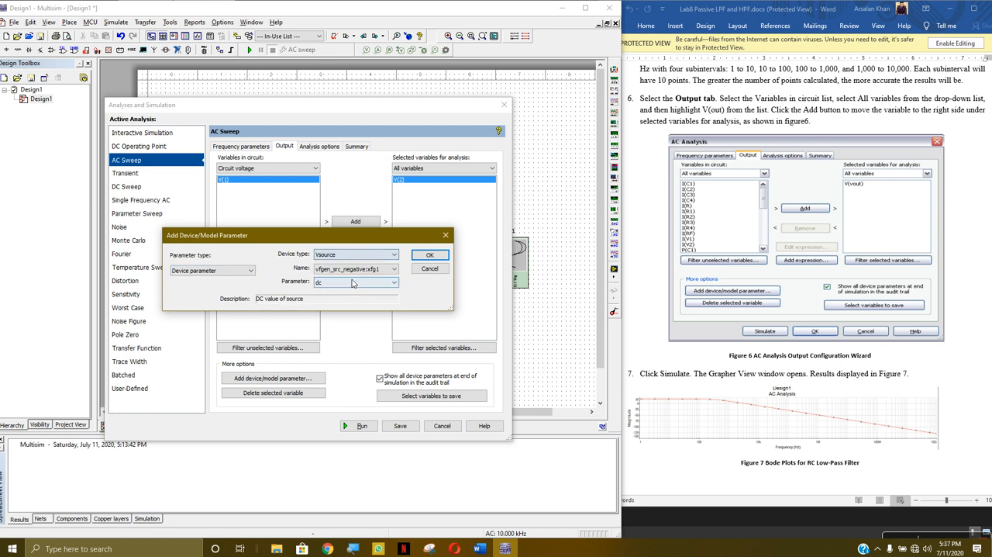
{"action": "left_click", "coordinate": [394, 269]}
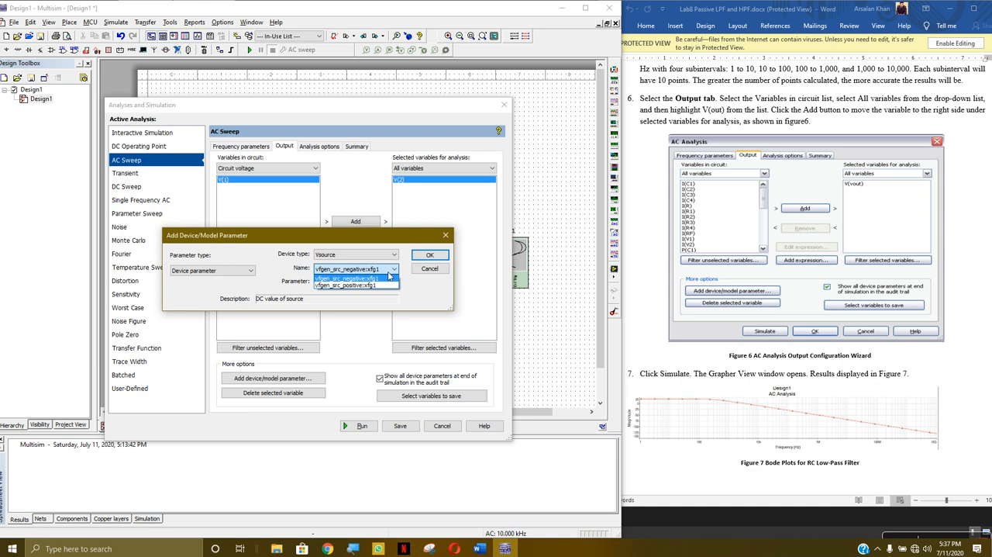
{"action": "left_click", "coordinate": [390, 277]}
{"action": "left_click", "coordinate": [399, 113]}
{"action": "left_click", "coordinate": [429, 254]}
{"action": "left_click_drag", "start_coordinate": [448, 108], "coordinate": [498, 82]}
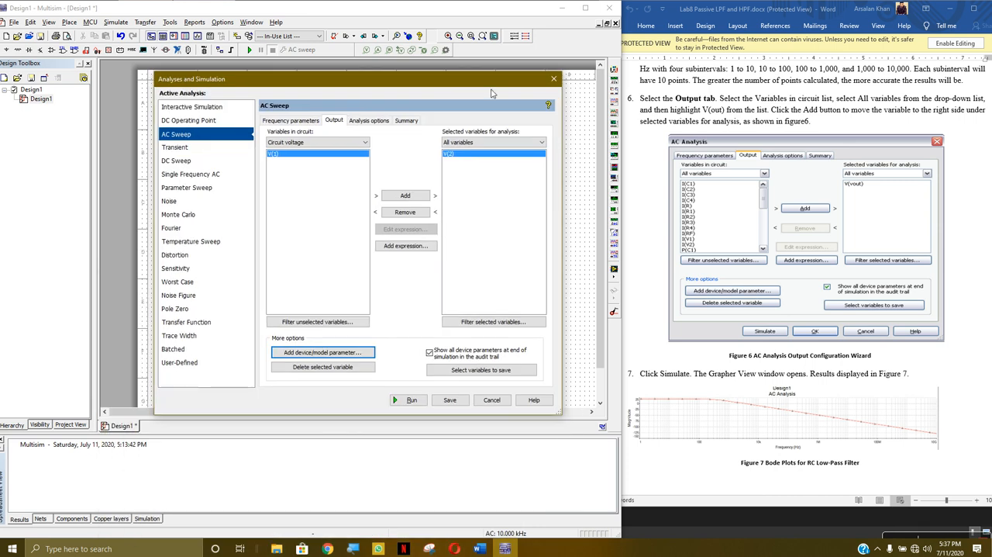
- Examine the device parameters offered for the Vsource, resistor R1 and capacitor C1, and close the device parameter settings
{"action": "left_click", "coordinate": [346, 354]}
{"action": "left_click", "coordinate": [426, 244]}
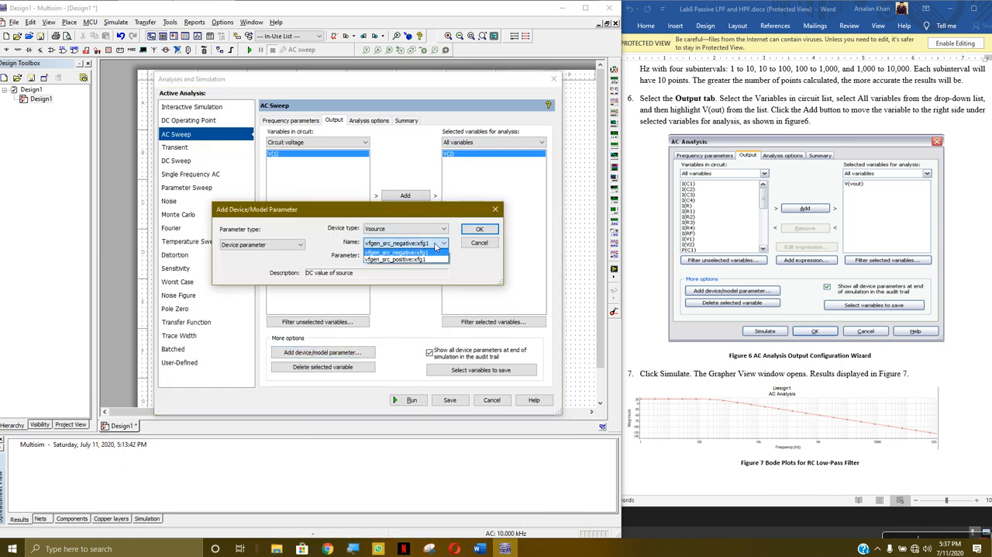
{"action": "left_click", "coordinate": [434, 253]}
{"action": "left_click", "coordinate": [429, 257]}
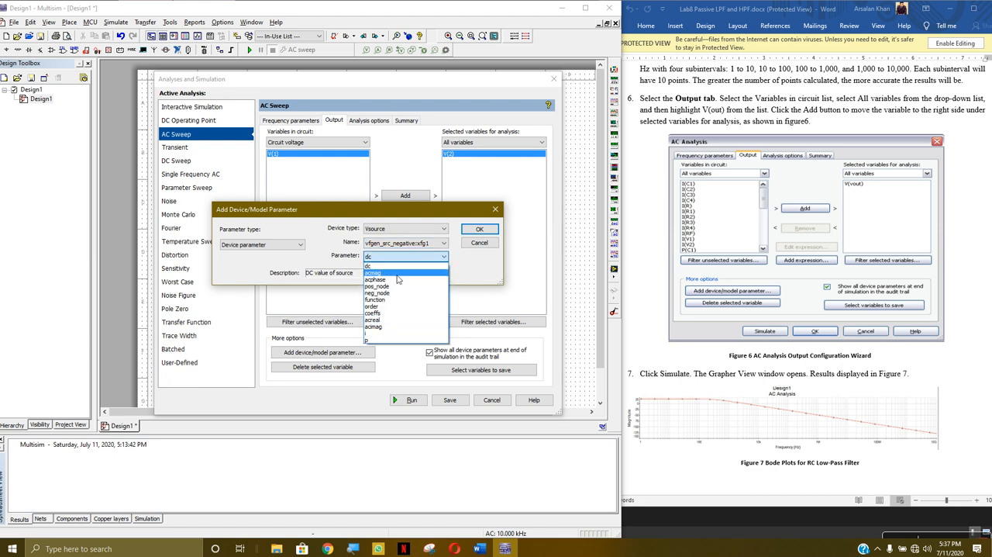
{"action": "left_click", "coordinate": [398, 273]}
{"action": "left_click", "coordinate": [432, 246]}
{"action": "left_click", "coordinate": [432, 231]}
{"action": "left_click", "coordinate": [432, 230]}
{"action": "left_click", "coordinate": [404, 228]}
{"action": "left_click", "coordinate": [402, 244]}
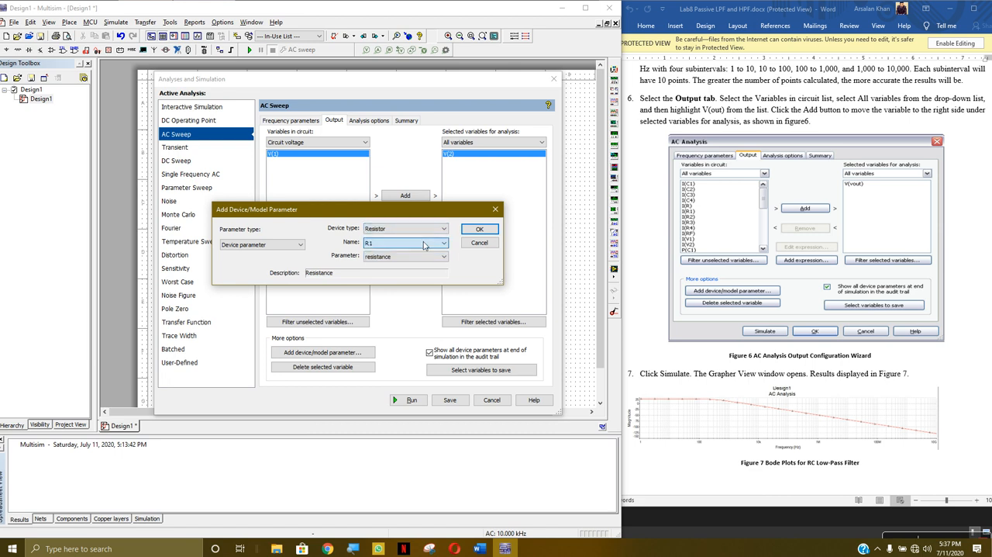
{"action": "left_click", "coordinate": [413, 229]}
{"action": "left_click", "coordinate": [410, 238]}
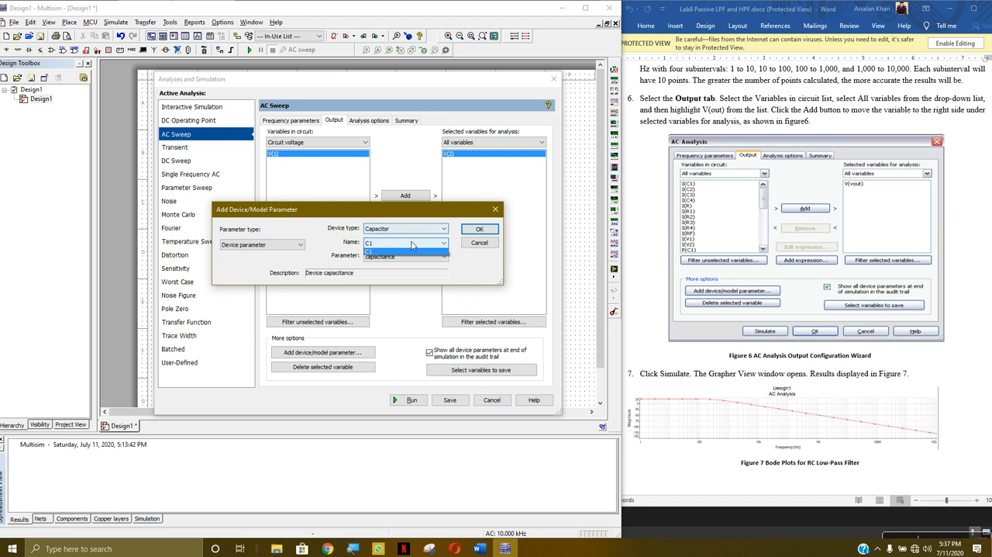
{"action": "left_click", "coordinate": [419, 229]}
{"action": "left_click", "coordinate": [410, 251]}
{"action": "left_click", "coordinate": [416, 242]}
{"action": "left_click", "coordinate": [417, 243]}
{"action": "left_click", "coordinate": [480, 229]}
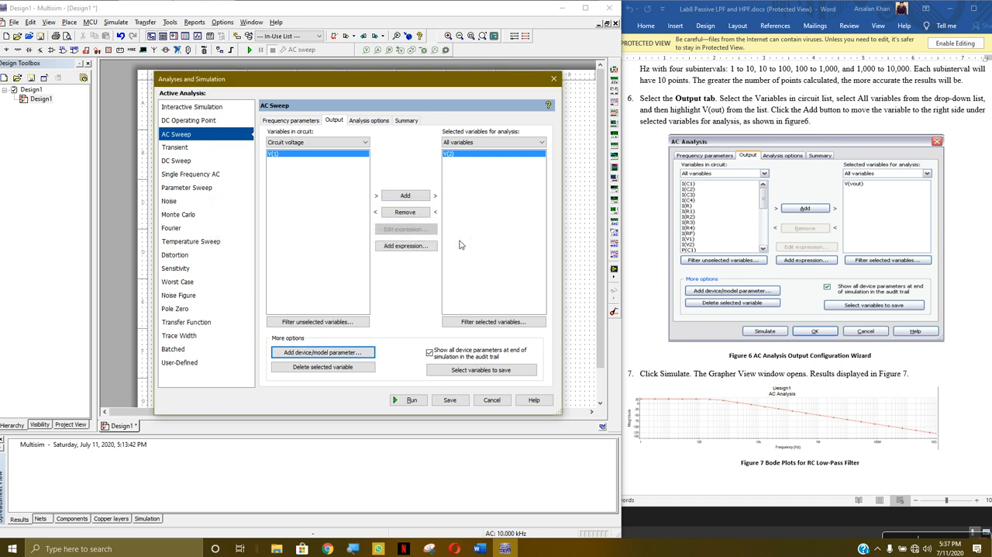
- Filter the circuit variables to All variables, add I(C1) to the variables selected for analysis and run the AC Sweep
{"action": "left_click", "coordinate": [354, 144]}
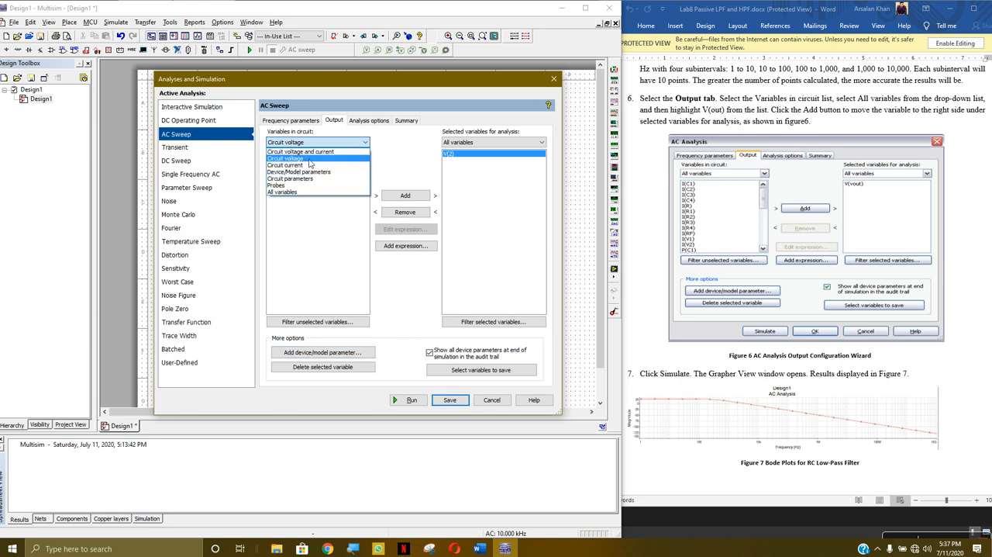
{"action": "left_click", "coordinate": [308, 193]}
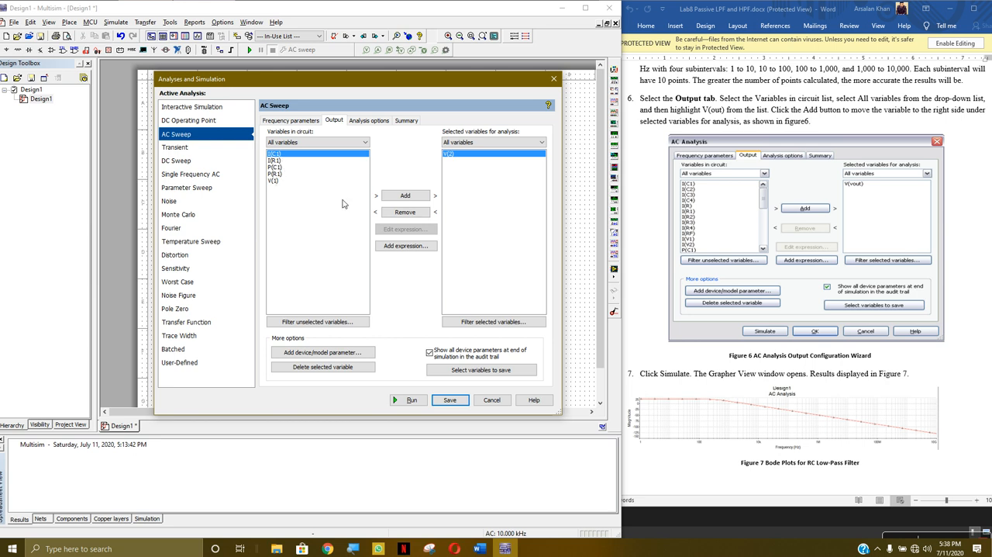
{"action": "left_click", "coordinate": [414, 200]}
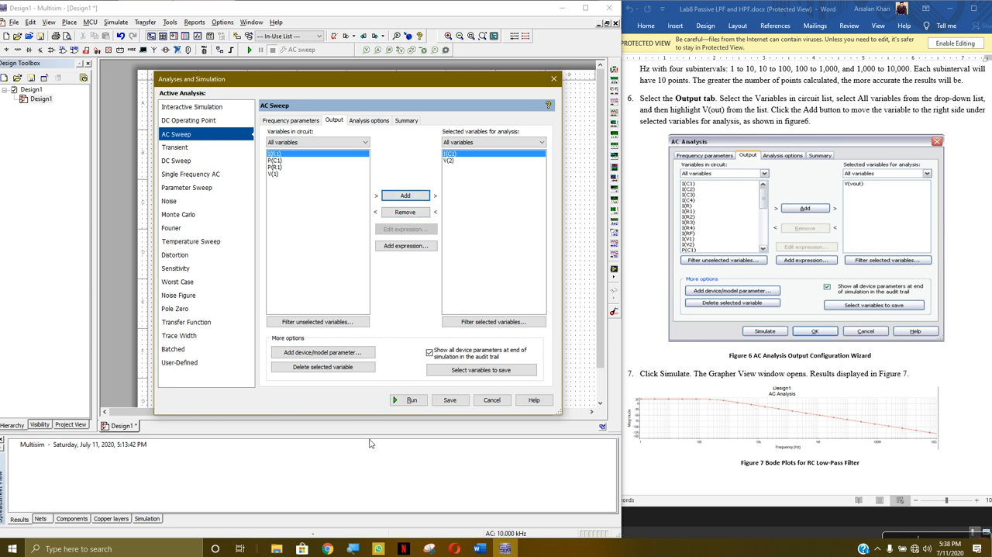
{"action": "left_click", "coordinate": [410, 400]}
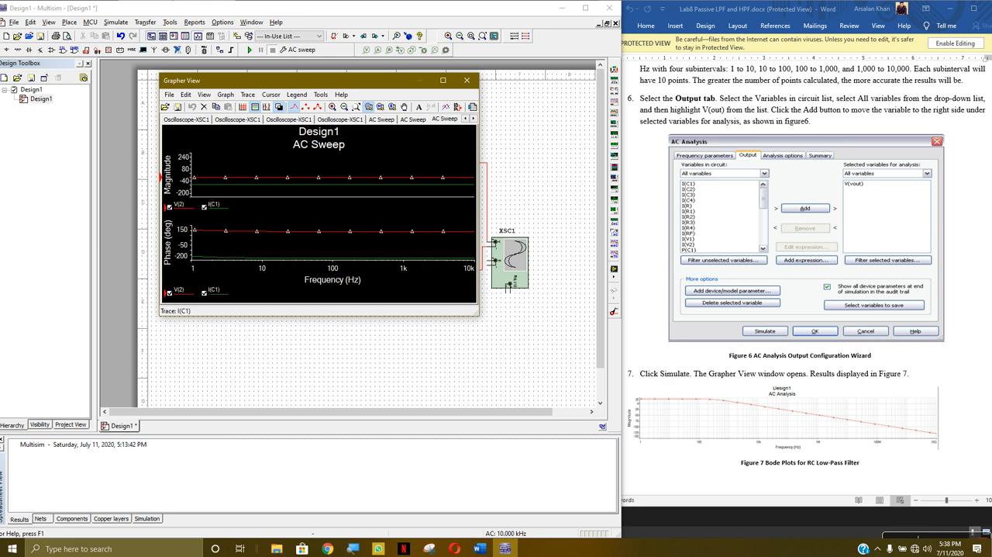
- Hide the I(C1) magnitude and phase traces, rescale the magnitude axis to examine V(2), and close the Grapher View
{"action": "left_click", "coordinate": [204, 292]}
{"action": "left_click", "coordinate": [204, 206]}
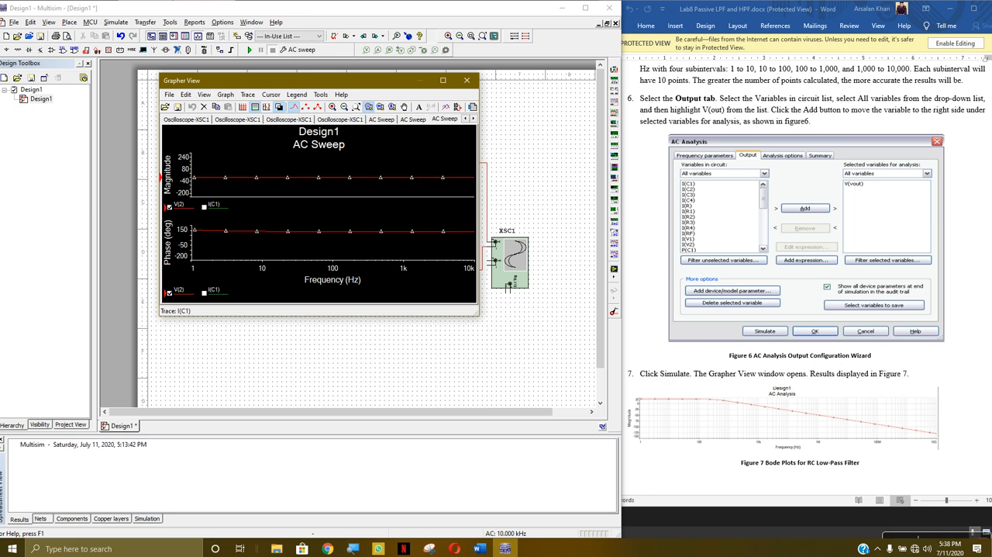
{"action": "scroll", "coordinate": [349, 195], "scroll_direction": "down", "scroll_amount": 5}
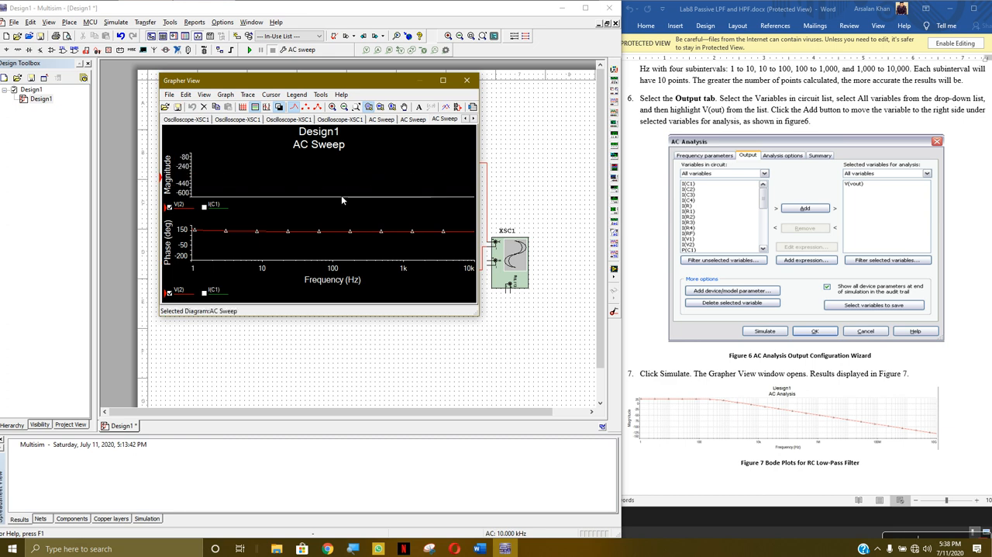
{"action": "scroll", "coordinate": [339, 195], "scroll_direction": "down", "scroll_amount": 4}
{"action": "scroll", "coordinate": [465, 188], "scroll_direction": "down", "scroll_amount": 4}
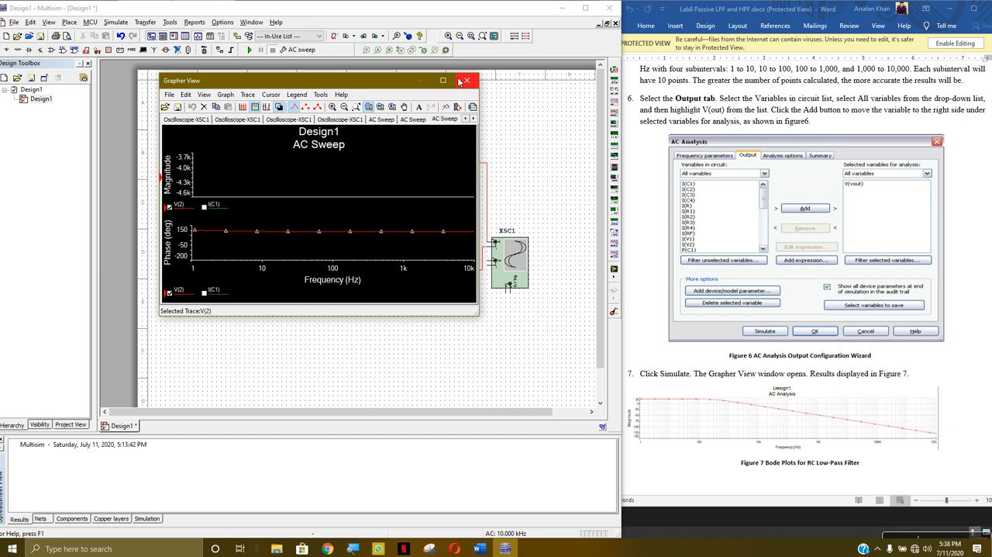
{"action": "left_click", "coordinate": [466, 81]}
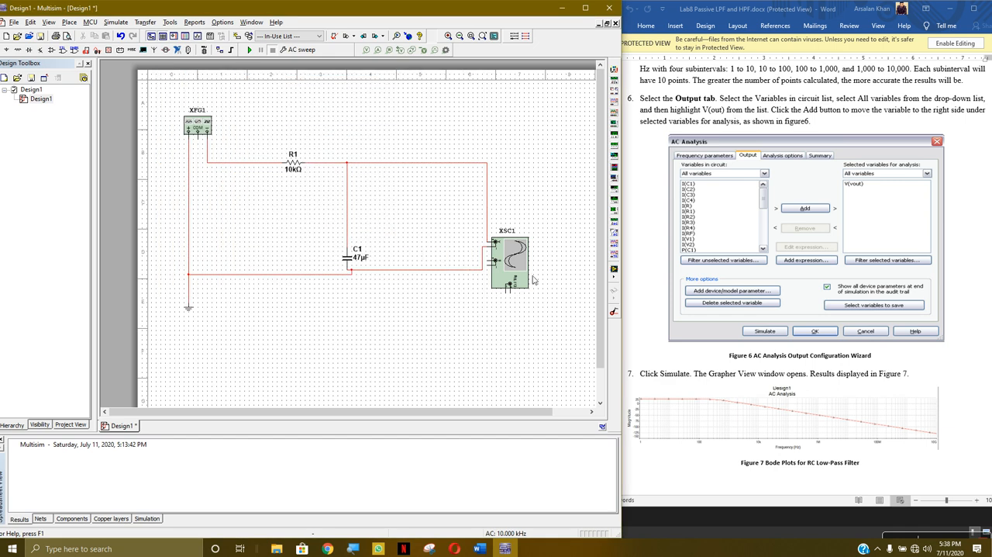
- Set the amplitude of function generator XFG1 to 10 Vp and close its settings
{"action": "double_click", "coordinate": [198, 126]}
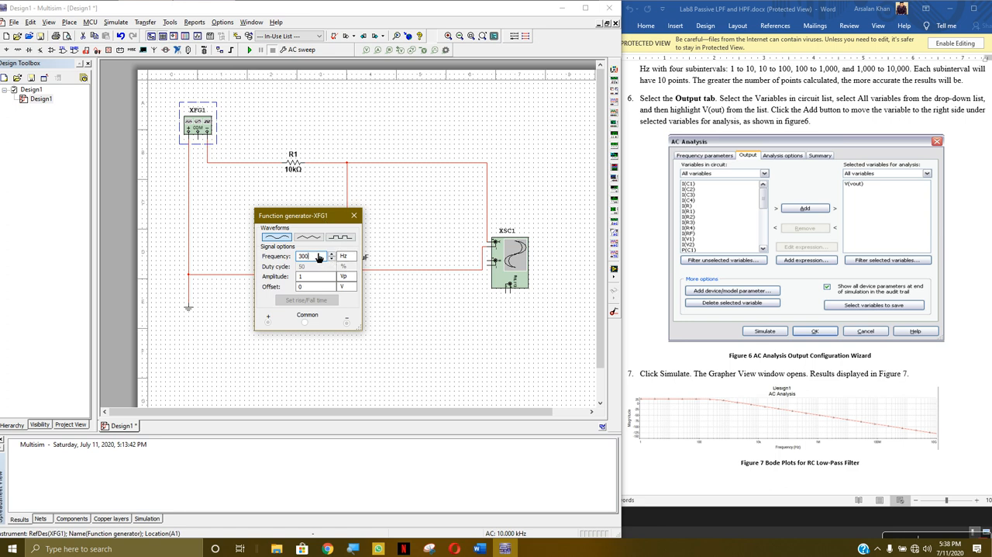
{"action": "left_click", "coordinate": [319, 276]}
{"action": "left_click", "coordinate": [354, 215]}
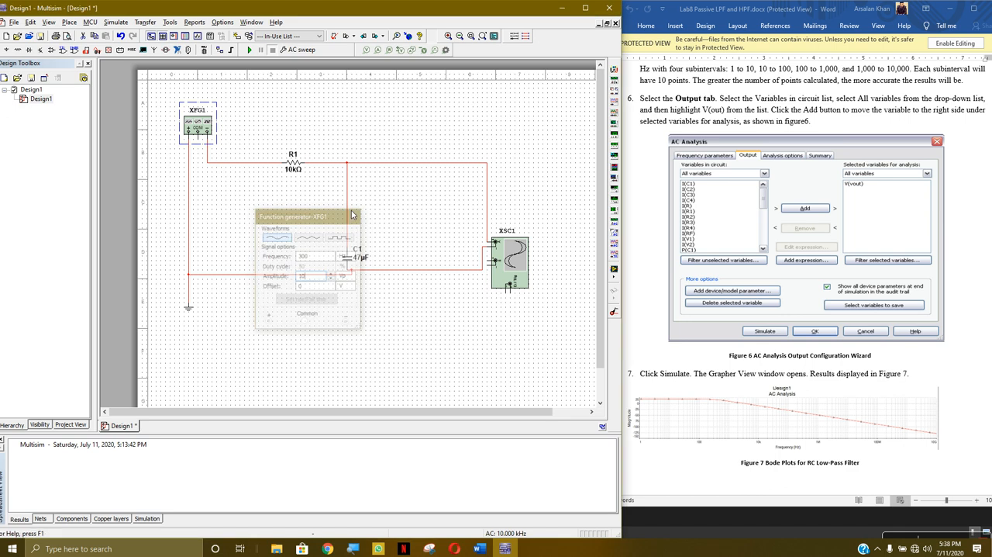
{"action": "left_click", "coordinate": [360, 126]}
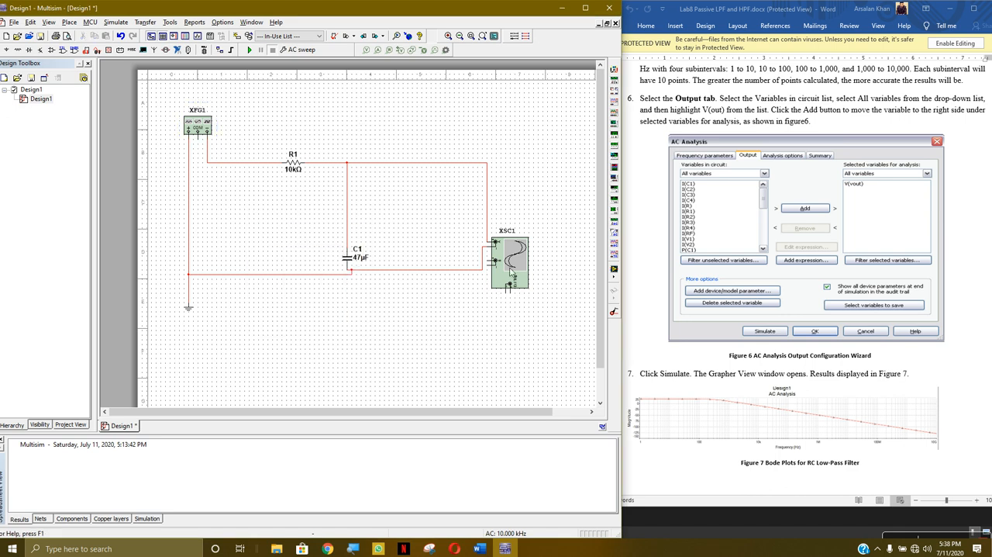
- Remove I(C1) and V(2) from the AC Sweep's selected variables, add V(2) back as the only output, and run the analysis
{"action": "left_click", "coordinate": [117, 24]}
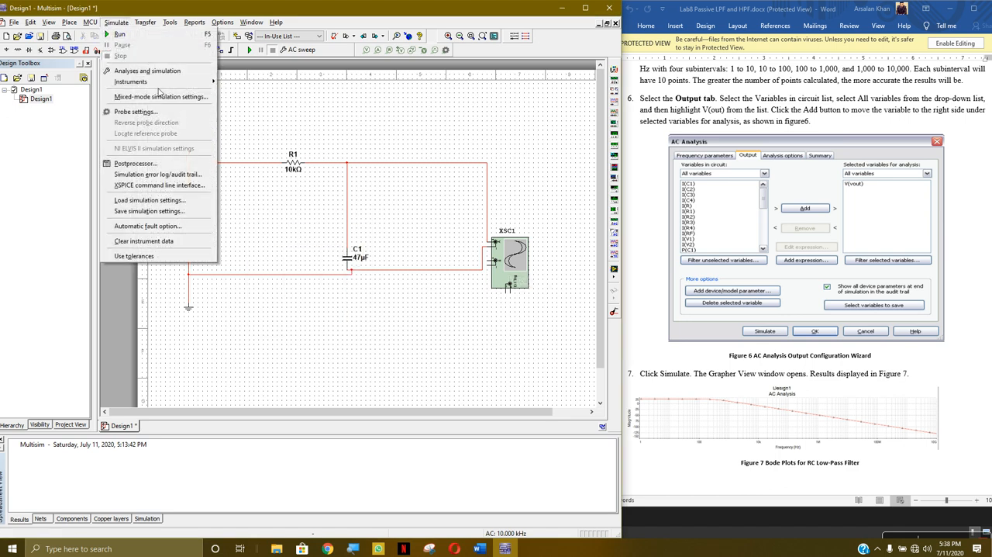
{"action": "left_click", "coordinate": [158, 72]}
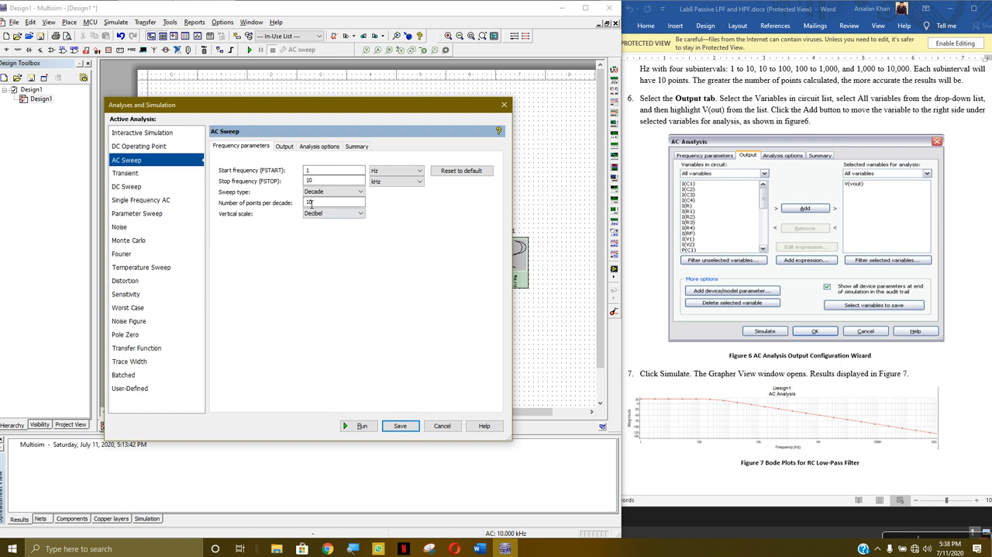
{"action": "left_click", "coordinate": [282, 147]}
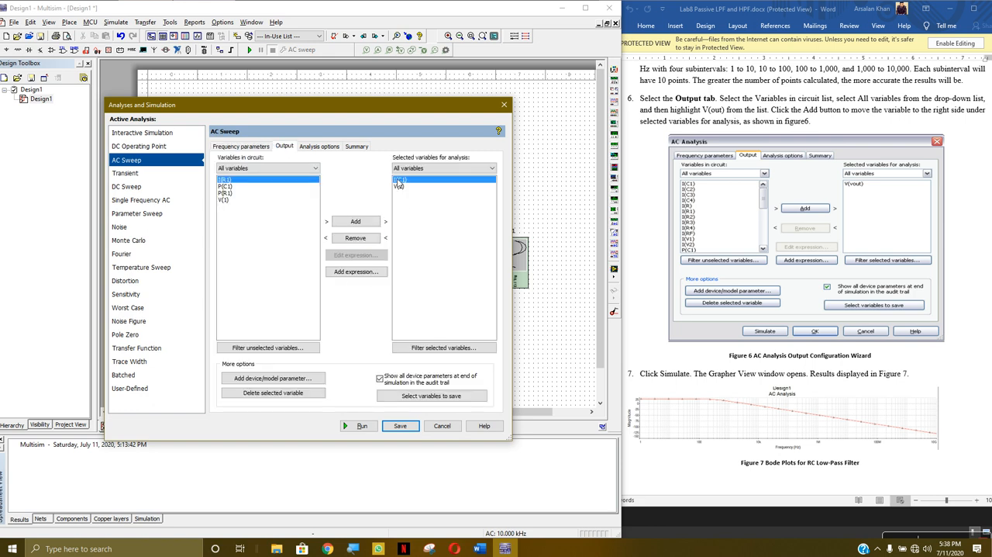
{"action": "left_click", "coordinate": [355, 239]}
{"action": "left_click", "coordinate": [355, 239]}
{"action": "left_click", "coordinate": [226, 214]}
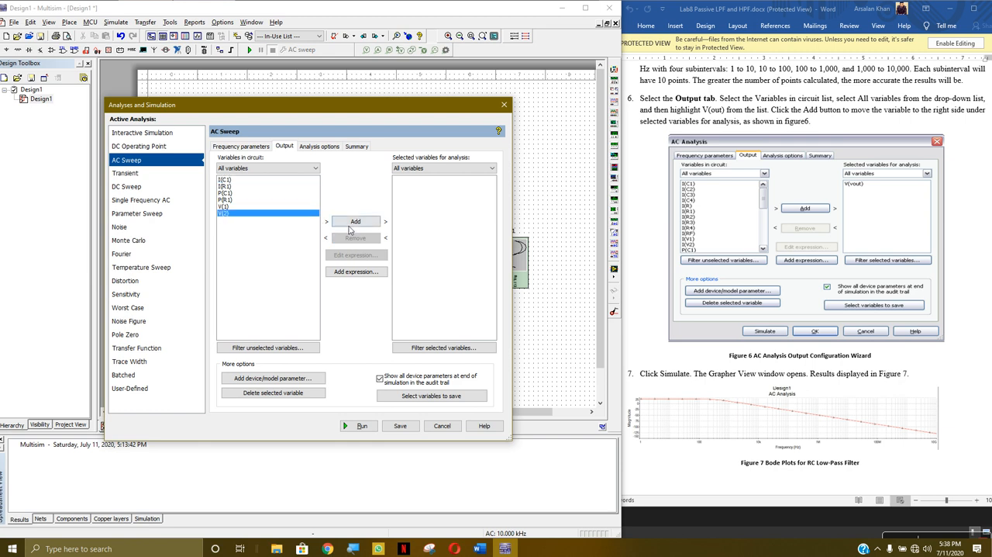
{"action": "left_click", "coordinate": [356, 221]}
{"action": "left_click", "coordinate": [249, 148]}
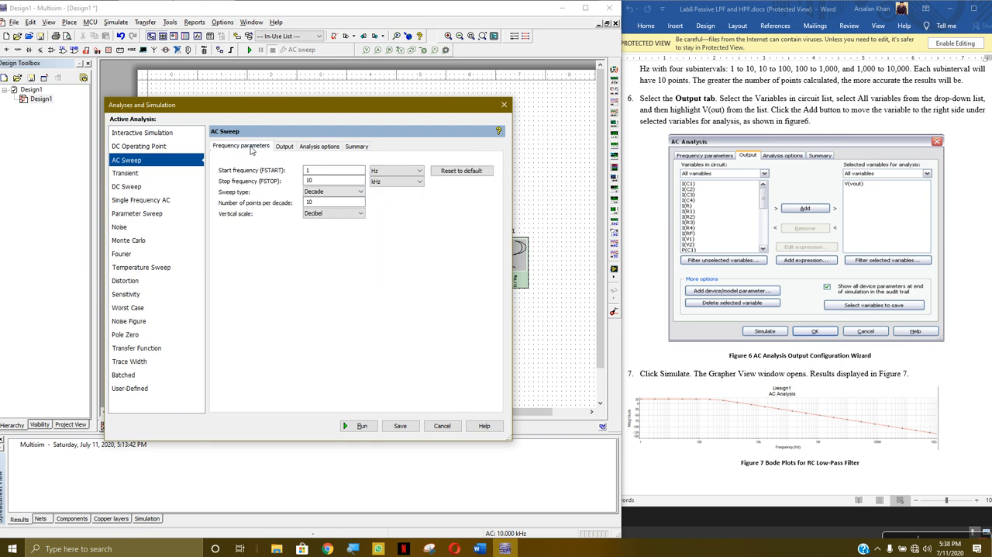
{"action": "left_click", "coordinate": [283, 147]}
{"action": "left_click", "coordinate": [360, 426]}
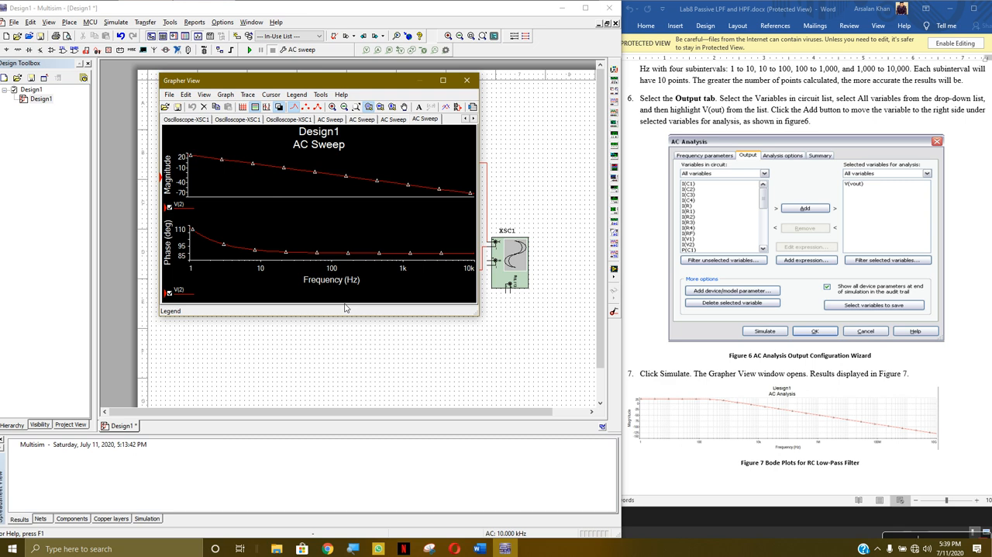
- Enlarge the Grapher View window and reposition it so both the magnitude and phase plots are fully readable
{"action": "mouse_move", "coordinate": [321, 82]}
{"action": "left_mouse_down"}
{"action": "mouse_move", "coordinate": [529, 87]}
{"action": "mouse_move", "coordinate": [431, 72]}
{"action": "left_mouse_up"}
{"action": "left_click_drag", "start_coordinate": [589, 308], "coordinate": [938, 489]}
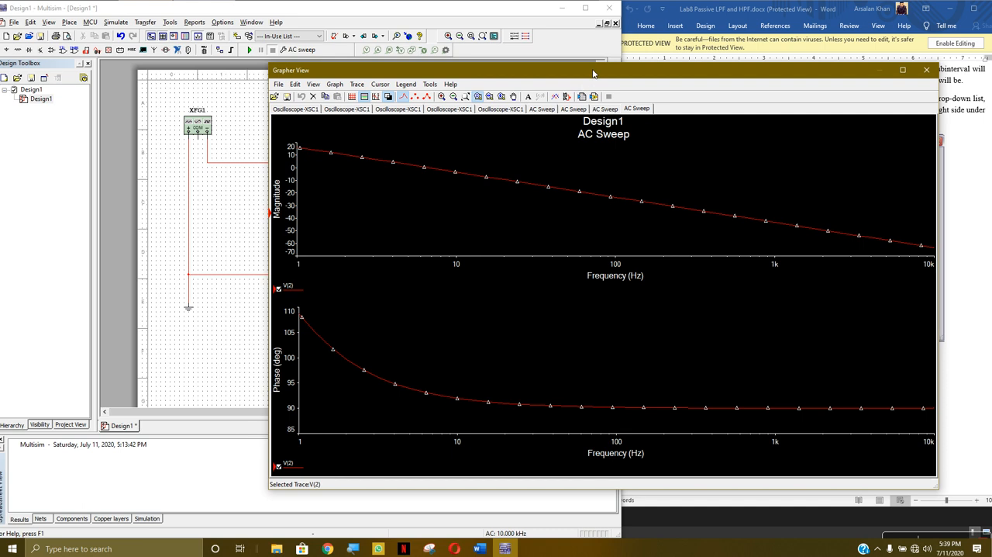
{"action": "left_click_drag", "start_coordinate": [593, 73], "coordinate": [551, 67]}
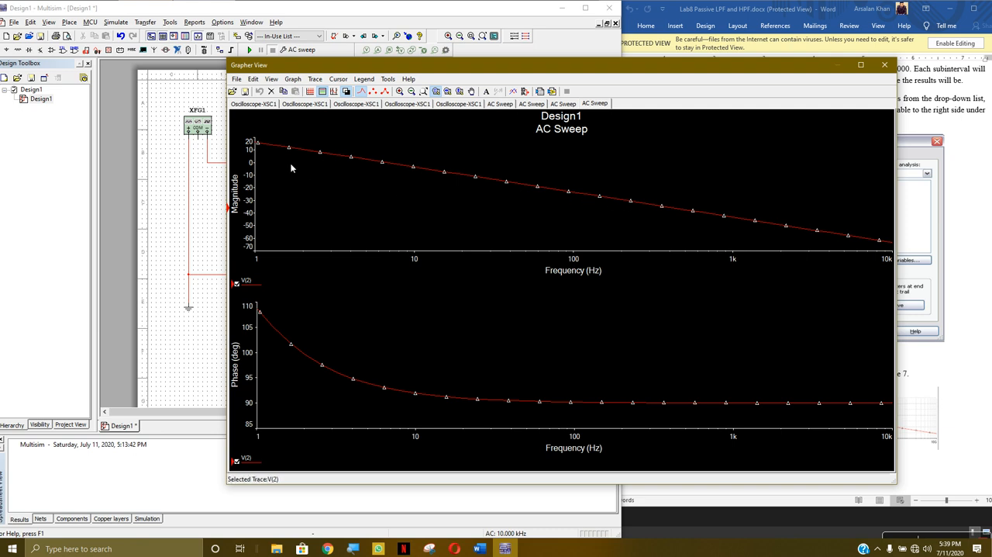
- Examine the V(2) magnitude curve at different frequency and magnitude axis ranges
{"action": "scroll", "coordinate": [260, 144], "scroll_direction": "up", "scroll_amount": 2}
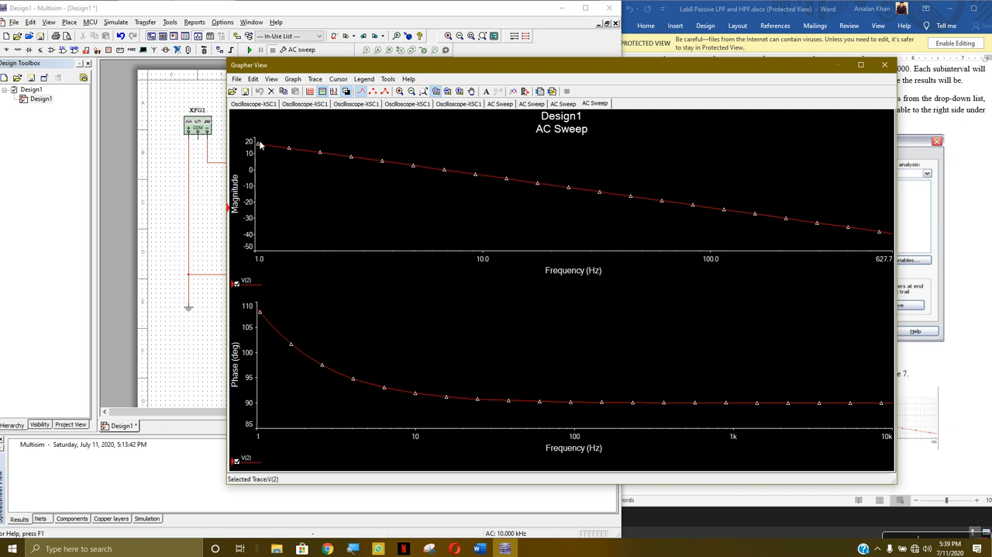
{"action": "scroll", "coordinate": [262, 144], "scroll_direction": "up", "scroll_amount": 4}
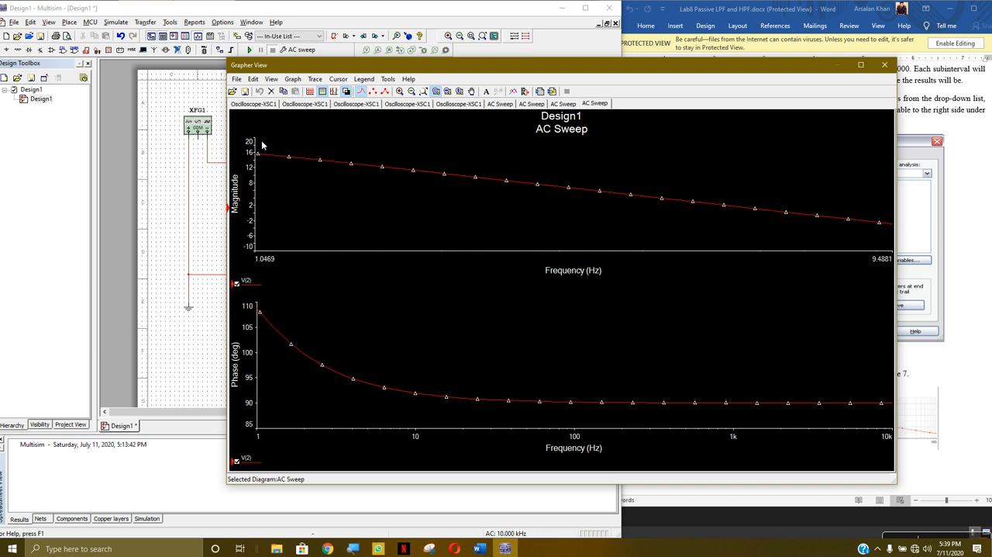
{"action": "scroll", "coordinate": [283, 184], "scroll_direction": "up", "scroll_amount": 3}
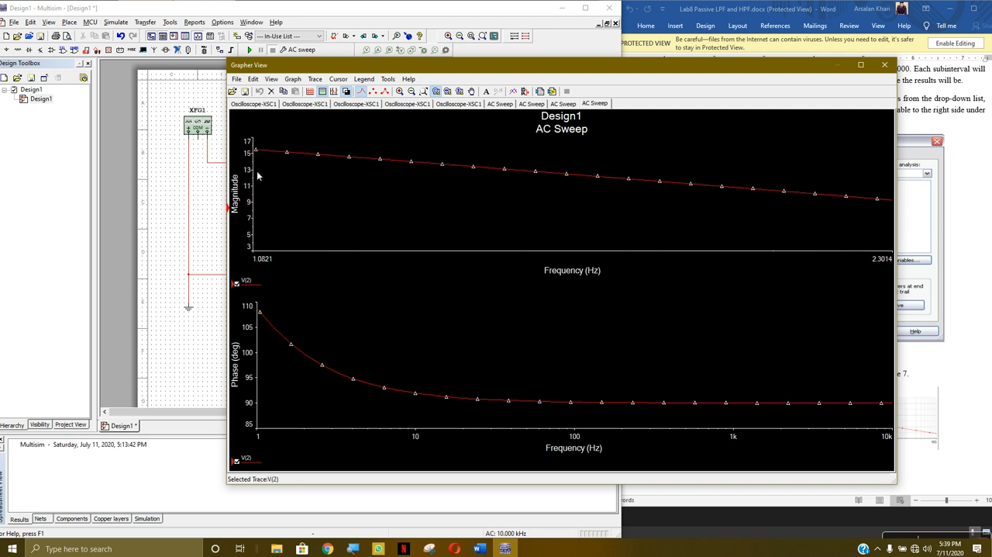
{"action": "scroll", "coordinate": [256, 170], "scroll_direction": "up", "scroll_amount": 3}
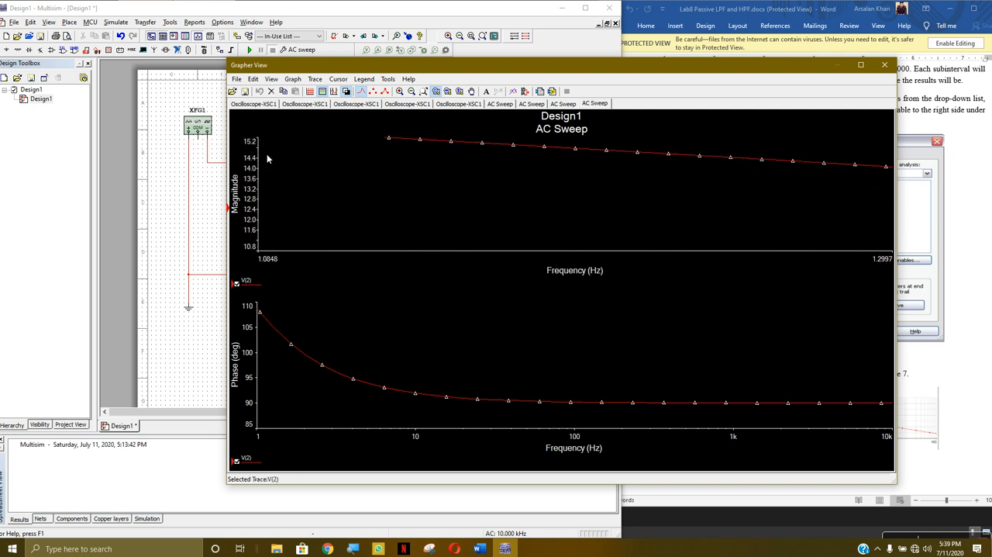
{"action": "scroll", "coordinate": [271, 149], "scroll_direction": "down", "scroll_amount": 1}
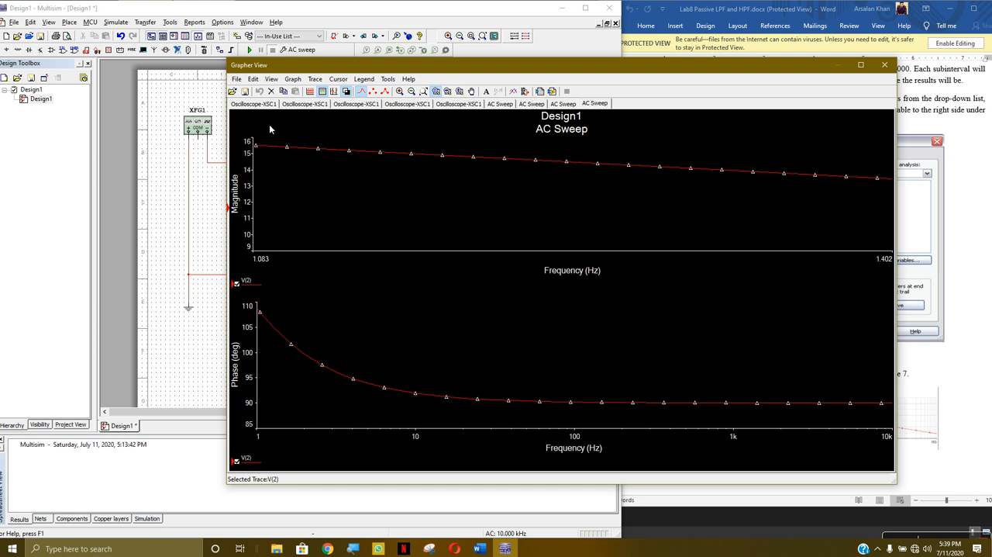
{"action": "scroll", "coordinate": [273, 136], "scroll_direction": "up", "scroll_amount": 3}
{"action": "scroll", "coordinate": [266, 175], "scroll_direction": "up", "scroll_amount": 3}
{"action": "scroll", "coordinate": [260, 170], "scroll_direction": "up", "scroll_amount": 3}
{"action": "scroll", "coordinate": [268, 186], "scroll_direction": "up", "scroll_amount": 1}
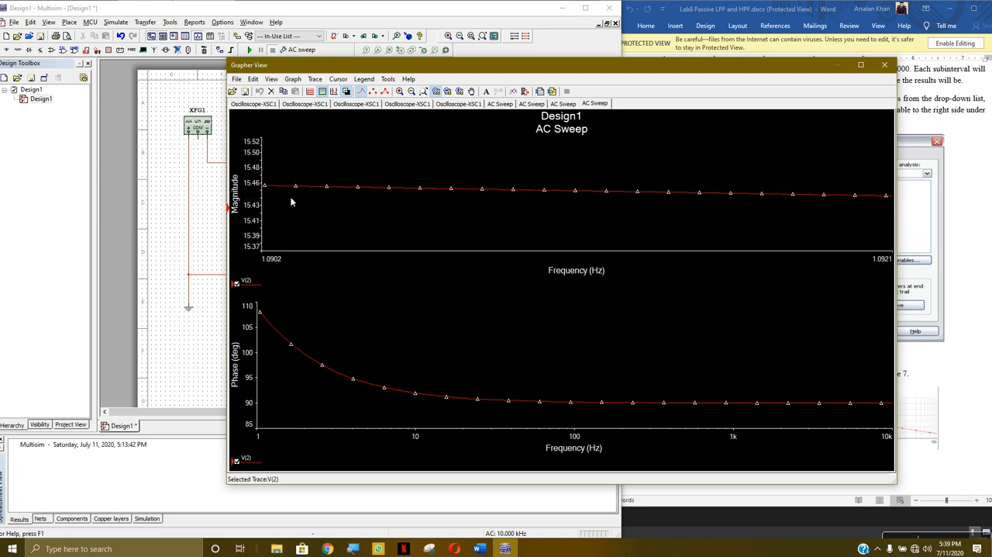
{"action": "scroll", "coordinate": [655, 200], "scroll_direction": "down", "scroll_amount": 8}
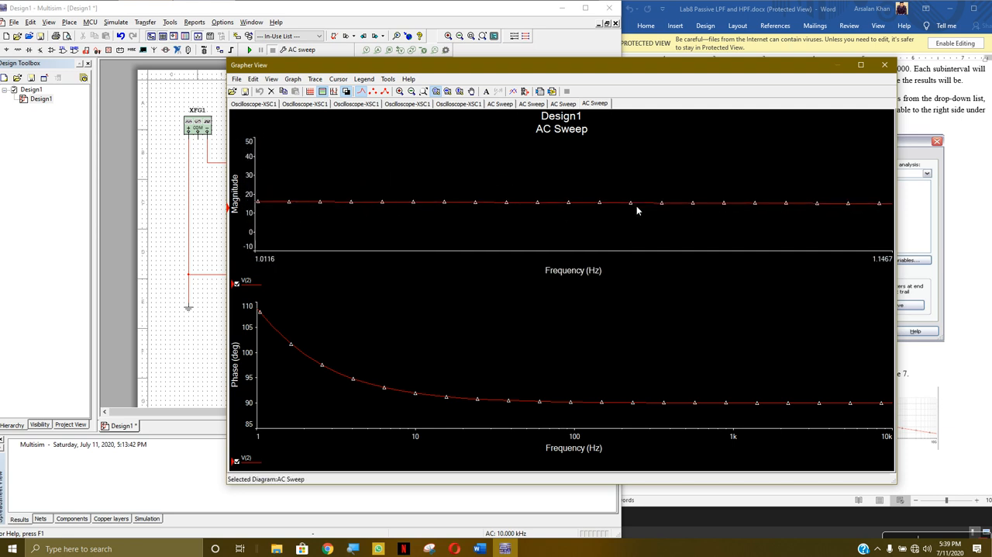
{"action": "scroll", "coordinate": [884, 195], "scroll_direction": "up", "scroll_amount": 5}
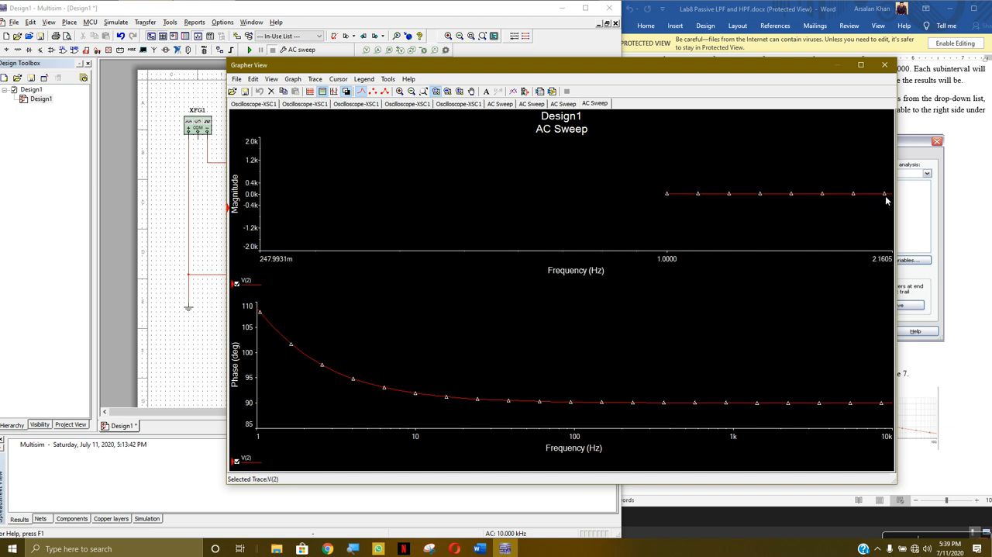
{"action": "left_click_drag", "start_coordinate": [873, 181], "coordinate": [683, 234]}
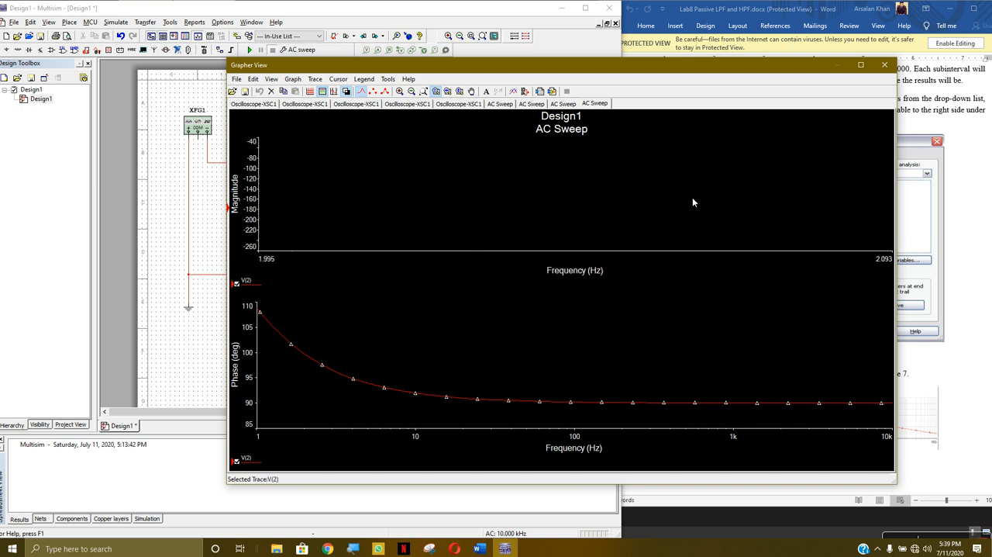
- Hide the V(2) magnitude trace and close the Grapher View
{"action": "double_click", "coordinate": [243, 289]}
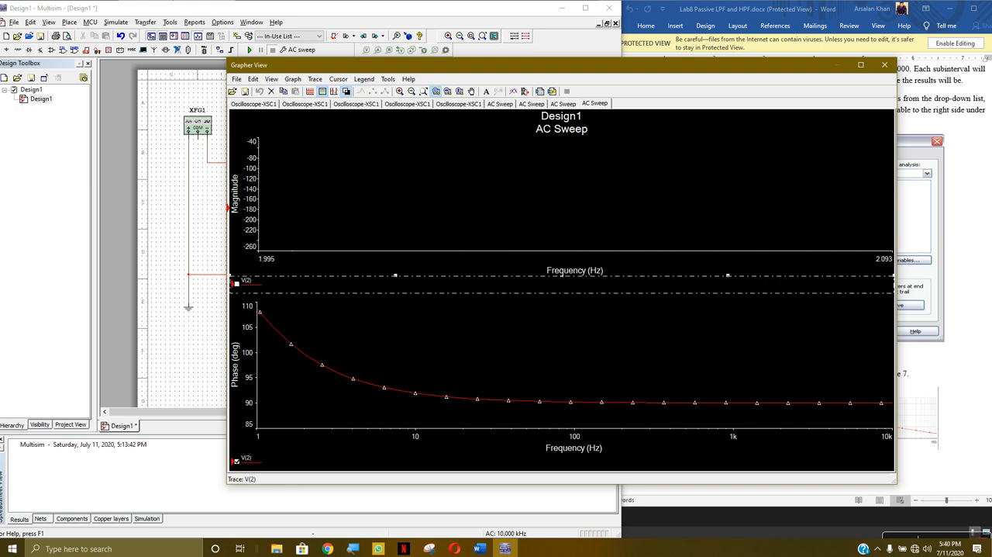
{"action": "left_click", "coordinate": [665, 150]}
{"action": "left_click", "coordinate": [981, 7]}
{"action": "left_click", "coordinate": [891, 64]}
- Check the AC Sweep's output settings and rerun the analysis
{"action": "left_click", "coordinate": [116, 22]}
{"action": "left_click", "coordinate": [143, 71]}
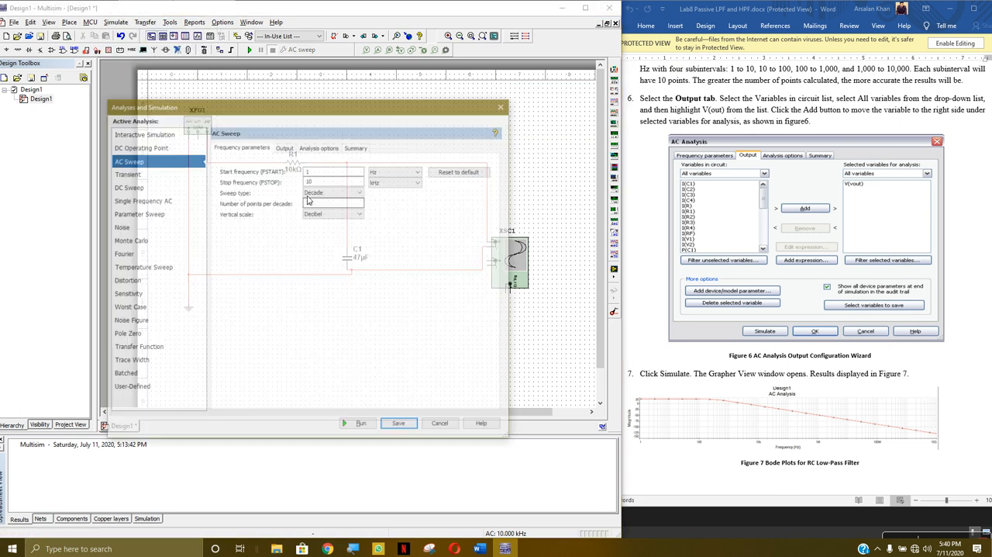
{"action": "left_click", "coordinate": [283, 149]}
{"action": "left_click", "coordinate": [357, 426]}
- Show the V(2) magnitude trace again, rescale its axes to examine the curve, and close the Grapher View
{"action": "scroll", "coordinate": [474, 201], "scroll_direction": "up", "scroll_amount": 3}
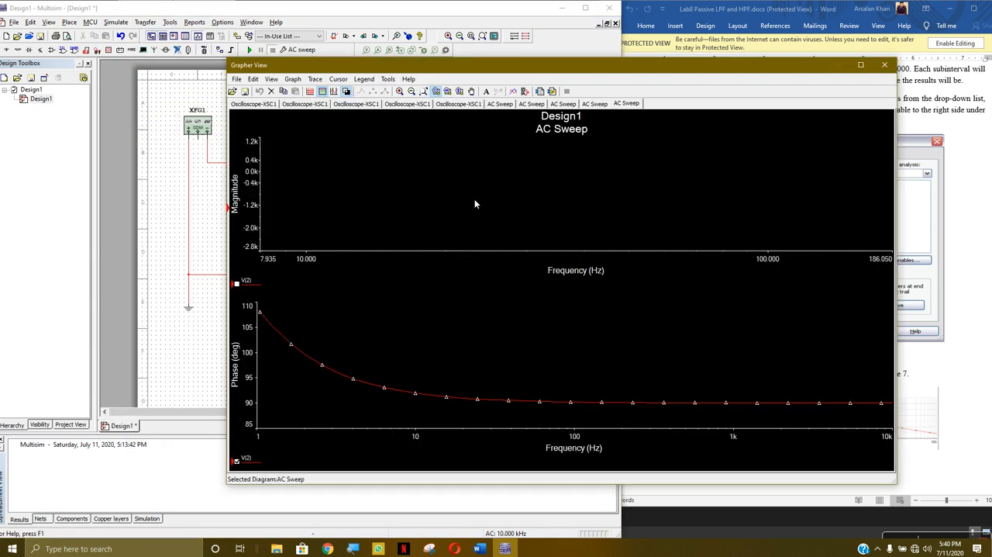
{"action": "left_click", "coordinate": [236, 284]}
{"action": "scroll", "coordinate": [410, 220], "scroll_direction": "up", "scroll_amount": 4}
{"action": "scroll", "coordinate": [461, 205], "scroll_direction": "down", "scroll_amount": 8}
{"action": "scroll", "coordinate": [546, 203], "scroll_direction": "up", "scroll_amount": 3}
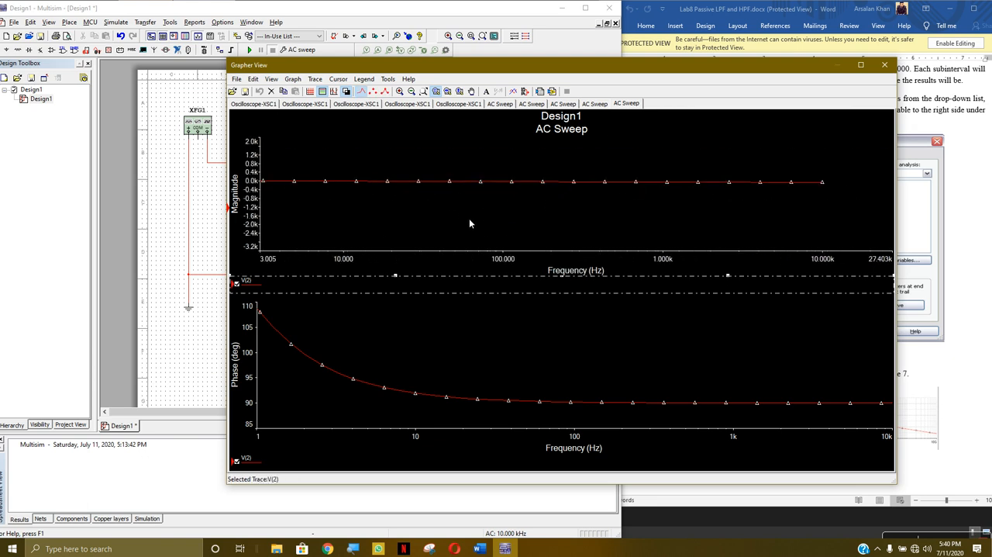
{"action": "left_click", "coordinate": [884, 64]}
- Run the AC Sweep once more, compare the V(2) magnitude curve at different axis ranges, and close the Grapher View
{"action": "left_click", "coordinate": [116, 23]}
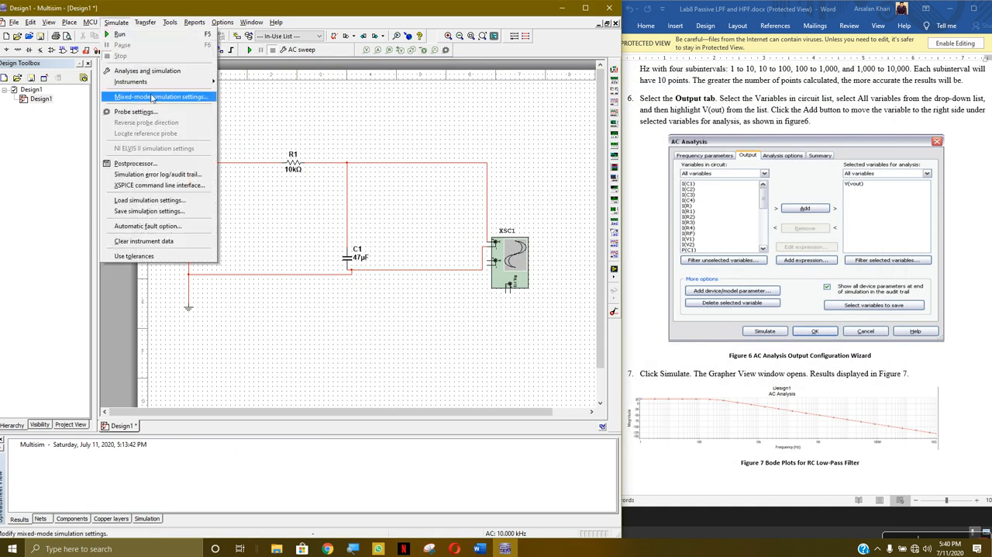
{"action": "left_click", "coordinate": [152, 72]}
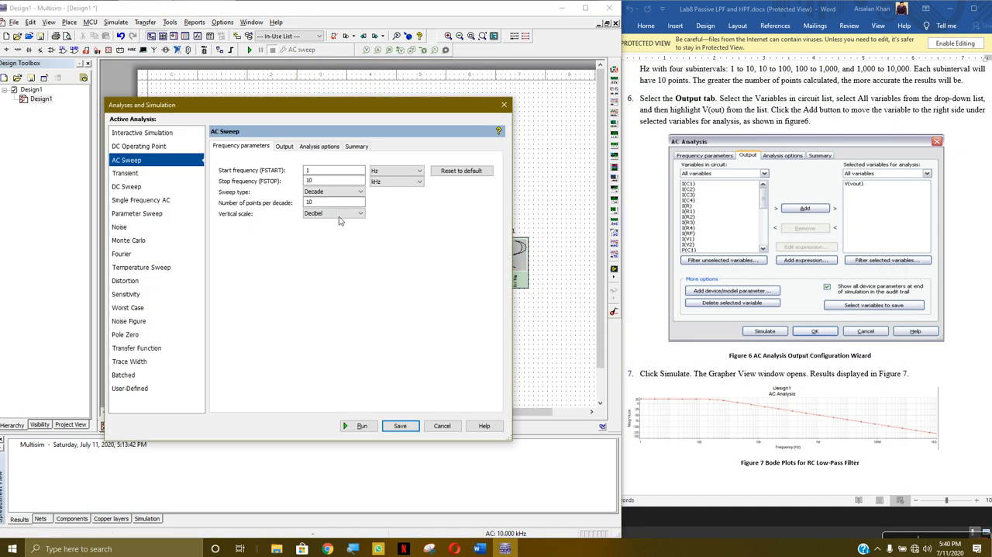
{"action": "left_click", "coordinate": [283, 146]}
{"action": "left_click", "coordinate": [361, 425]}
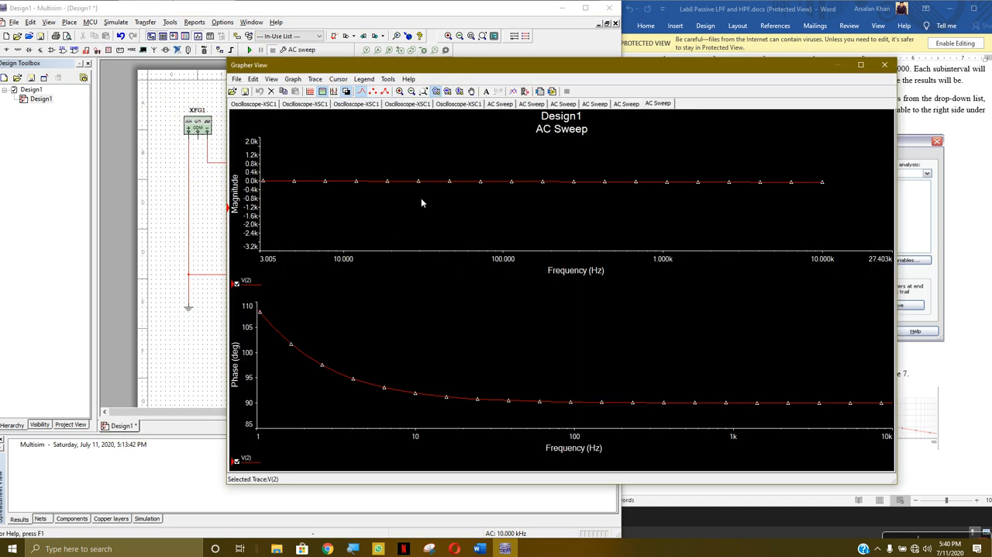
{"action": "scroll", "coordinate": [328, 186], "scroll_direction": "up", "scroll_amount": 2}
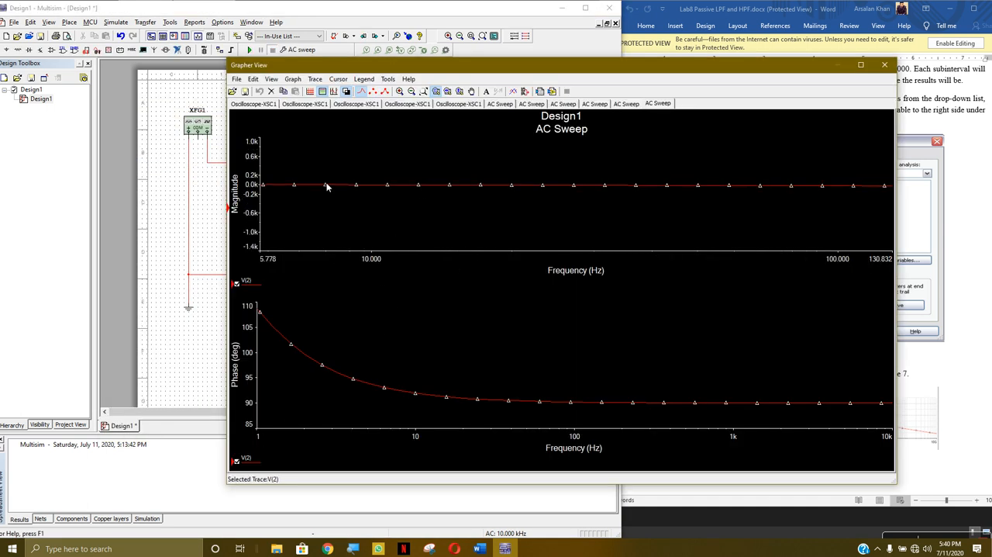
{"action": "scroll", "coordinate": [322, 185], "scroll_direction": "down", "scroll_amount": 5}
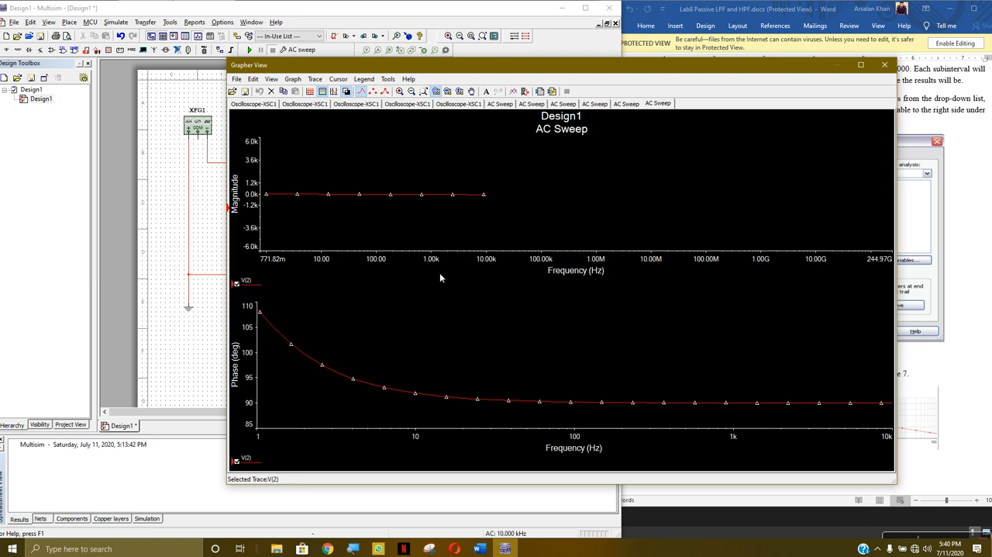
{"action": "left_click", "coordinate": [885, 64]}
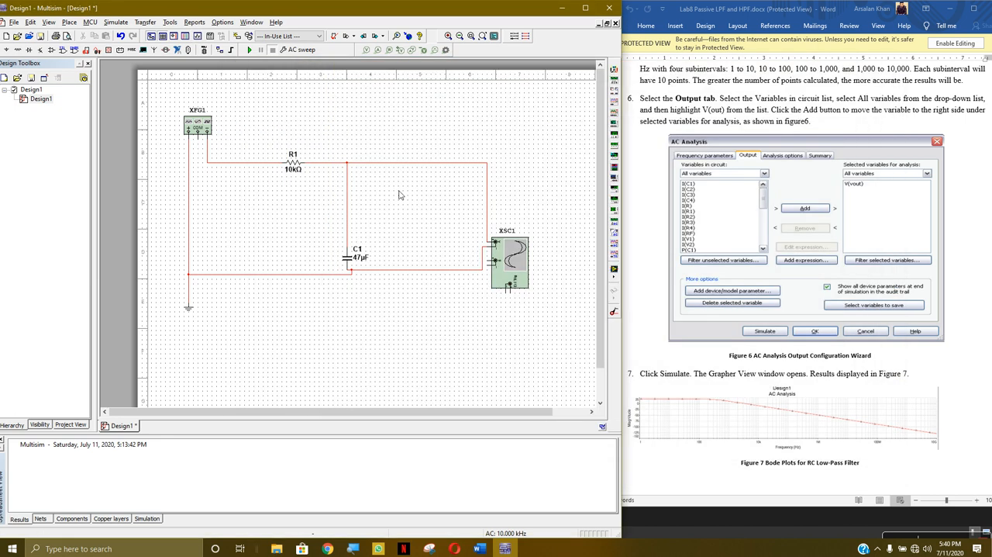
- Reopen the AC Sweep's output settings, remove V(2) from the variables selected for analysis and add it again
{"action": "left_click", "coordinate": [965, 395]}
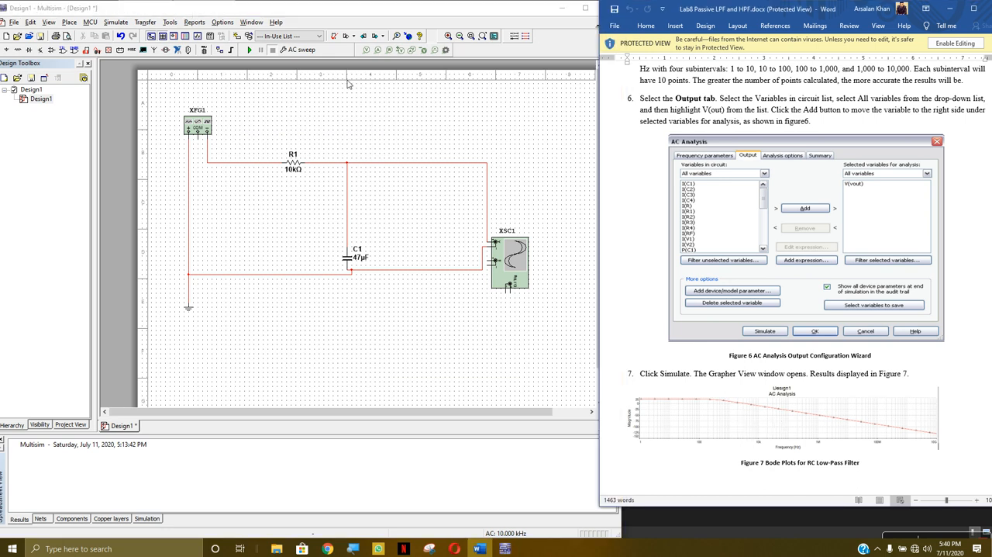
{"action": "left_click", "coordinate": [116, 22]}
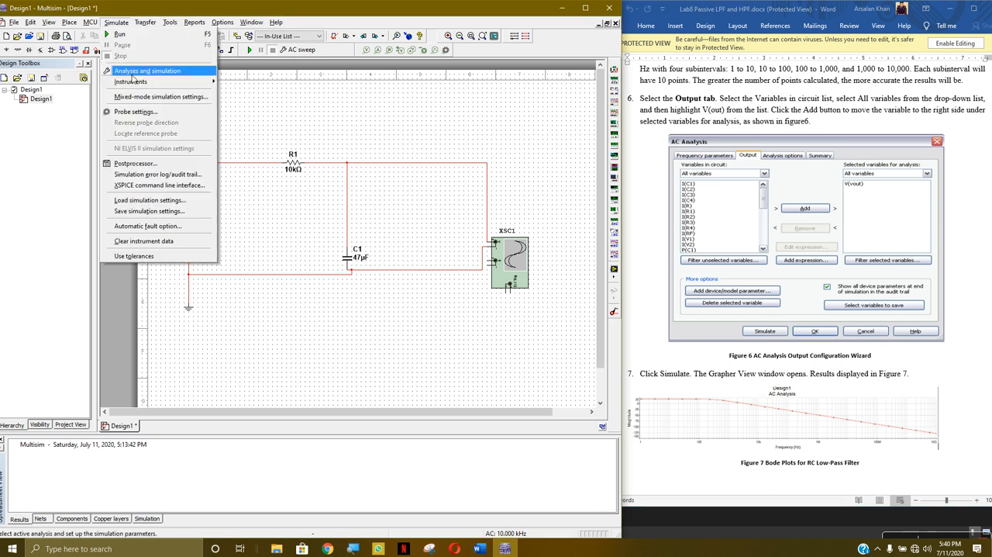
{"action": "left_click", "coordinate": [132, 70]}
{"action": "left_click", "coordinate": [284, 147]}
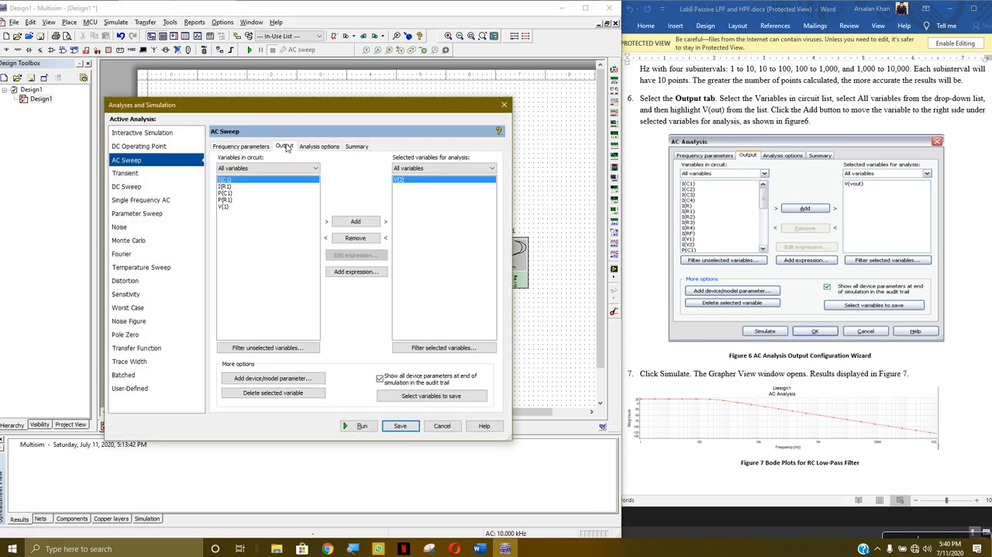
{"action": "left_click", "coordinate": [366, 238]}
{"action": "left_click", "coordinate": [221, 213]}
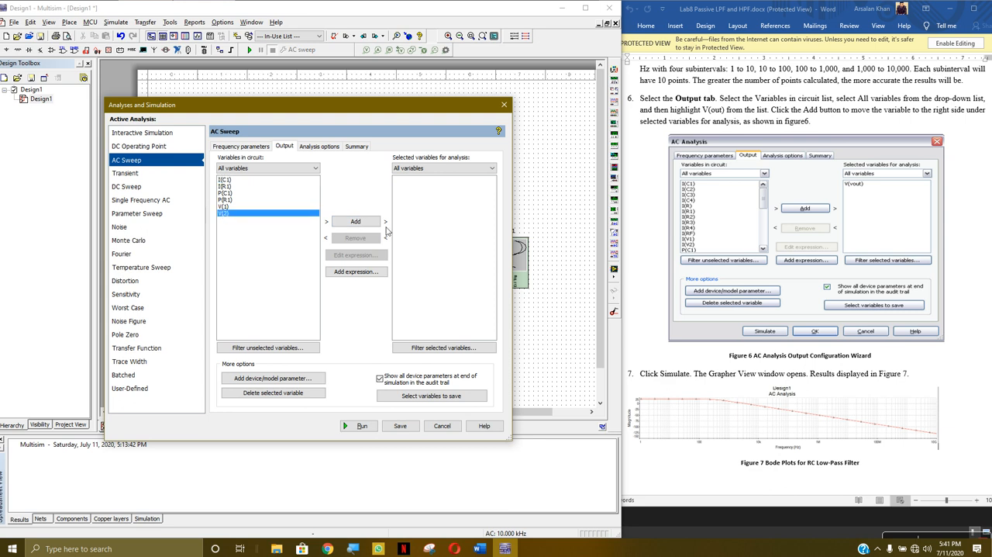
{"action": "left_click", "coordinate": [356, 221]}
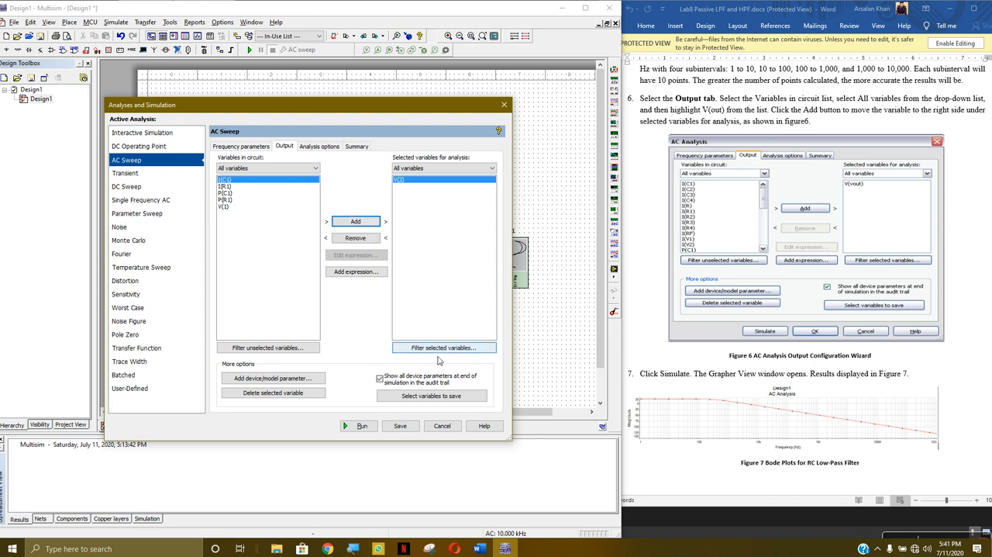
- Review the AC Sweep's variables to save, analysis options and frequency parameters, rerun the sweep, and close the Grapher View
{"action": "left_click", "coordinate": [405, 395]}
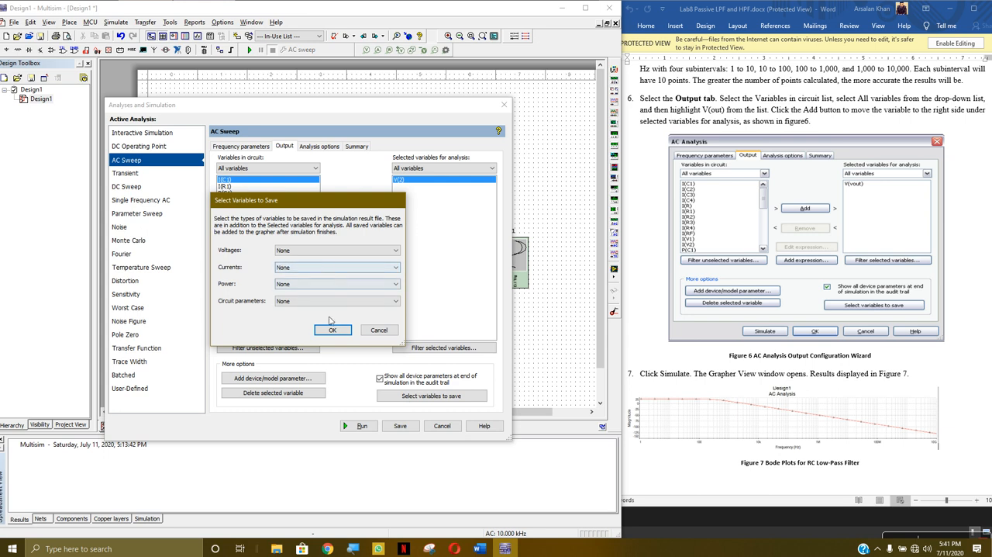
{"action": "left_click", "coordinate": [377, 330]}
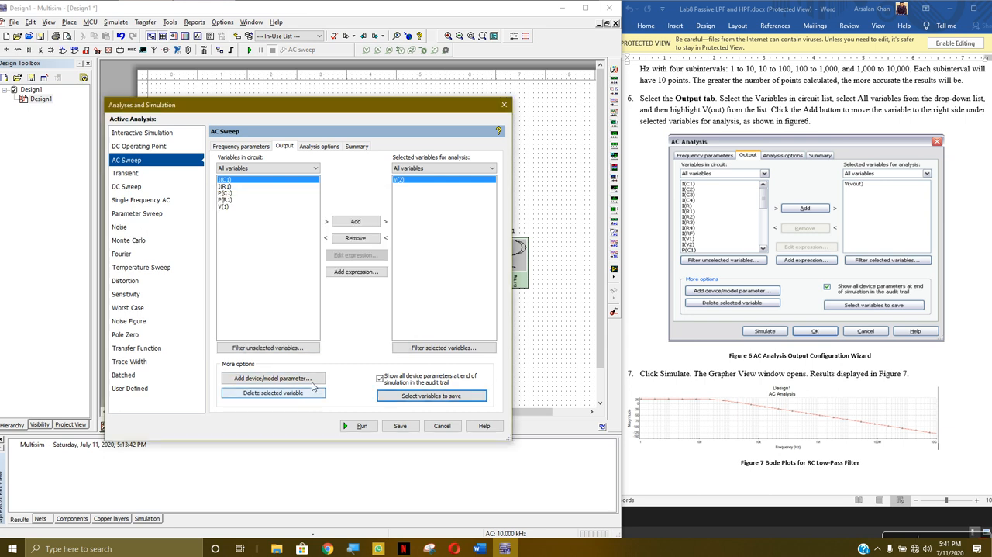
{"action": "left_click", "coordinate": [325, 151]}
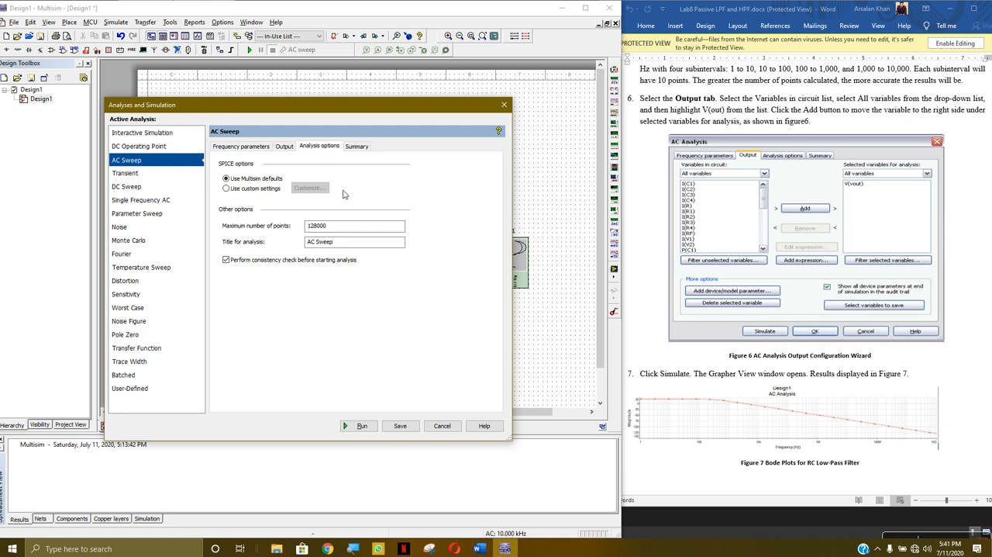
{"action": "left_click", "coordinate": [361, 150]}
{"action": "left_click", "coordinate": [285, 149]}
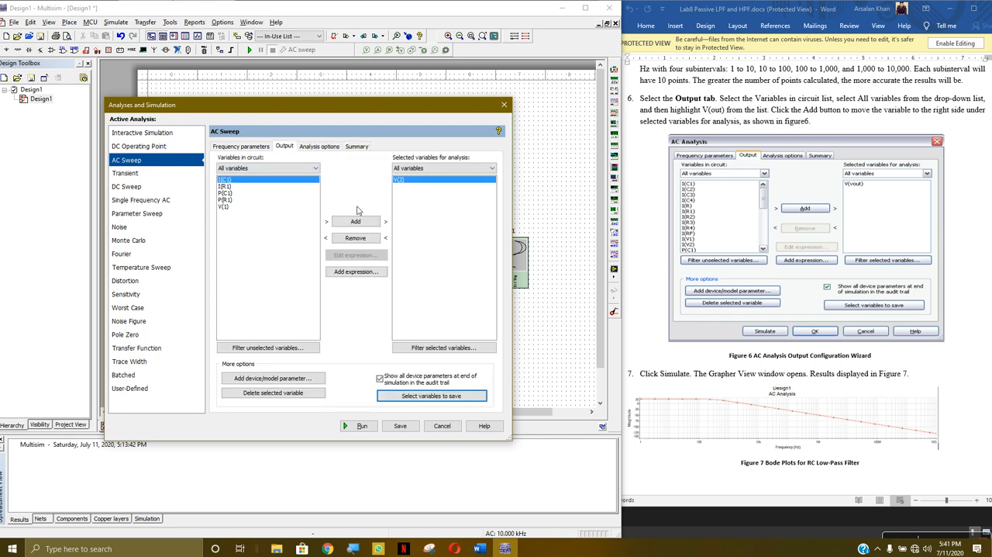
{"action": "left_click", "coordinate": [251, 148]}
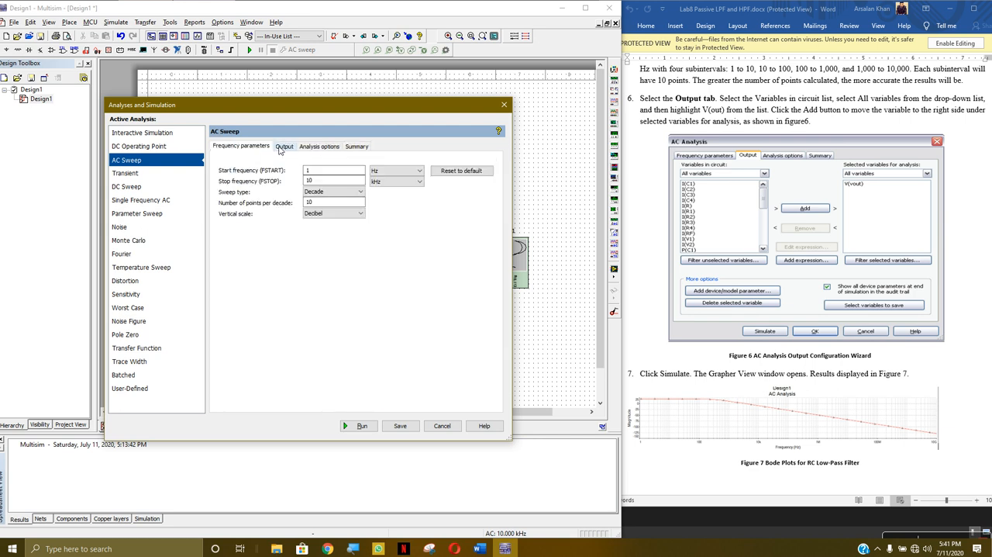
{"action": "left_click", "coordinate": [283, 148]}
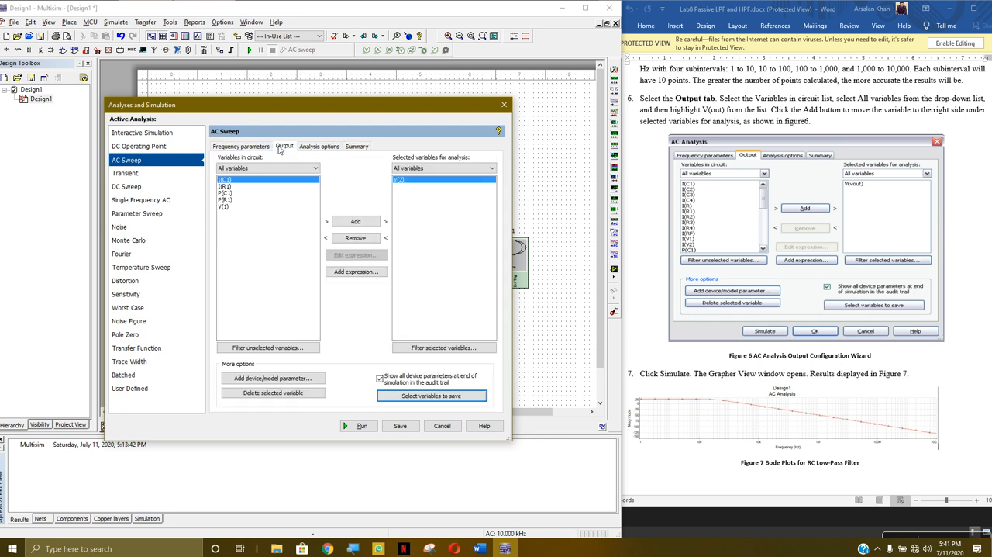
{"action": "left_click", "coordinate": [362, 425]}
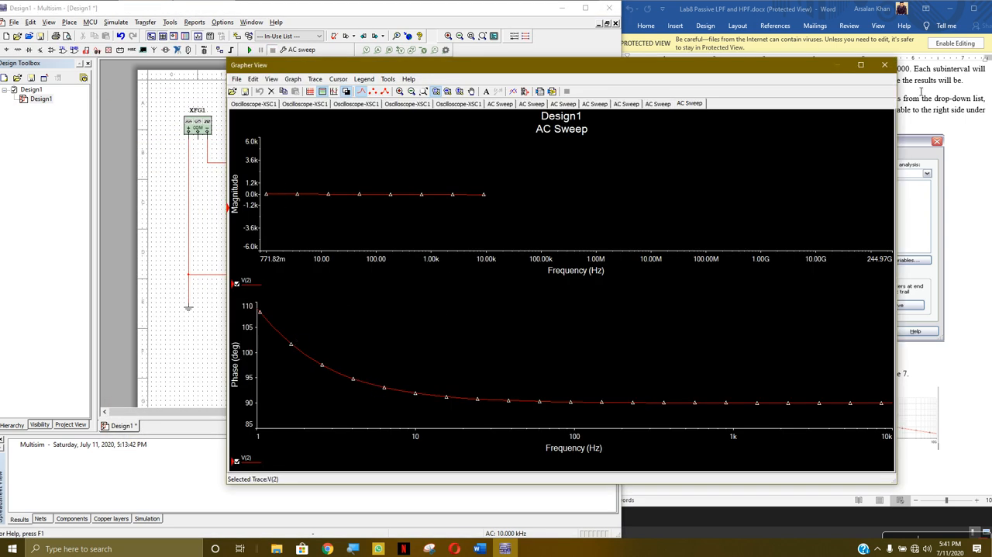
{"action": "left_click", "coordinate": [886, 66]}
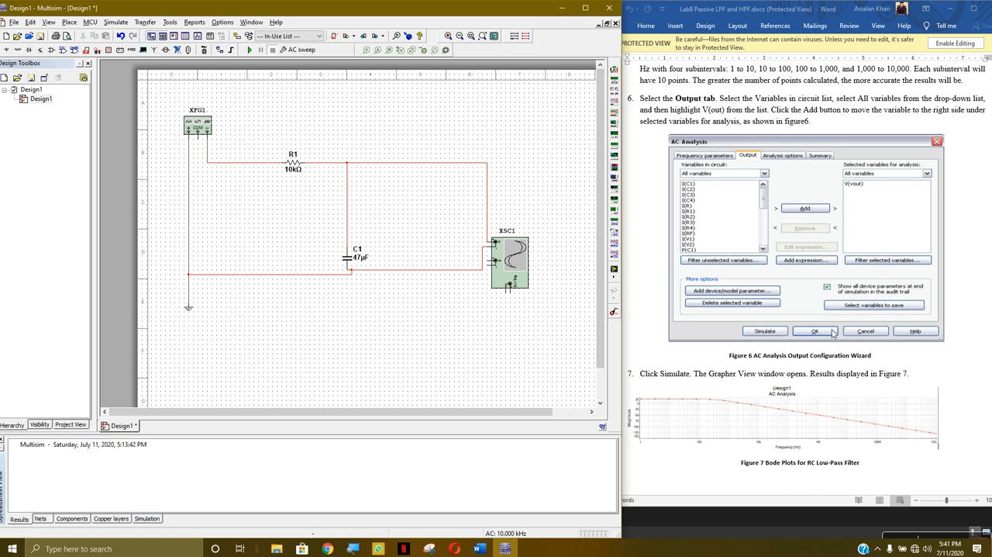
- Read on in the lab sheet past figure 7 to Part II's high pass filter schematic and its instructions
{"action": "left_click", "coordinate": [912, 363]}
{"action": "scroll", "coordinate": [909, 371], "scroll_direction": "down", "scroll_amount": 3}
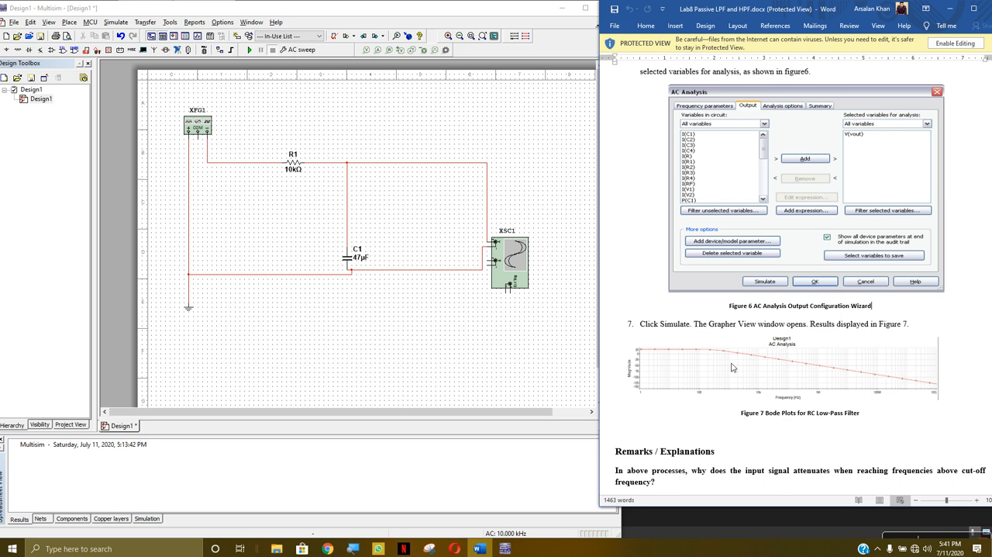
{"action": "scroll", "coordinate": [709, 370], "scroll_direction": "down", "scroll_amount": 5}
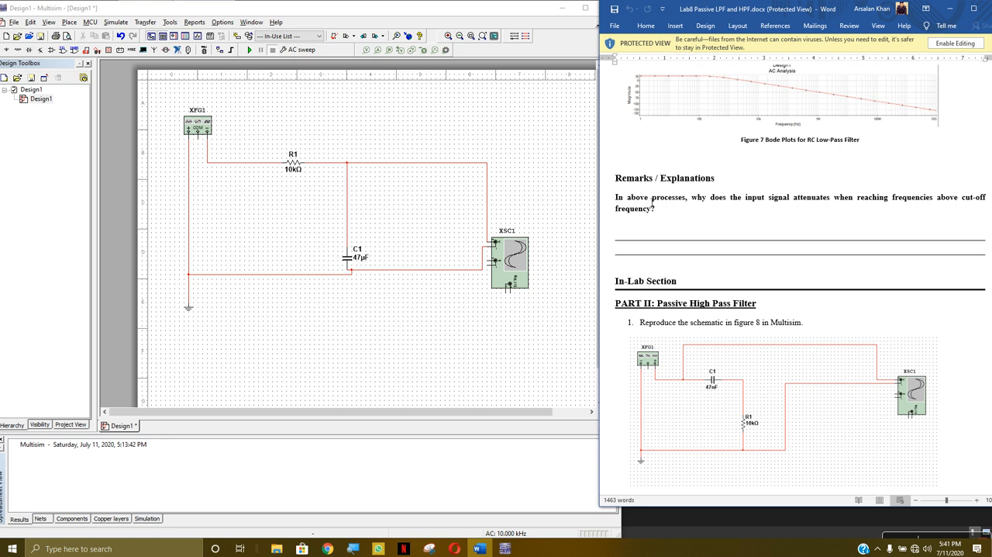
{"action": "scroll", "coordinate": [810, 253], "scroll_direction": "up", "scroll_amount": 15}
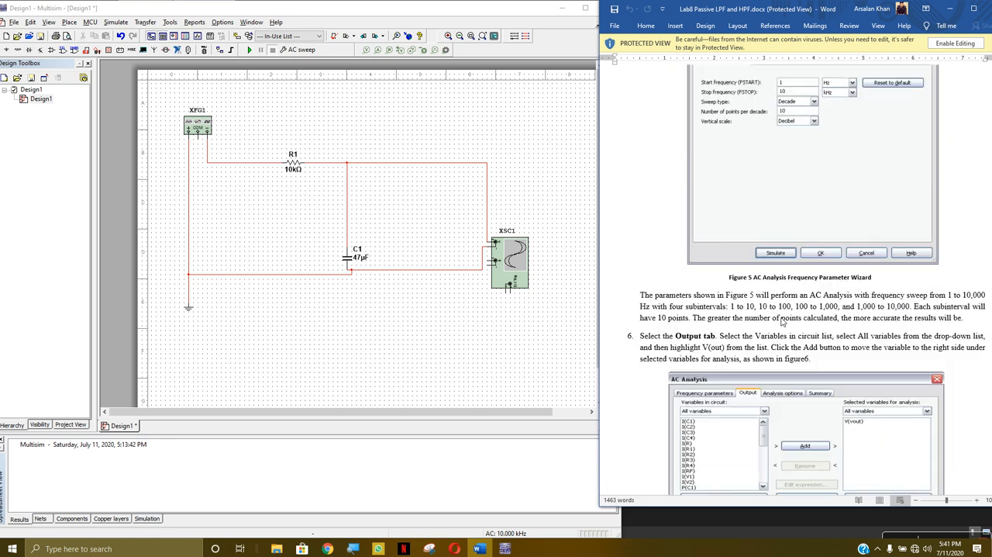
{"action": "scroll", "coordinate": [779, 319], "scroll_direction": "down", "scroll_amount": 15}
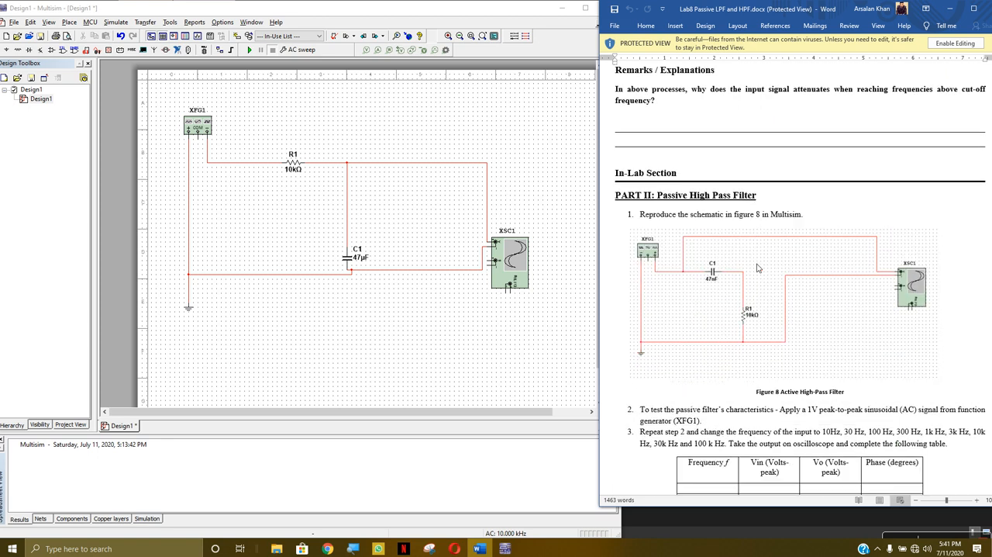
{"action": "scroll", "coordinate": [756, 281], "scroll_direction": "down", "scroll_amount": 3}
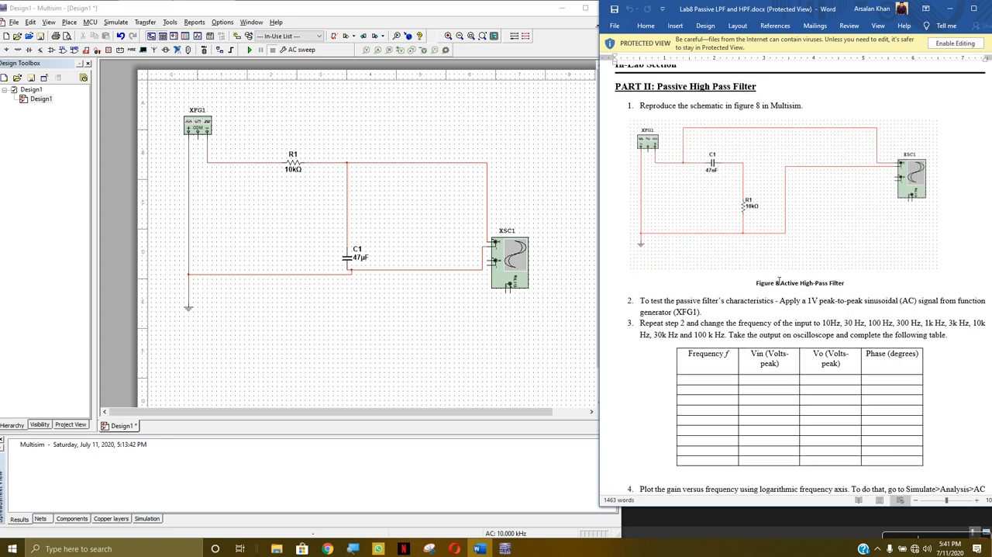
- Save the low pass filter design on the Desktop as LPF.ms14
{"action": "left_click", "coordinate": [336, 105]}
{"action": "left_click", "coordinate": [11, 23]}
{"action": "left_click", "coordinate": [42, 106]}
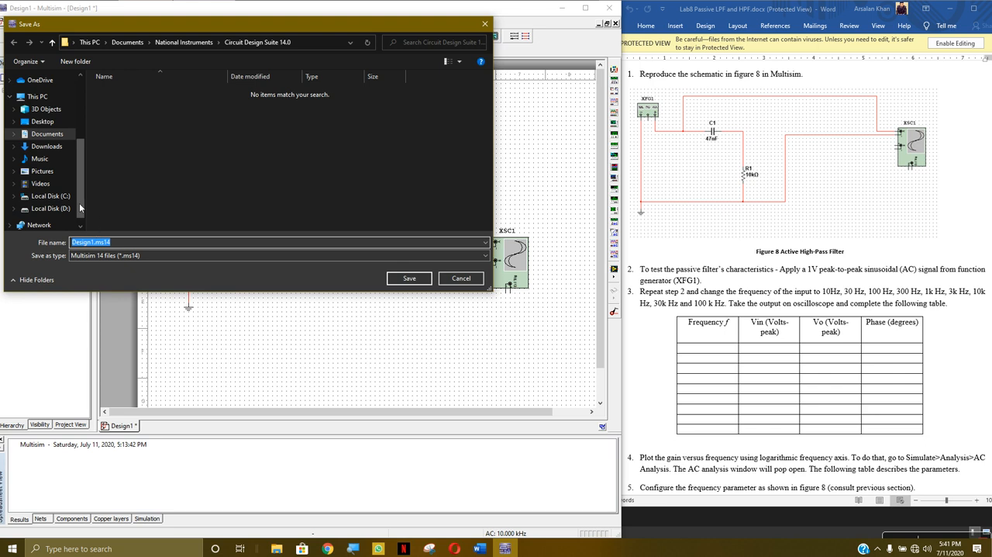
{"action": "left_click", "coordinate": [54, 122]}
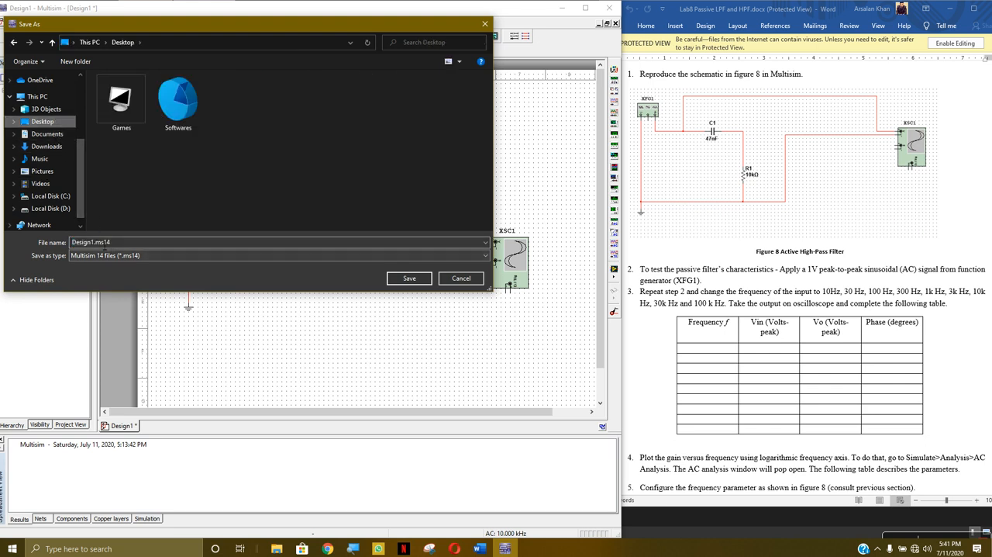
{"action": "left_click", "coordinate": [96, 244]}
{"action": "left_click_drag", "start_coordinate": [96, 243], "coordinate": [62, 245]}
{"action": "type", "text": "LPF"}
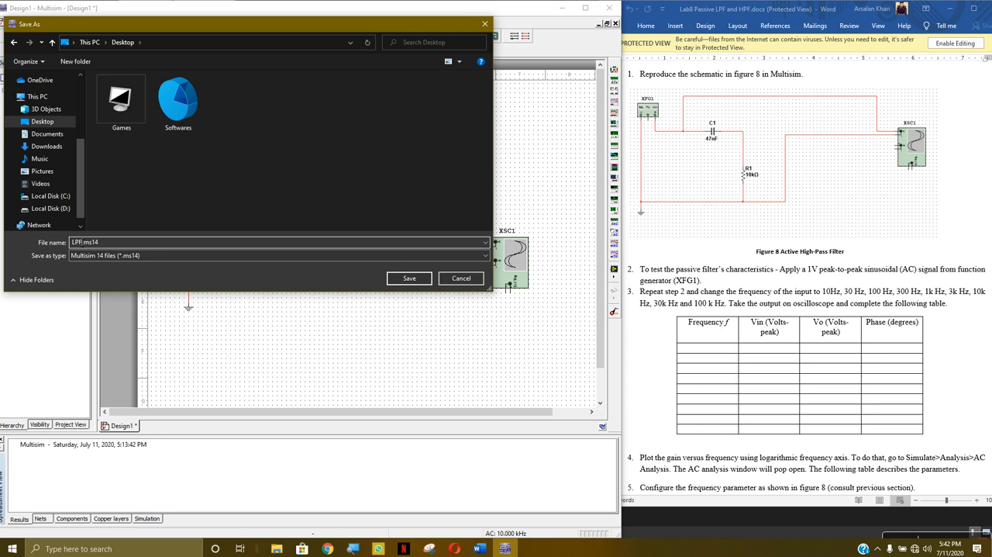
{"action": "left_click", "coordinate": [408, 277]}
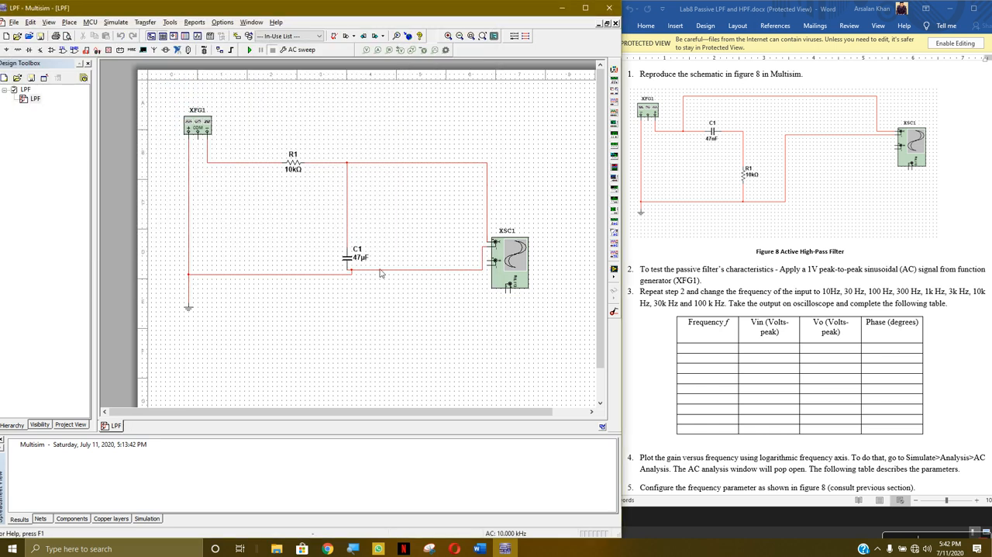
- Delete the wires connecting XFG1, R1, C1 and XSC1, keeping only the wire from XFG1 to ground
{"action": "left_click", "coordinate": [349, 259]}
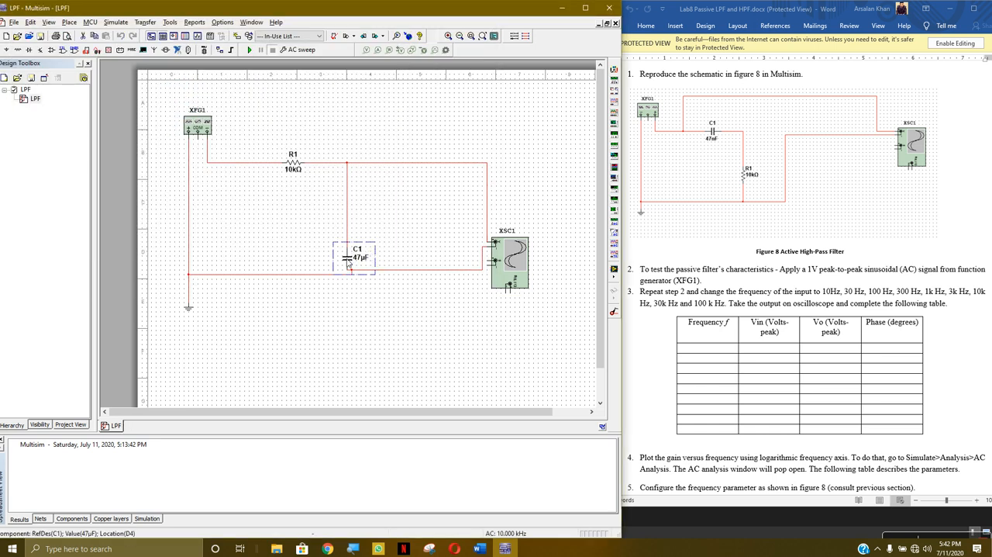
{"action": "left_click", "coordinate": [348, 228]}
{"action": "key", "text": "Delete"}
{"action": "left_click", "coordinate": [322, 162]}
{"action": "key", "text": "Delete"}
{"action": "left_click", "coordinate": [370, 271]}
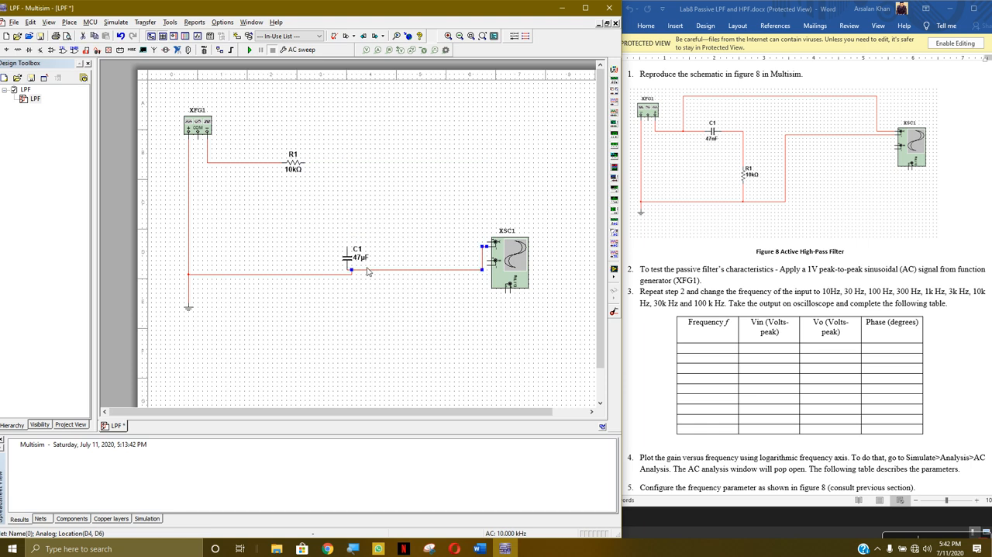
{"action": "key", "text": "Delete"}
{"action": "left_click", "coordinate": [322, 274]}
{"action": "key", "text": "Delete"}
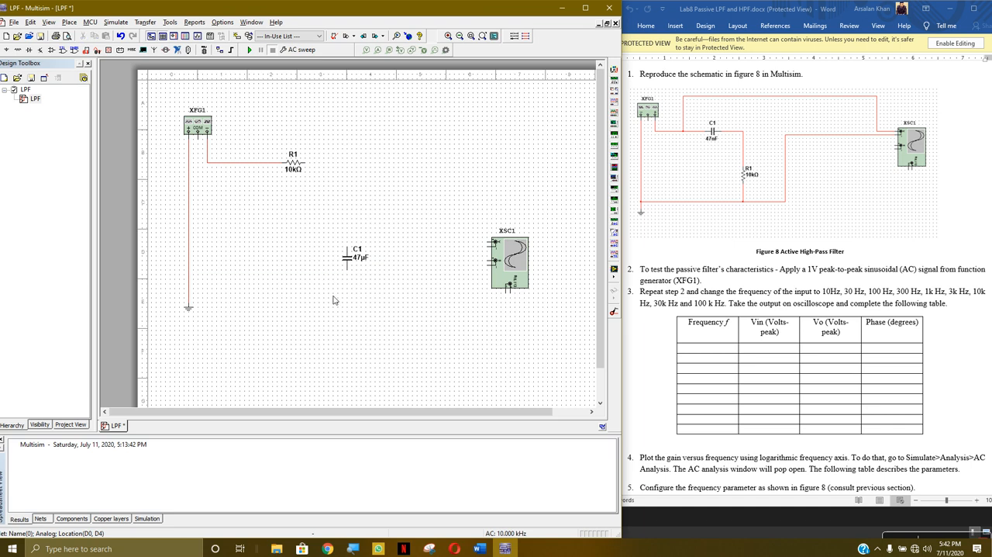
{"action": "left_click", "coordinate": [250, 162]}
{"action": "key", "text": "Delete"}
- Swap the positions of C1 and R1, turning C1 horizontal in the upper branch and R1 vertical in the shunt branch
{"action": "right_click", "coordinate": [355, 271]}
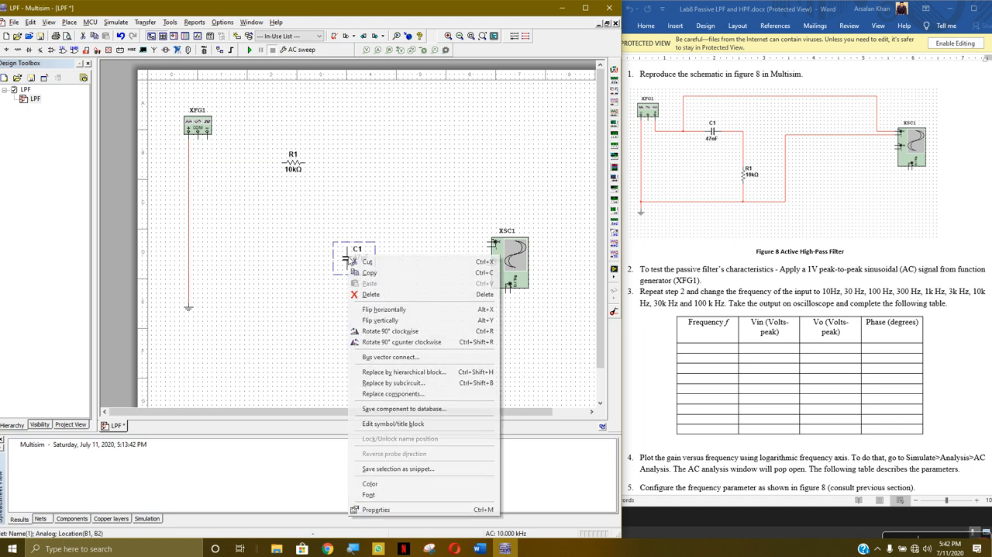
{"action": "left_click", "coordinate": [372, 342]}
{"action": "mouse_move", "coordinate": [352, 258]}
{"action": "left_mouse_down"}
{"action": "mouse_move", "coordinate": [259, 166]}
{"action": "mouse_move", "coordinate": [375, 264]}
{"action": "mouse_move", "coordinate": [367, 261]}
{"action": "left_mouse_up"}
{"action": "key", "text": "ctrl+z"}
{"action": "left_click_drag", "start_coordinate": [302, 165], "coordinate": [353, 260]}
{"action": "right_click", "coordinate": [353, 261]}
{"action": "left_click", "coordinate": [388, 343]}
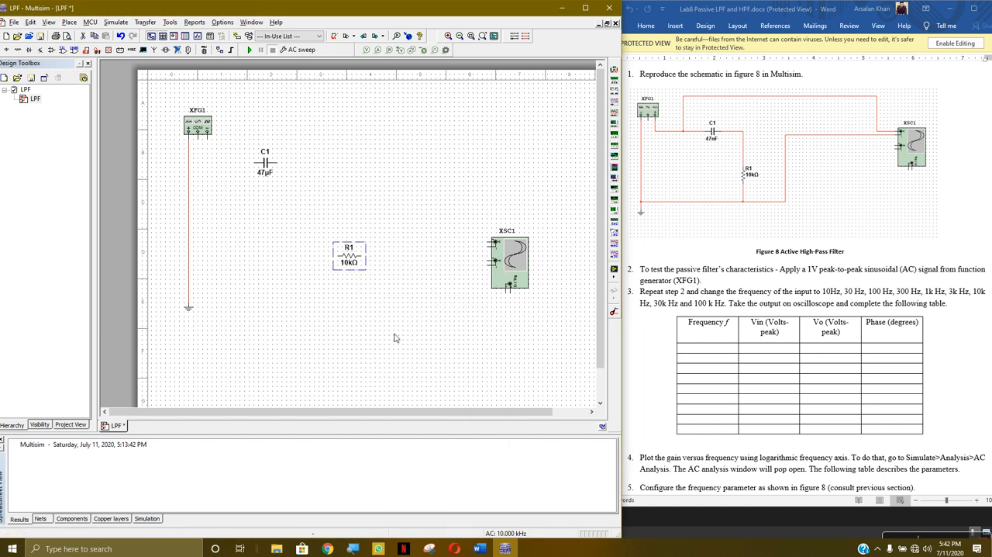
{"action": "left_click_drag", "start_coordinate": [266, 165], "coordinate": [284, 173]}
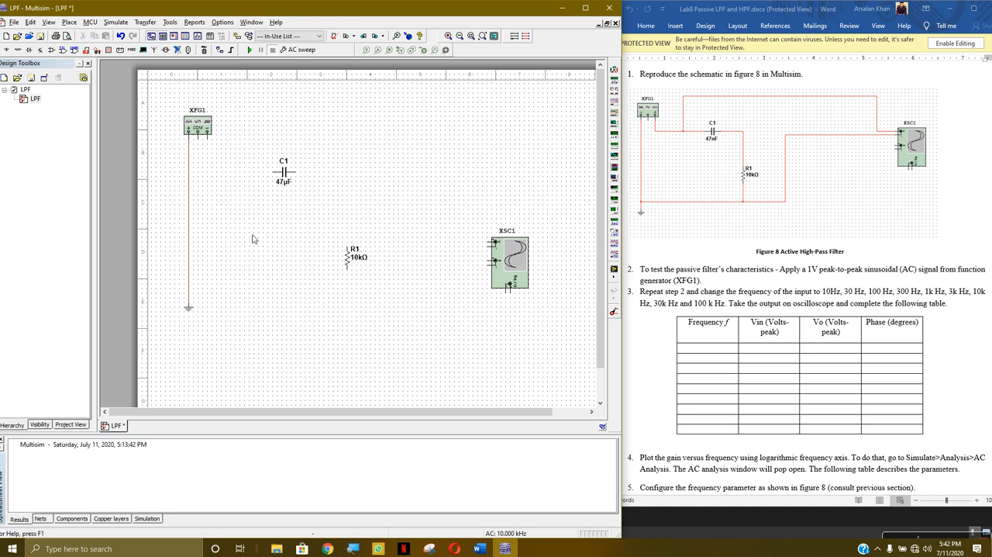
- Wire XFG1's negative terminal through C1 to the upper end of R1, and R1's lower end to the ground wire
{"action": "left_click", "coordinate": [207, 133]}
{"action": "left_click", "coordinate": [274, 171]}
{"action": "left_click", "coordinate": [297, 172]}
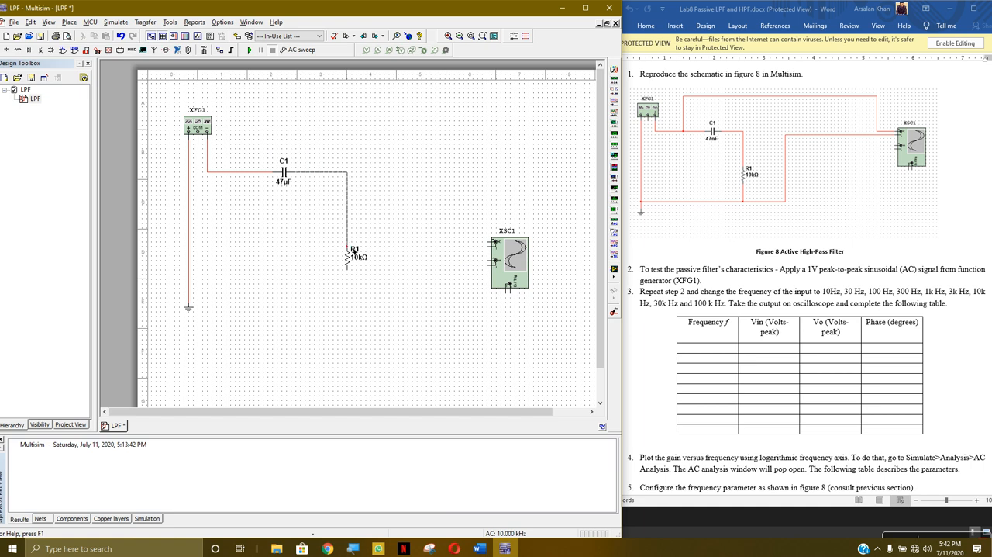
{"action": "left_click", "coordinate": [348, 246]}
{"action": "left_click", "coordinate": [348, 268]}
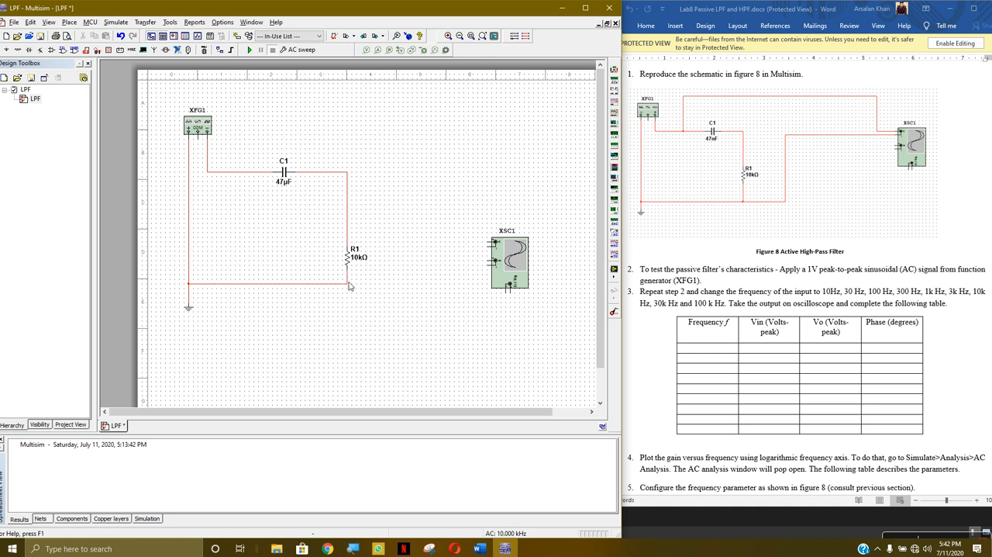
- Consult the lab sheet's high pass figures and connect XSC1's channel A across R1, positive to the C1-R1 node and negative to ground
{"action": "scroll", "coordinate": [742, 333], "scroll_direction": "up", "scroll_amount": 20}
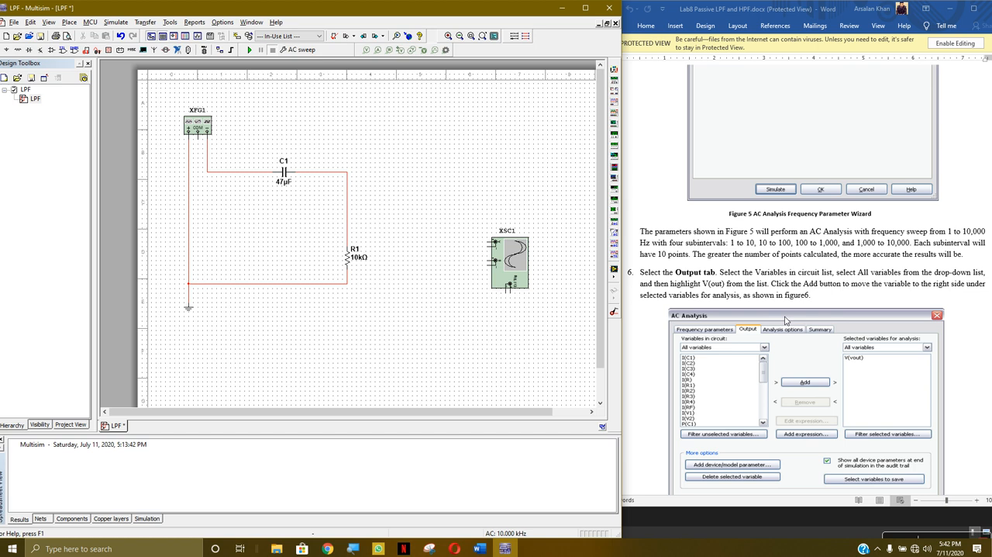
{"action": "scroll", "coordinate": [791, 320], "scroll_direction": "up", "scroll_amount": 20}
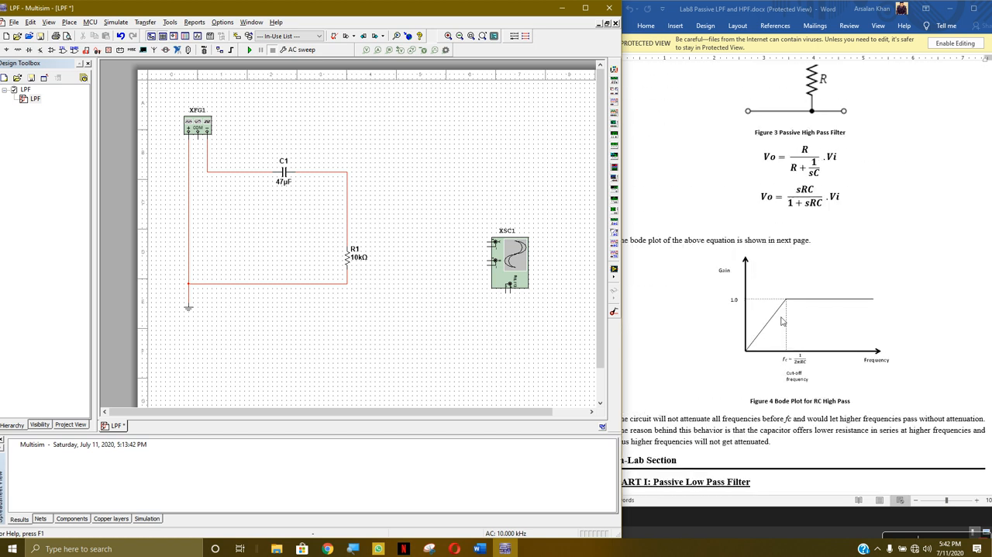
{"action": "scroll", "coordinate": [782, 322], "scroll_direction": "down", "scroll_amount": 20}
{"action": "scroll", "coordinate": [795, 312], "scroll_direction": "down", "scroll_amount": 10}
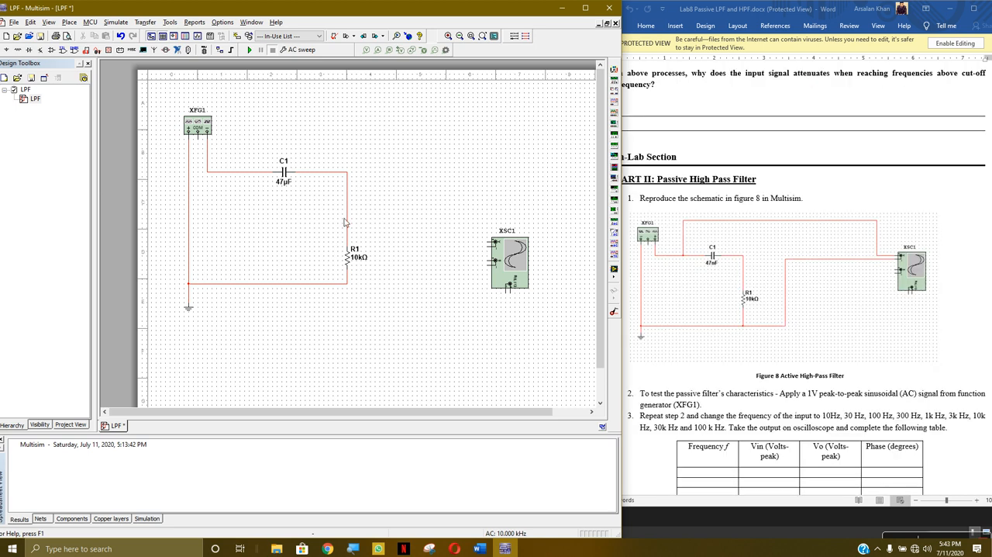
{"action": "left_click", "coordinate": [494, 246]}
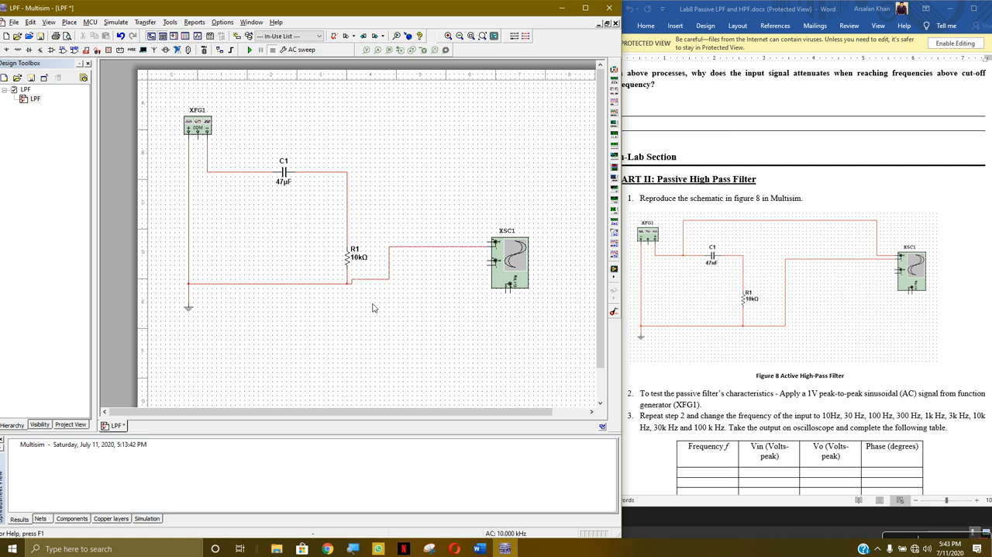
{"action": "left_click", "coordinate": [494, 242]}
{"action": "left_click", "coordinate": [348, 173]}
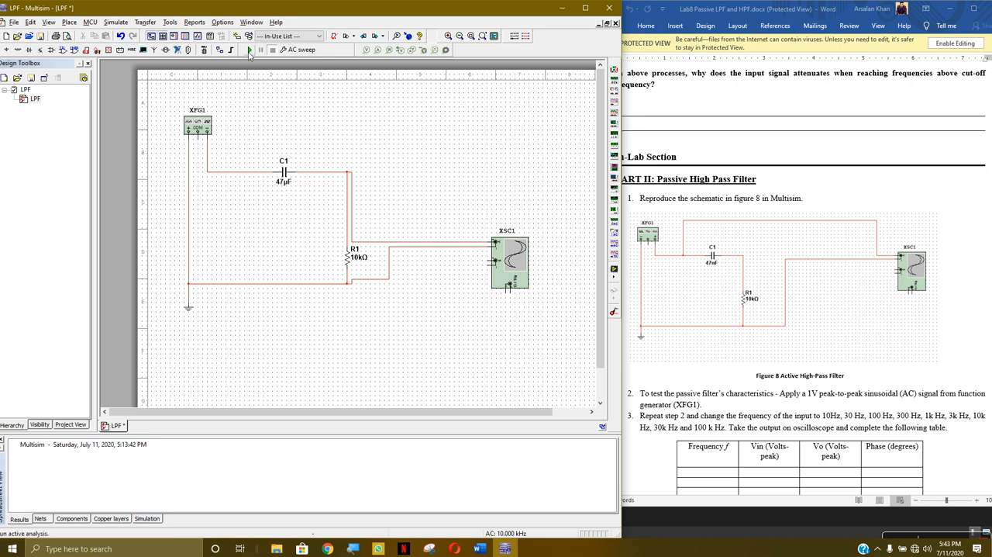
- Set the frequency of function generator XFG1 to 1 Hz and close its settings
{"action": "double_click", "coordinate": [206, 121]}
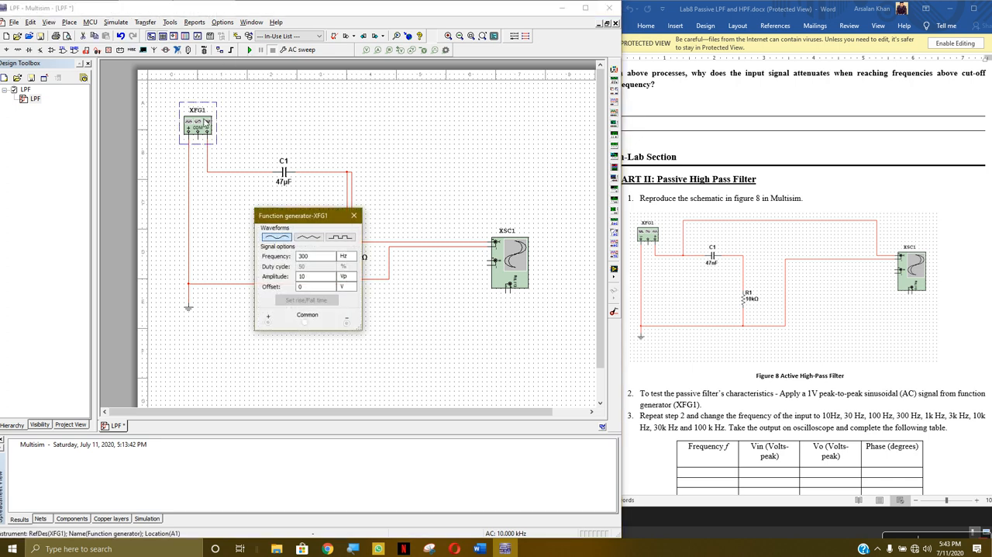
{"action": "left_click_drag", "start_coordinate": [332, 256], "coordinate": [297, 256]}
{"action": "type", "text": "1"}
{"action": "left_click", "coordinate": [324, 277]}
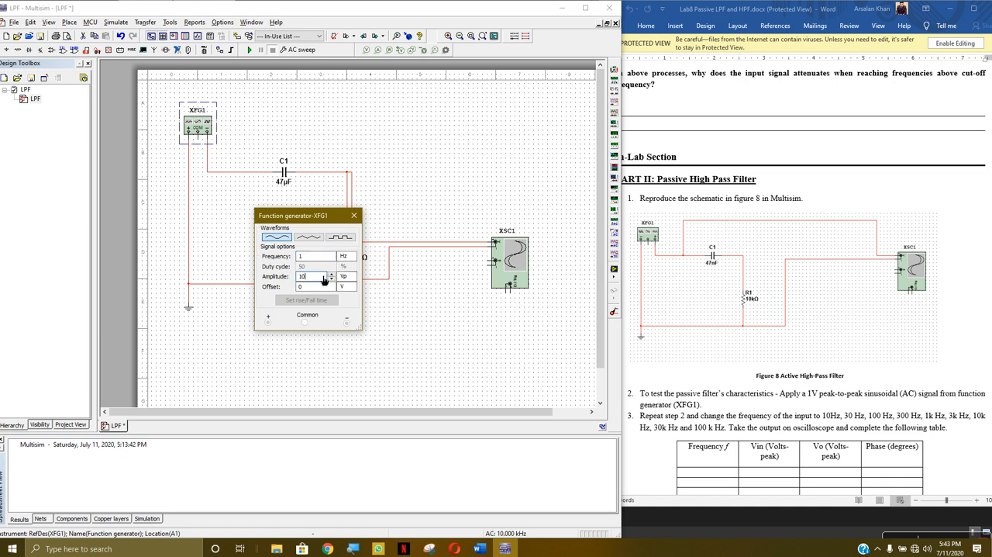
{"action": "left_click", "coordinate": [355, 216]}
{"action": "left_click", "coordinate": [303, 165]}
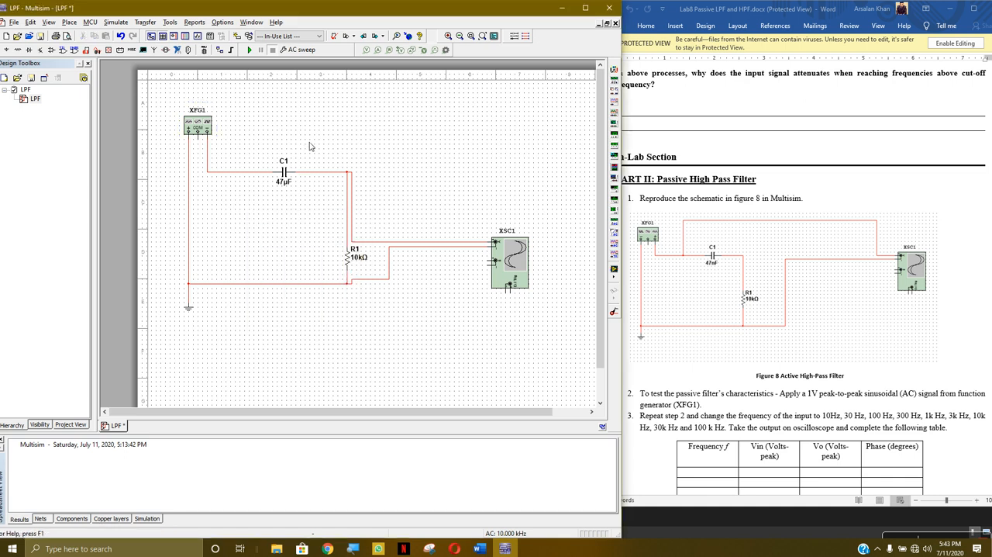
- Run the AC Sweep on the rewired high pass circuit, close the Grapher View, and run the sweep again
{"action": "left_click", "coordinate": [250, 50]}
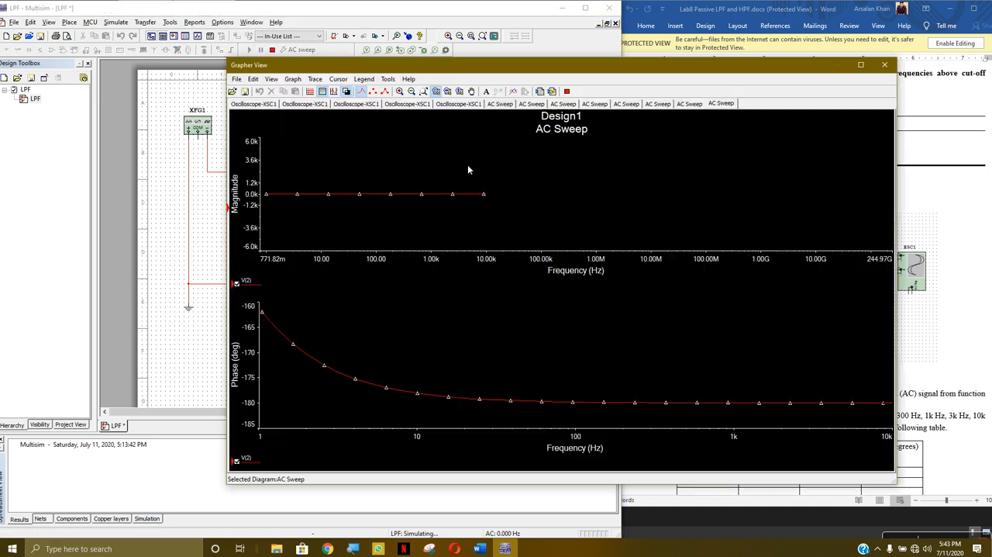
{"action": "left_click", "coordinate": [885, 64]}
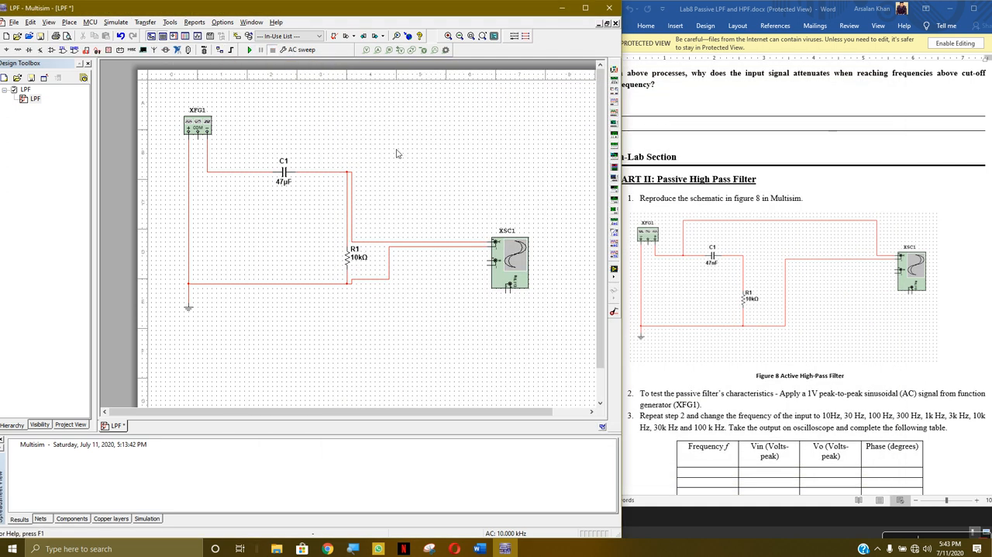
{"action": "left_click", "coordinate": [249, 49]}
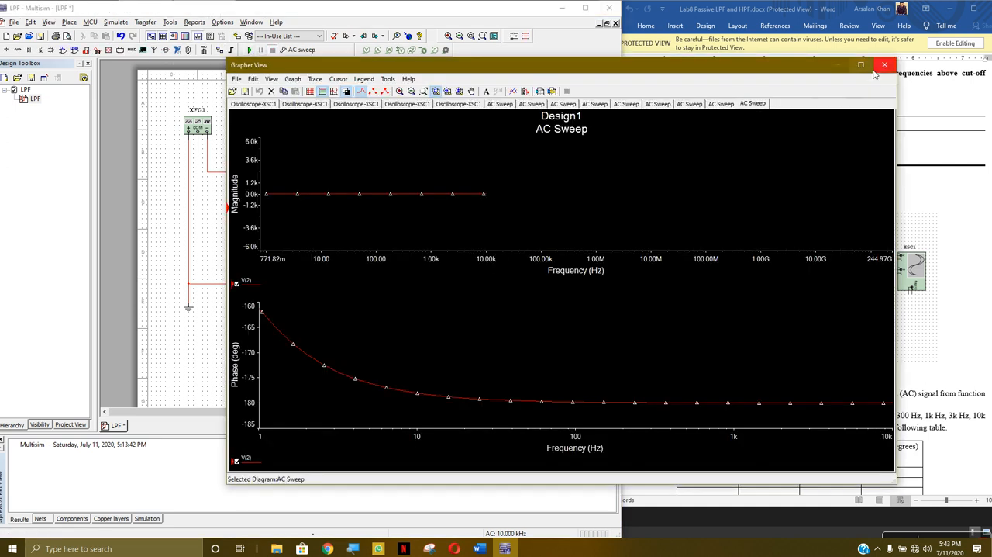
- Check oscilloscope XSC1's display, and run the AC Sweep once more, closing the Grapher View
{"action": "left_click", "coordinate": [884, 64]}
{"action": "double_click", "coordinate": [495, 261]}
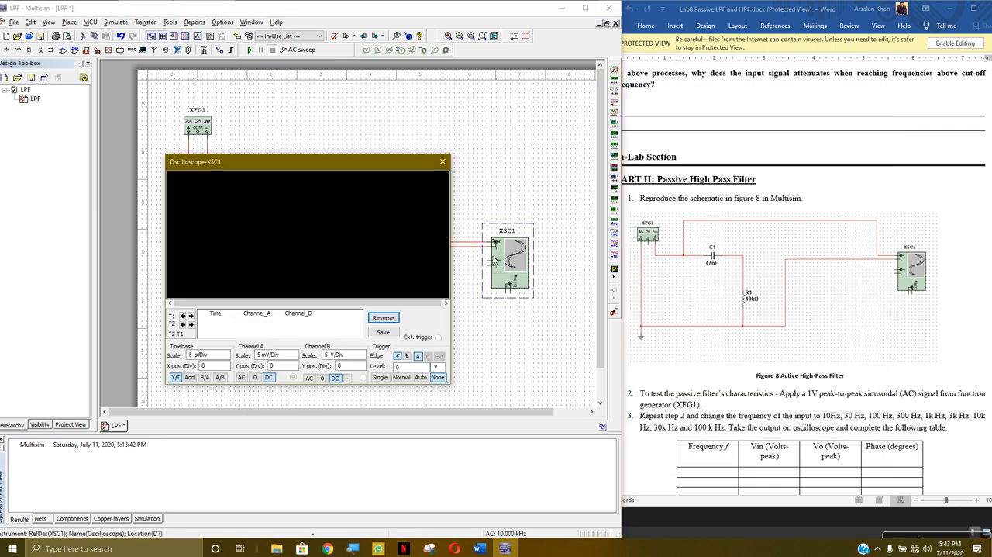
{"action": "left_click", "coordinate": [443, 162]}
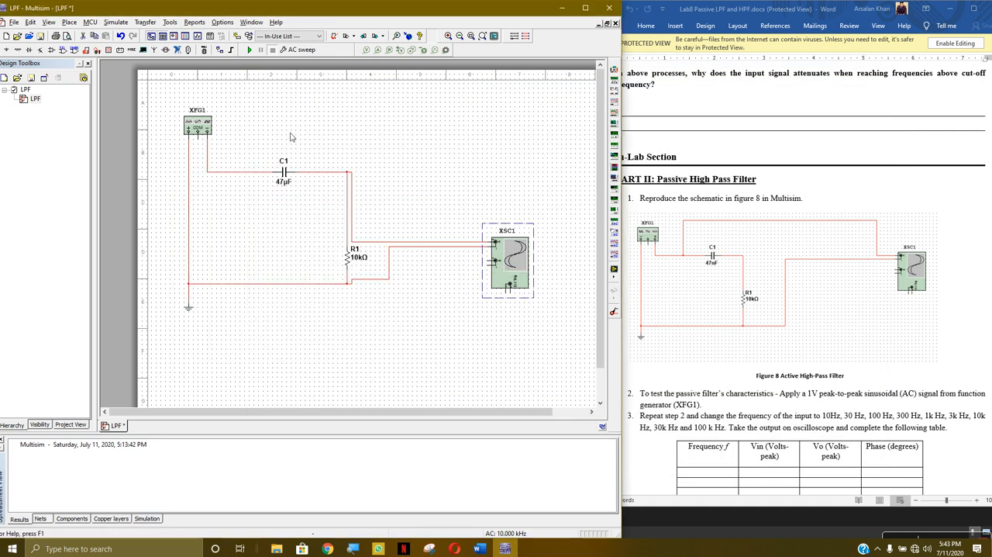
{"action": "left_click", "coordinate": [250, 50]}
{"action": "left_click", "coordinate": [885, 65]}
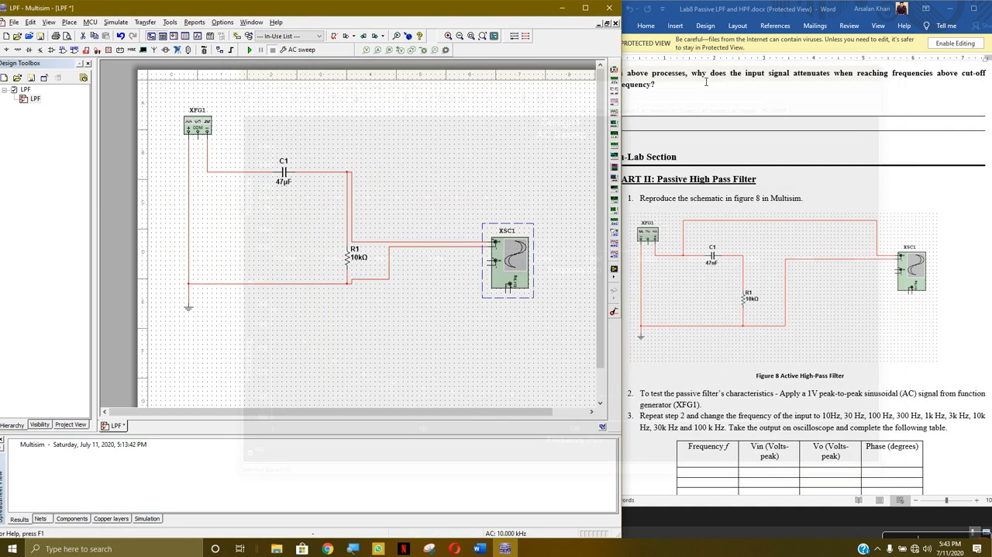
- Review the frequency parameters of the AC Sweep analysis and close its settings
{"action": "left_click", "coordinate": [301, 50]}
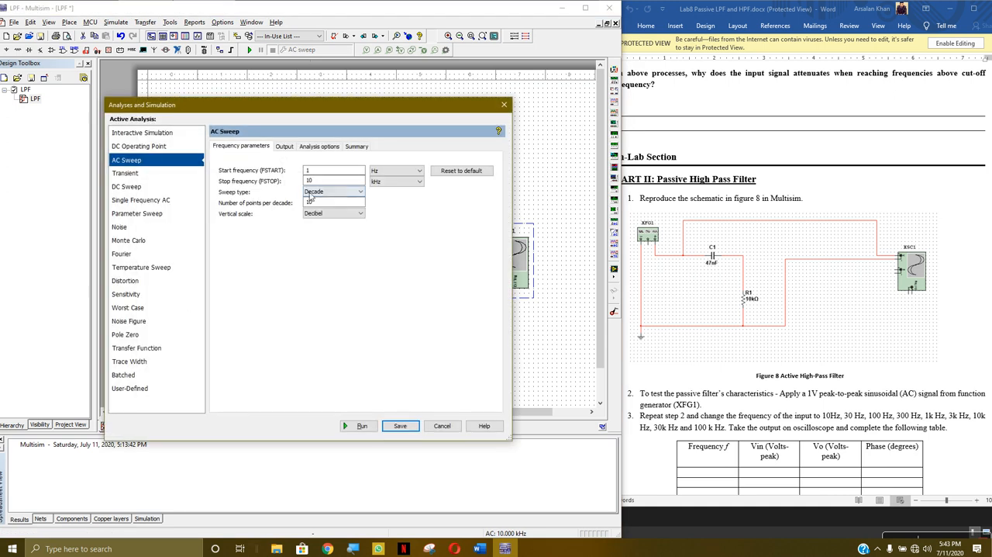
{"action": "left_click", "coordinate": [504, 105]}
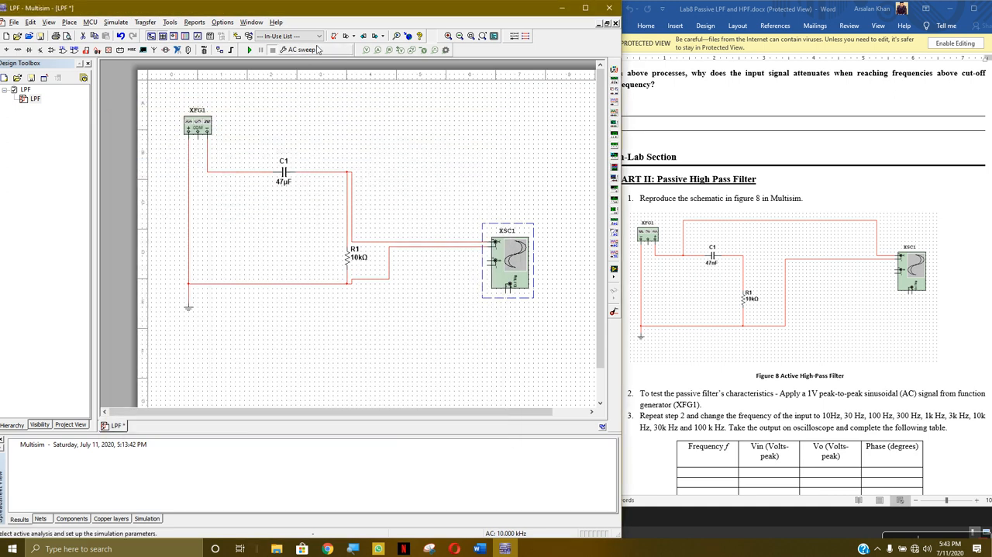
{"action": "left_click", "coordinate": [325, 50]}
{"action": "left_click", "coordinate": [504, 104]}
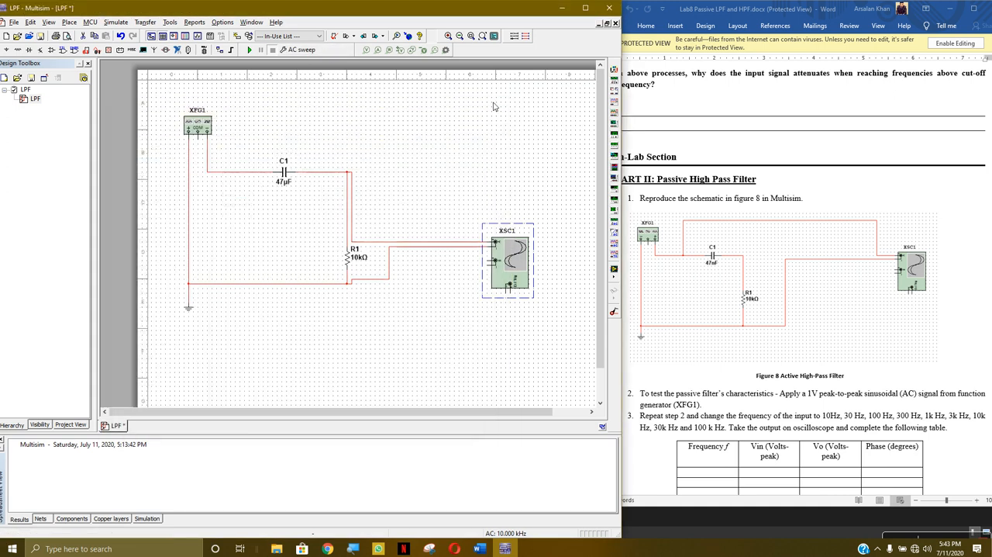
{"action": "right_click", "coordinate": [317, 51]}
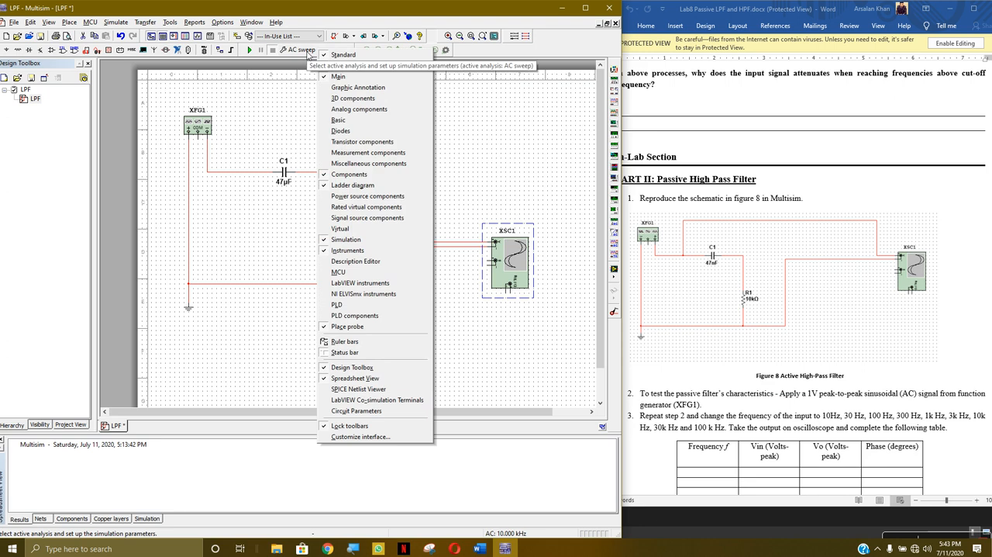
{"action": "left_click", "coordinate": [271, 76]}
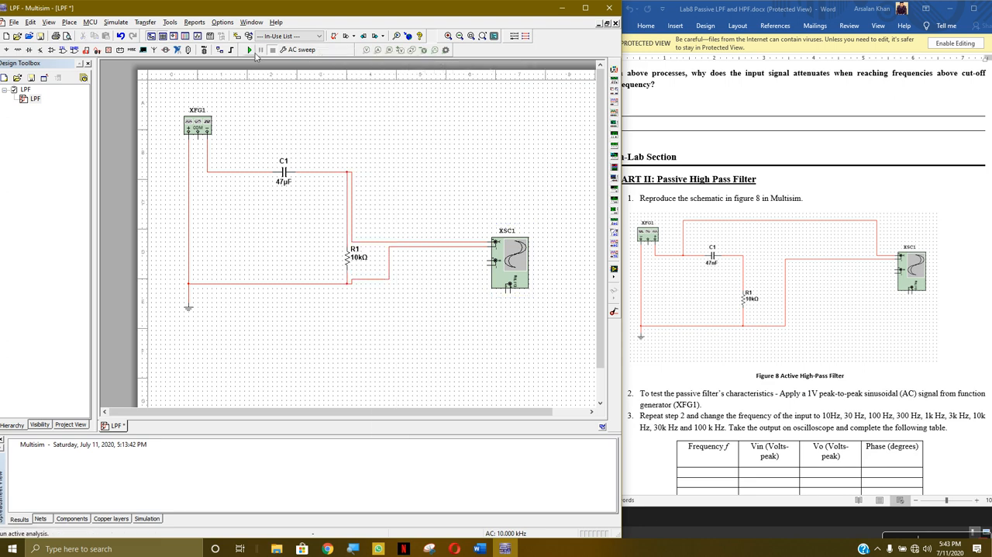
{"action": "right_click", "coordinate": [254, 52]}
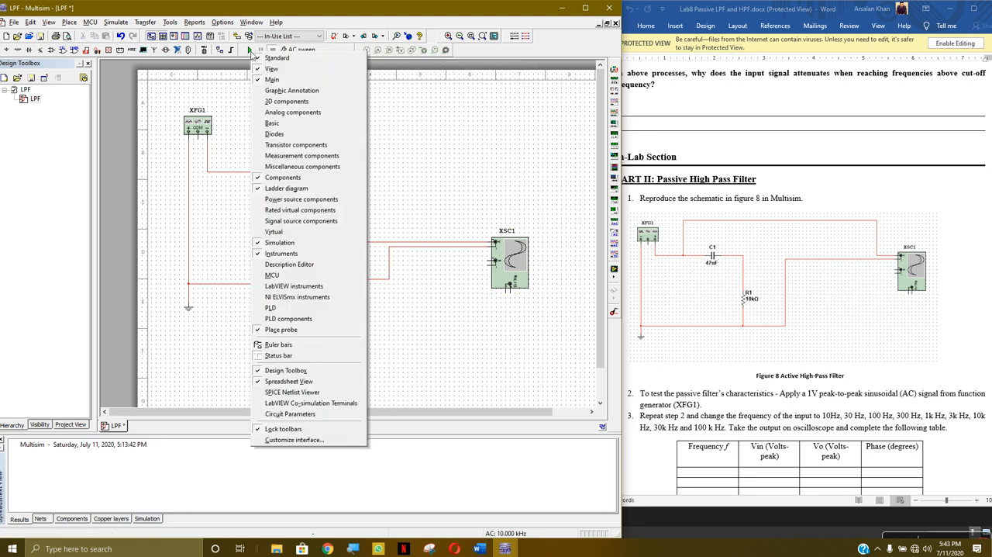
{"action": "left_click", "coordinate": [221, 82]}
- Run the AC Sweep again and look through the Oscilloscope-XSC1 and AC Sweep pages of the Grapher View, closing it at the end
{"action": "left_click", "coordinate": [116, 22]}
{"action": "left_click", "coordinate": [138, 33]}
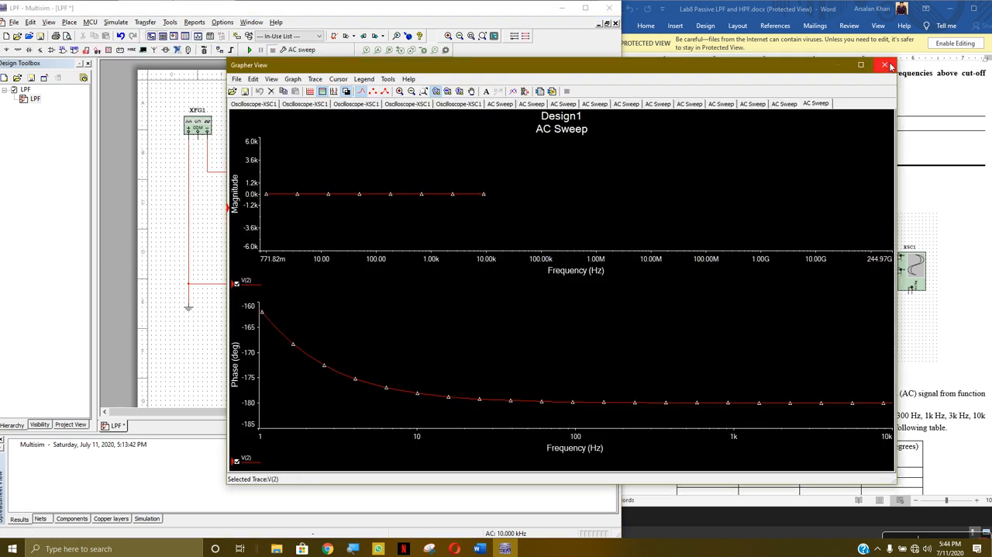
{"action": "left_click", "coordinate": [304, 104]}
{"action": "left_click", "coordinate": [265, 105]}
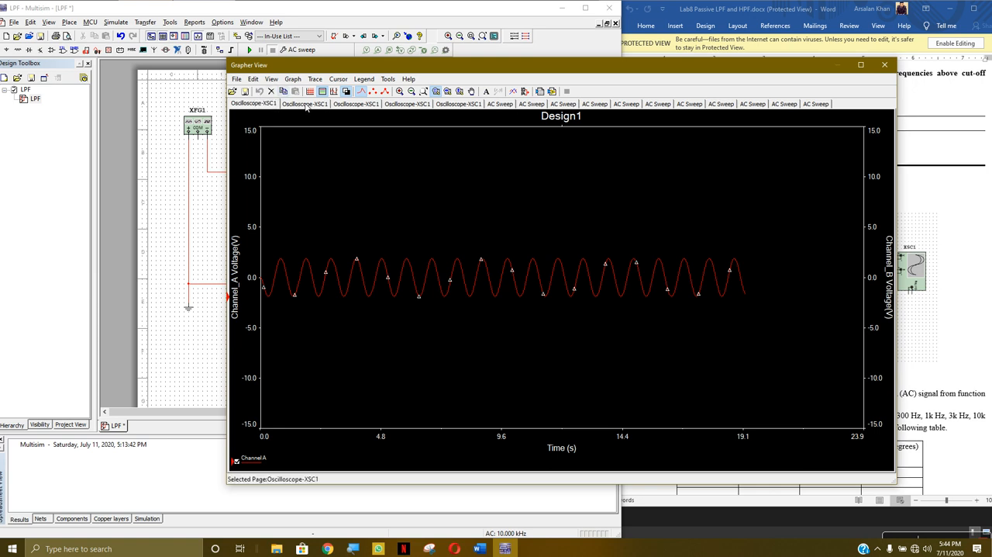
{"action": "left_click", "coordinate": [397, 105]}
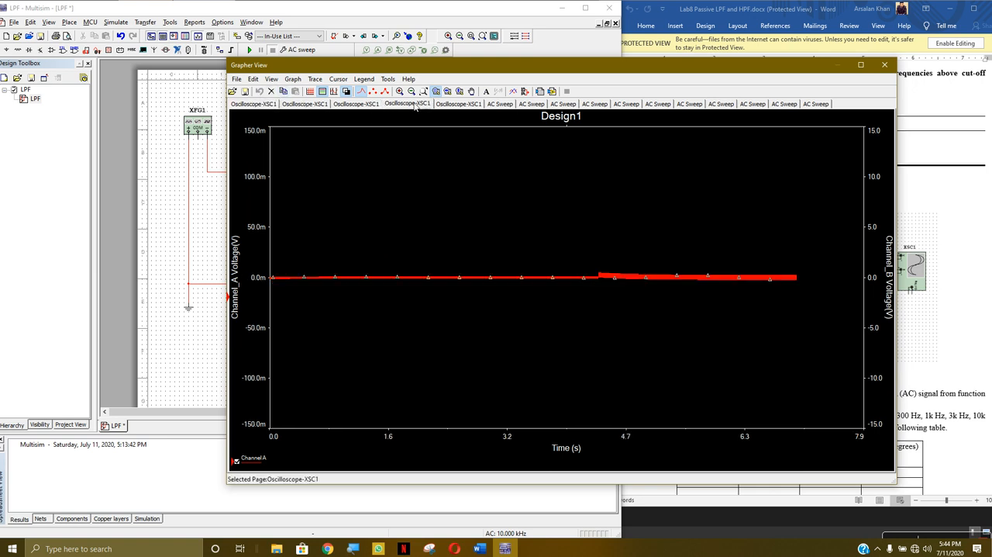
{"action": "left_click", "coordinate": [361, 106]}
{"action": "left_click", "coordinate": [399, 107]}
{"action": "left_click", "coordinate": [446, 107]}
{"action": "left_click", "coordinate": [497, 107]}
{"action": "left_click", "coordinate": [528, 106]}
{"action": "left_click", "coordinate": [566, 107]}
{"action": "left_click", "coordinate": [593, 106]}
{"action": "left_click", "coordinate": [625, 106]}
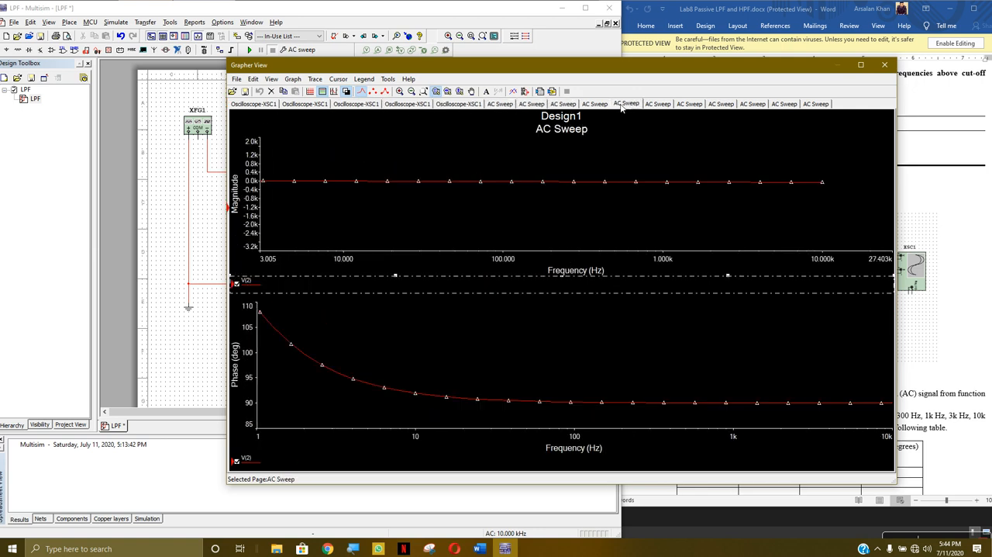
{"action": "left_click", "coordinate": [813, 105]}
{"action": "left_click", "coordinate": [884, 65]}
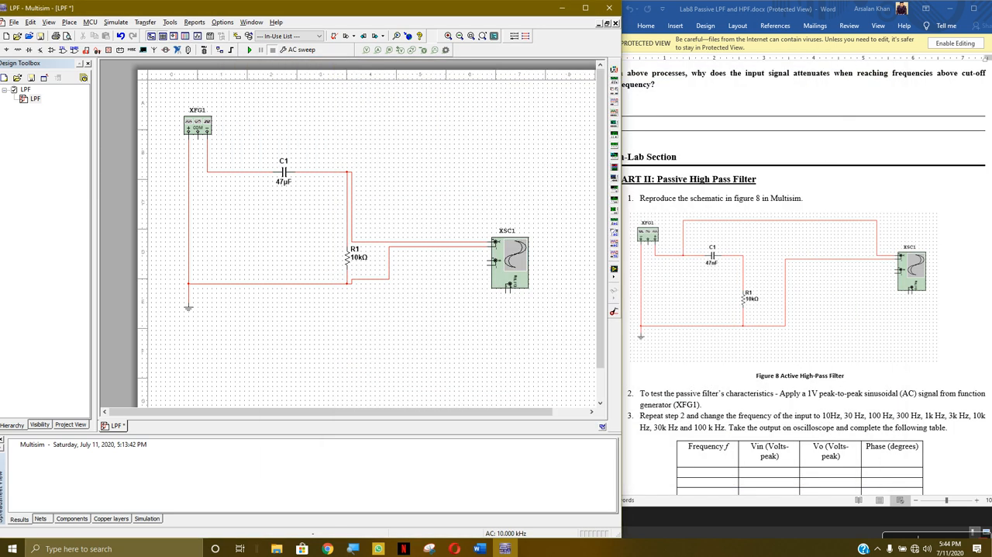
- Create a new blank design and bring its empty schematic sheet into view
{"action": "left_click", "coordinate": [15, 24]}
{"action": "left_click", "coordinate": [31, 43]}
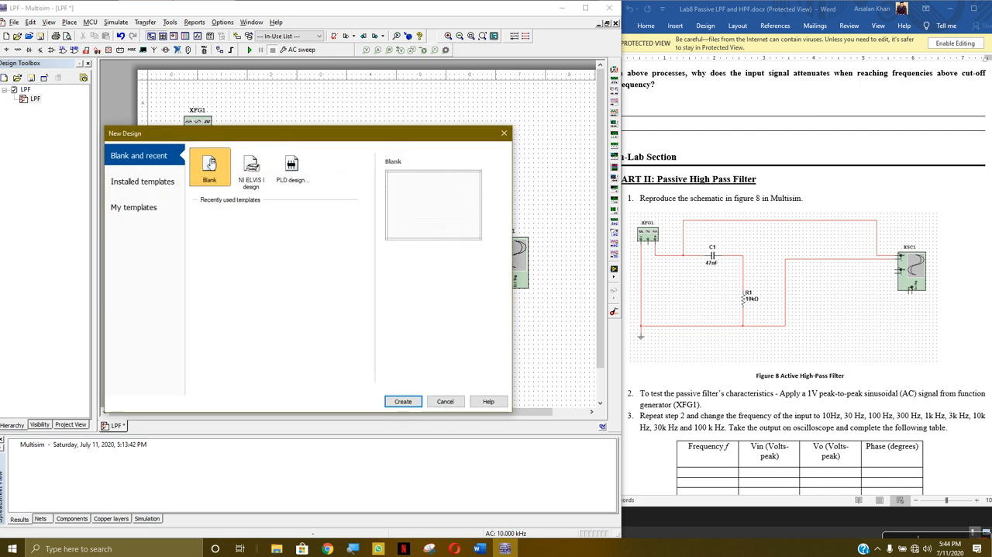
{"action": "left_click", "coordinate": [402, 401]}
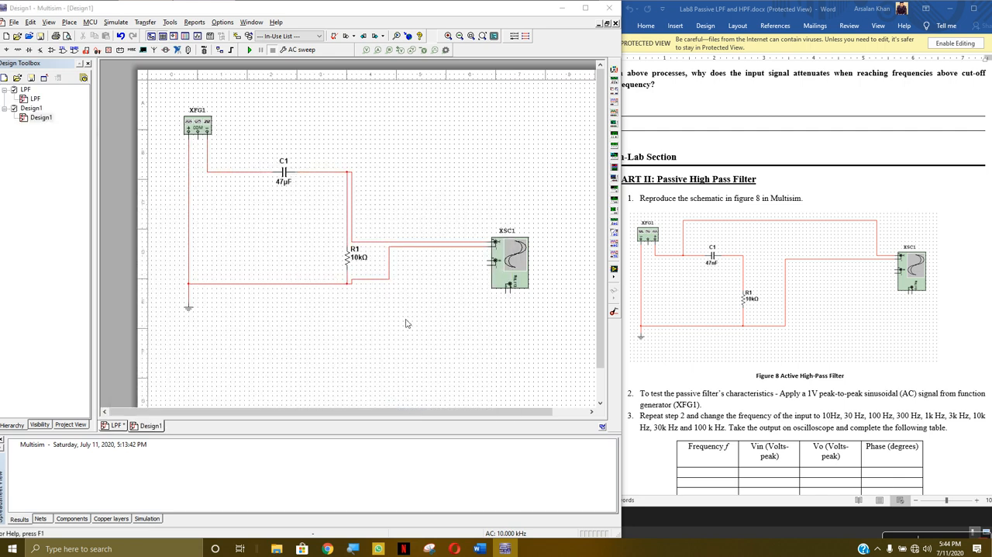
{"action": "left_click", "coordinate": [562, 7]}
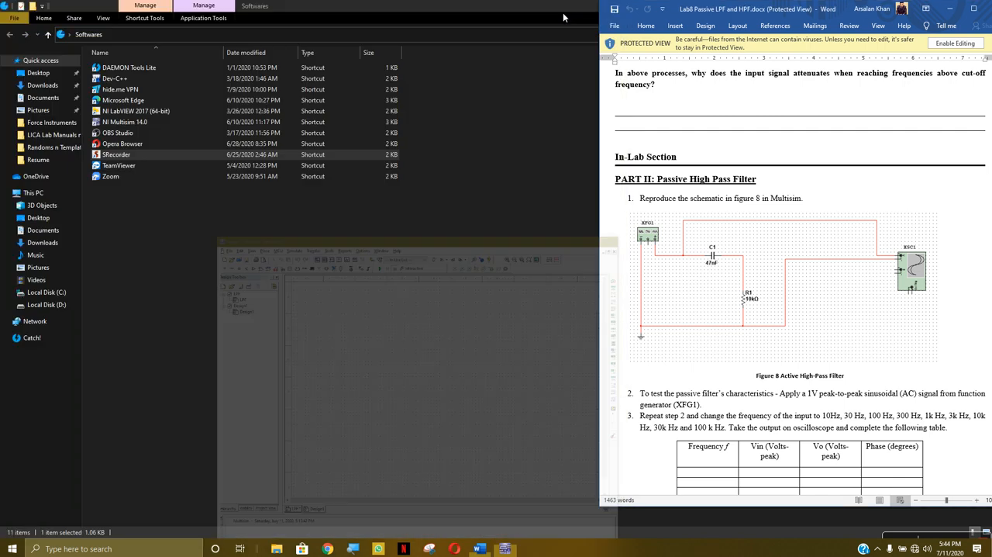
{"action": "left_click", "coordinate": [505, 548]}
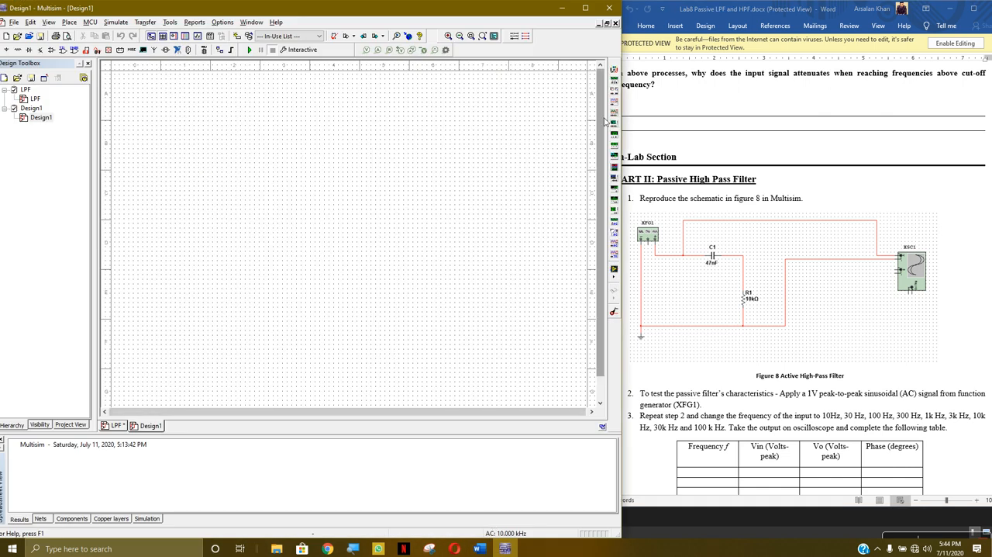
- Place a function generator near the sheet's upper left corner and a GROUND power source well below it
{"action": "left_click", "coordinate": [614, 81]}
{"action": "left_click", "coordinate": [160, 150]}
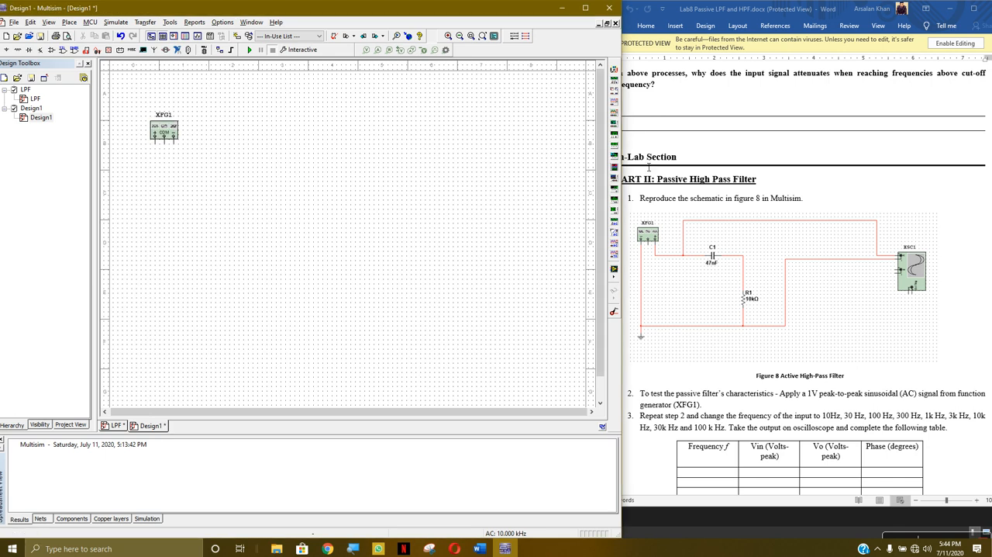
{"action": "left_click", "coordinate": [6, 49]}
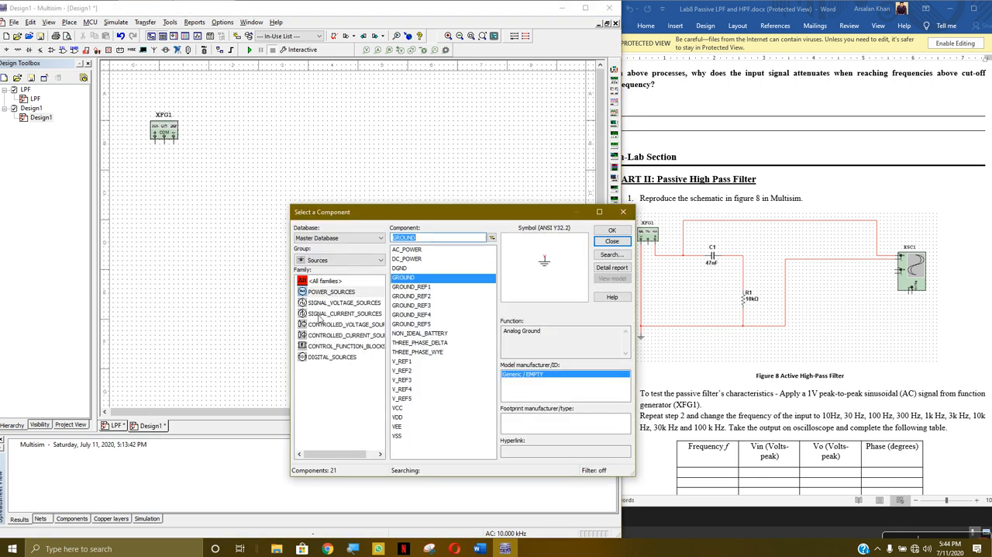
{"action": "left_click", "coordinate": [611, 242]}
{"action": "left_click", "coordinate": [170, 272]}
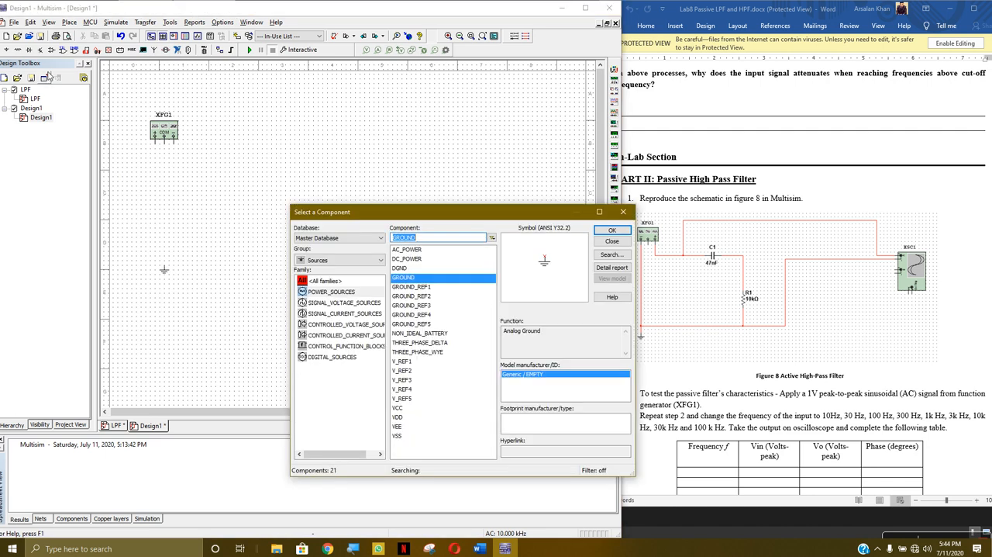
- Place a 47 µF capacitor to the lower right of function generator XFG1
{"action": "left_click", "coordinate": [18, 50]}
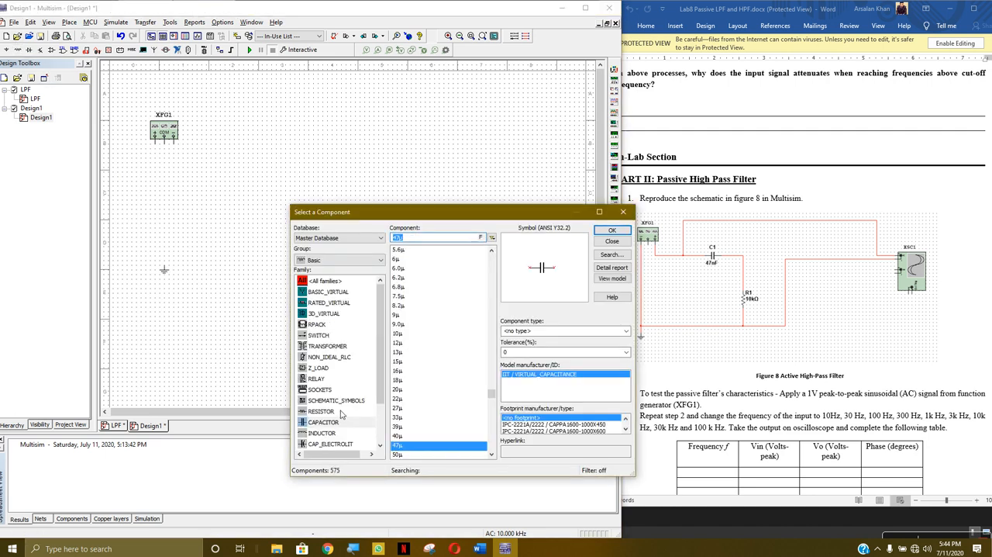
{"action": "left_click", "coordinate": [611, 232]}
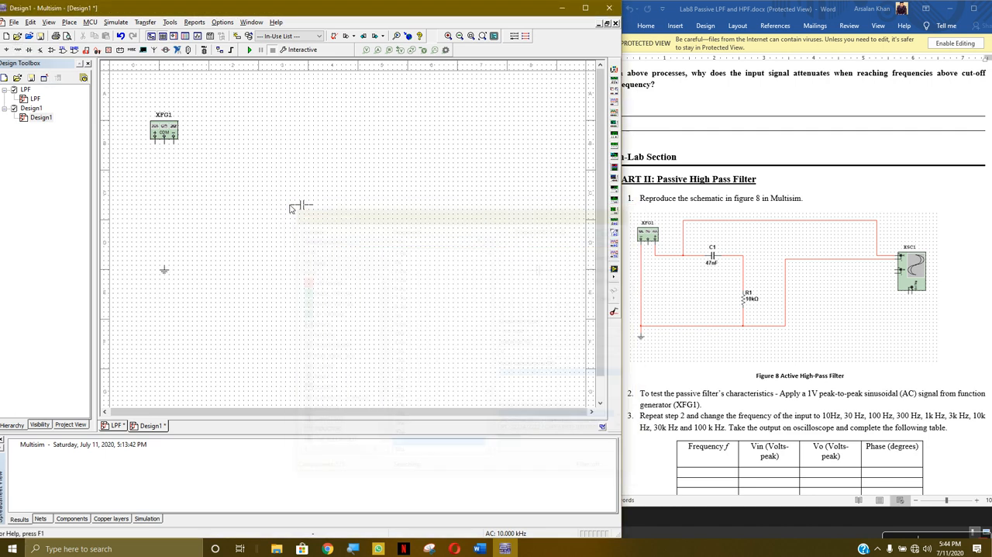
{"action": "left_click", "coordinate": [237, 176]}
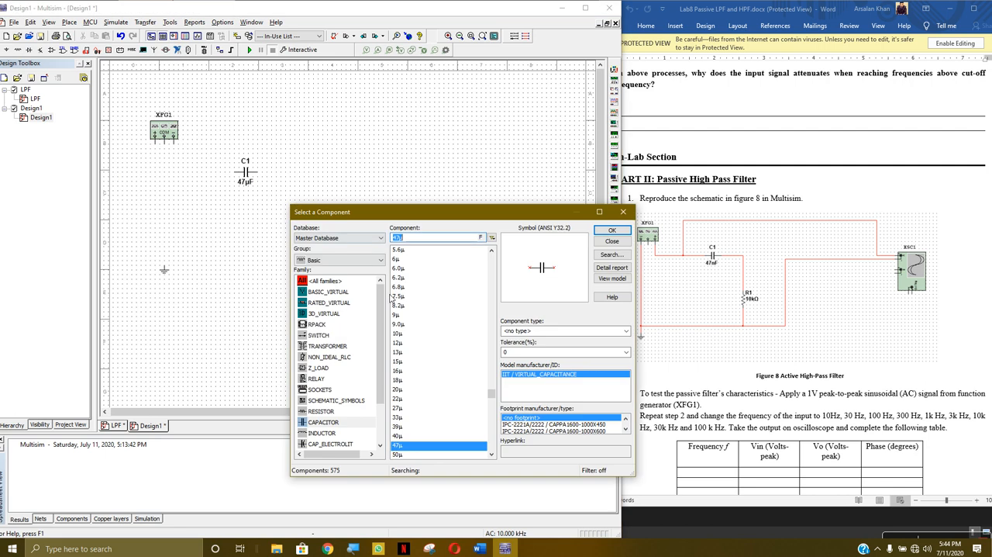
- Place a 1 kΩ resistor to the lower right of C1 and a two-channel oscilloscope at the right of the sheet
{"action": "left_click", "coordinate": [321, 411]}
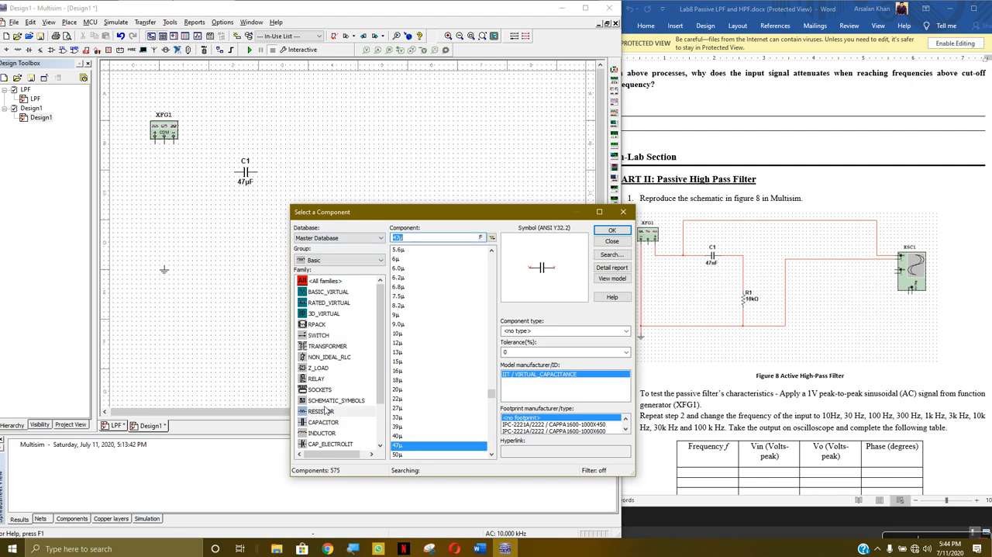
{"action": "left_click", "coordinate": [608, 232]}
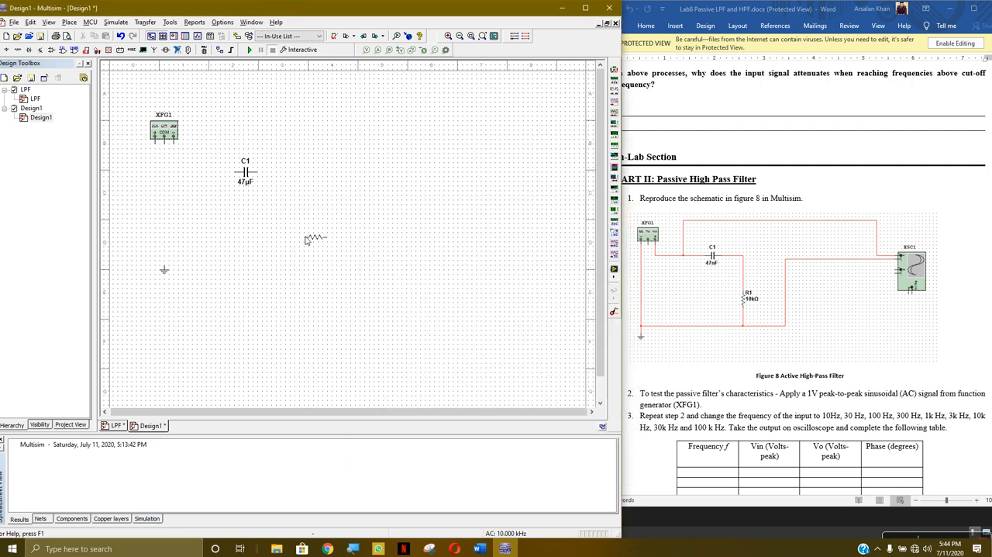
{"action": "left_click", "coordinate": [310, 235]}
{"action": "left_click", "coordinate": [612, 241]}
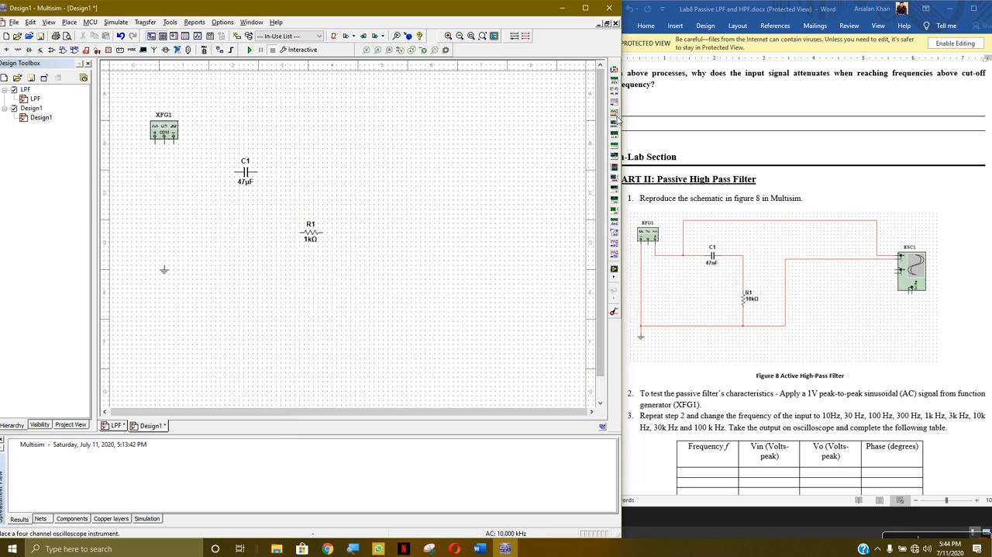
{"action": "left_click", "coordinate": [614, 103]}
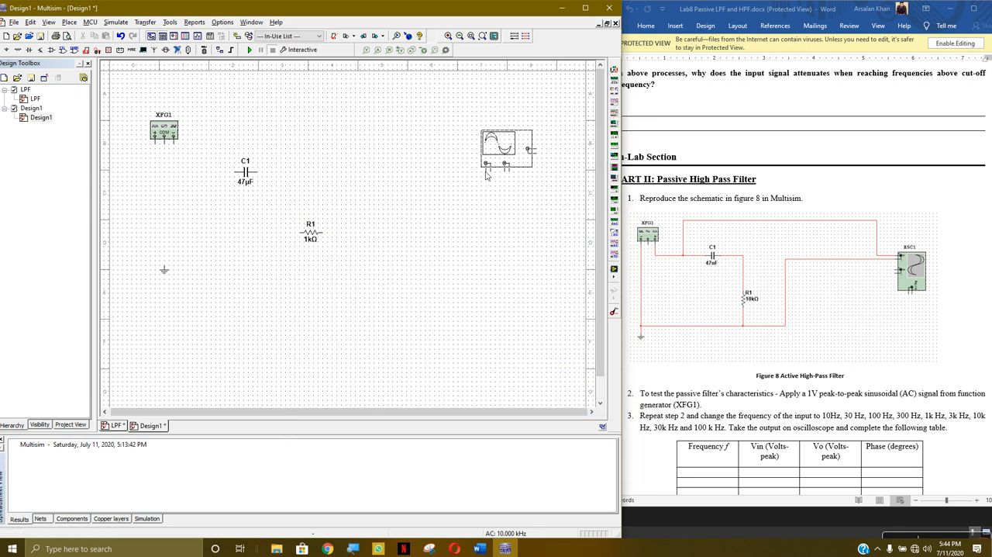
{"action": "left_click", "coordinate": [444, 185]}
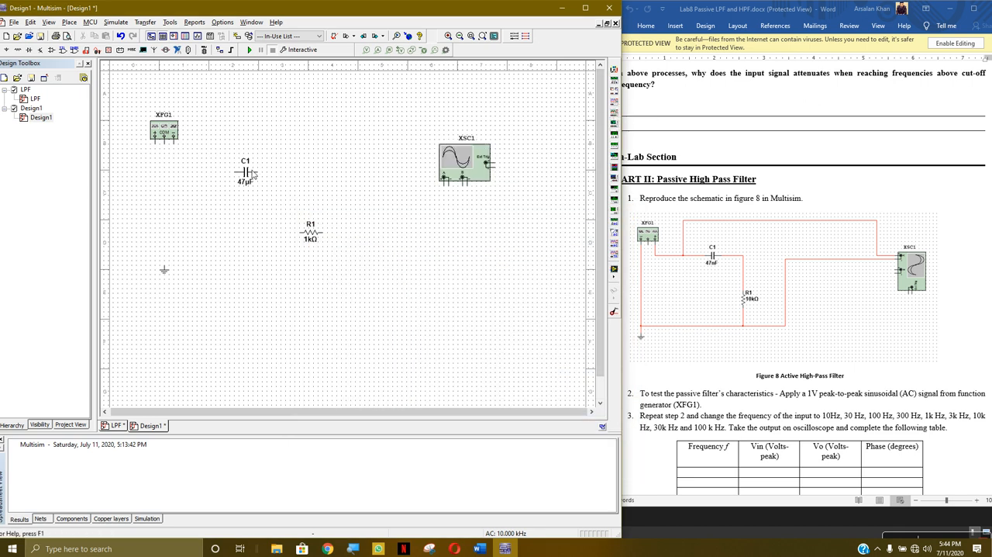
- Wire XFG1's negative terminal to the left end of C1 and rotate resistor R1 90° clockwise
{"action": "left_click", "coordinate": [175, 147]}
{"action": "left_click", "coordinate": [238, 173]}
{"action": "right_click", "coordinate": [317, 236]}
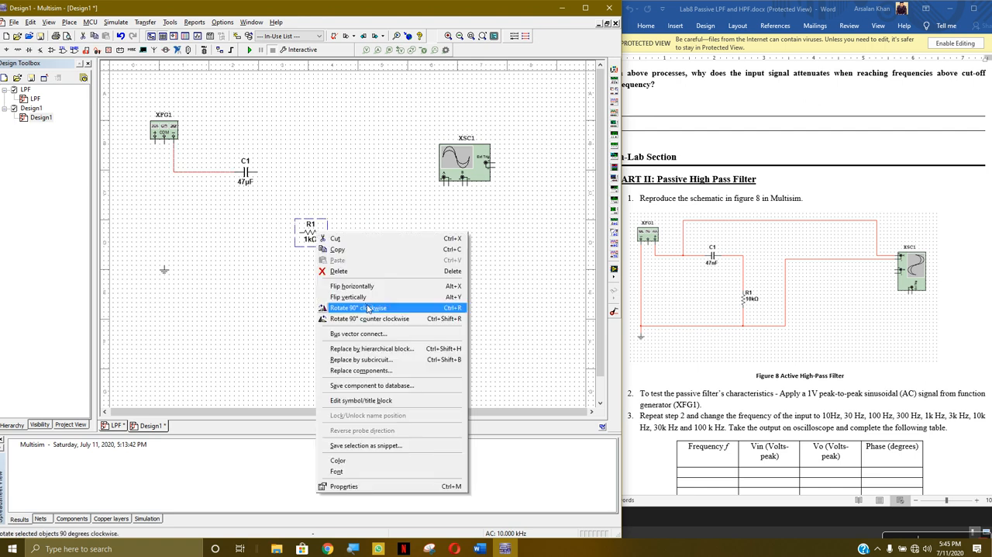
{"action": "left_click", "coordinate": [367, 308]}
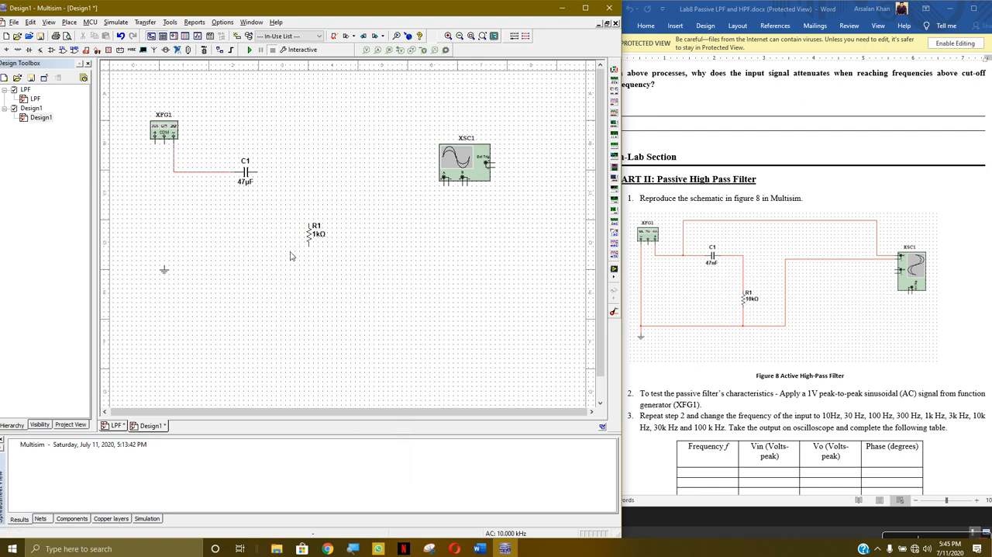
- Wire C1's right end to the upper end of R1, and connect R1's lower end and XFG1's positive terminal to ground
{"action": "left_click", "coordinate": [253, 172]}
{"action": "left_click", "coordinate": [313, 228]}
{"action": "left_click", "coordinate": [310, 248]}
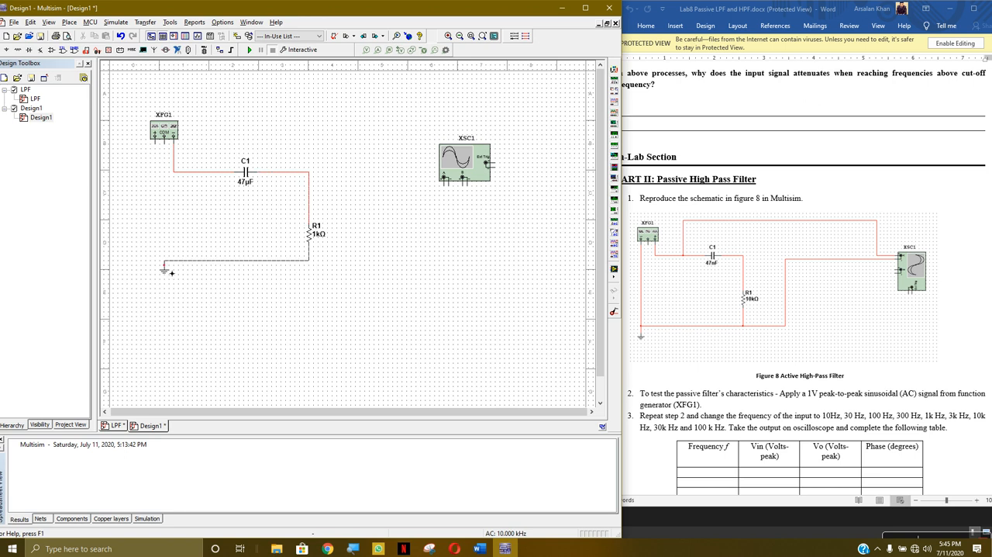
{"action": "left_click", "coordinate": [162, 151]}
- Connect XSC1's channel A across R1, positive to the C1-R1 node and negative to the ground wire
{"action": "left_click", "coordinate": [445, 183]}
{"action": "left_click", "coordinate": [310, 171]}
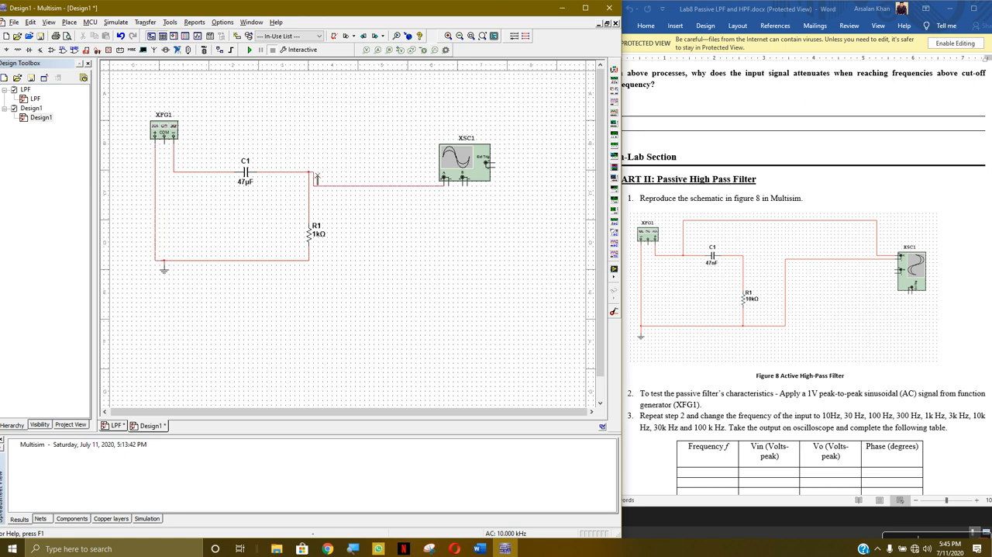
{"action": "left_click", "coordinate": [449, 185]}
{"action": "left_click", "coordinate": [316, 267]}
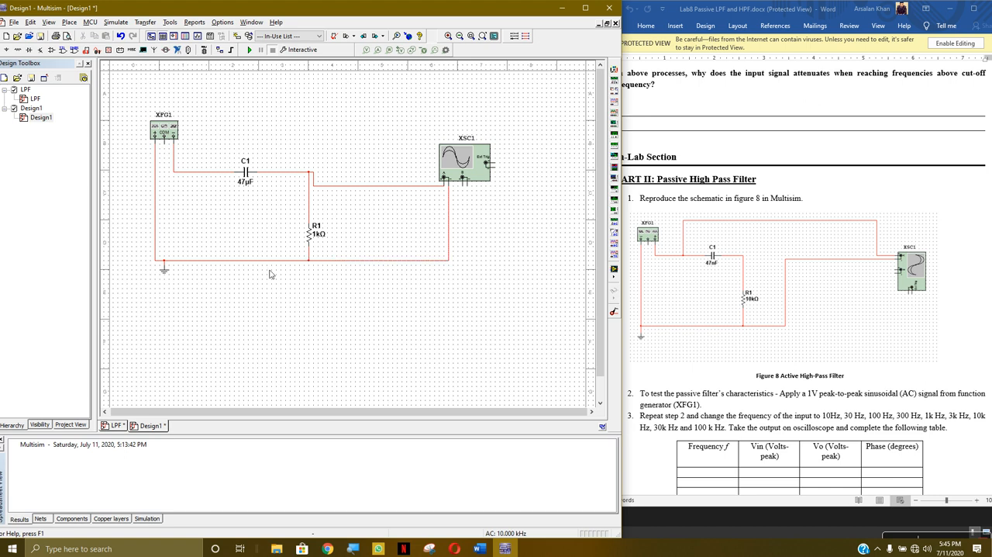
- Change the sine signal's amplitude in function generator XFG1's settings
{"action": "double_click", "coordinate": [171, 127]}
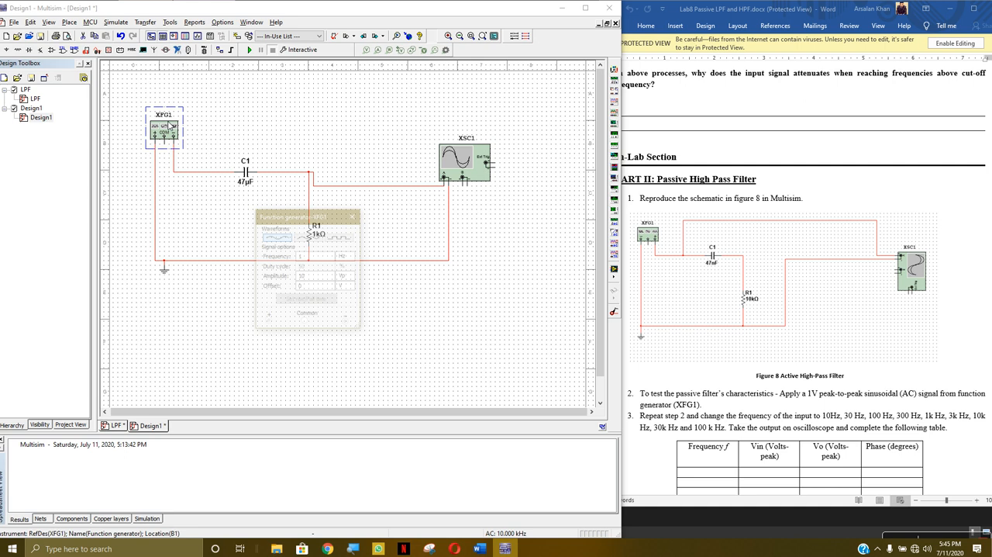
{"action": "left_click", "coordinate": [314, 277]}
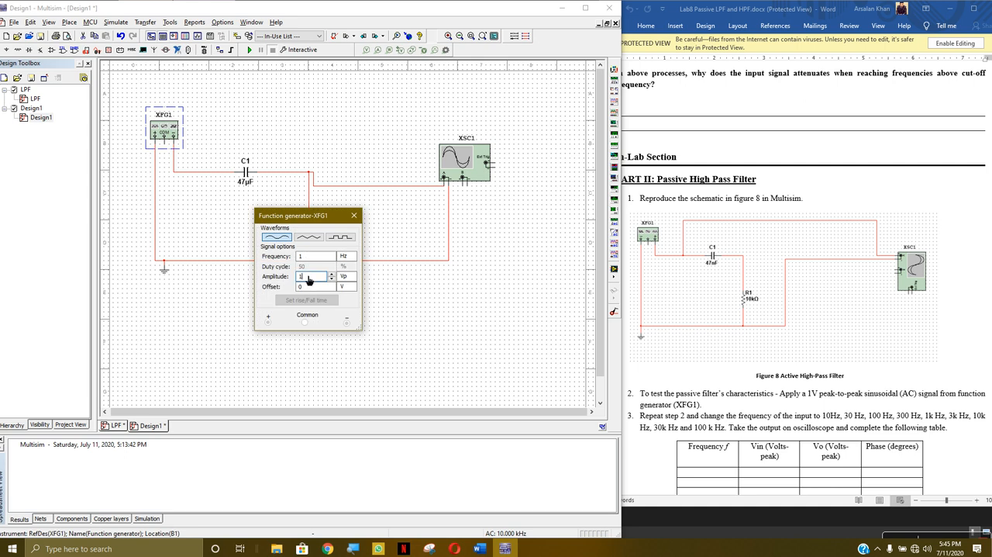
{"action": "left_click", "coordinate": [355, 216]}
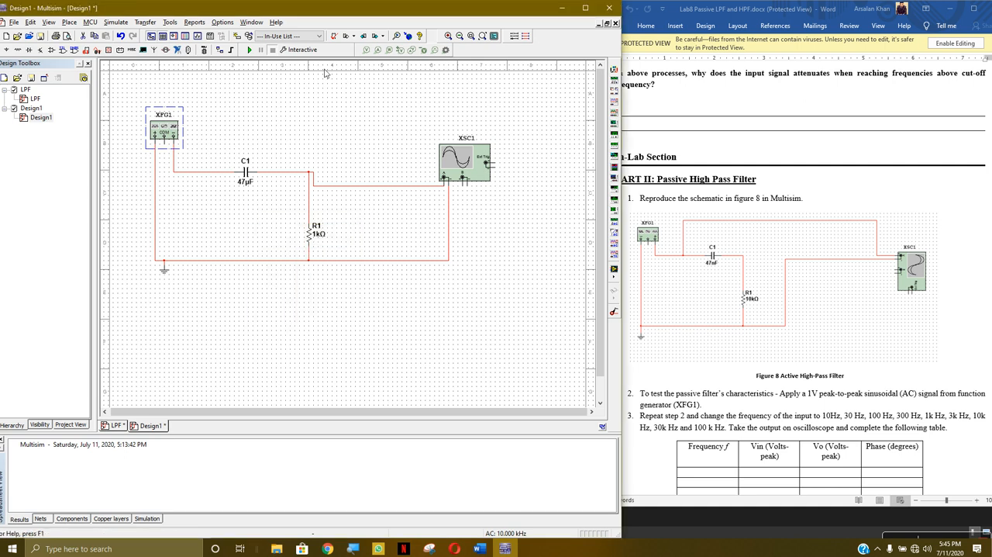
- Run the interactive simulation and set oscilloscope XSC1's timebase to 1 s/Div
{"action": "left_click", "coordinate": [301, 52]}
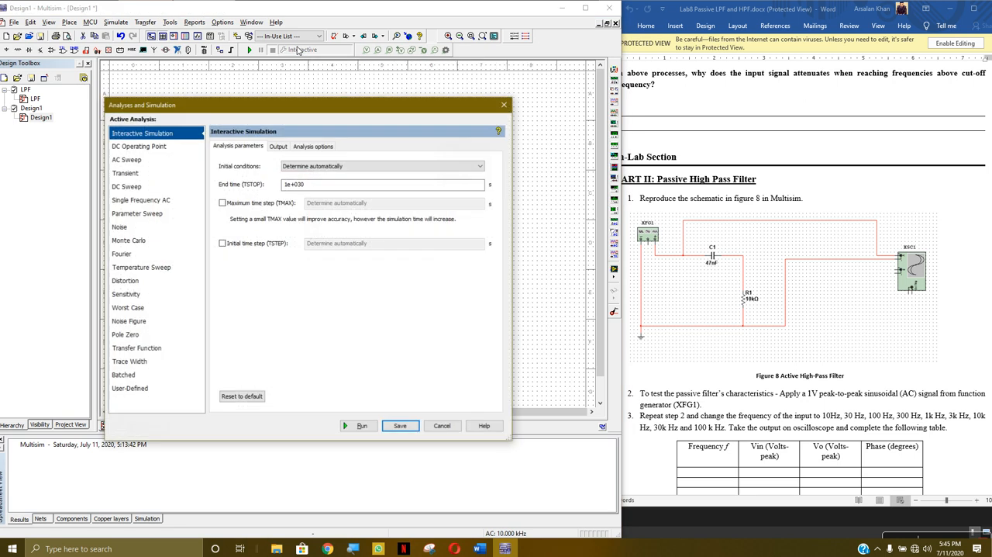
{"action": "left_click", "coordinate": [503, 103]}
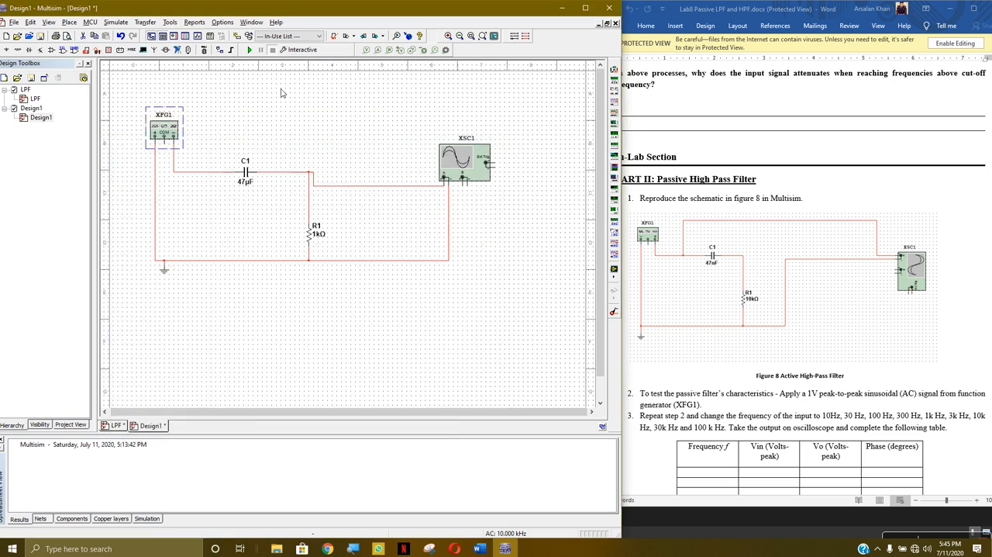
{"action": "left_click", "coordinate": [249, 49]}
{"action": "double_click", "coordinate": [461, 176]}
{"action": "left_click", "coordinate": [226, 352]}
{"action": "left_click", "coordinate": [227, 352]}
{"action": "left_click", "coordinate": [226, 353]}
{"action": "left_click", "coordinate": [227, 353]}
{"action": "left_click", "coordinate": [227, 353]}
{"action": "left_click", "coordinate": [227, 353]}
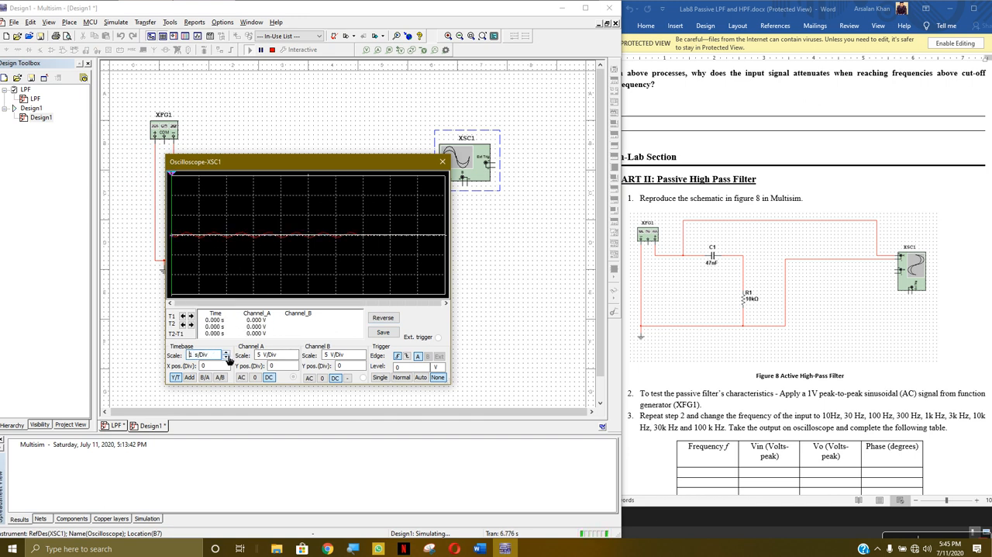
- Set XSC1's channel A scale to 500 mV/Div and move the oscilloscope window up and to the right
{"action": "left_click", "coordinate": [295, 353]}
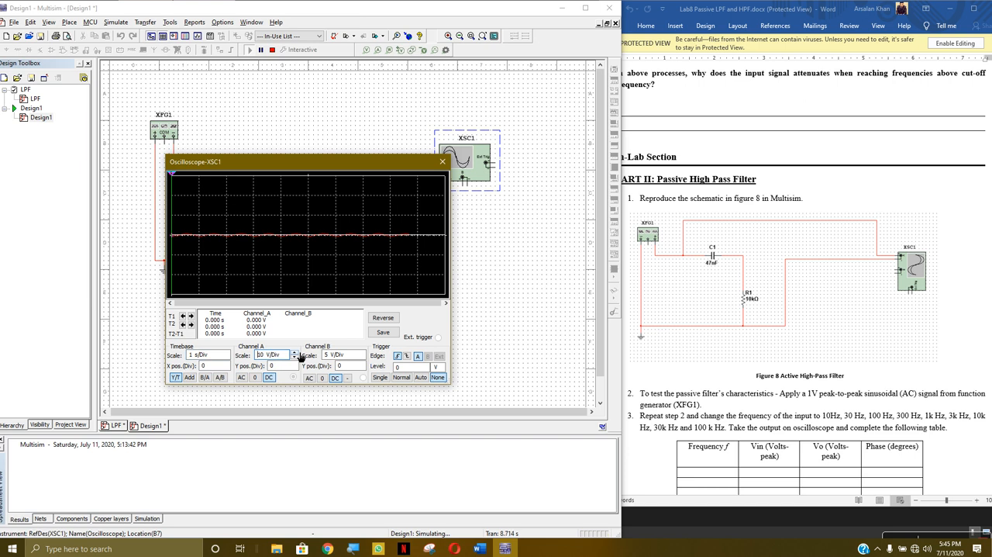
{"action": "left_click", "coordinate": [295, 356]}
{"action": "left_click", "coordinate": [294, 356]}
{"action": "left_click", "coordinate": [294, 357]}
{"action": "left_click", "coordinate": [295, 357]}
{"action": "left_click_drag", "start_coordinate": [302, 161], "coordinate": [363, 142]}
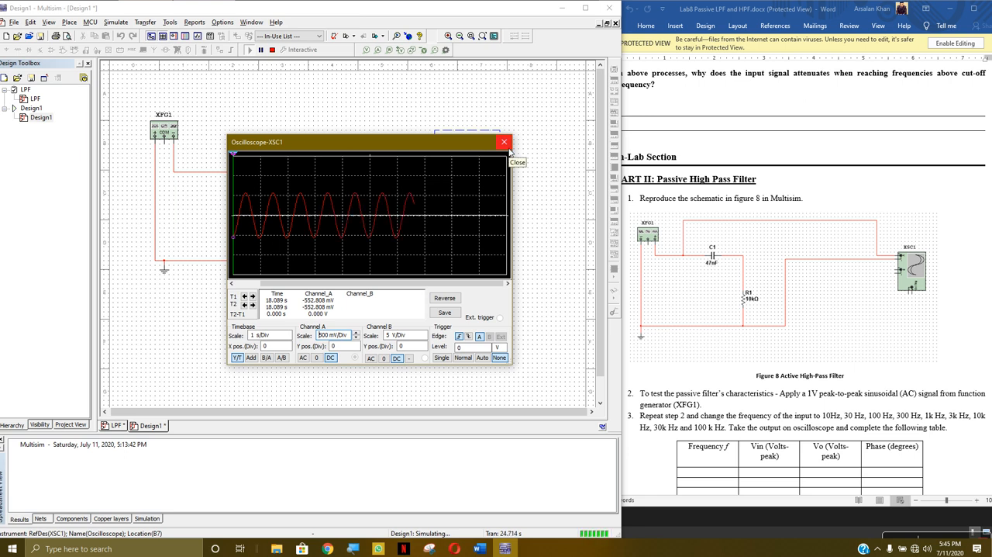
- Review the lab sheet's low pass and high pass filter theory, circuits and Bode plots, ending at the figure 8 schematic
{"action": "scroll", "coordinate": [845, 233], "scroll_direction": "up", "scroll_amount": 15}
{"action": "scroll", "coordinate": [845, 231], "scroll_direction": "up", "scroll_amount": 15}
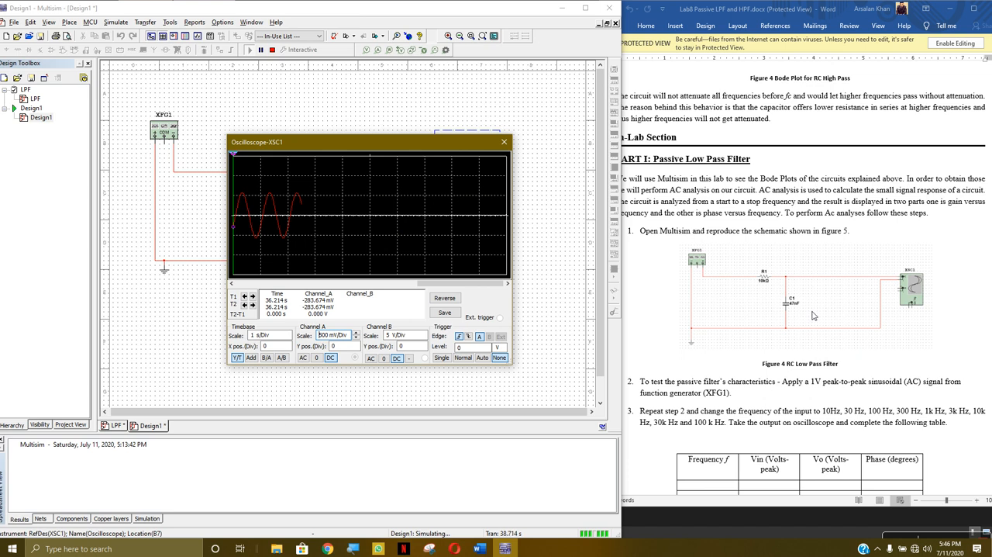
{"action": "scroll", "coordinate": [814, 315], "scroll_direction": "up", "scroll_amount": 10}
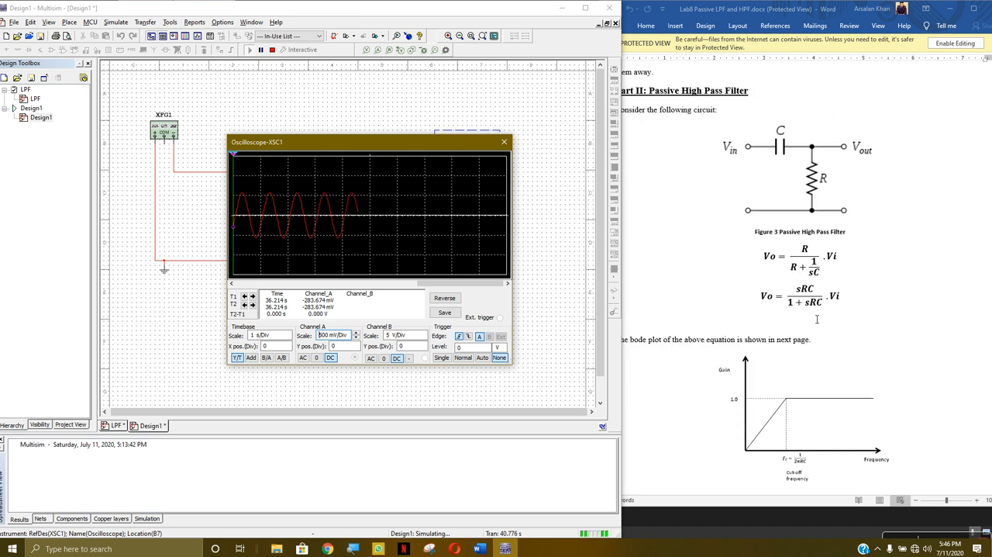
{"action": "scroll", "coordinate": [826, 178], "scroll_direction": "up", "scroll_amount": 10}
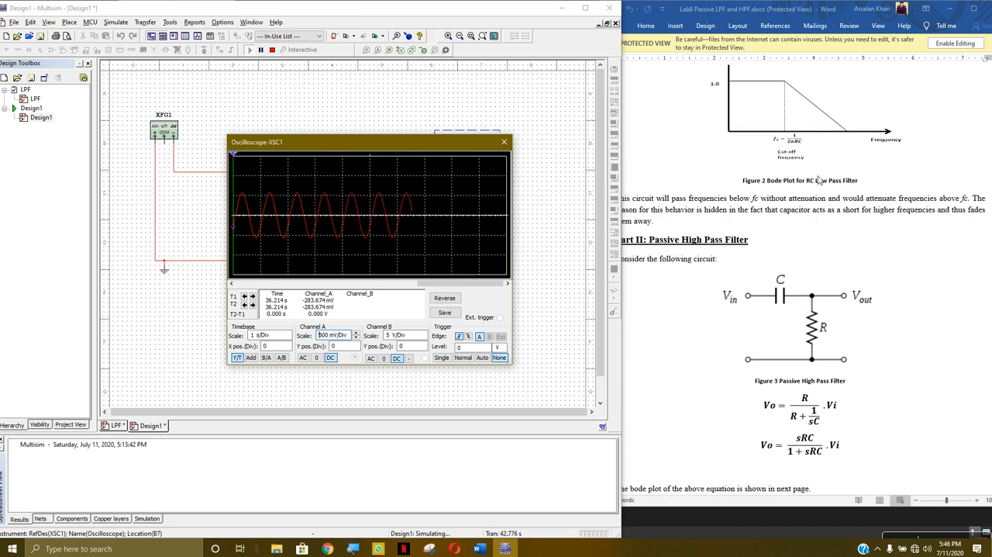
{"action": "scroll", "coordinate": [799, 186], "scroll_direction": "up", "scroll_amount": 3}
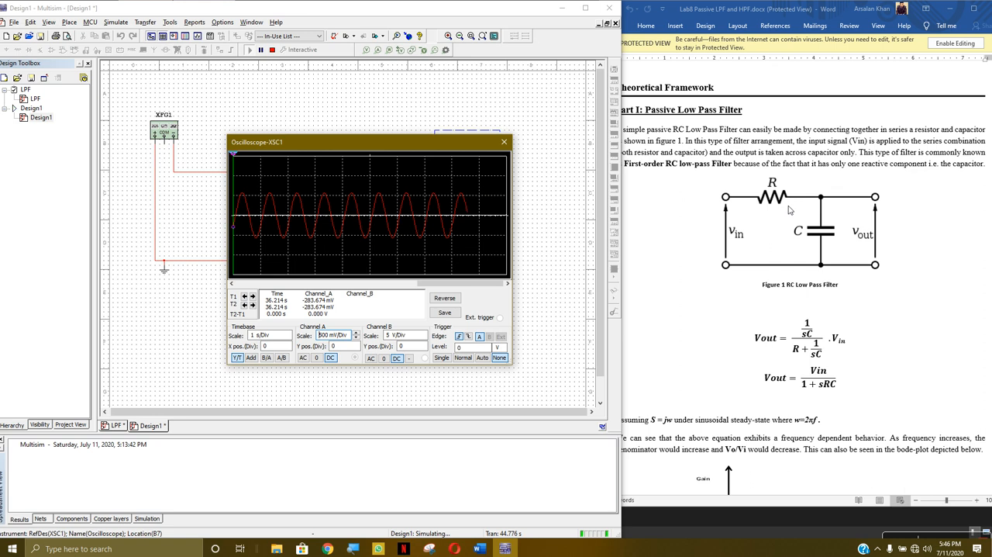
{"action": "scroll", "coordinate": [822, 252], "scroll_direction": "down", "scroll_amount": 10}
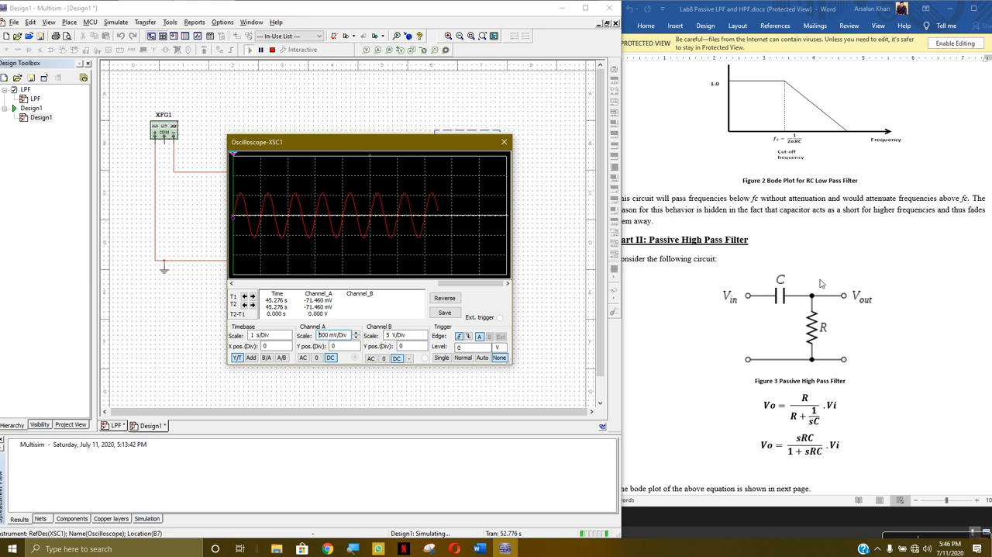
{"action": "scroll", "coordinate": [822, 284], "scroll_direction": "down", "scroll_amount": 2}
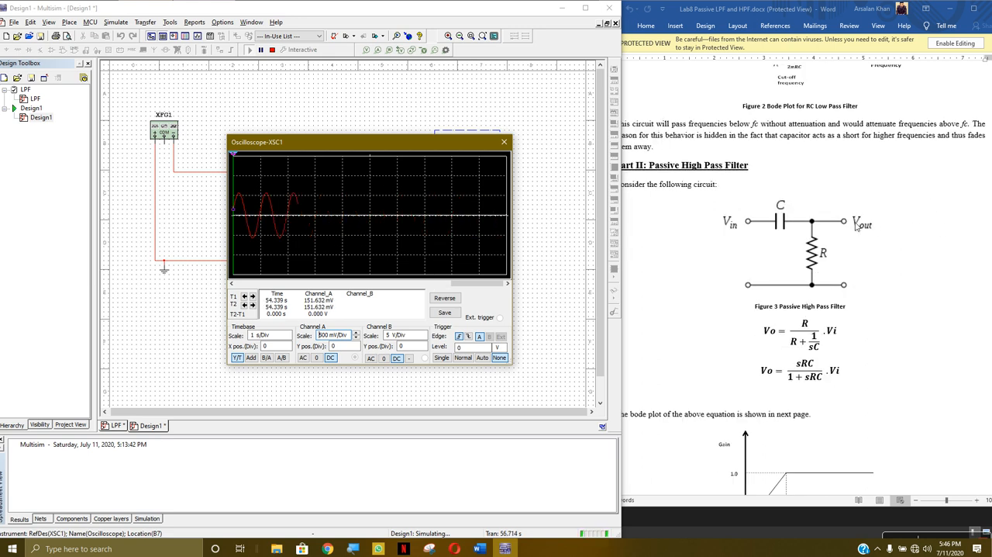
{"action": "scroll", "coordinate": [822, 271], "scroll_direction": "down", "scroll_amount": 20}
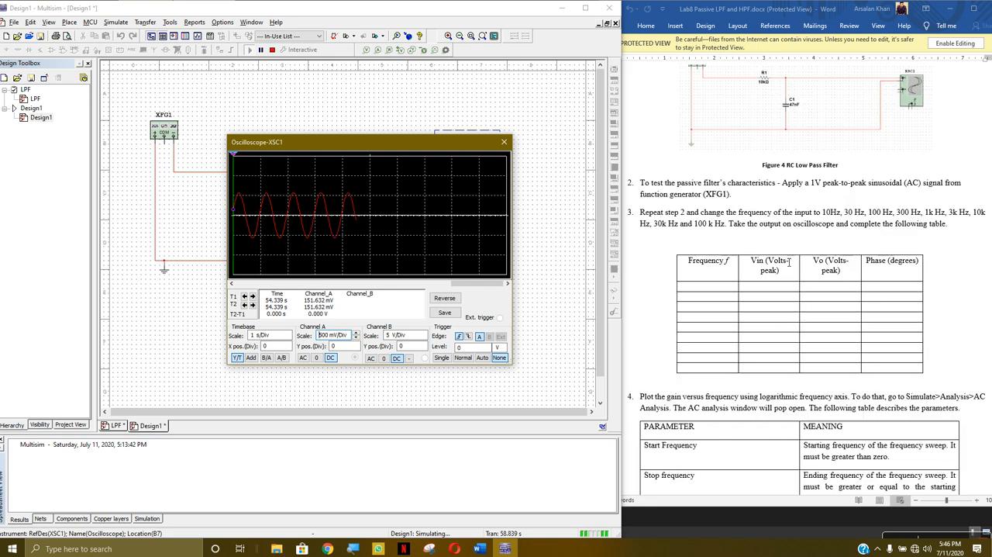
{"action": "scroll", "coordinate": [780, 317], "scroll_direction": "down", "scroll_amount": 20}
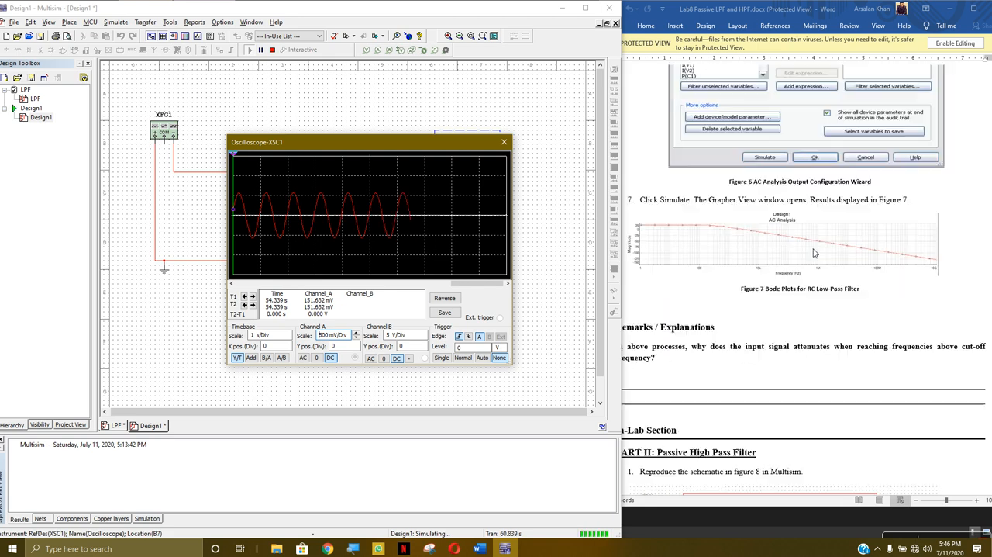
{"action": "scroll", "coordinate": [817, 238], "scroll_direction": "down", "scroll_amount": 6}
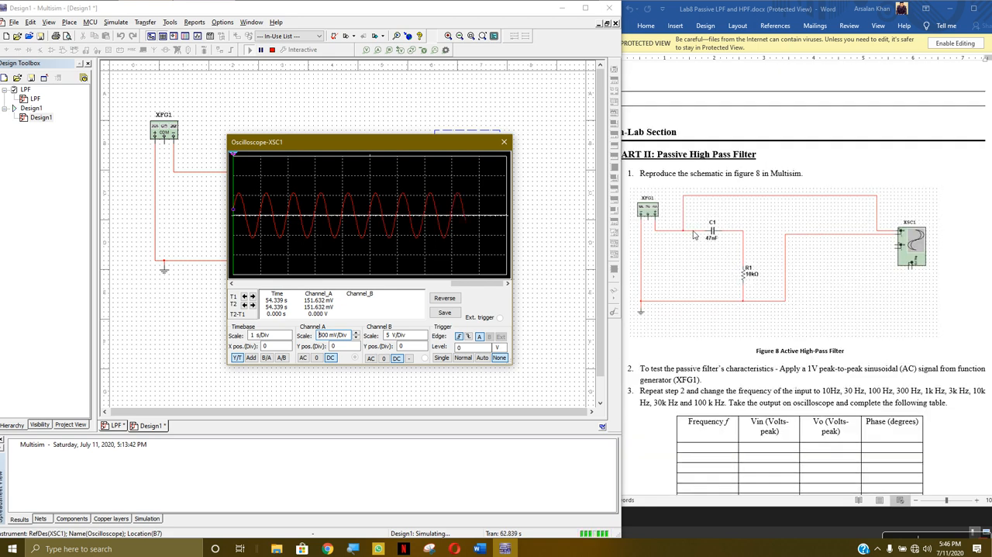
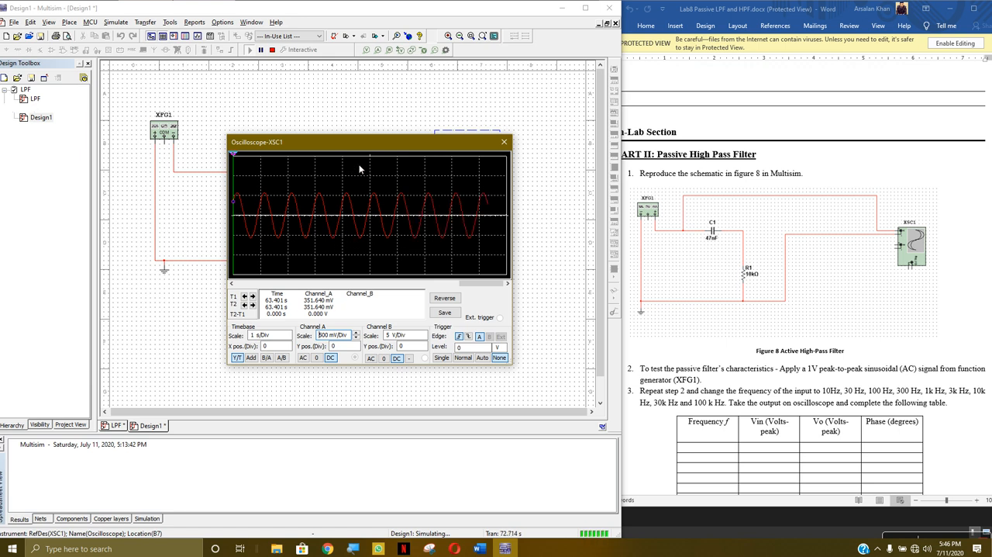
- Set oscilloscope XSC1's channel A scale to 1 V/Div and stop the simulation
{"action": "left_click", "coordinate": [357, 333]}
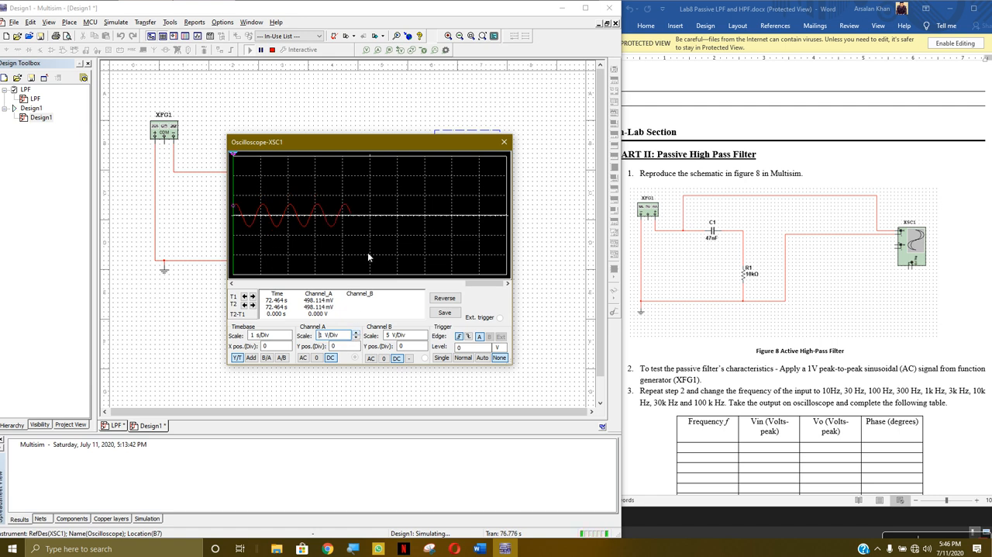
{"action": "left_click", "coordinate": [504, 142]}
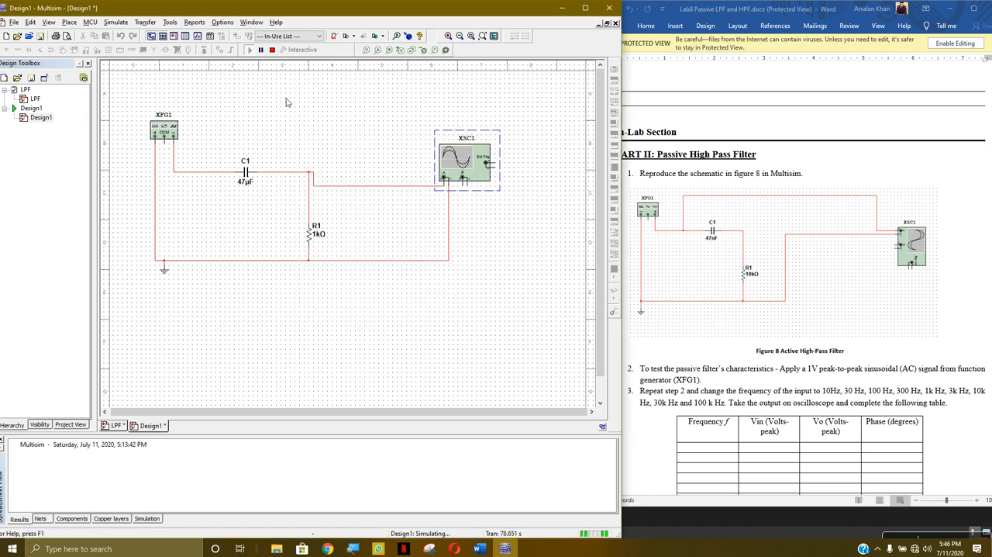
{"action": "left_click", "coordinate": [273, 50]}
- Replace XSC1's channel A wire from the C1–R1 node with one to the input side of C1, routed above the capacitor
{"action": "left_click", "coordinate": [356, 192]}
{"action": "left_click", "coordinate": [359, 187]}
{"action": "key", "text": "Delete"}
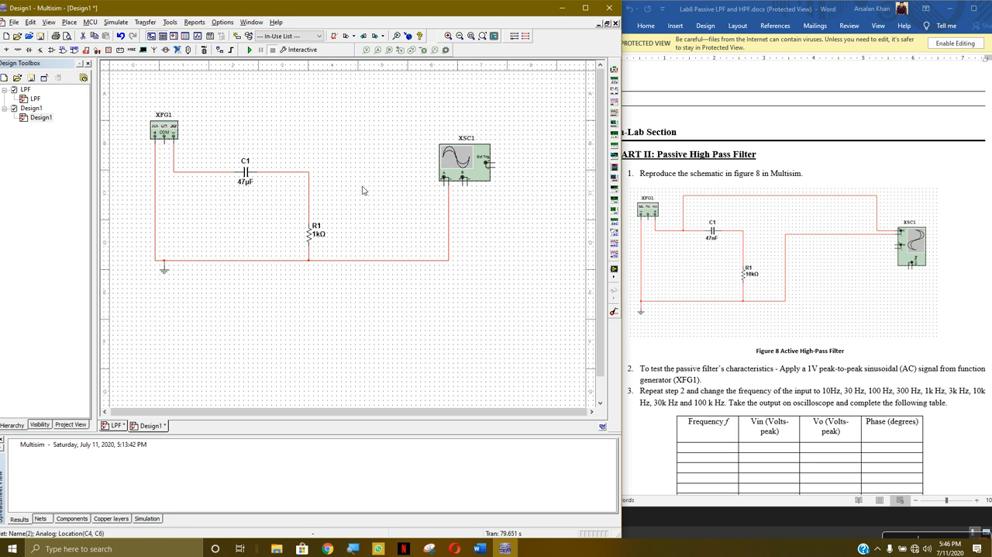
{"action": "left_click", "coordinate": [445, 181]}
{"action": "left_click", "coordinate": [211, 172]}
{"action": "left_click_drag", "start_coordinate": [315, 143], "coordinate": [318, 157]}
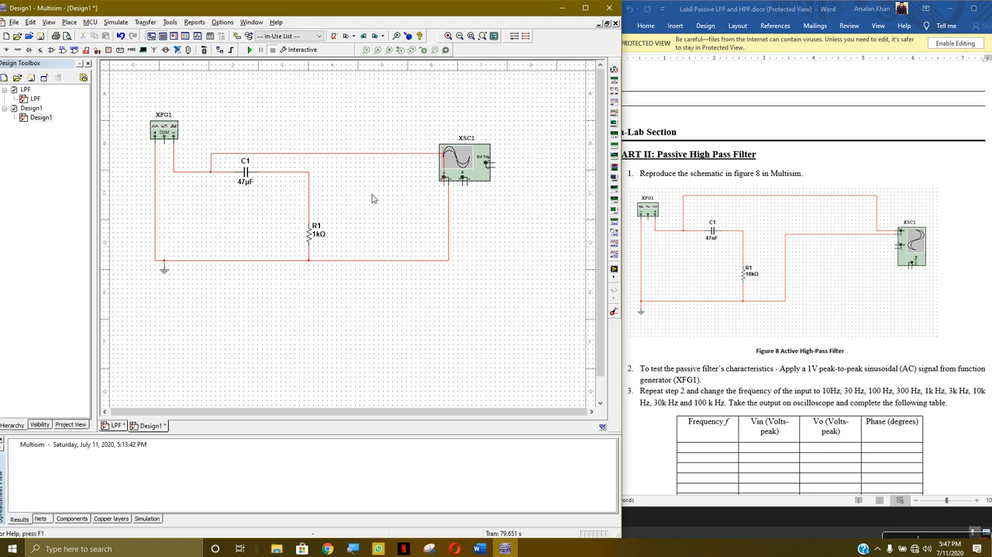
- Run the simulation to view the input signal on XSC1, set channel A's scale to 2 V/Div, and stop the run
{"action": "left_click", "coordinate": [249, 49]}
{"action": "double_click", "coordinate": [475, 186]}
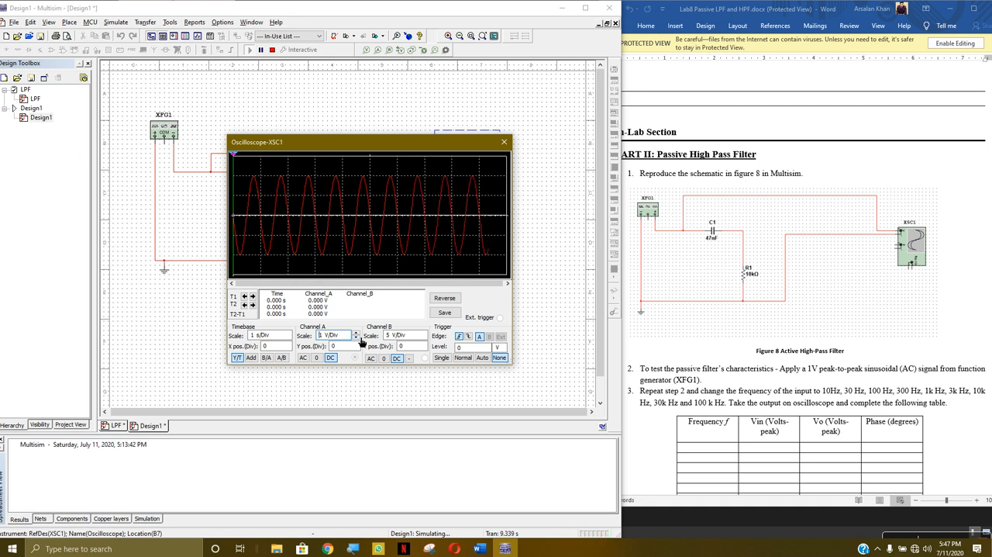
{"action": "left_click", "coordinate": [358, 332]}
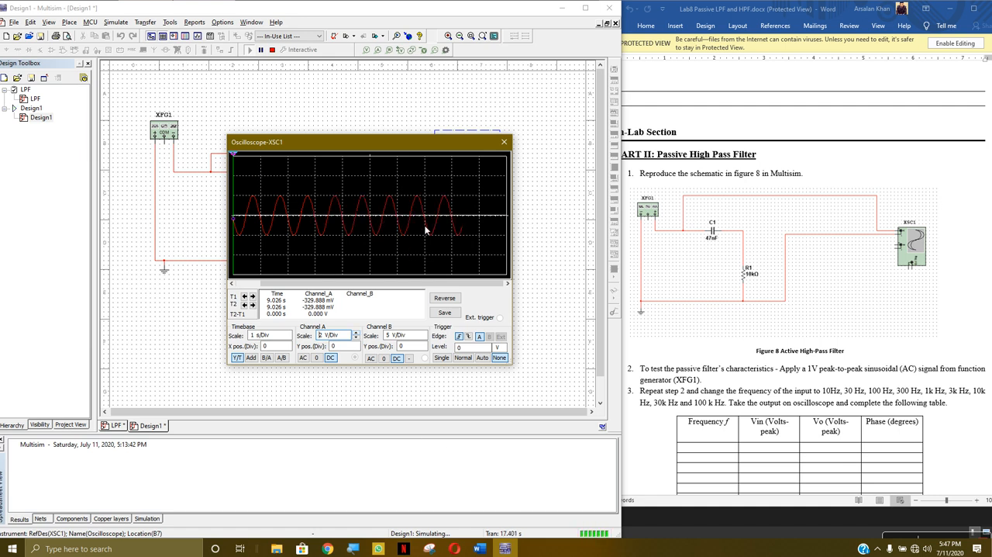
{"action": "left_click", "coordinate": [504, 142]}
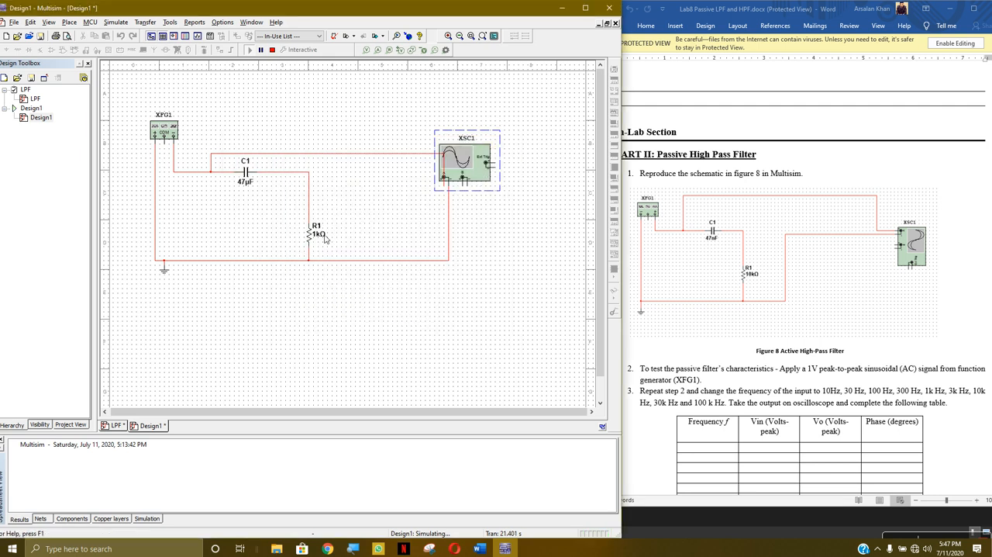
{"action": "left_click", "coordinate": [272, 50]}
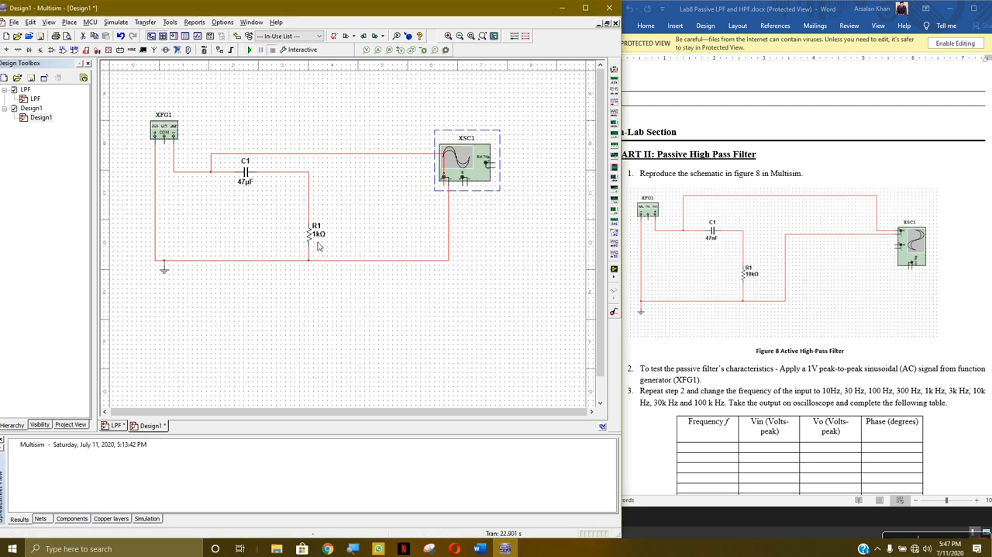
- Set resistor R1's resistance to 10k
{"action": "left_click", "coordinate": [318, 242]}
{"action": "type", "text": "10k"}
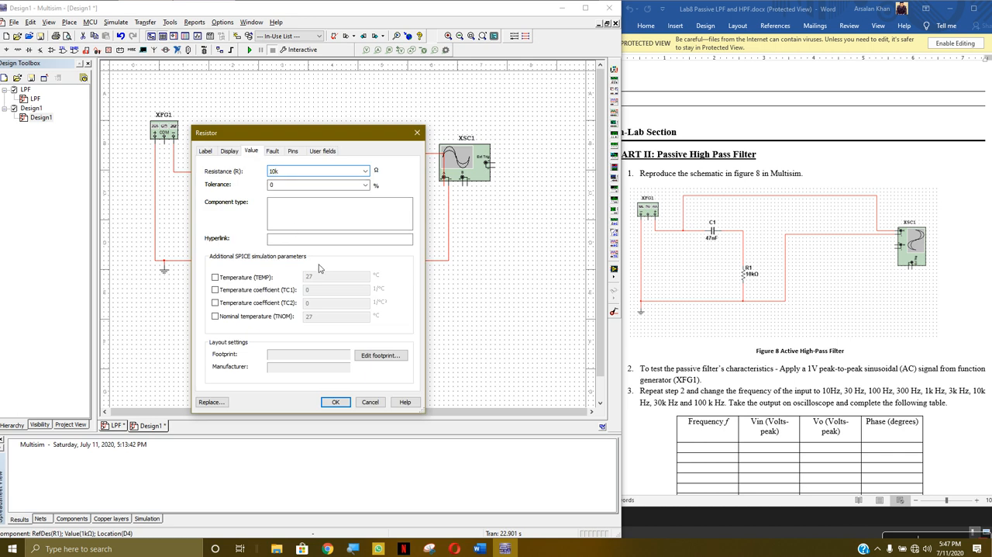
{"action": "left_click", "coordinate": [335, 402]}
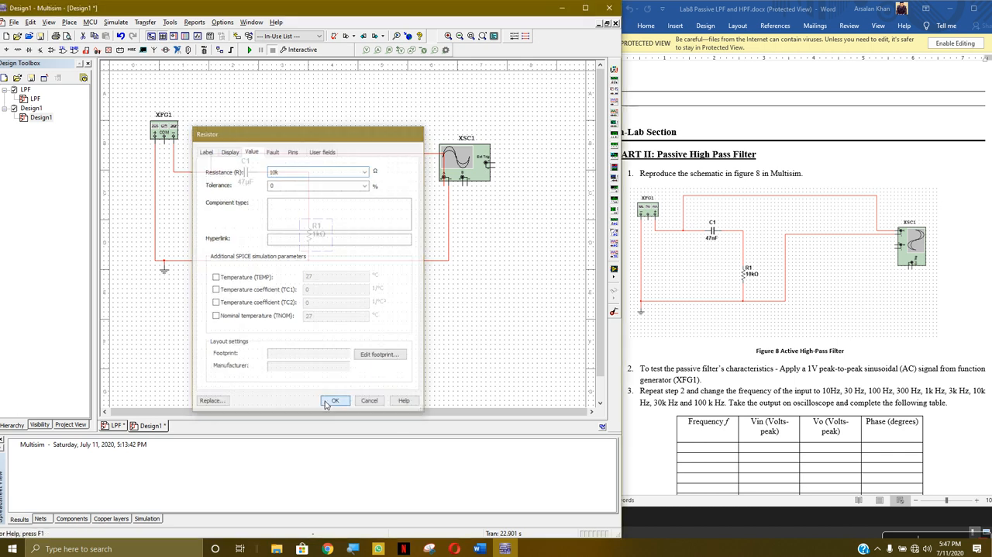
- Run the simulation, examine the input waveform on XSC1 with the new R1 value, and stop it
{"action": "left_click", "coordinate": [250, 49]}
{"action": "double_click", "coordinate": [475, 168]}
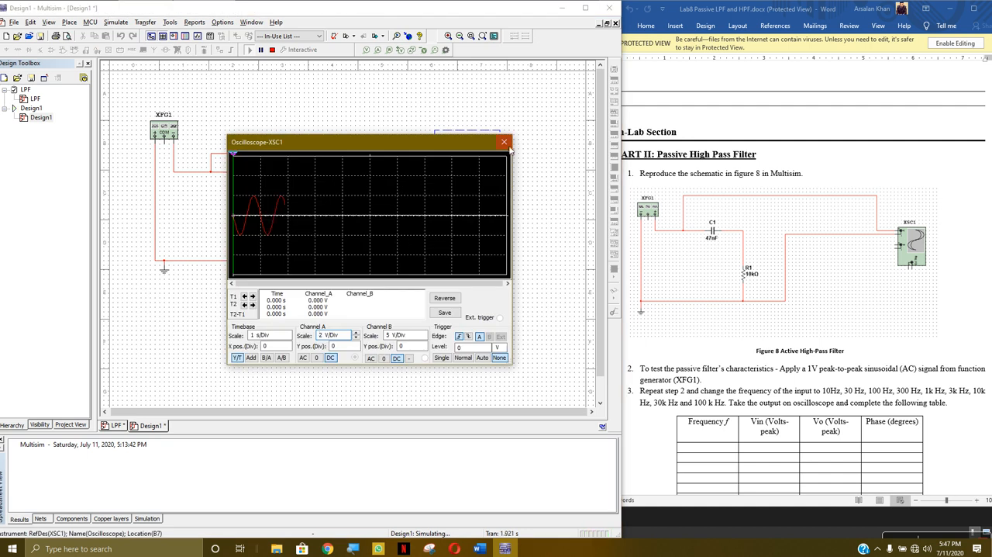
{"action": "left_click", "coordinate": [504, 142]}
{"action": "left_click", "coordinate": [272, 51]}
- Move XSC1's channel A connection from the input side of C1 to the node between C1 and R1
{"action": "left_click", "coordinate": [326, 155]}
{"action": "key", "text": "Delete"}
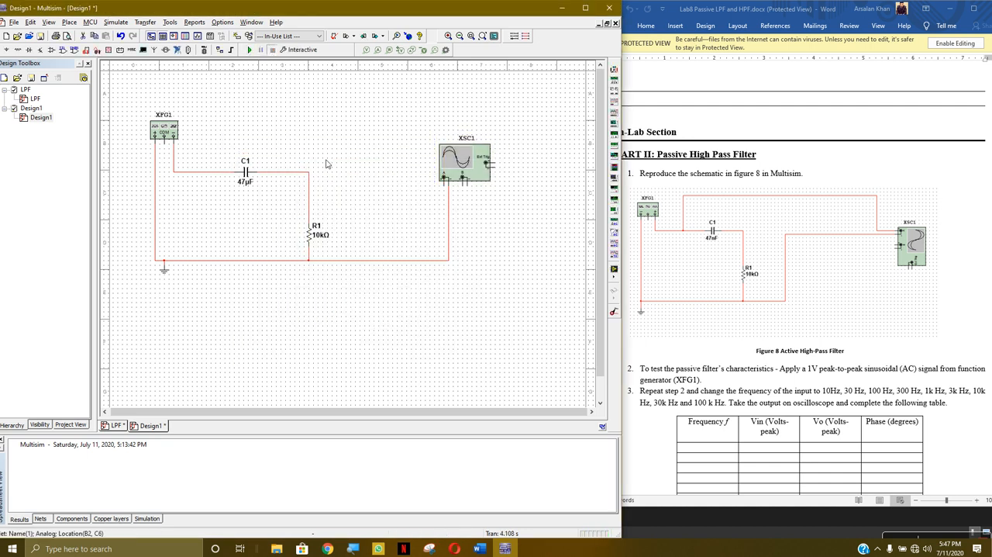
{"action": "left_click", "coordinate": [445, 180]}
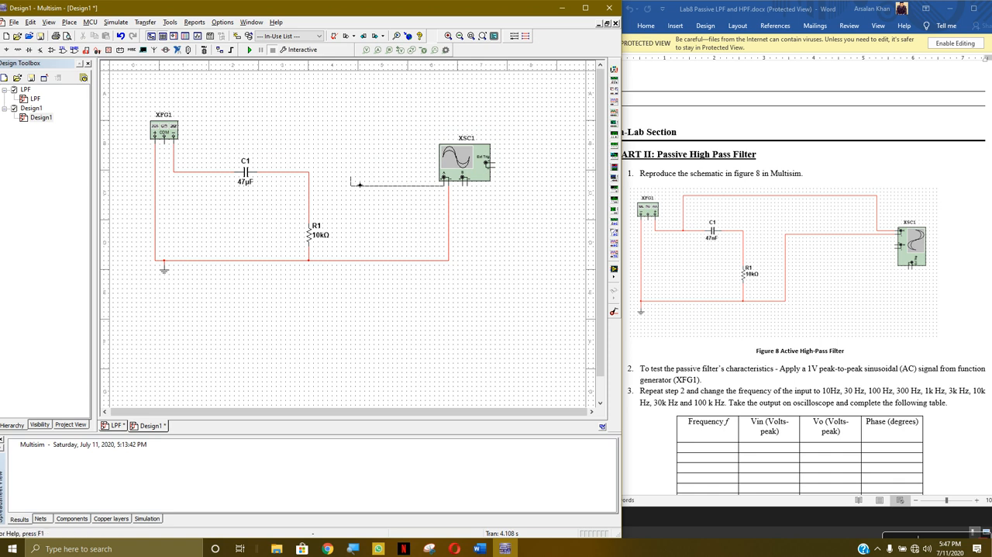
{"action": "left_click", "coordinate": [310, 172]}
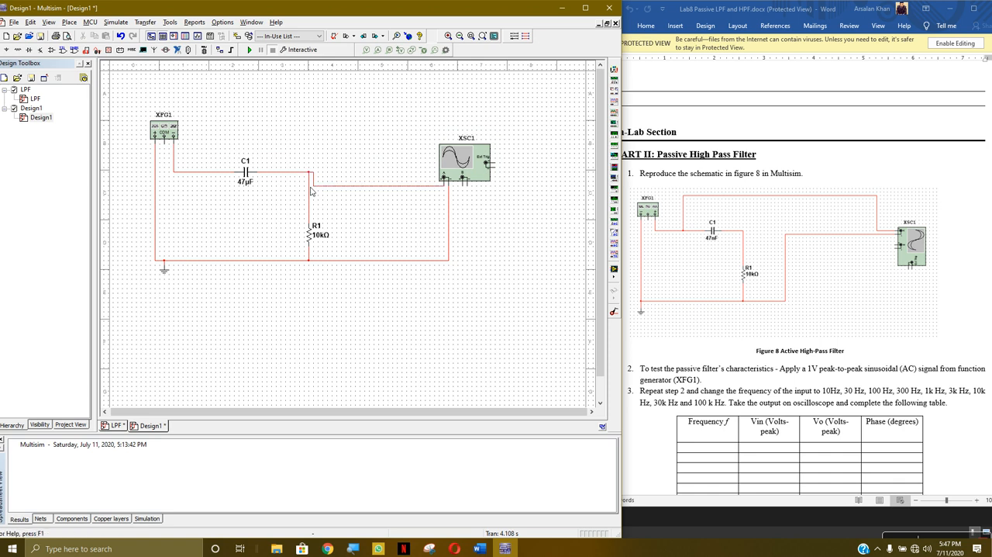
- Run the simulation, examine the filter's output waveform on XSC1, and stop it
{"action": "left_click", "coordinate": [250, 50]}
{"action": "left_click", "coordinate": [476, 157]}
{"action": "double_click", "coordinate": [476, 156]}
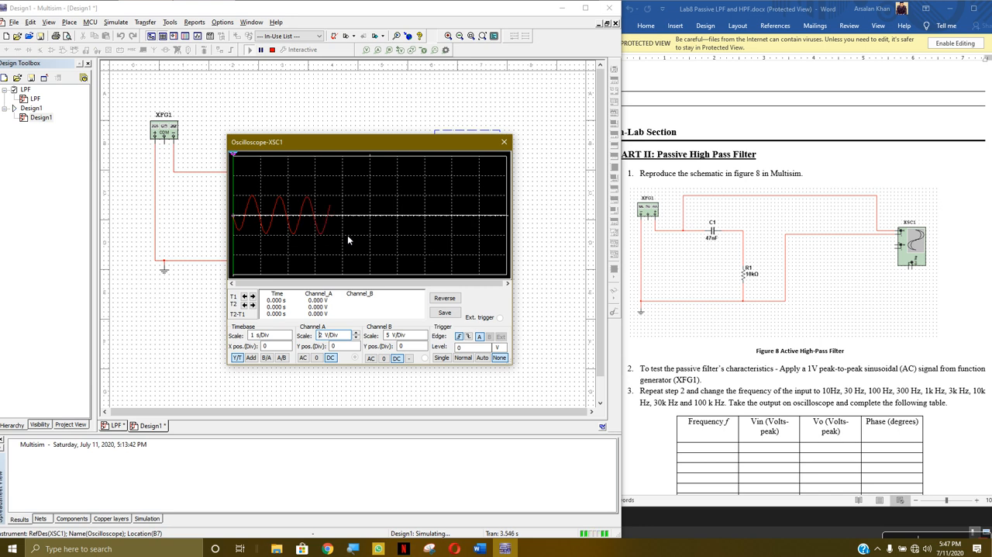
{"action": "left_click", "coordinate": [504, 143]}
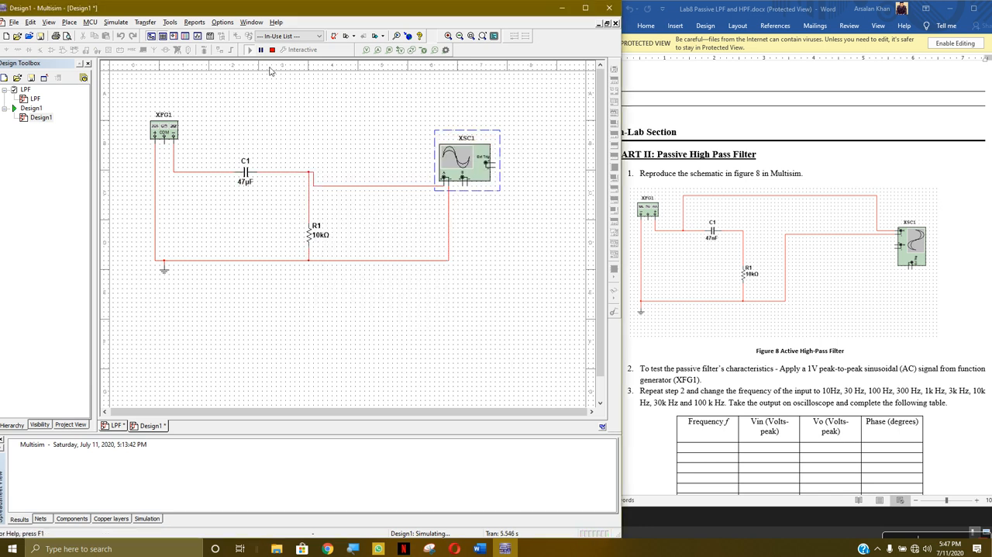
{"action": "left_click", "coordinate": [272, 50]}
- Set function generator XFG1's frequency to 1 mHz
{"action": "double_click", "coordinate": [163, 131]}
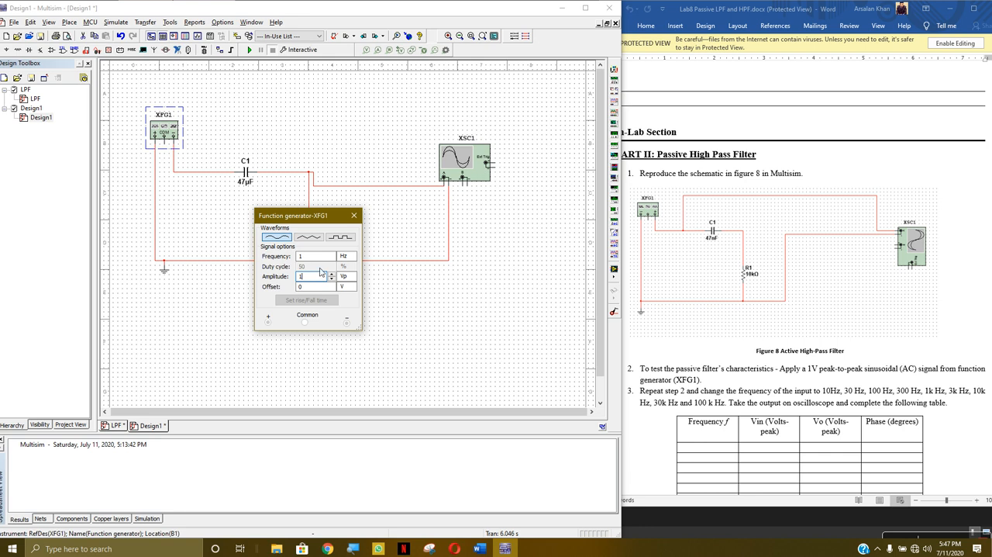
{"action": "left_click", "coordinate": [347, 256]}
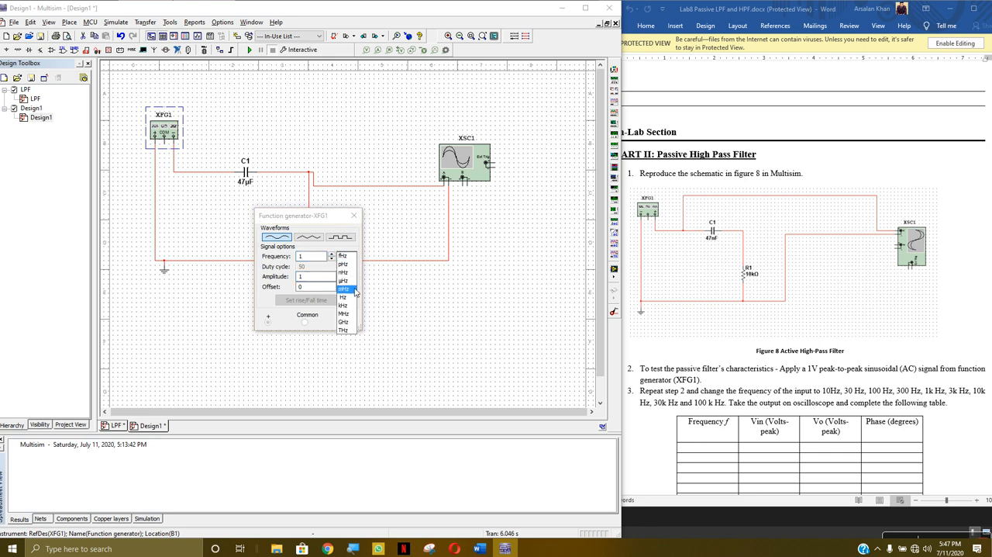
{"action": "left_click", "coordinate": [349, 287]}
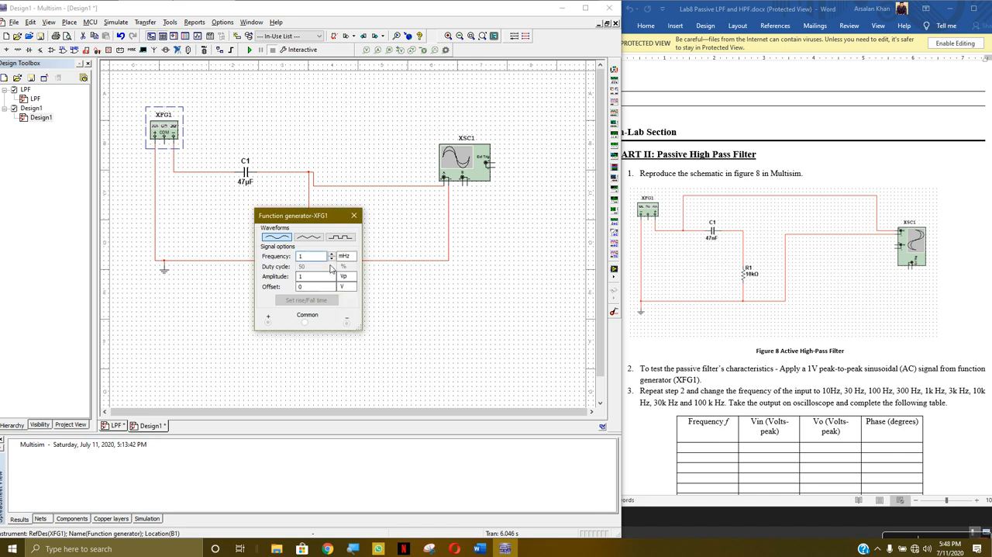
{"action": "left_click", "coordinate": [354, 217]}
- Run the simulation and set oscilloscope XSC1's timebase to 500 ms/Div
{"action": "left_click", "coordinate": [249, 50]}
{"action": "double_click", "coordinate": [450, 149]}
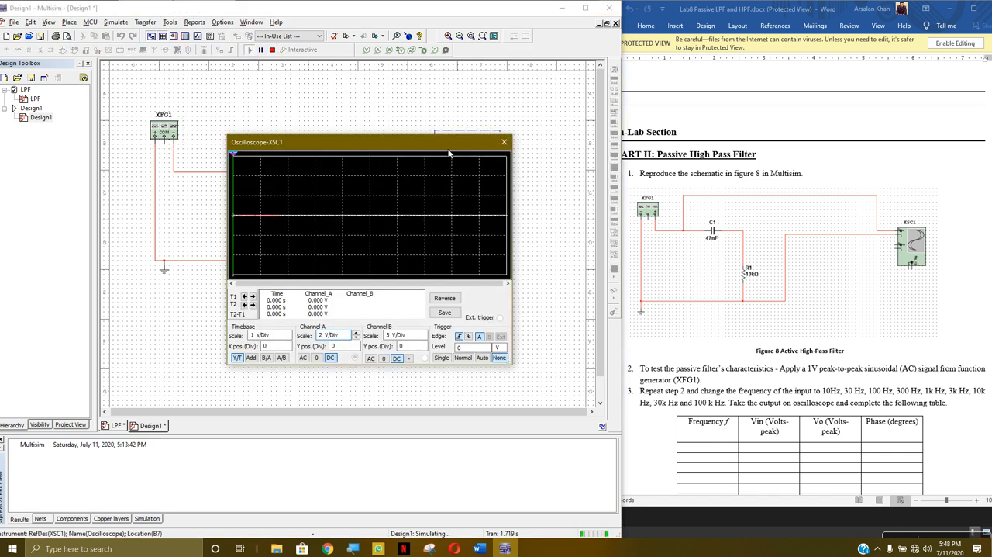
{"action": "left_click", "coordinate": [287, 338]}
{"action": "left_click", "coordinate": [288, 339]}
{"action": "double_click", "coordinate": [289, 333]}
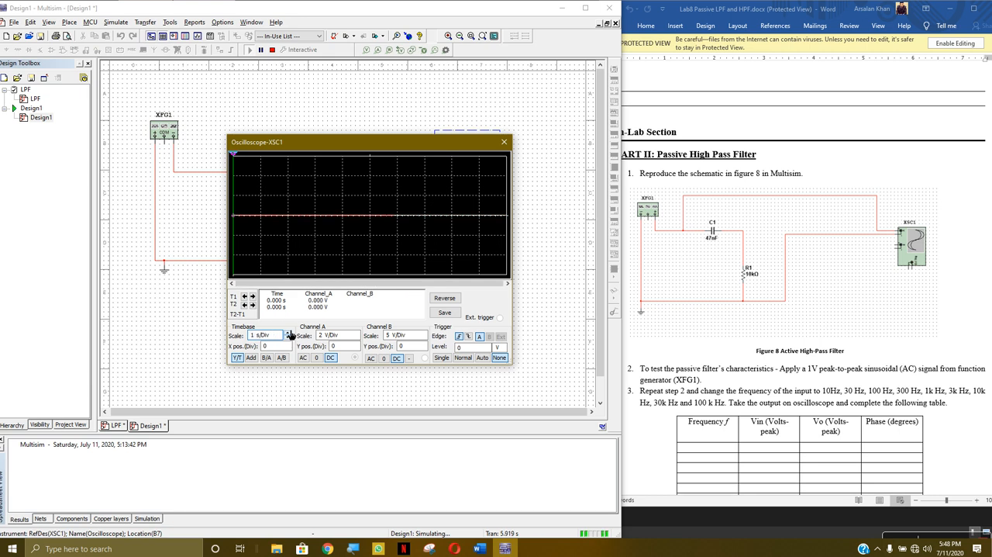
{"action": "left_click", "coordinate": [288, 338]}
- Set XSC1's channel A scale to 10 mV/Div to inspect the output, and stop the simulation
{"action": "left_click", "coordinate": [356, 332]}
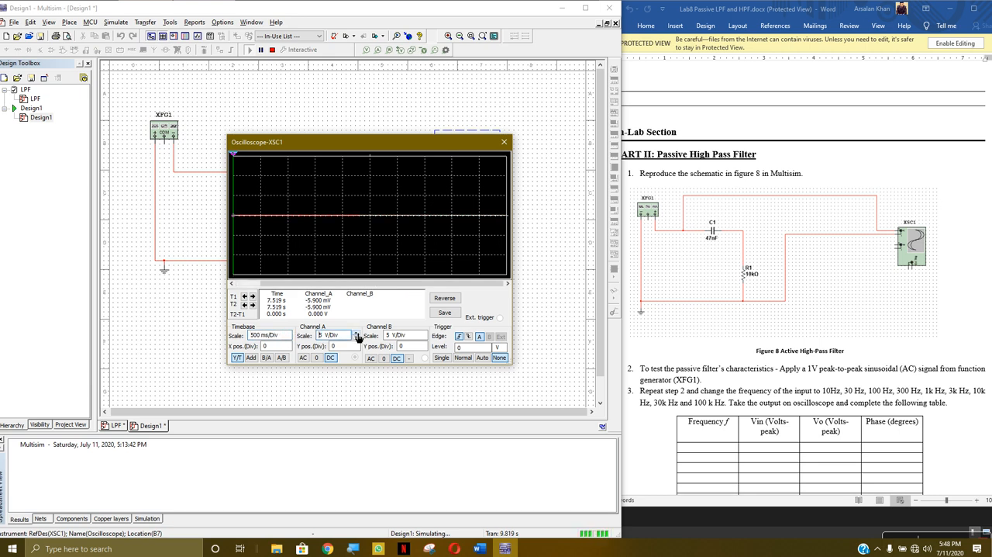
{"action": "left_click", "coordinate": [357, 338]}
{"action": "left_click", "coordinate": [357, 339]}
{"action": "left_click", "coordinate": [356, 338]}
{"action": "left_click", "coordinate": [357, 338]}
{"action": "left_click", "coordinate": [356, 338]}
{"action": "left_click", "coordinate": [356, 338]}
{"action": "left_click", "coordinate": [357, 338]}
{"action": "left_click", "coordinate": [357, 338]}
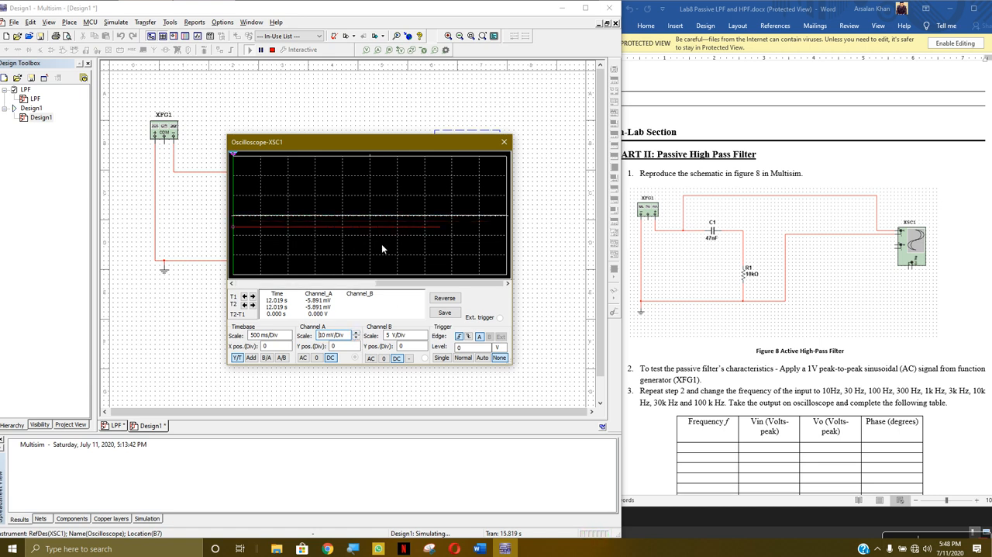
{"action": "left_click", "coordinate": [504, 142]}
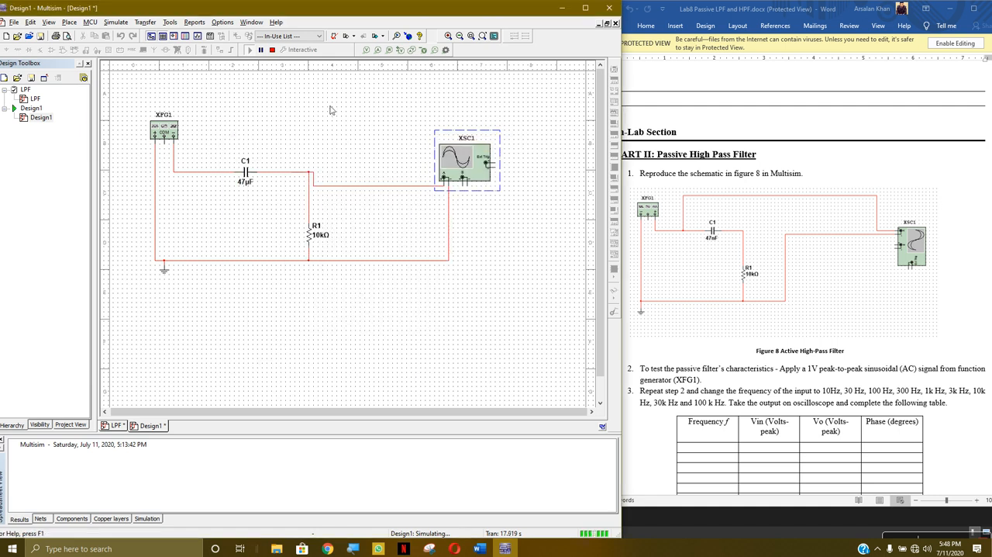
{"action": "left_click", "coordinate": [272, 50]}
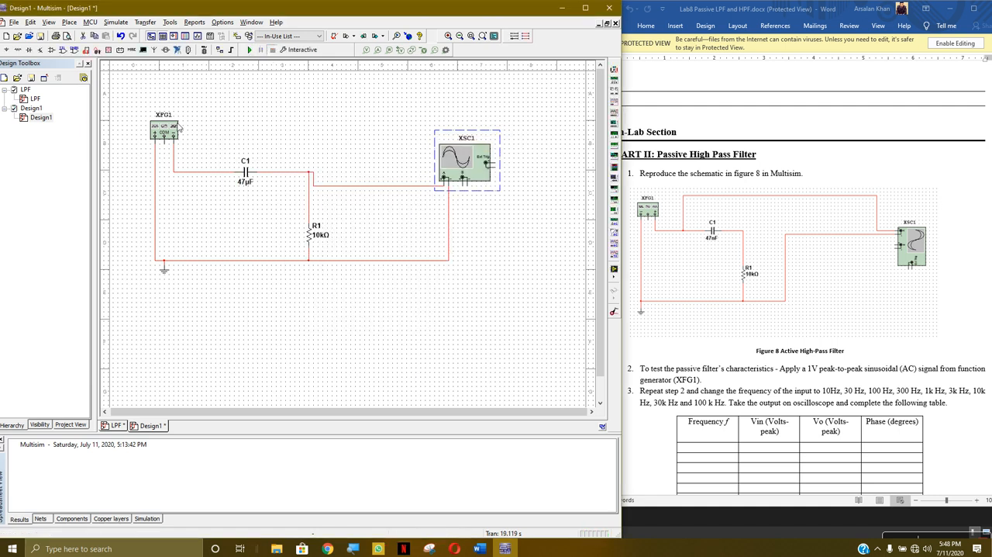
- Delete XSC1's channel A wire from the C1–R1 node and wire channel A to the input side of C1
{"action": "left_click", "coordinate": [317, 186]}
{"action": "key", "text": "Delete"}
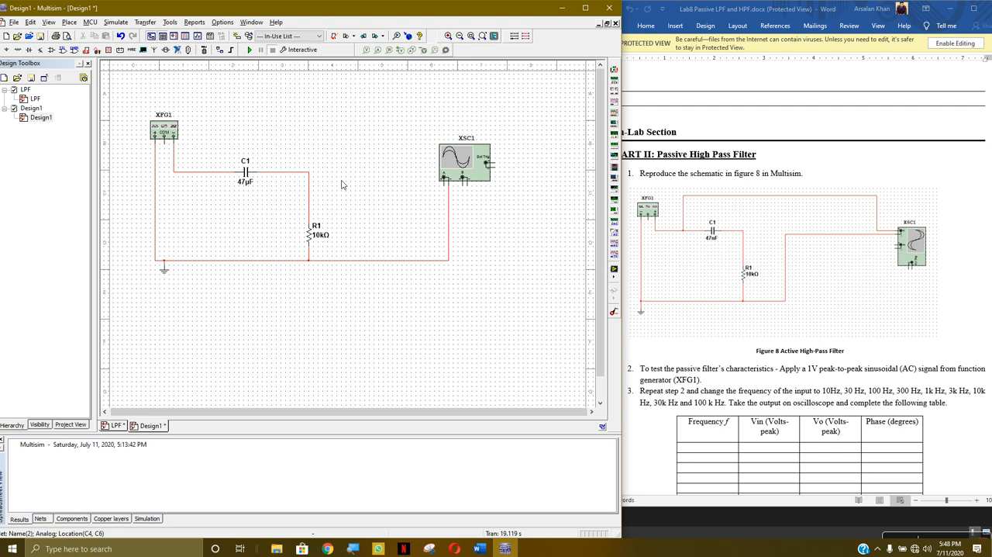
{"action": "left_click", "coordinate": [444, 185]}
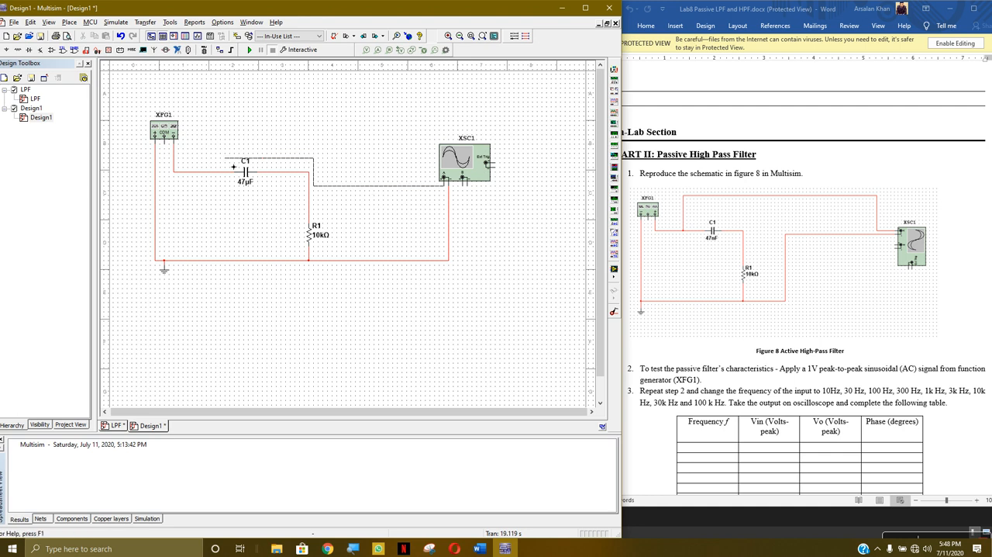
{"action": "left_click", "coordinate": [215, 173]}
- Run the simulation, check the 1 mHz input signal on XSC1, and stop it
{"action": "key", "text": "F5"}
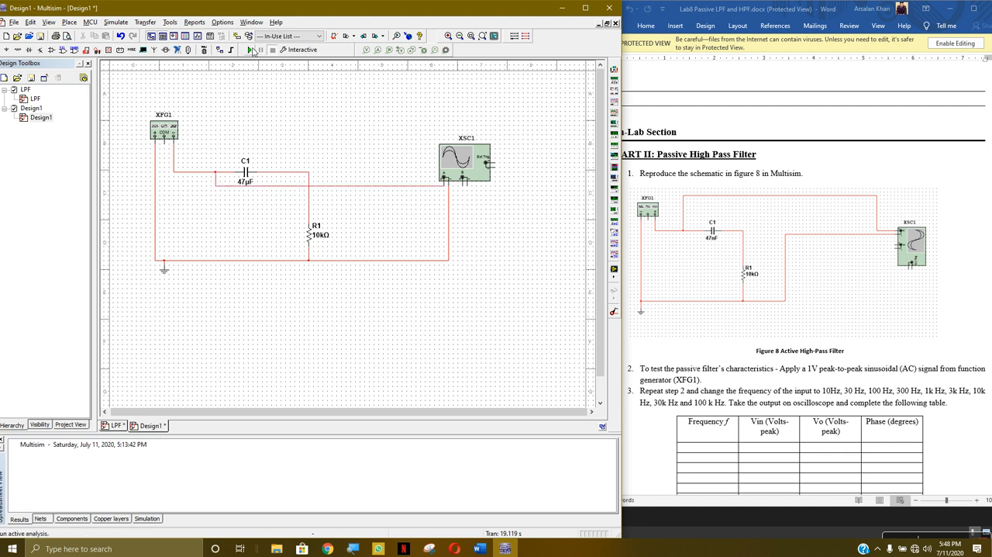
{"action": "double_click", "coordinate": [448, 163]}
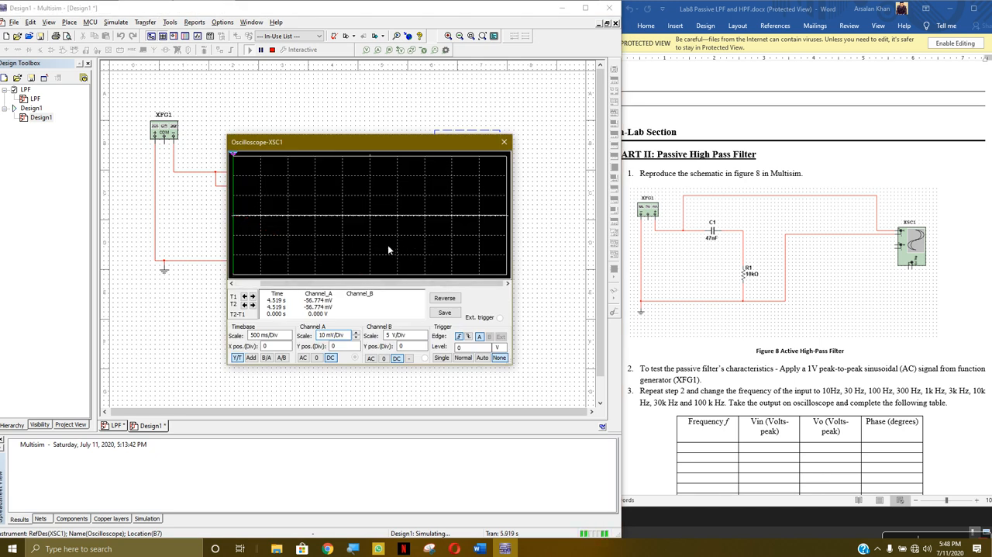
{"action": "left_click", "coordinate": [504, 142]}
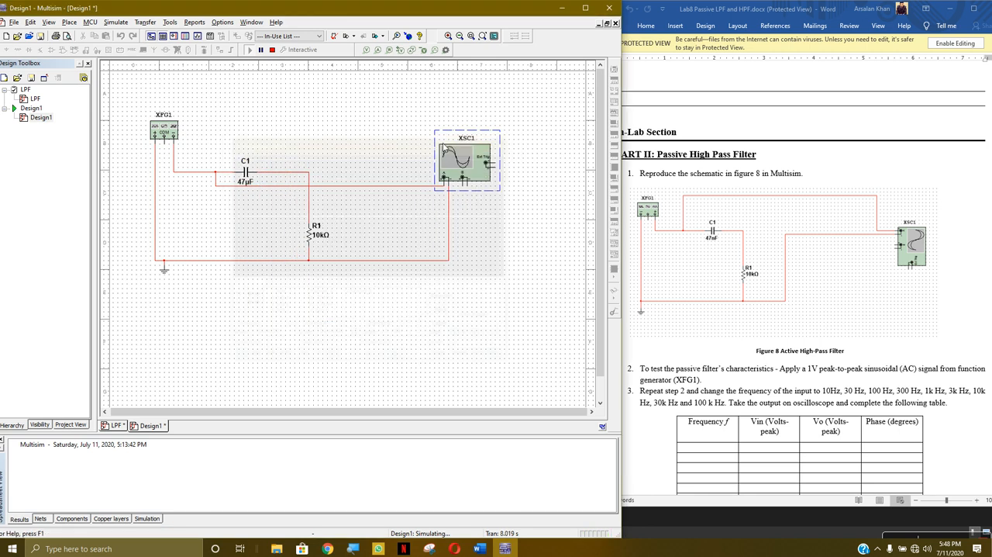
{"action": "left_click", "coordinate": [272, 49]}
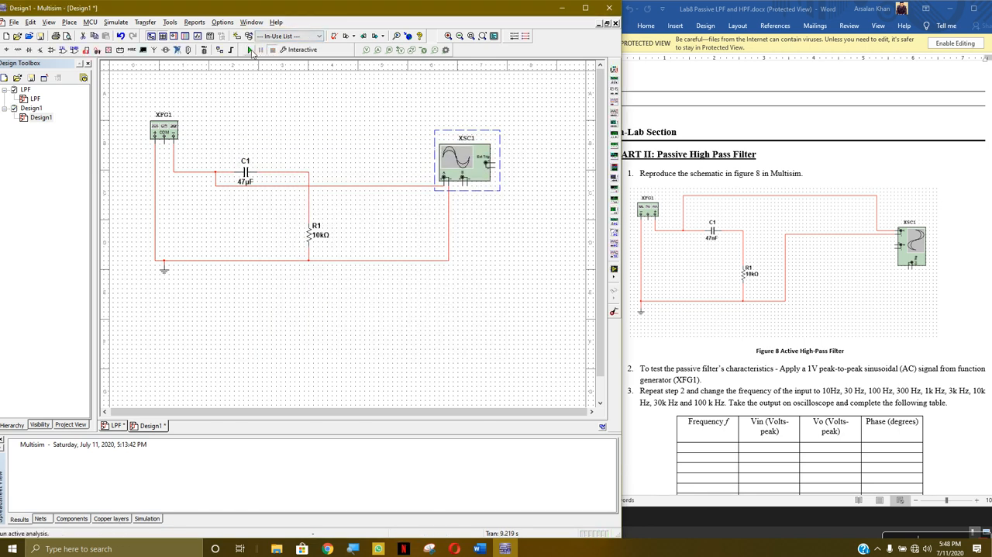
- Rerun the simulation, view the input trace on XSC1 at several timebase scales, and stop the run
{"action": "left_click", "coordinate": [249, 50]}
{"action": "double_click", "coordinate": [486, 182]}
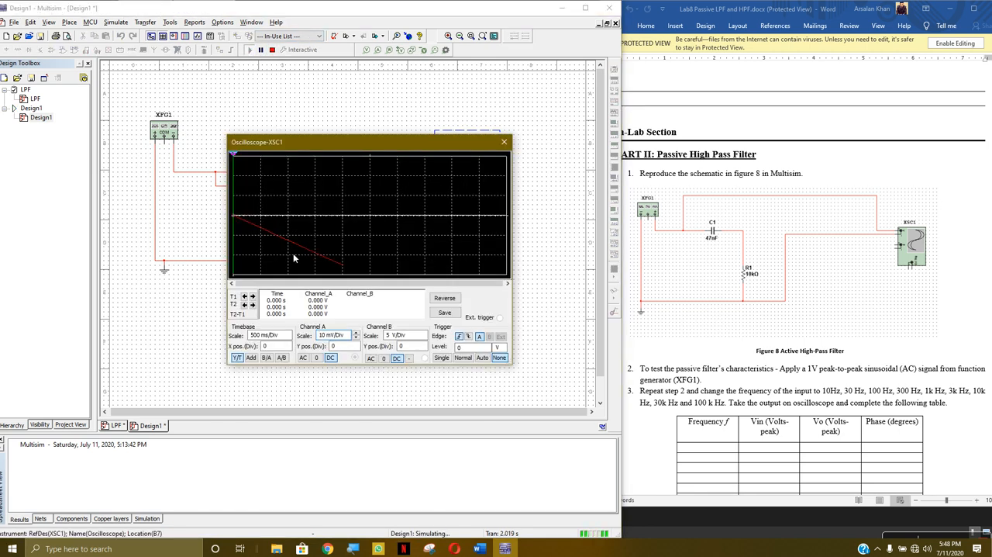
{"action": "left_click", "coordinate": [289, 335]}
{"action": "left_click", "coordinate": [288, 333]}
{"action": "left_click", "coordinate": [289, 332]}
{"action": "left_click", "coordinate": [288, 338]}
{"action": "left_click", "coordinate": [288, 338]}
{"action": "left_click", "coordinate": [288, 339]}
{"action": "left_click", "coordinate": [289, 333]}
{"action": "left_click", "coordinate": [288, 334]}
{"action": "left_click", "coordinate": [288, 333]}
{"action": "left_click", "coordinate": [288, 334]}
{"action": "left_click", "coordinate": [504, 142]}
{"action": "left_click", "coordinate": [273, 50]}
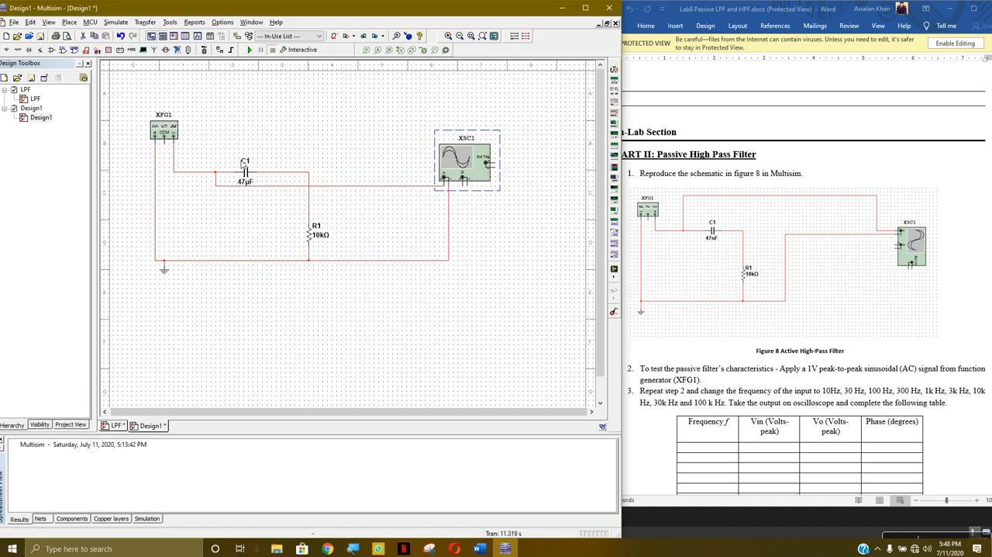
- Delete the wire between the input side of C1 and XSC1's channel A
{"action": "double_click", "coordinate": [270, 188]}
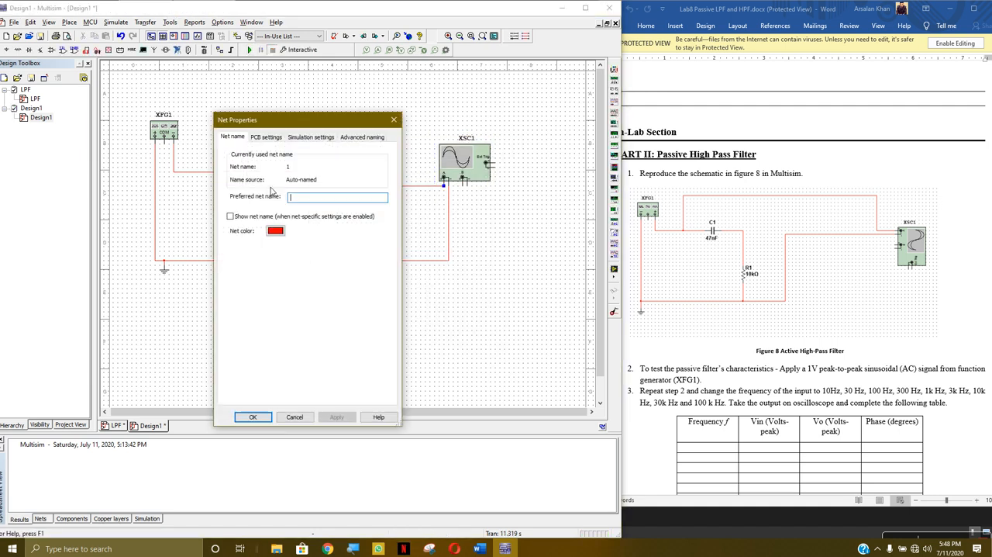
{"action": "left_click", "coordinate": [393, 121]}
{"action": "key", "text": "Delete"}
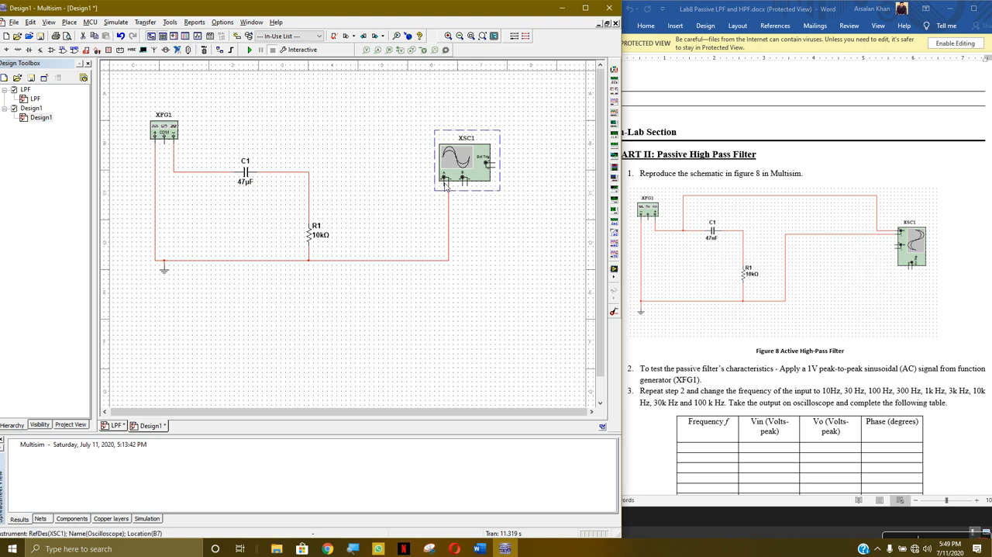
- Wire XSC1's channel A to the C1–R1 node and set XFG1's frequency to 500 mHz
{"action": "left_click", "coordinate": [438, 192]}
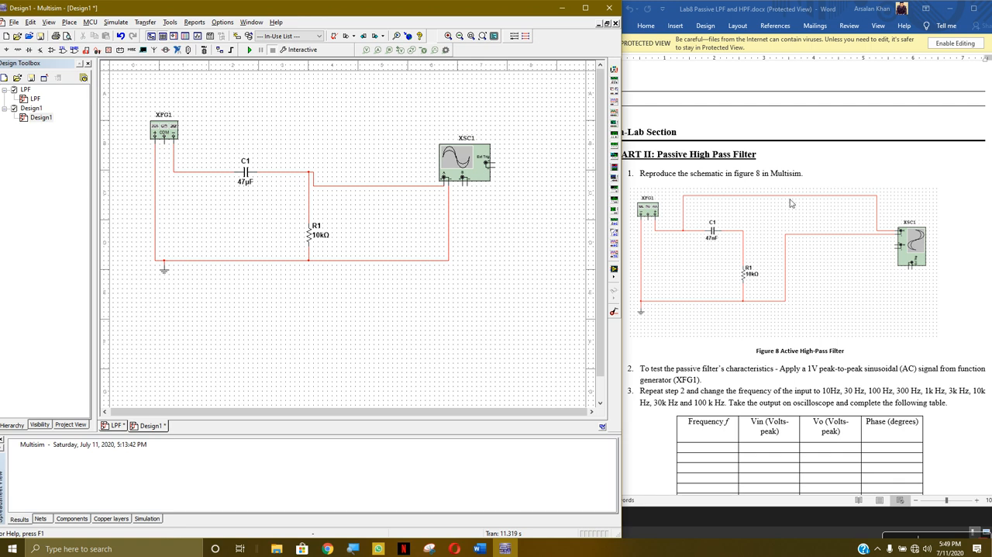
{"action": "double_click", "coordinate": [171, 136]}
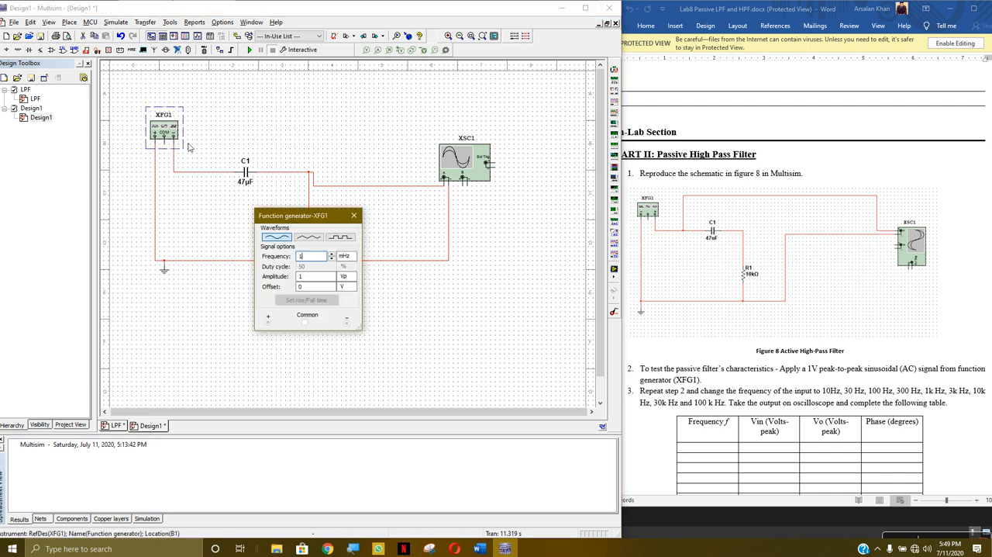
{"action": "left_click", "coordinate": [345, 260]}
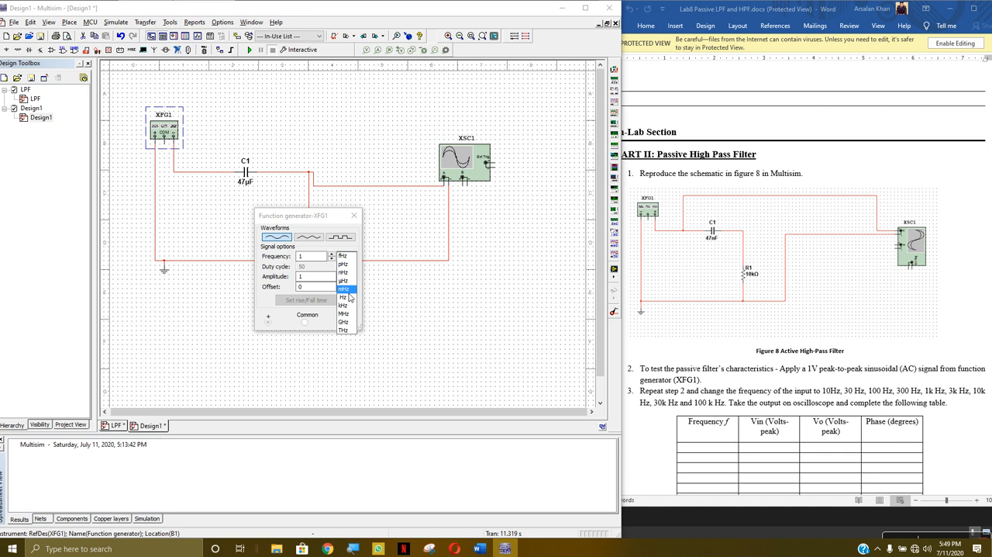
{"action": "left_click", "coordinate": [347, 289]}
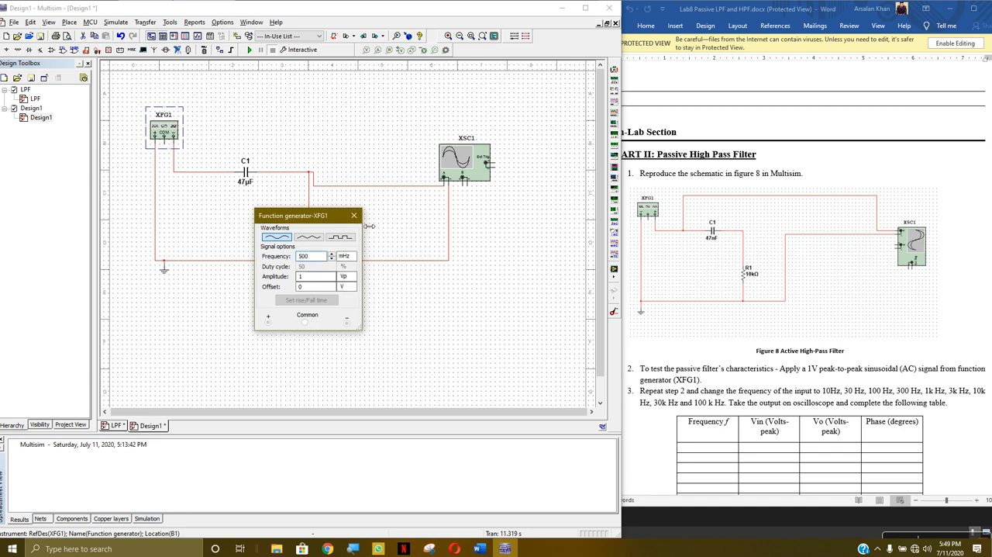
{"action": "left_click", "coordinate": [355, 216]}
- Run the simulation, set XSC1's timebase to 1 s/Div and channel A to 1 V/Div to view the output, and stop the run
{"action": "left_click", "coordinate": [249, 49]}
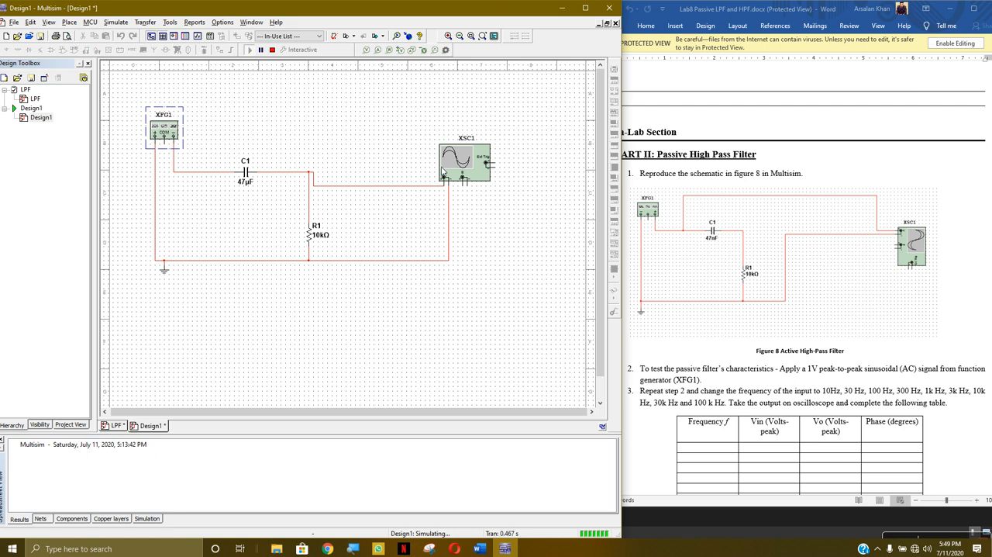
{"action": "double_click", "coordinate": [443, 171]}
{"action": "left_click", "coordinate": [287, 339]}
{"action": "left_click", "coordinate": [288, 339]}
{"action": "left_click", "coordinate": [356, 337]}
{"action": "left_click", "coordinate": [356, 337]}
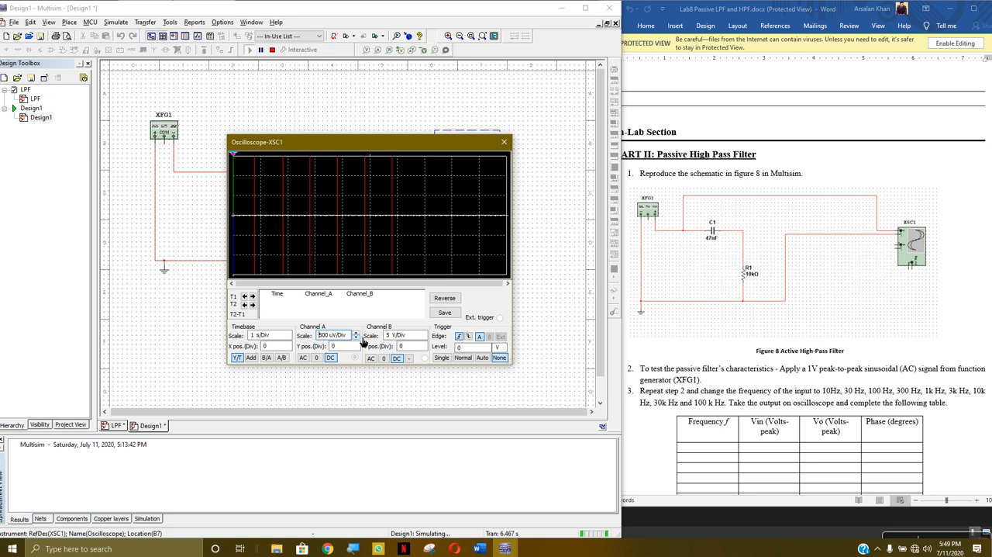
{"action": "left_click", "coordinate": [356, 337]}
{"action": "left_click", "coordinate": [357, 337]}
{"action": "left_click", "coordinate": [357, 332]}
{"action": "left_click", "coordinate": [357, 332]}
{"action": "left_click", "coordinate": [357, 332]}
{"action": "left_click", "coordinate": [356, 333]}
{"action": "left_click", "coordinate": [357, 332]}
{"action": "left_click", "coordinate": [356, 333]}
{"action": "left_click", "coordinate": [356, 332]}
{"action": "left_click", "coordinate": [357, 333]}
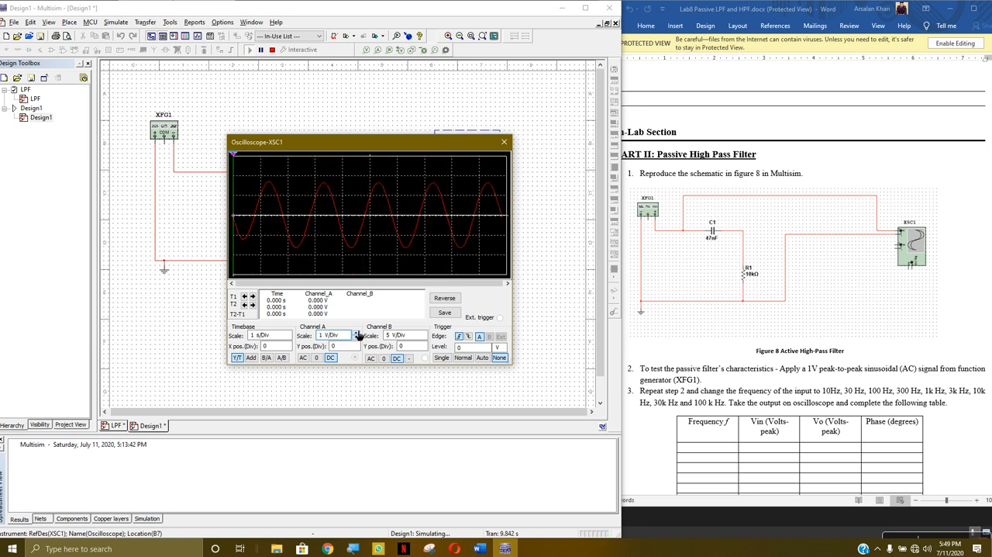
{"action": "left_click", "coordinate": [504, 142]}
{"action": "left_click", "coordinate": [272, 50]}
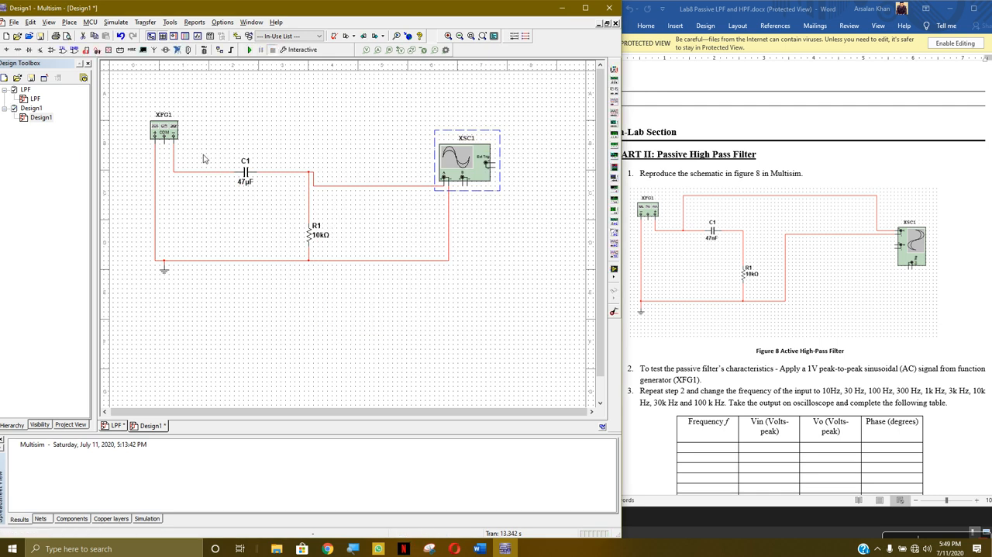
- Set R1's resistance to 100 kΩ
{"action": "double_click", "coordinate": [314, 239]}
{"action": "left_click", "coordinate": [279, 172]}
{"action": "type", "text": "00k"}
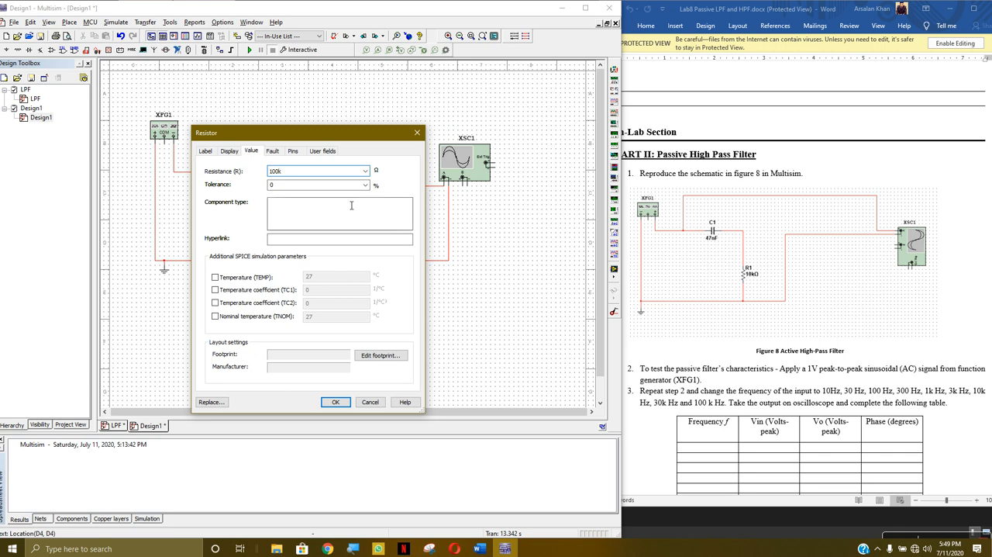
{"action": "left_click", "coordinate": [336, 401]}
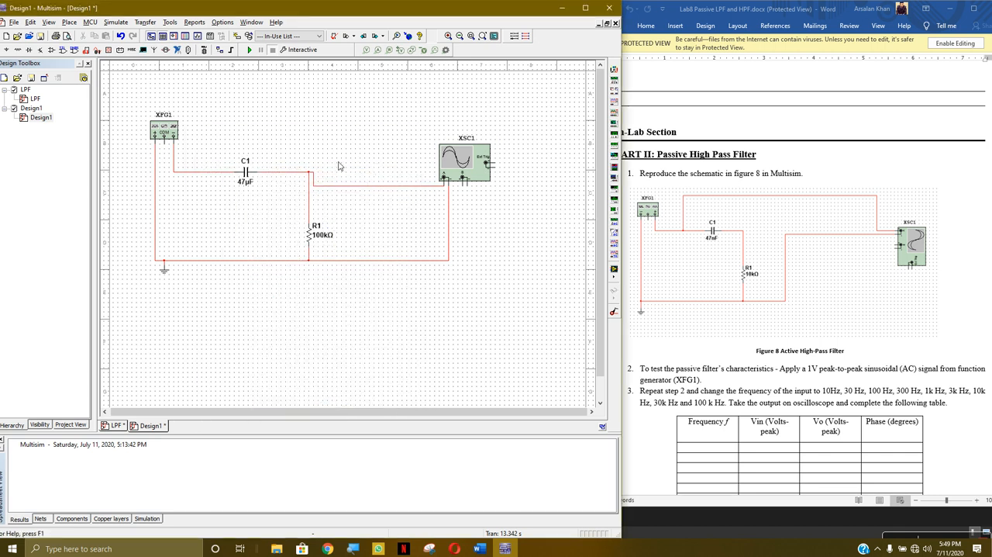
- Run the simulation with the 100 kΩ resistor, check the output trace on XSC1, and stop it
{"action": "left_click", "coordinate": [250, 50]}
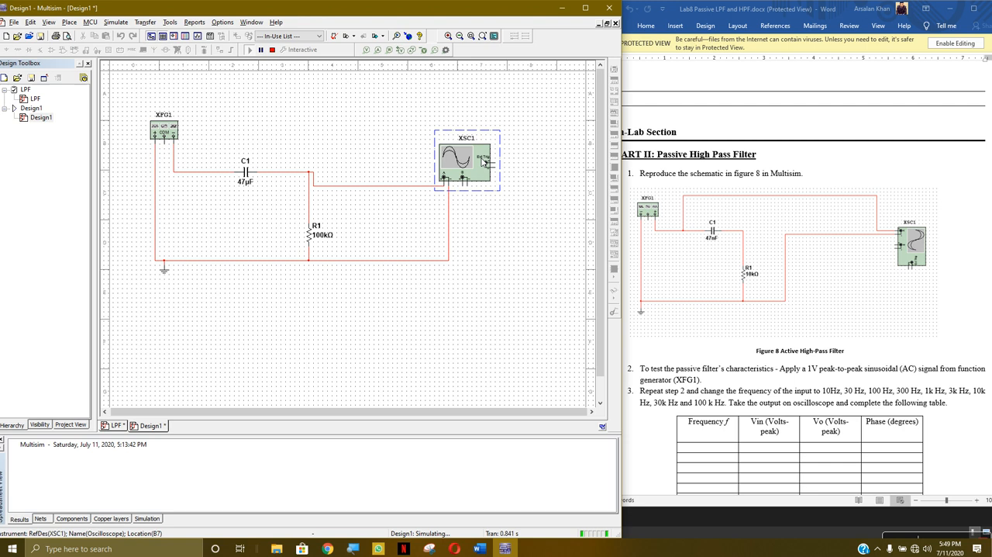
{"action": "double_click", "coordinate": [462, 158]}
{"action": "left_click", "coordinate": [504, 142]}
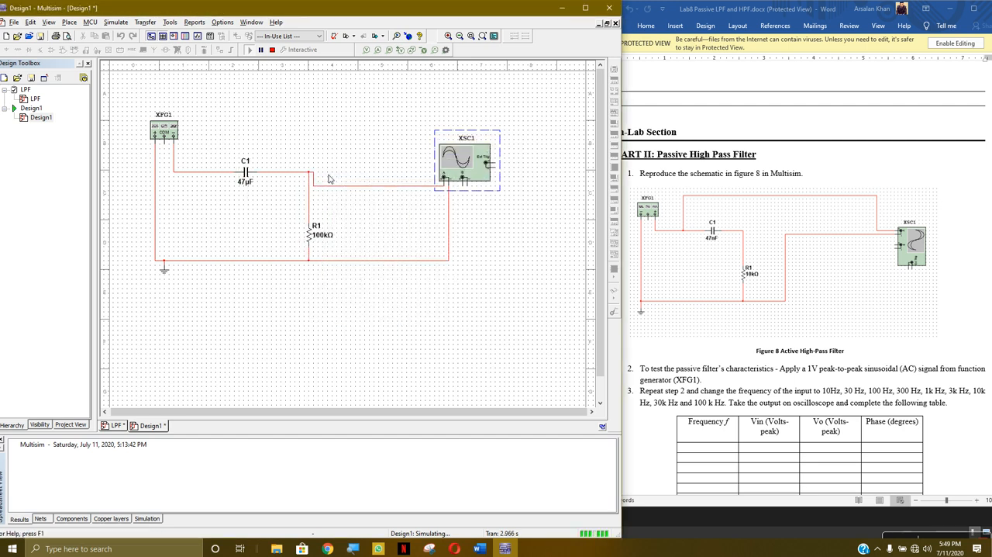
{"action": "left_click", "coordinate": [273, 49]}
- Set C1's capacitance to 27 µF
{"action": "double_click", "coordinate": [245, 172]}
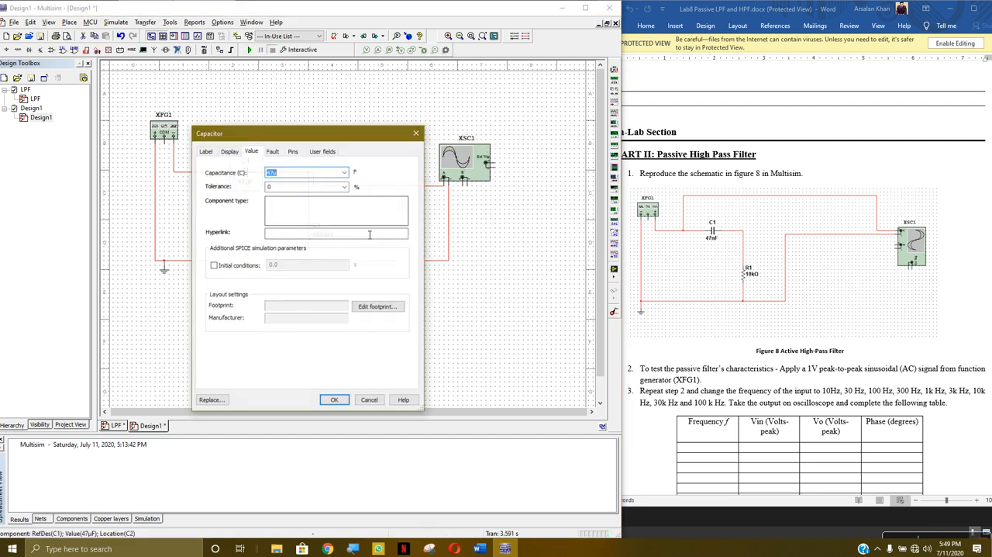
{"action": "left_click", "coordinate": [275, 173]}
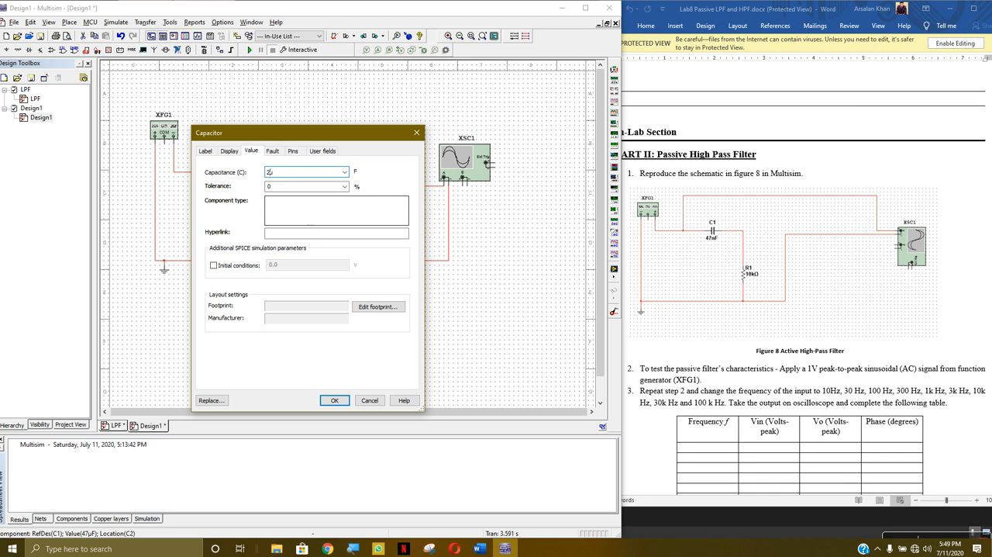
{"action": "left_click", "coordinate": [332, 403]}
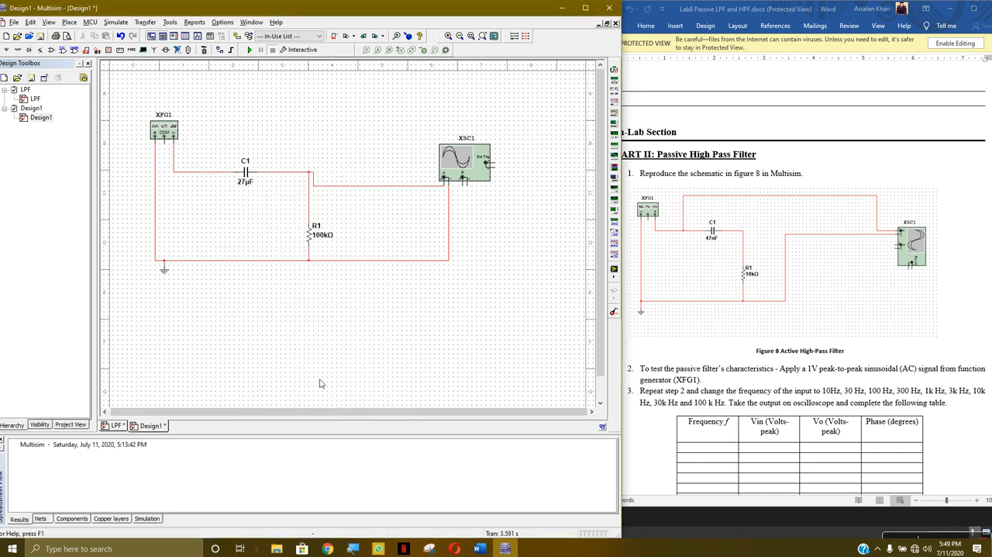
- Rerun the simulation with the 27 µF capacitor, view the output trace on XSC1, and stop the run
{"action": "left_click", "coordinate": [249, 50]}
{"action": "double_click", "coordinate": [480, 166]}
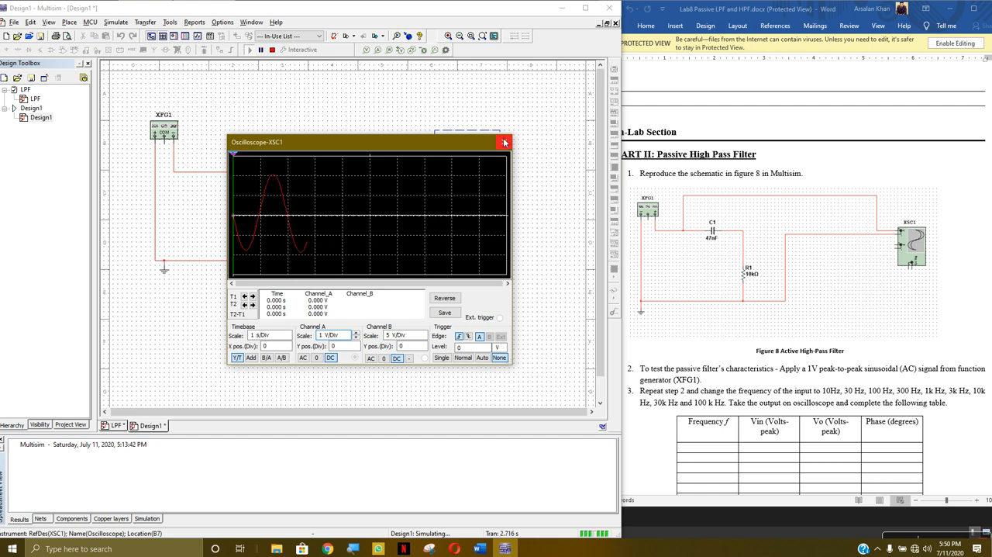
{"action": "left_click", "coordinate": [504, 142]}
{"action": "left_click", "coordinate": [272, 50]}
- Set XFG1's sine wave frequency to 50 mHz
{"action": "double_click", "coordinate": [155, 137]}
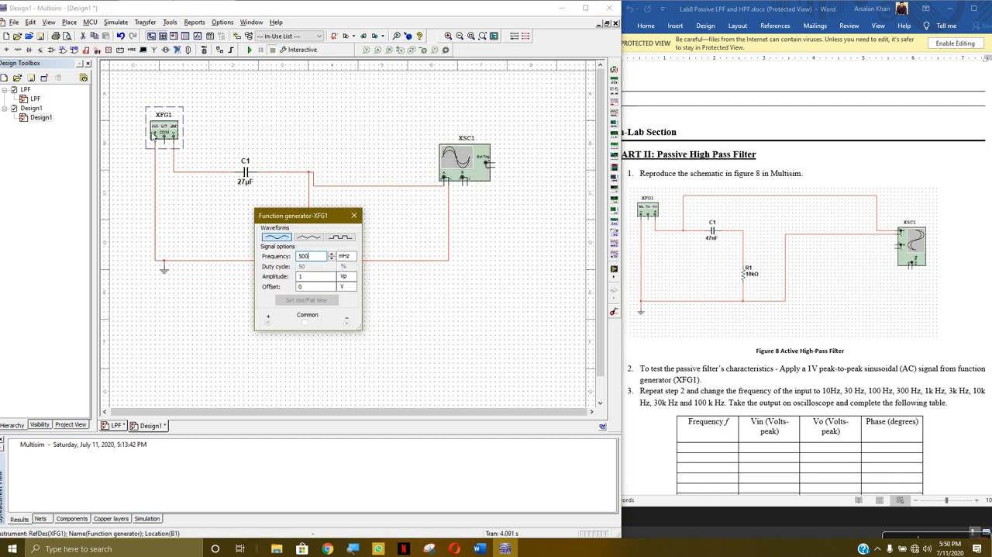
{"action": "left_click", "coordinate": [302, 257]}
{"action": "key", "text": "Tab"}
{"action": "left_click", "coordinate": [317, 259]}
{"action": "left_click", "coordinate": [342, 259]}
{"action": "left_click", "coordinate": [347, 288]}
{"action": "left_click", "coordinate": [354, 215]}
- Run the simulation at 50 mHz, view the filter output on XSC1, and stop the run
{"action": "left_click", "coordinate": [250, 50]}
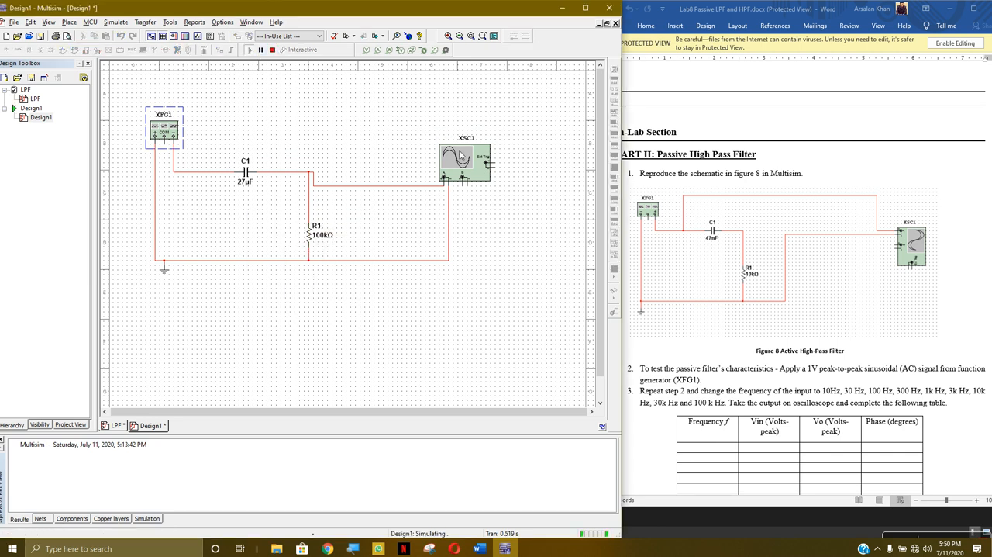
{"action": "double_click", "coordinate": [462, 158]}
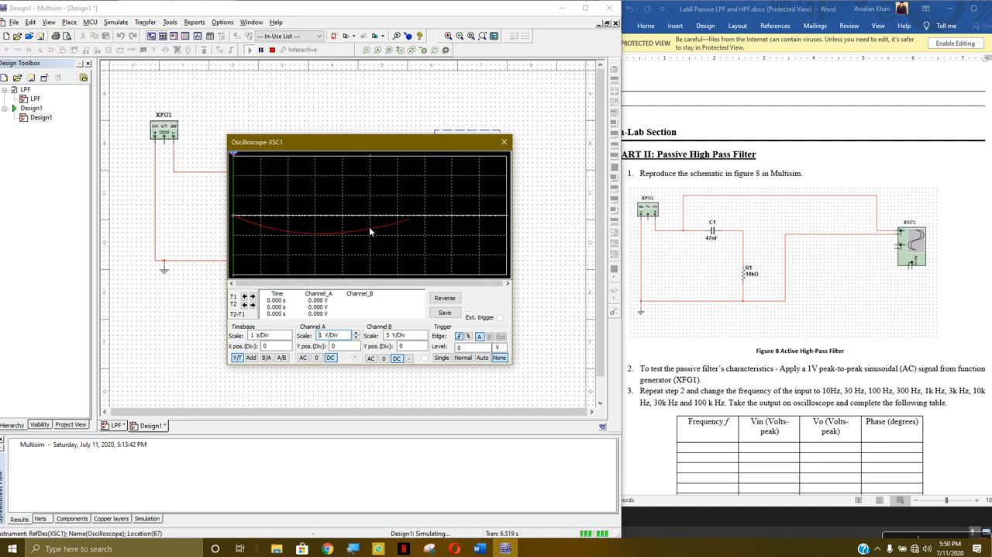
{"action": "left_click", "coordinate": [505, 142]}
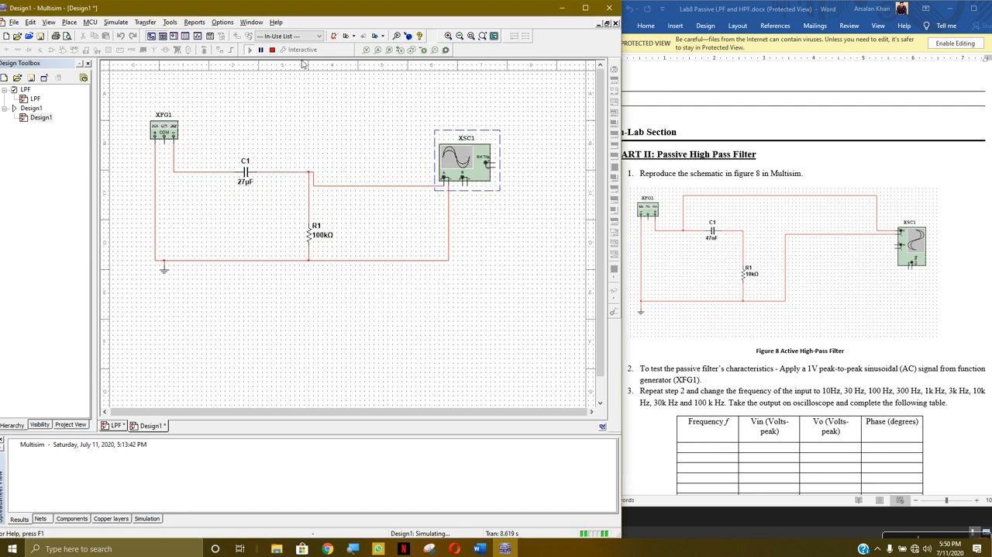
{"action": "left_click", "coordinate": [272, 49]}
- Delete XSC1's channel A wire from the C1–R1 node and wire channel A to the node between XFG1 and C1
{"action": "left_click", "coordinate": [391, 186]}
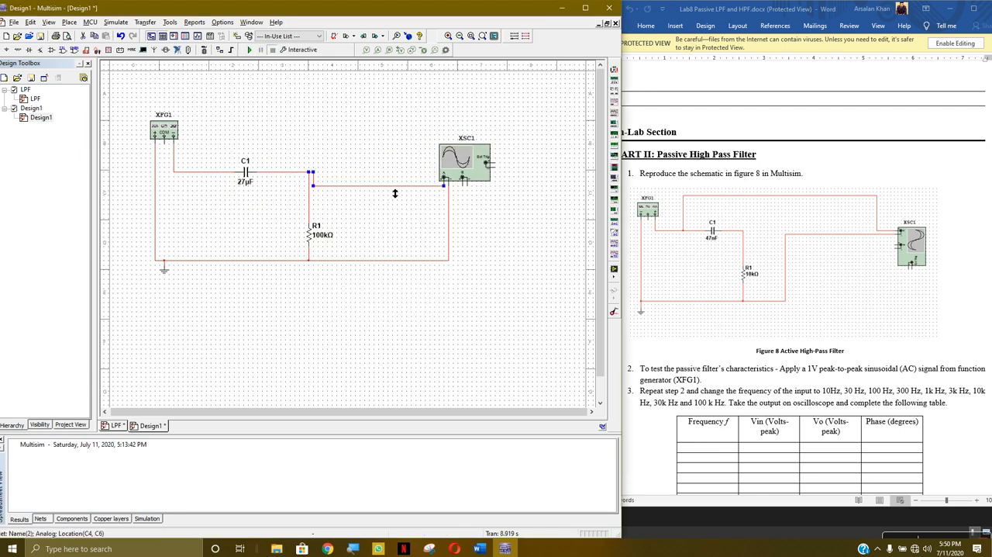
{"action": "key", "text": "Delete"}
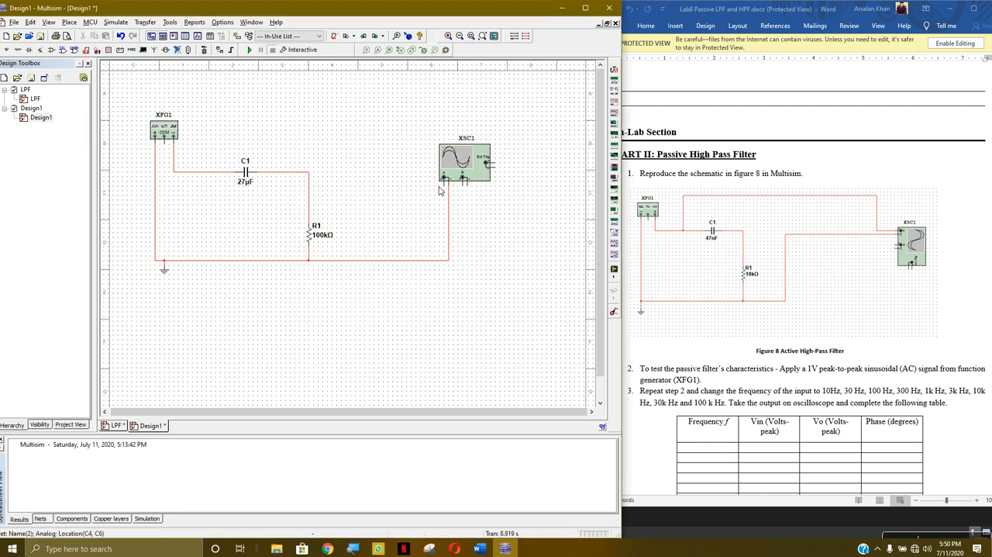
{"action": "left_click", "coordinate": [446, 183]}
{"action": "left_click", "coordinate": [210, 171]}
- Run the simulation, check the input trace on XSC1 against XFG1's signal settings, and stop the run
{"action": "left_click", "coordinate": [250, 50]}
{"action": "double_click", "coordinate": [466, 164]}
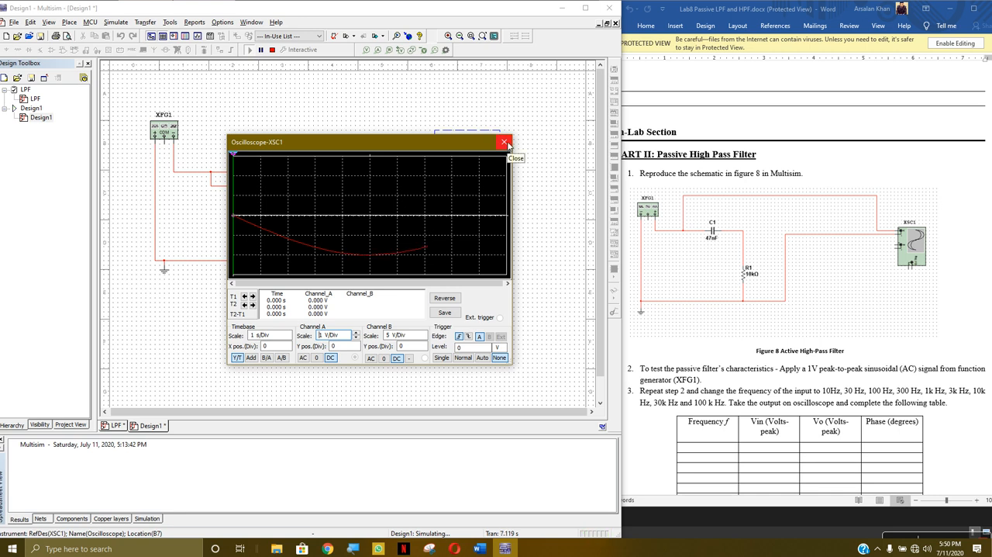
{"action": "left_click", "coordinate": [506, 142]}
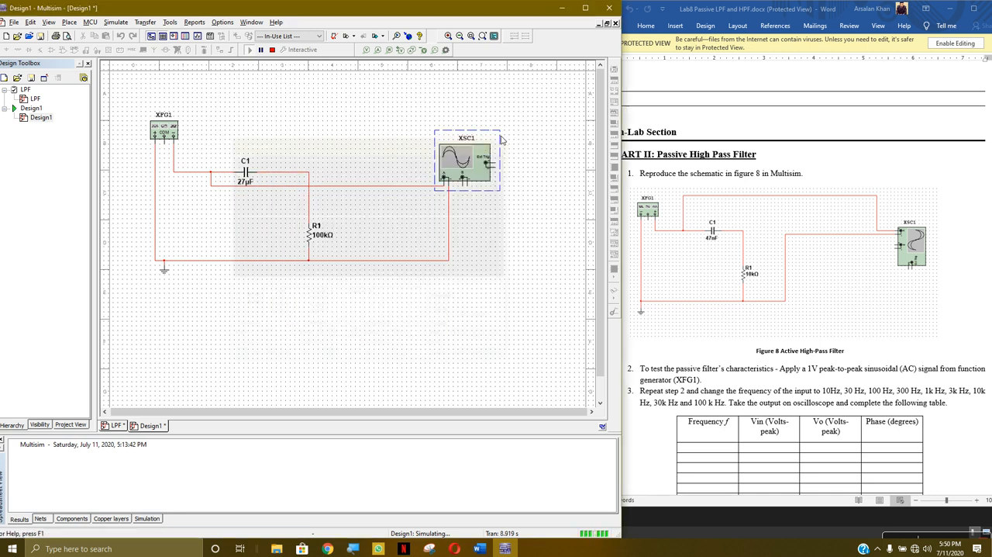
{"action": "left_click", "coordinate": [166, 138]}
{"action": "double_click", "coordinate": [166, 138]}
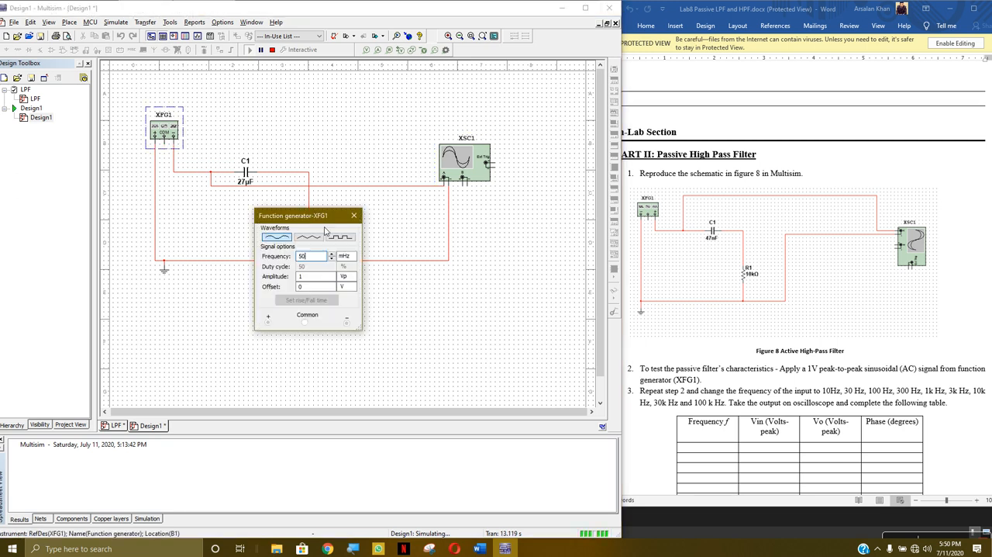
{"action": "left_click", "coordinate": [272, 50]}
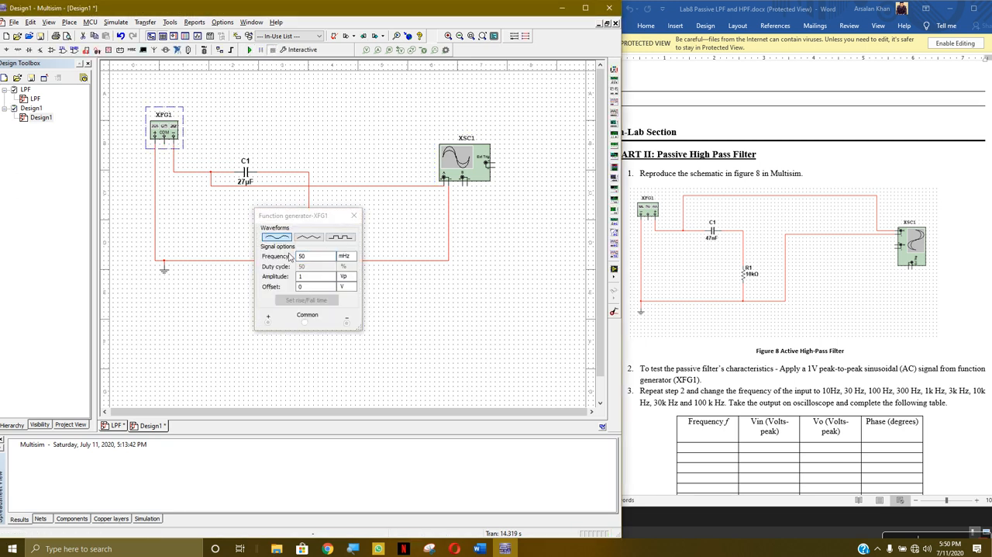
{"action": "left_click", "coordinate": [353, 216]}
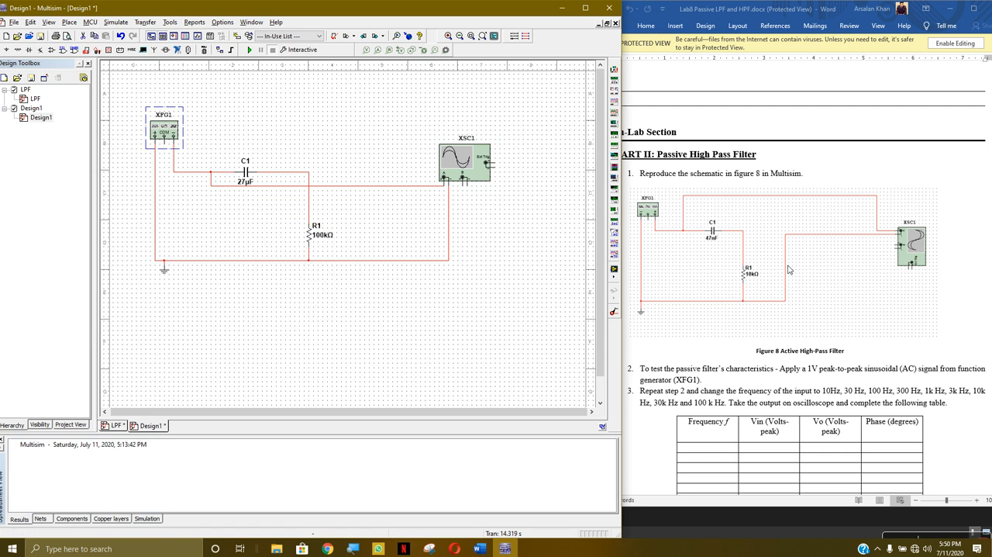
- Switch to the lab sheet in Word and review the remaining Part II instructions for the passive high pass filter
{"action": "left_click", "coordinate": [814, 304]}
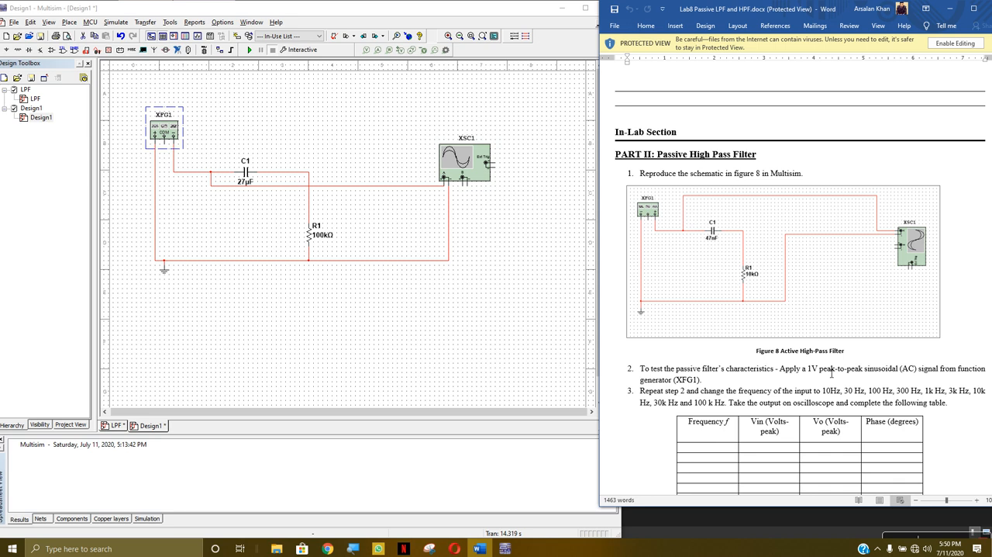
{"action": "left_click", "coordinate": [974, 7]}
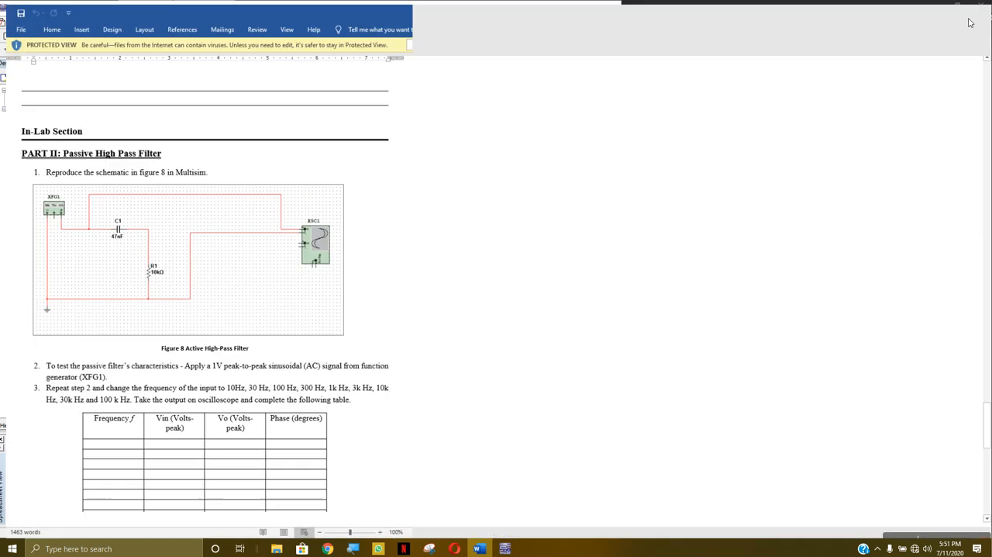
{"action": "scroll", "coordinate": [465, 409], "scroll_direction": "down", "scroll_amount": 3}
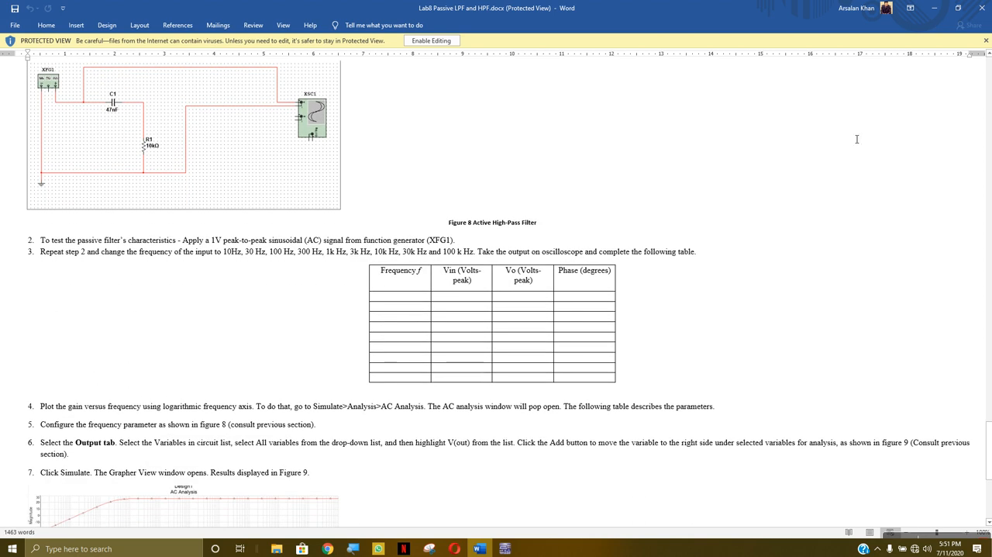
{"action": "left_click", "coordinate": [958, 8]}
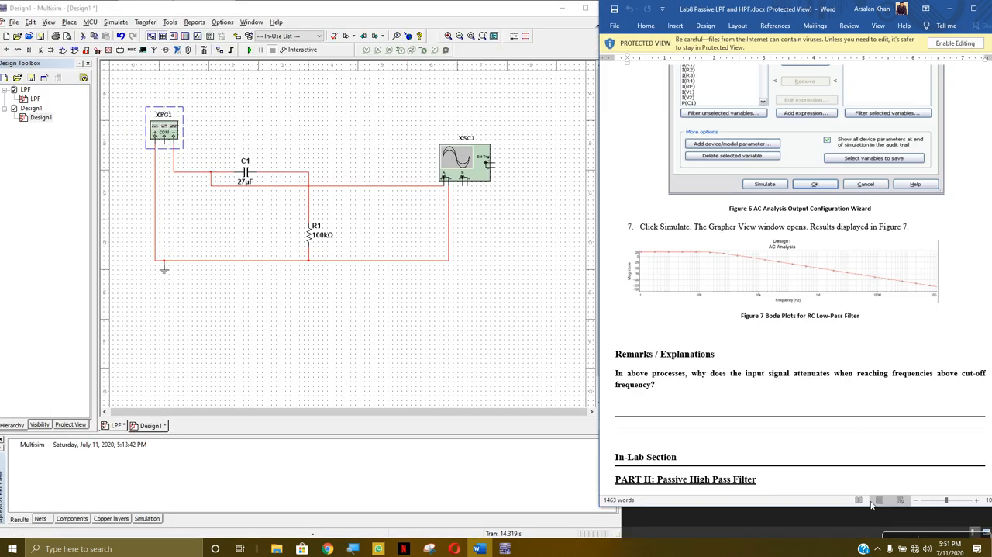
- Show the lab sheet in Print Layout and examine Part II's frequency table and the list of test frequencies
{"action": "left_click", "coordinate": [860, 500]}
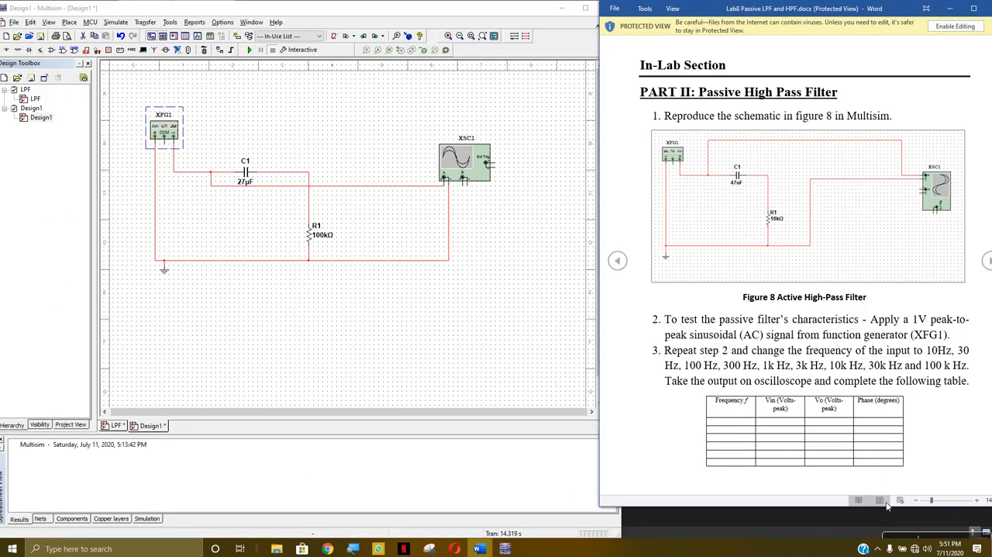
{"action": "left_click", "coordinate": [881, 500]}
{"action": "scroll", "coordinate": [853, 394], "scroll_direction": "down", "scroll_amount": 4}
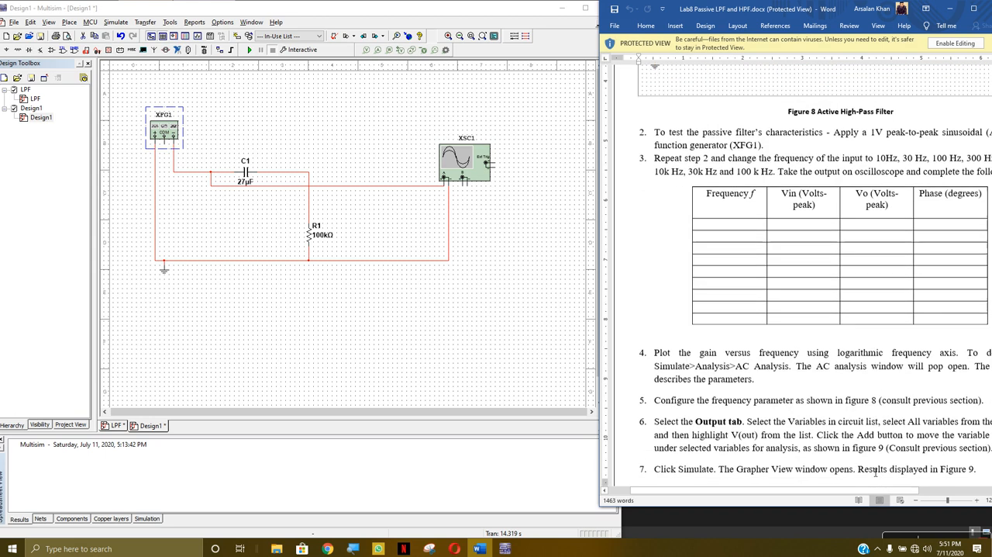
{"action": "scroll", "coordinate": [876, 468], "scroll_direction": "up", "scroll_amount": 2}
{"action": "left_click_drag", "start_coordinate": [867, 494], "coordinate": [896, 486]}
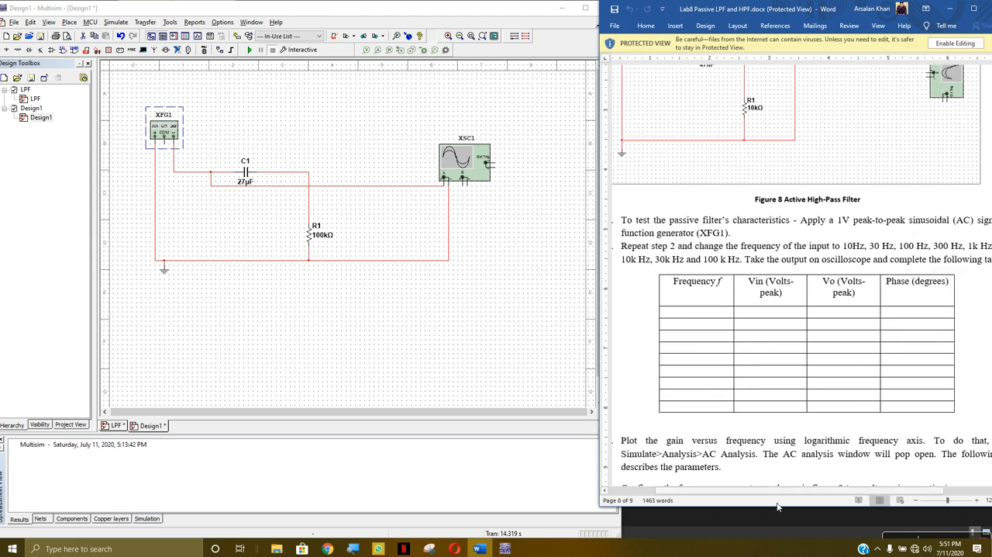
{"action": "mouse_move", "coordinate": [794, 490]}
{"action": "left_mouse_down"}
{"action": "mouse_move", "coordinate": [857, 488]}
{"action": "mouse_move", "coordinate": [799, 483]}
{"action": "mouse_move", "coordinate": [807, 475]}
{"action": "left_mouse_up"}
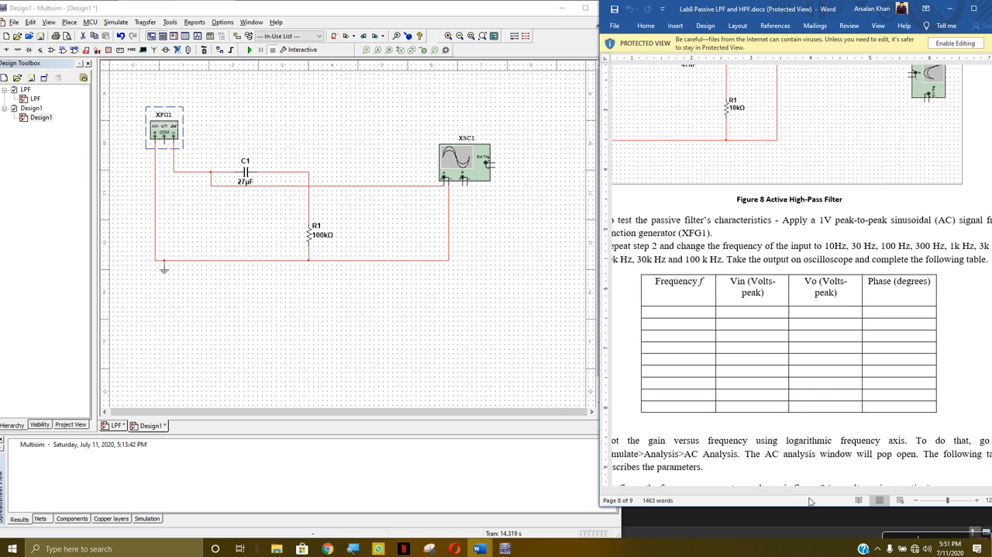
- Read the lab sheet's Part II instructions 4 to 7 on plotting gain versus frequency and examine the sample AC Analysis plot
{"action": "left_click_drag", "start_coordinate": [791, 492], "coordinate": [761, 505]}
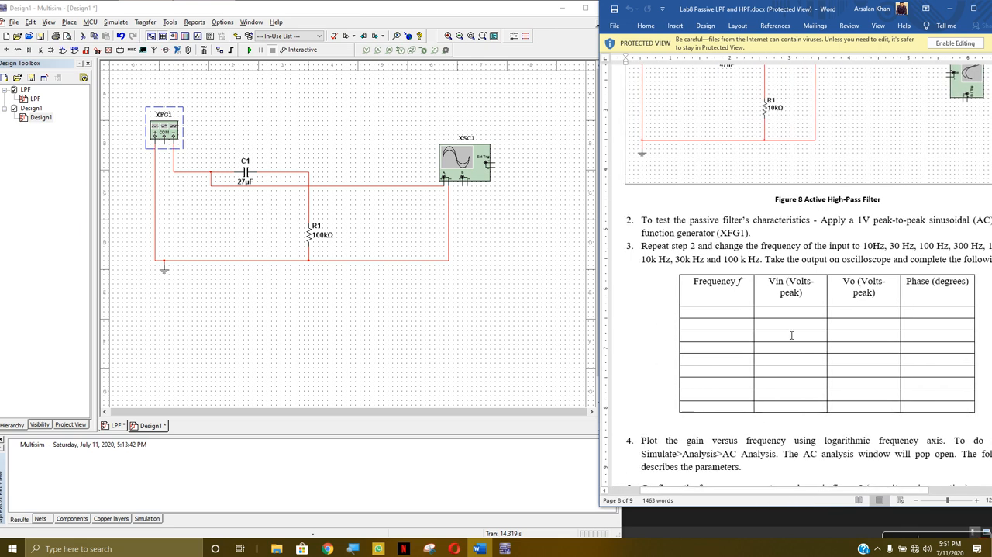
{"action": "scroll", "coordinate": [881, 421], "scroll_direction": "down", "scroll_amount": 4}
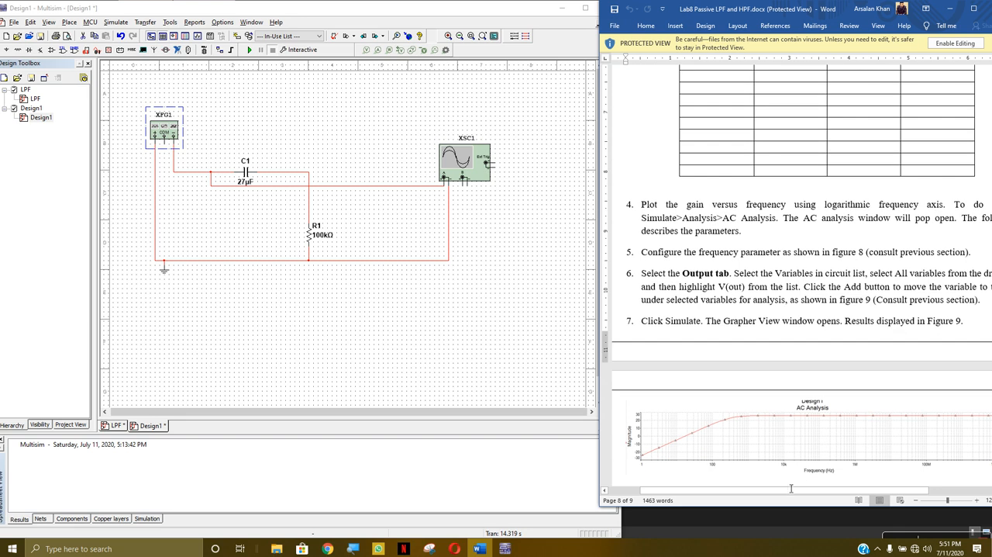
{"action": "left_click_drag", "start_coordinate": [793, 489], "coordinate": [805, 490]}
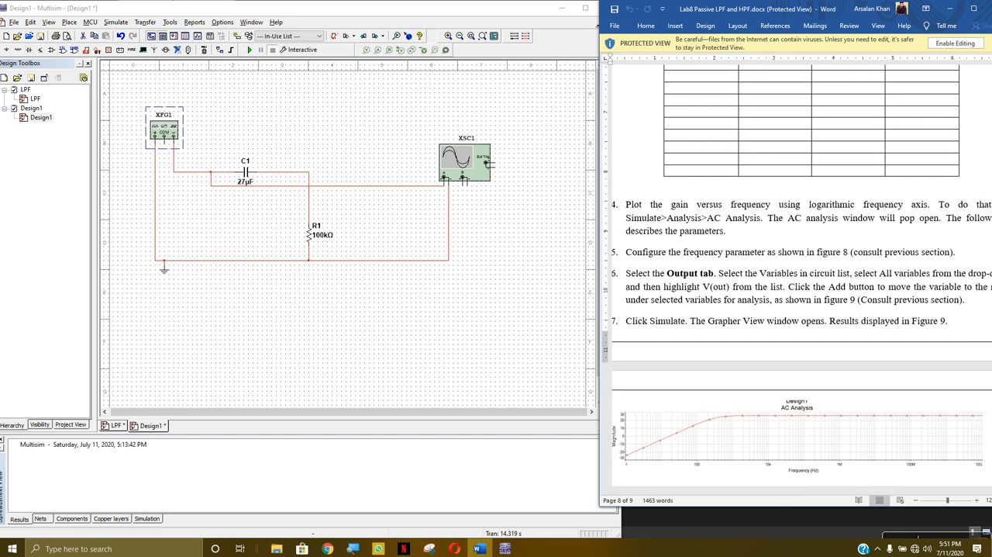
- Switch to Multisim, run an AC Sweep of Design1 with V(2) as the output, examine the magnitude and phase plots, and close the Grapher View
{"action": "left_click", "coordinate": [116, 21]}
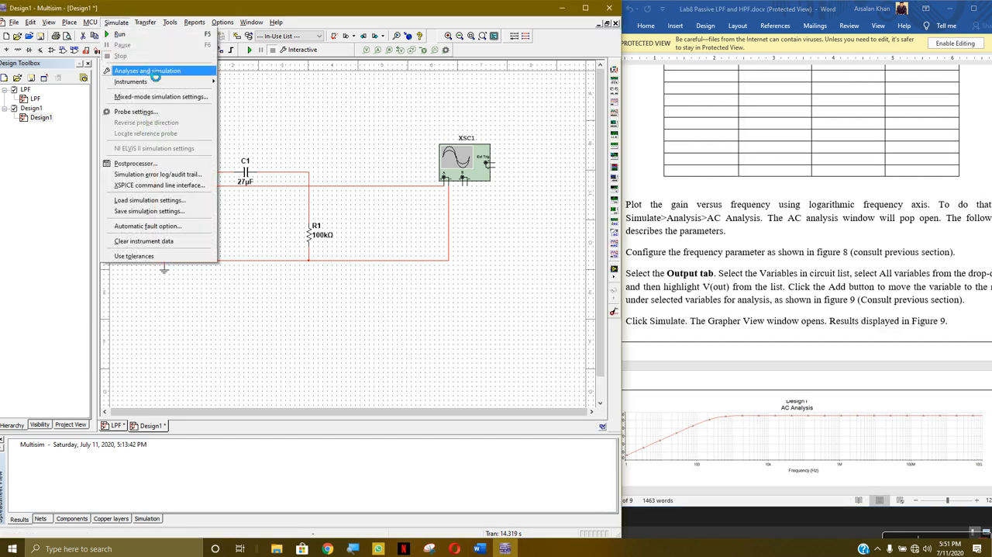
{"action": "left_click", "coordinate": [148, 71]}
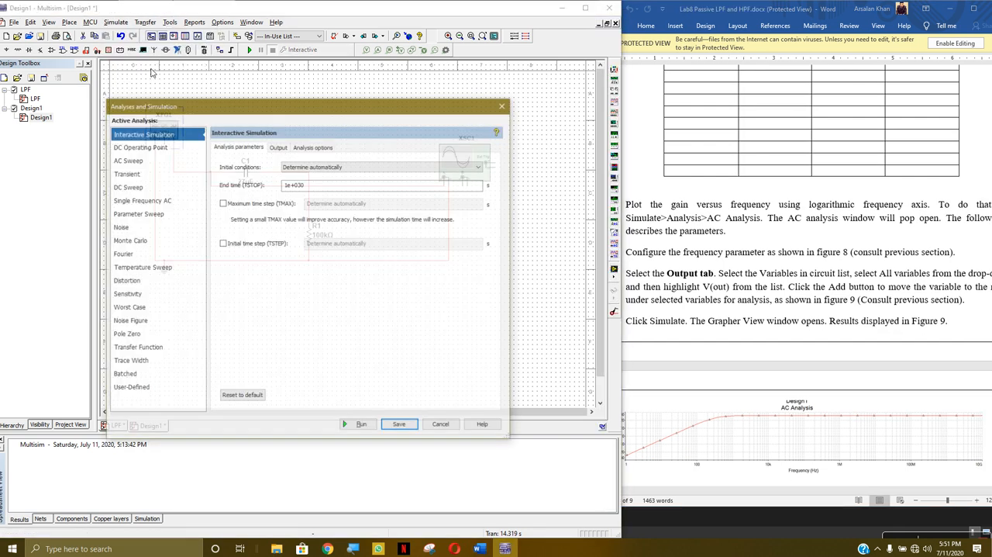
{"action": "left_click", "coordinate": [156, 159]}
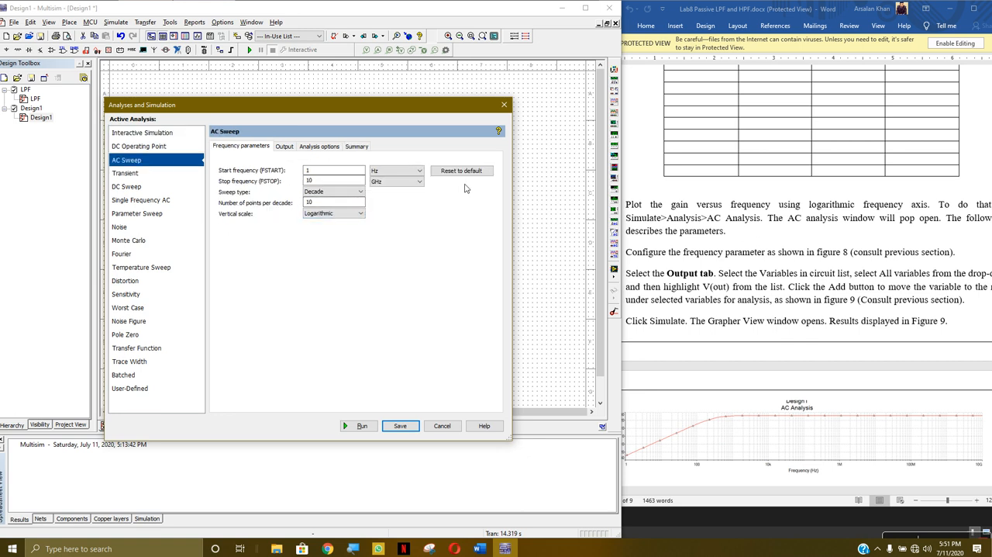
{"action": "left_click", "coordinate": [283, 146]}
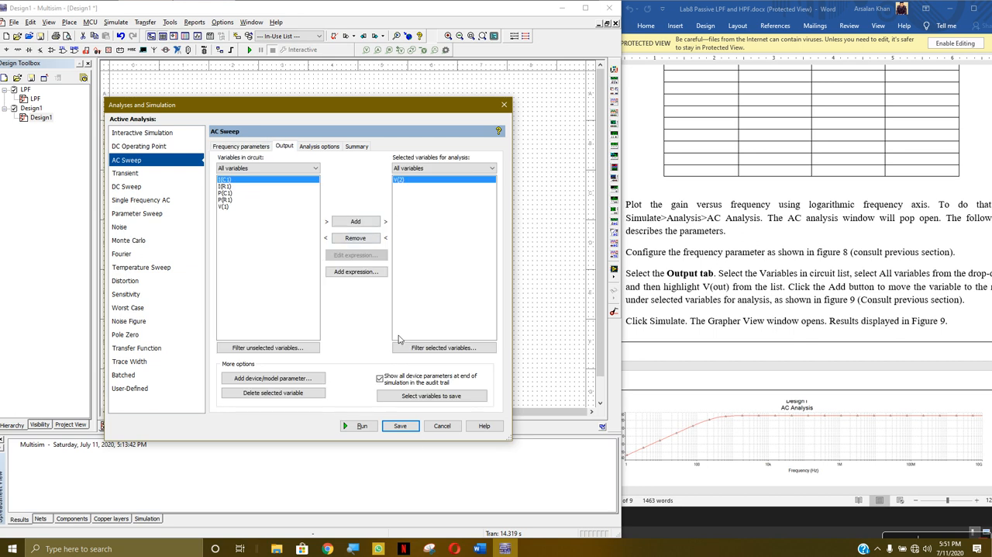
{"action": "left_click", "coordinate": [362, 425]}
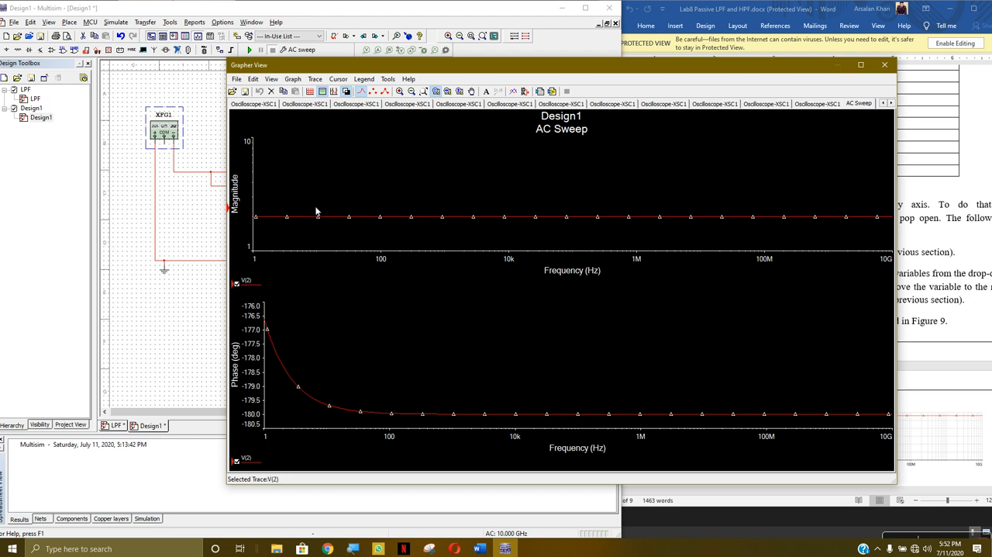
{"action": "left_click", "coordinate": [885, 64]}
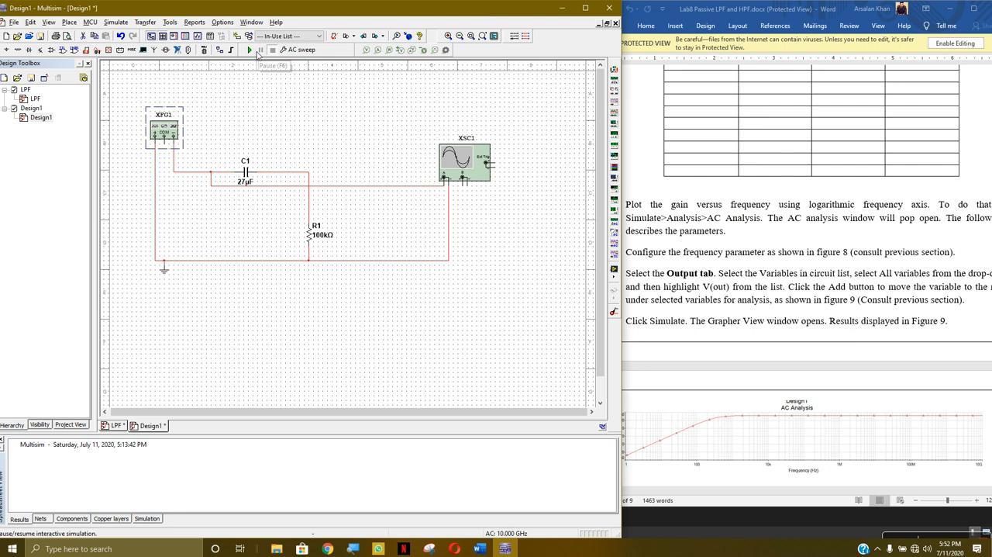
{"action": "left_click", "coordinate": [315, 234]}
{"action": "right_click", "coordinate": [319, 236]}
{"action": "left_click", "coordinate": [412, 213]}
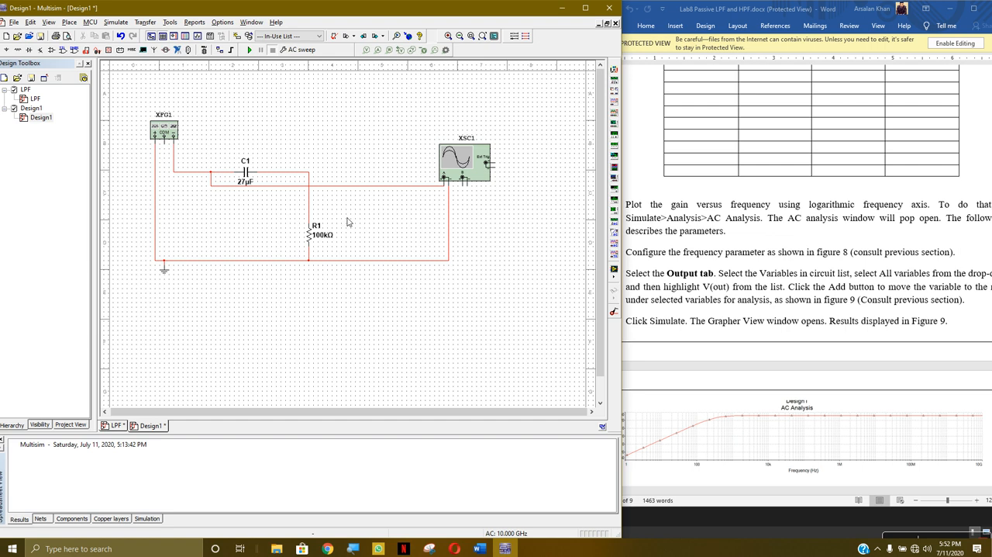
- Review the AC Sweep frequency parameters and the start frequency's unit choices, then leave the analysis settings without saving
{"action": "left_click", "coordinate": [303, 53]}
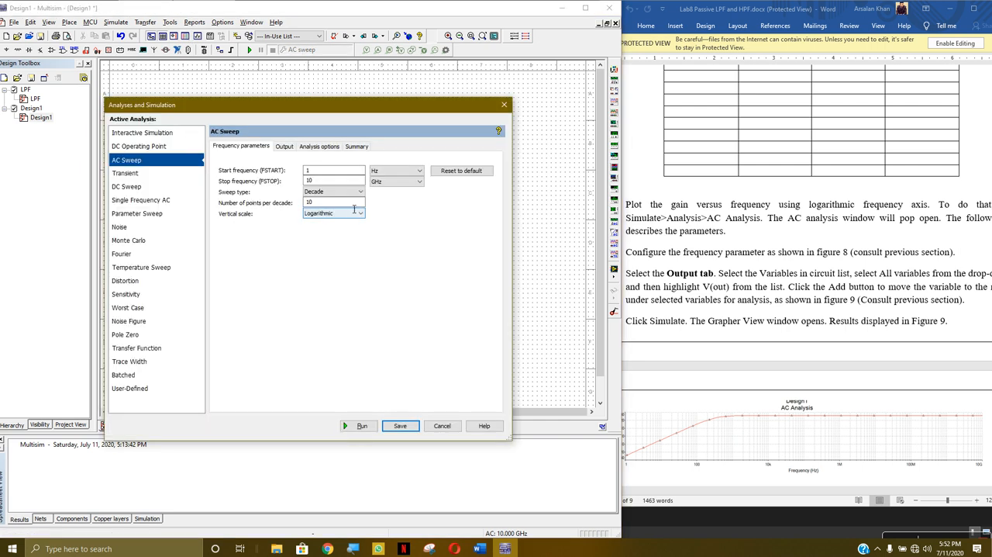
{"action": "left_click", "coordinate": [419, 170]}
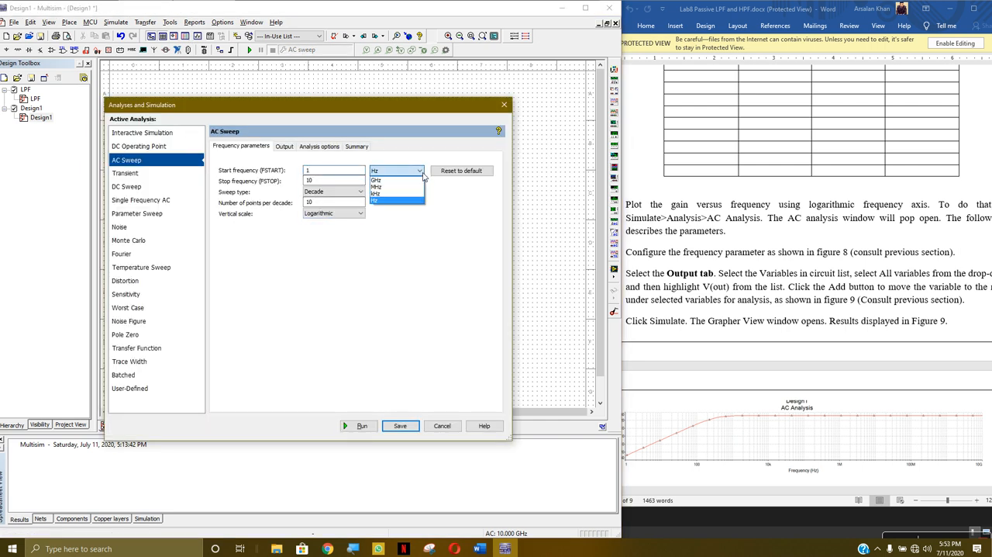
{"action": "left_click", "coordinate": [402, 225]}
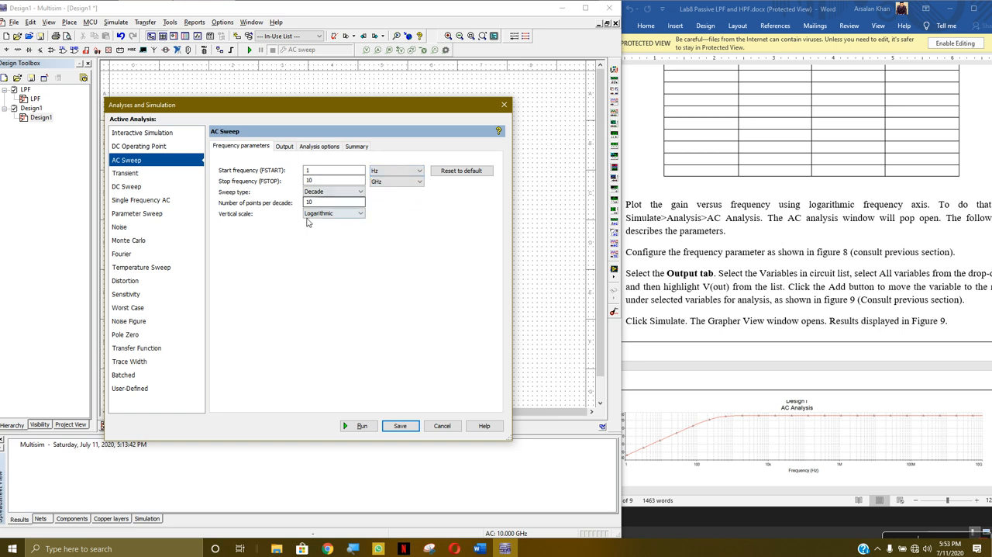
{"action": "left_click", "coordinate": [433, 425]}
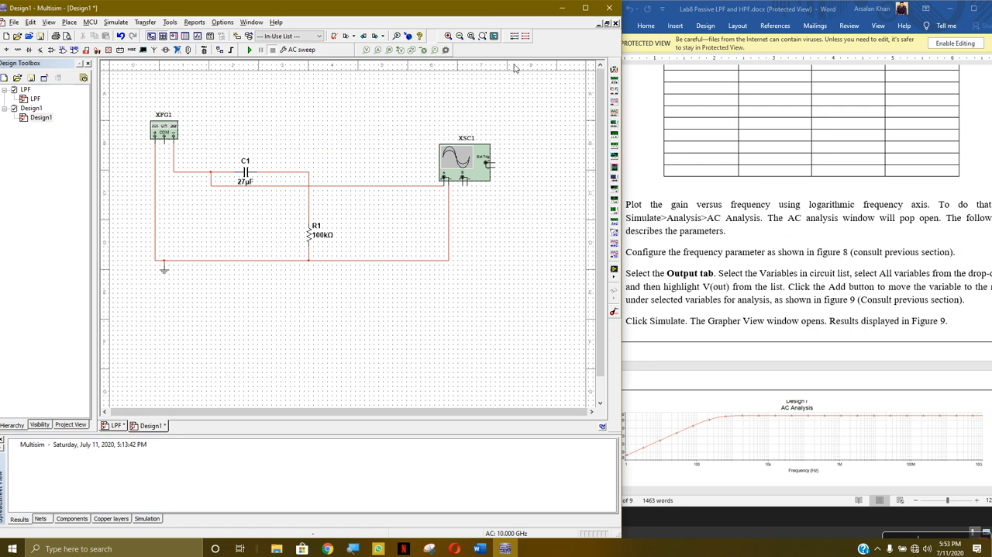
- Save the high pass filter design on the Desktop as HPF.ms14
{"action": "left_click", "coordinate": [19, 24]}
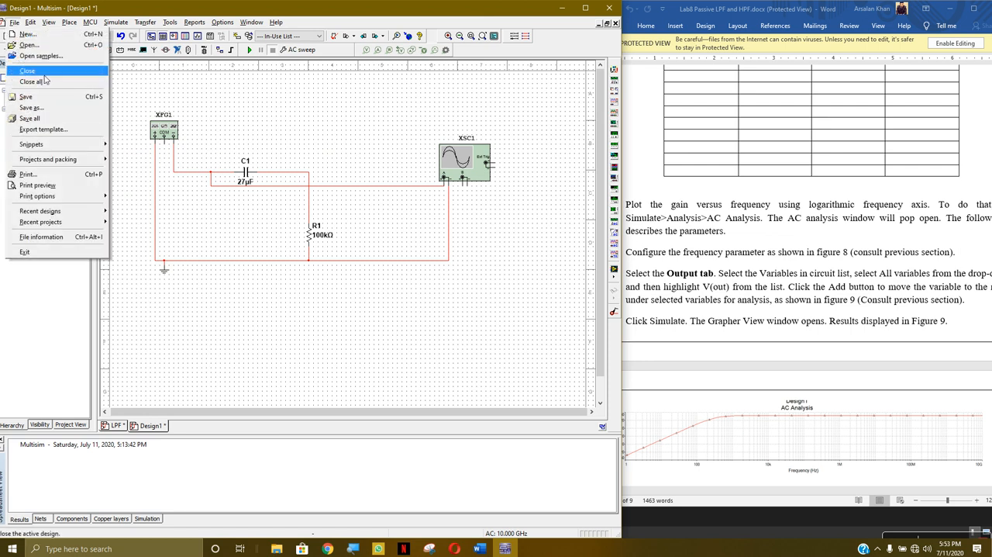
{"action": "left_click", "coordinate": [54, 110]}
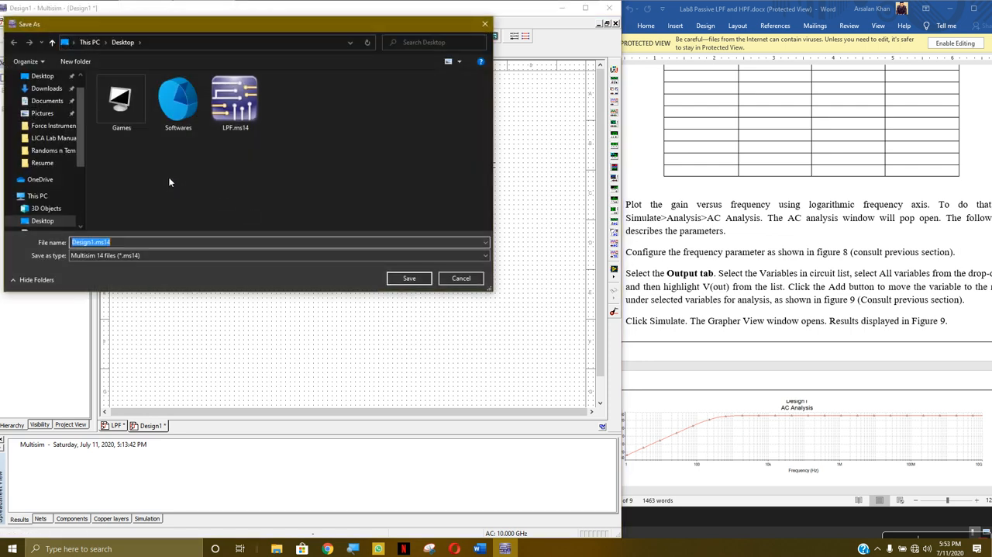
{"action": "left_click", "coordinate": [235, 100]}
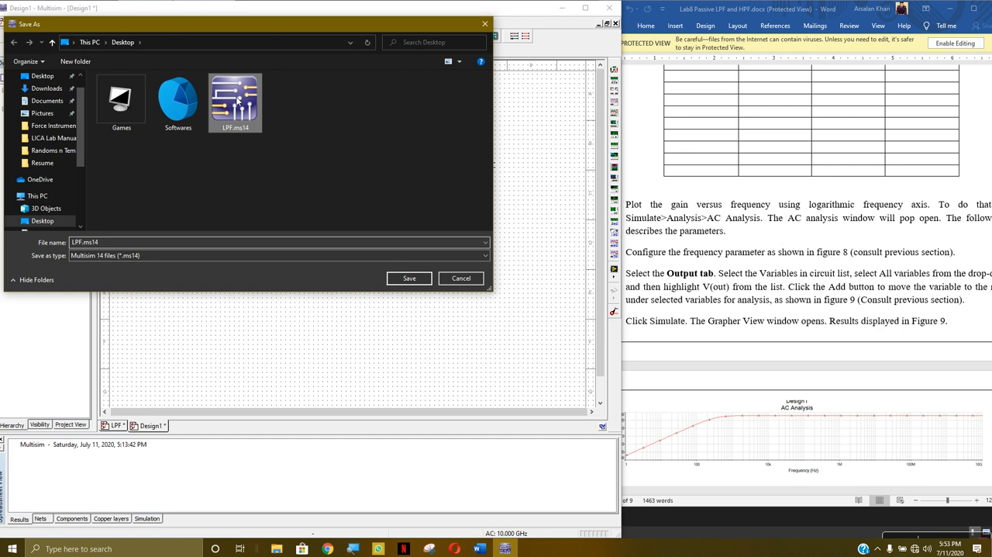
{"action": "left_click", "coordinate": [77, 242]}
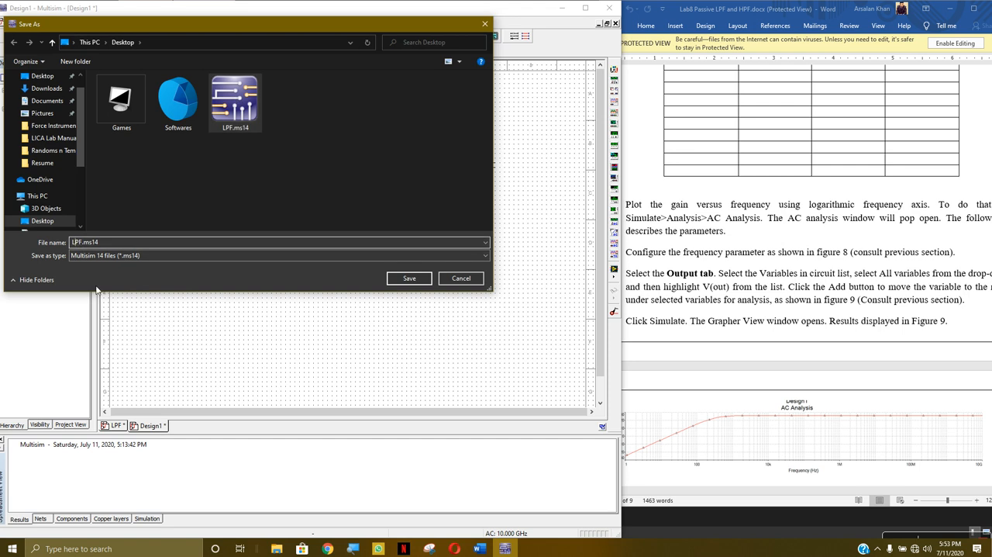
{"action": "key", "text": "BackSpace"}
{"action": "type", "text": "H"}
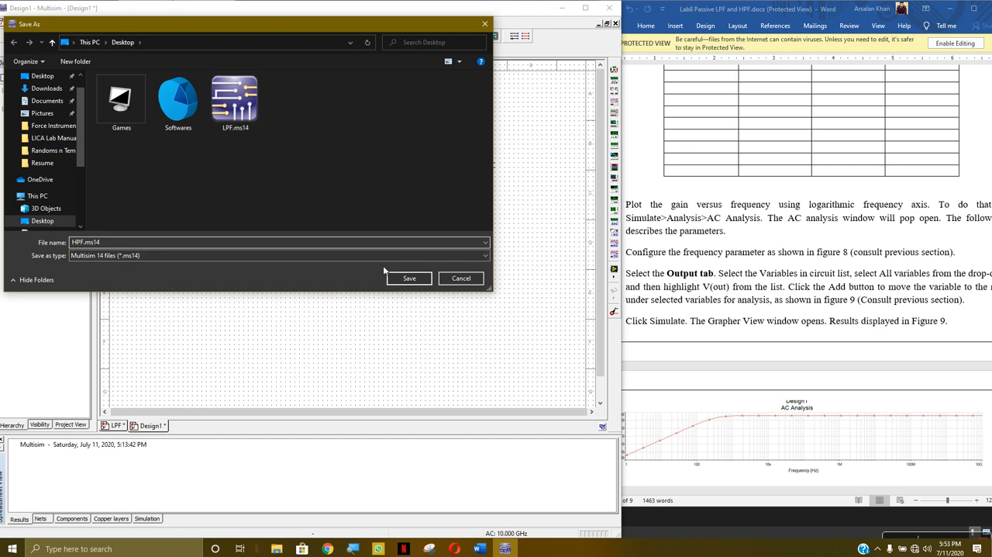
{"action": "left_click", "coordinate": [399, 278]}
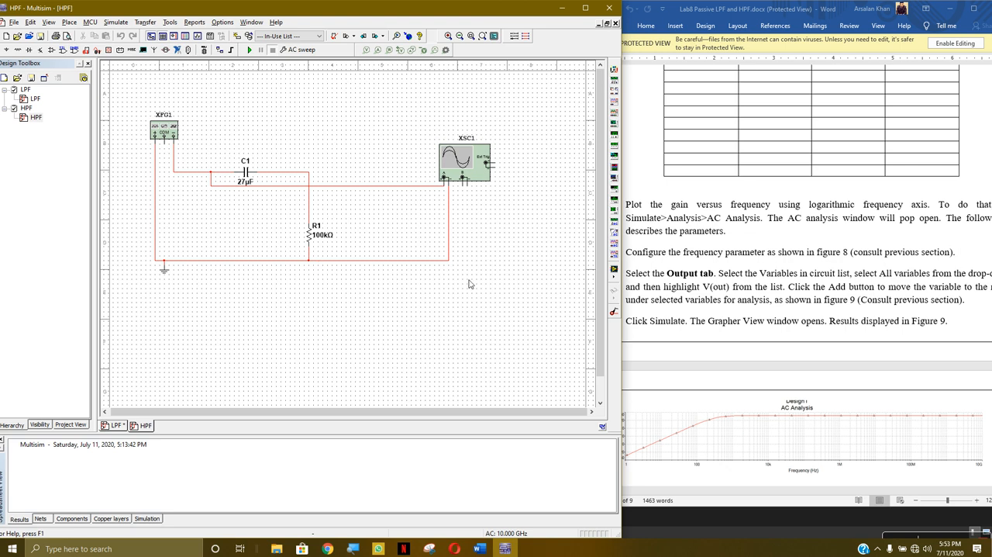
- Switch to the lab sheet in Word, maximize it, and review the remaining instructions, the Remarks / Explanations questions and the GRAPHS task
{"action": "left_click", "coordinate": [895, 283]}
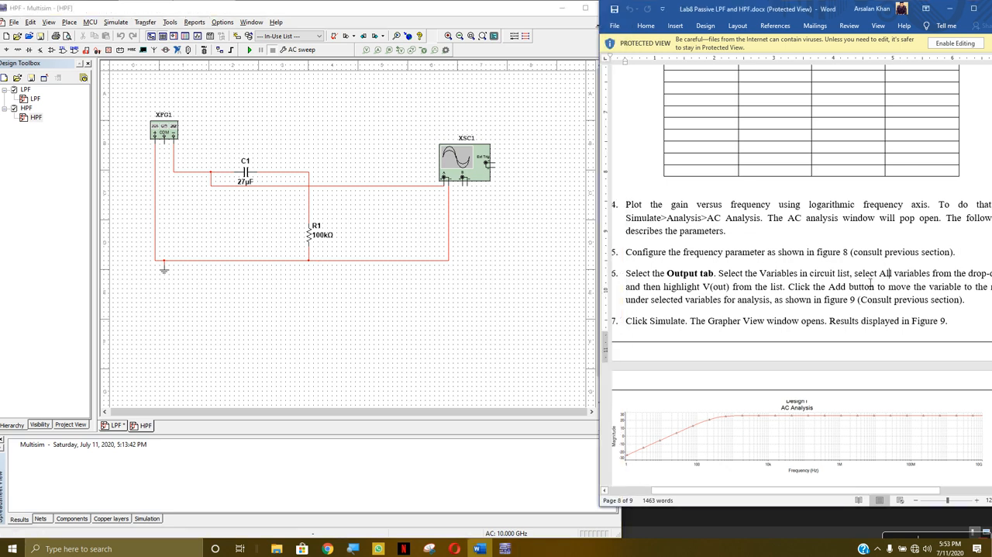
{"action": "left_click", "coordinate": [974, 9]}
{"action": "scroll", "coordinate": [499, 235], "scroll_direction": "down", "scroll_amount": 5}
{"action": "scroll", "coordinate": [499, 236], "scroll_direction": "up", "scroll_amount": 6}
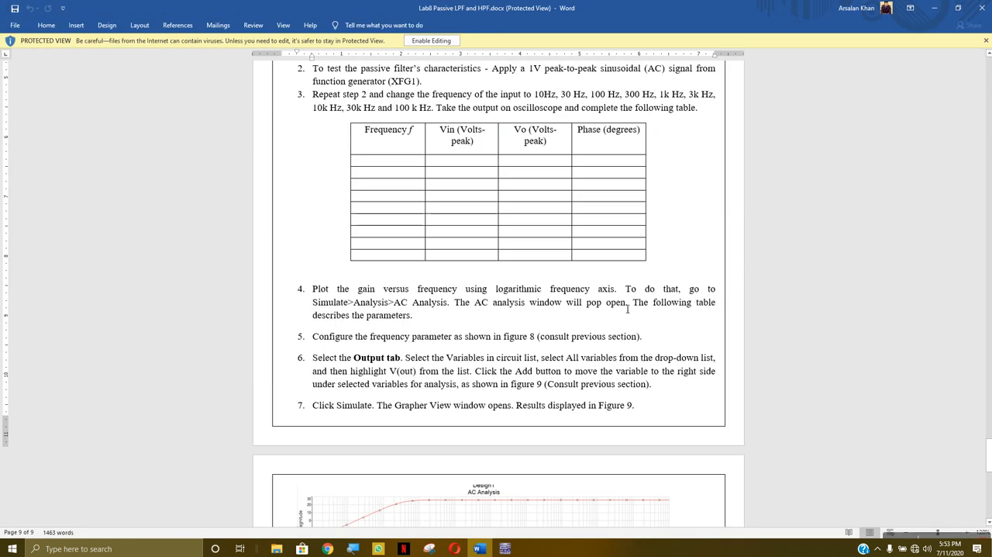
{"action": "scroll", "coordinate": [483, 293], "scroll_direction": "down", "scroll_amount": 2}
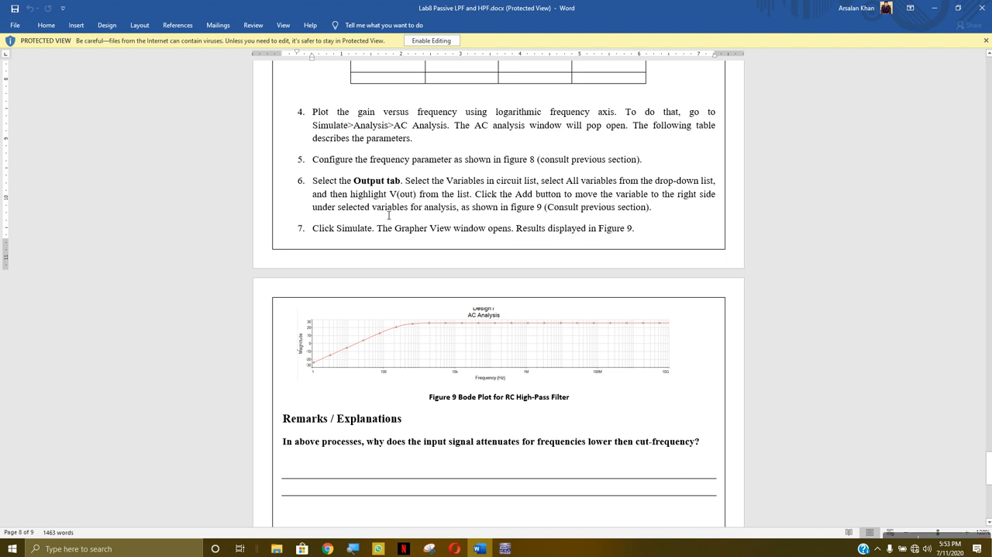
{"action": "scroll", "coordinate": [391, 215], "scroll_direction": "down", "scroll_amount": 5}
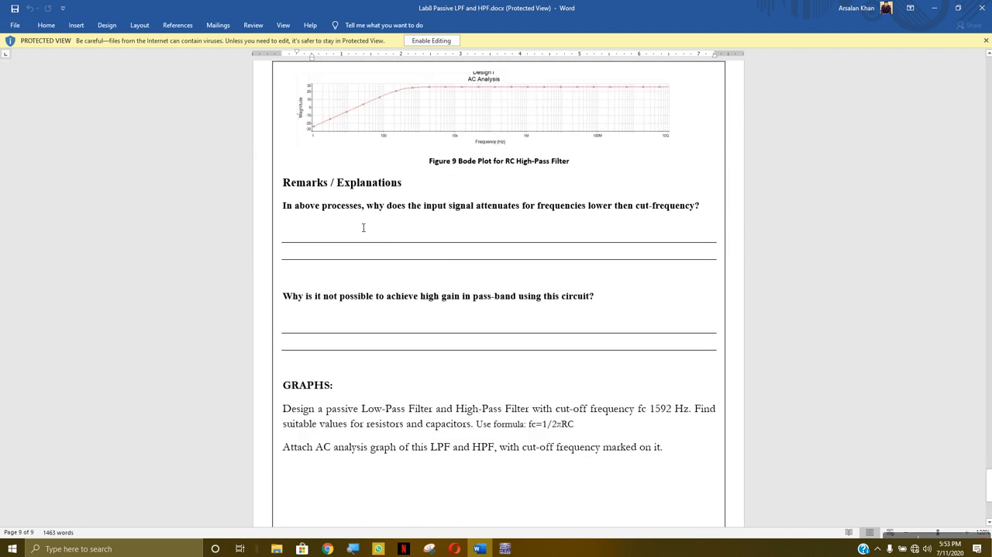
{"action": "scroll", "coordinate": [518, 342], "scroll_direction": "down", "scroll_amount": 4}
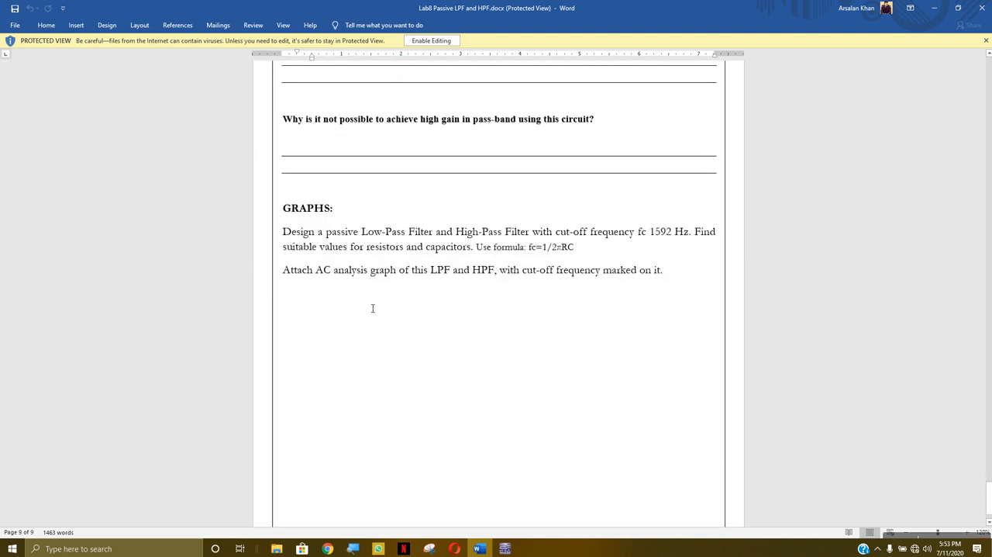
{"action": "scroll", "coordinate": [377, 304], "scroll_direction": "down", "scroll_amount": 1}
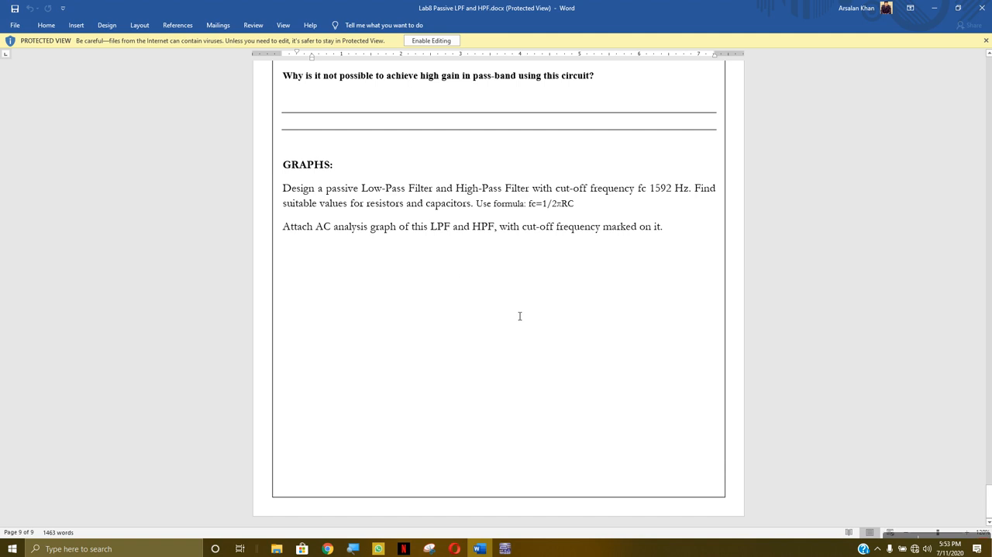